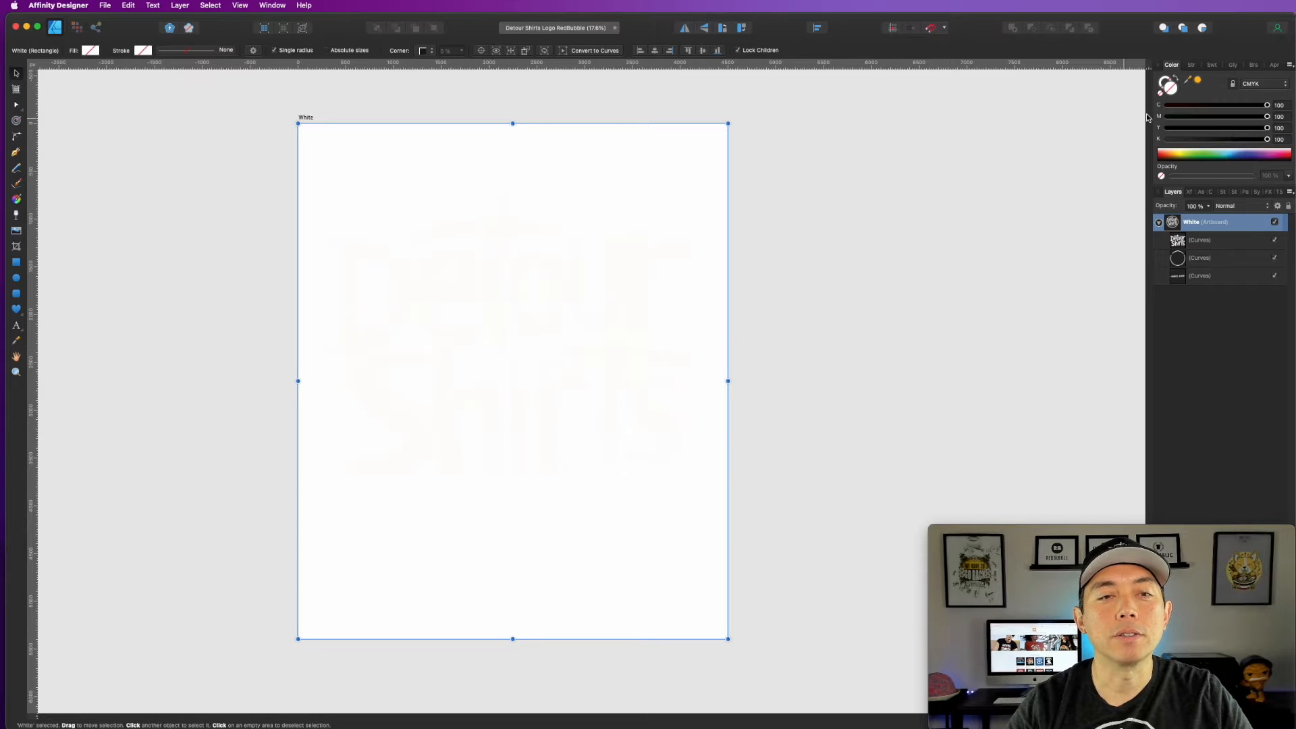
Step: Select the White artboard and set up a 4500 × 5400 px PNG export with the area set to Selection Only
click(305, 98)
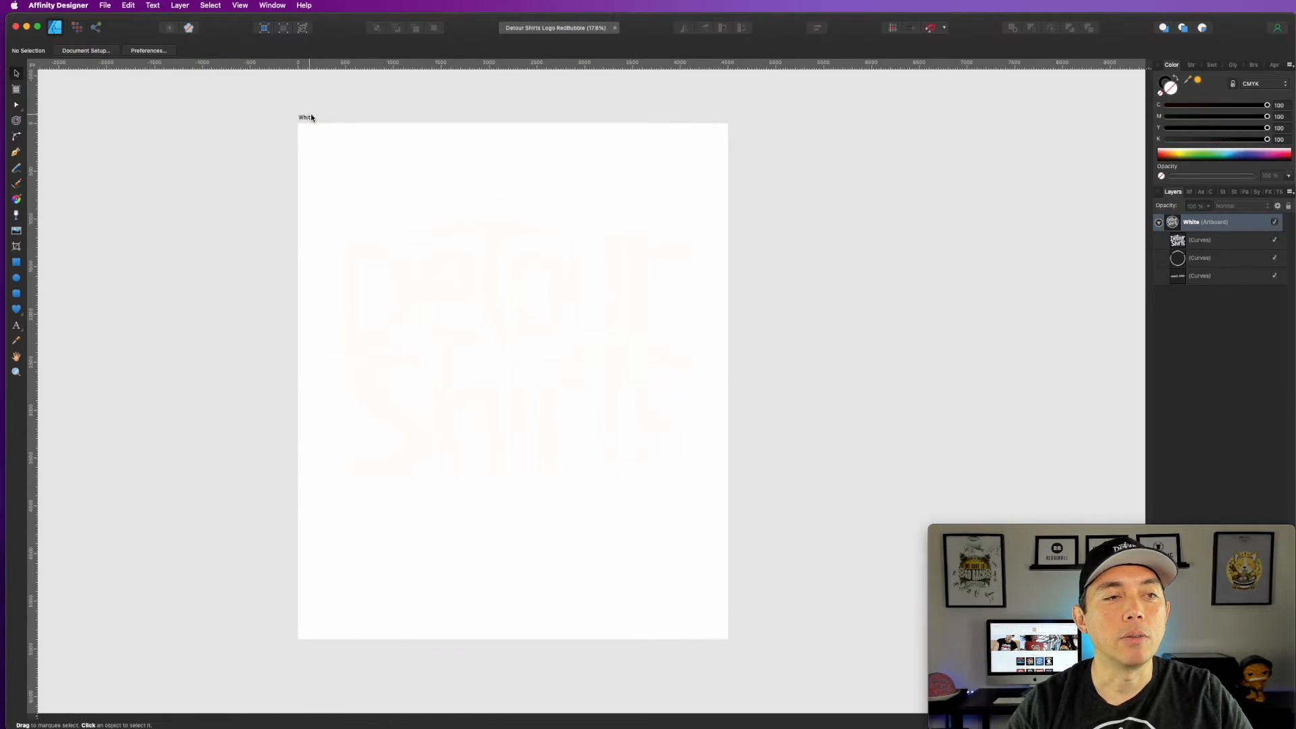
click(305, 117)
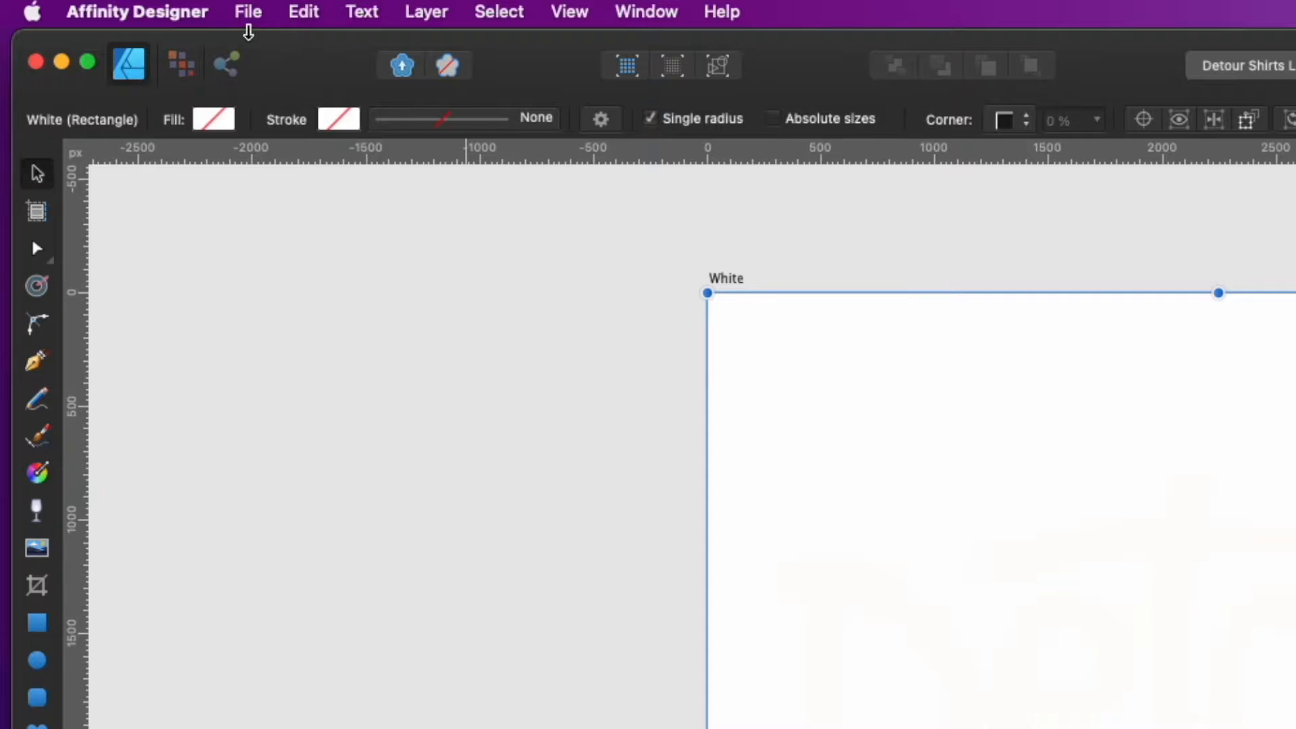
click(105, 5)
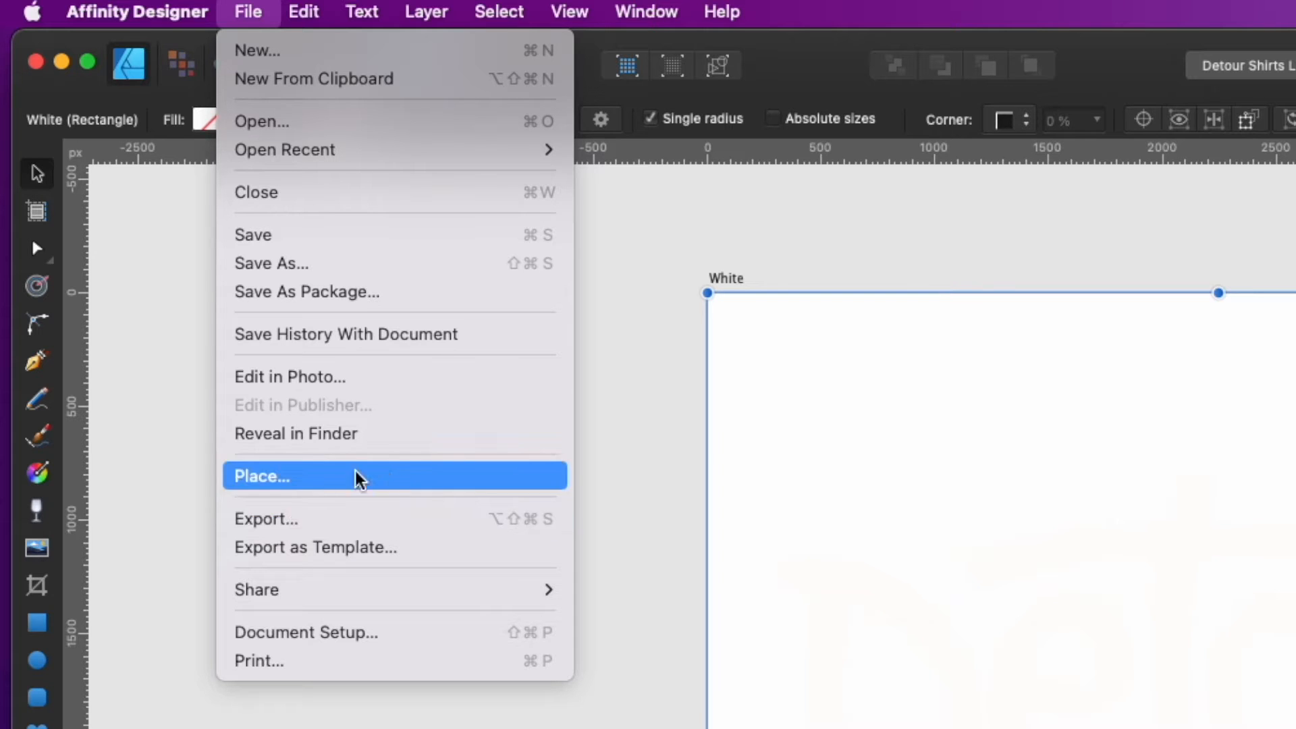
click(327, 532)
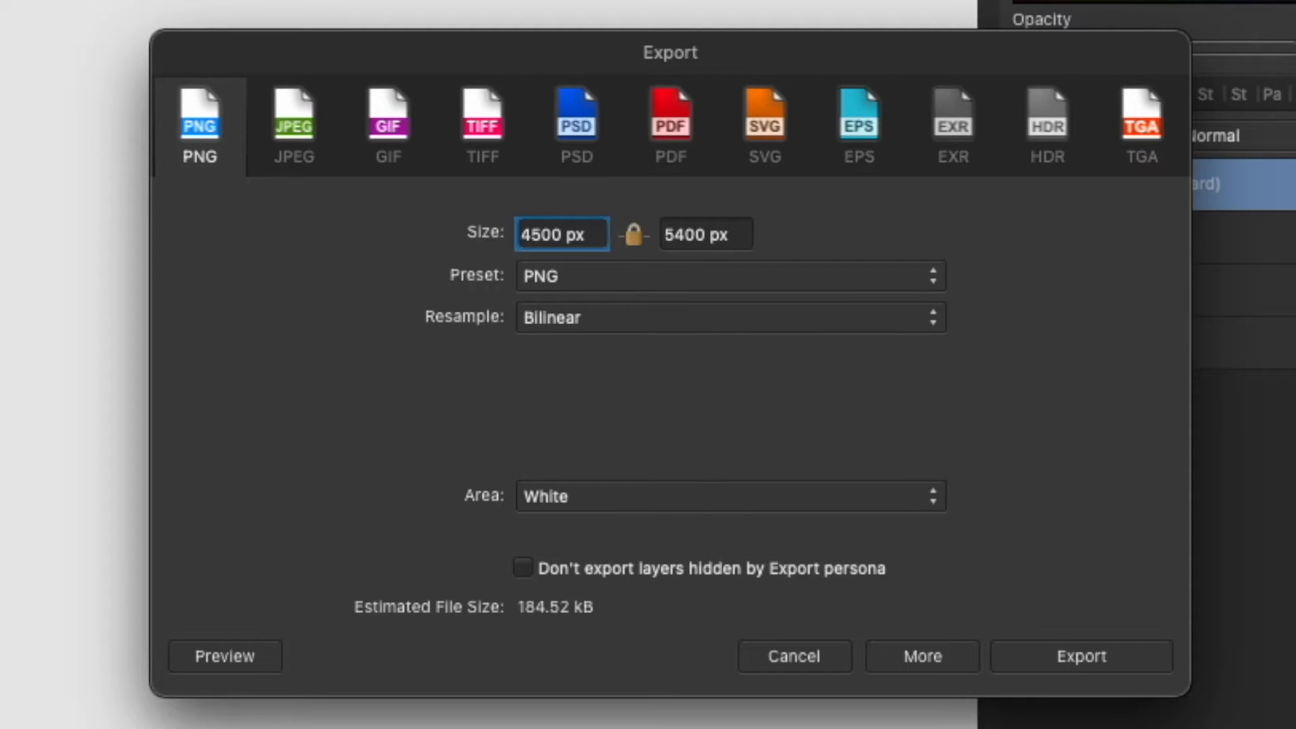
click(581, 497)
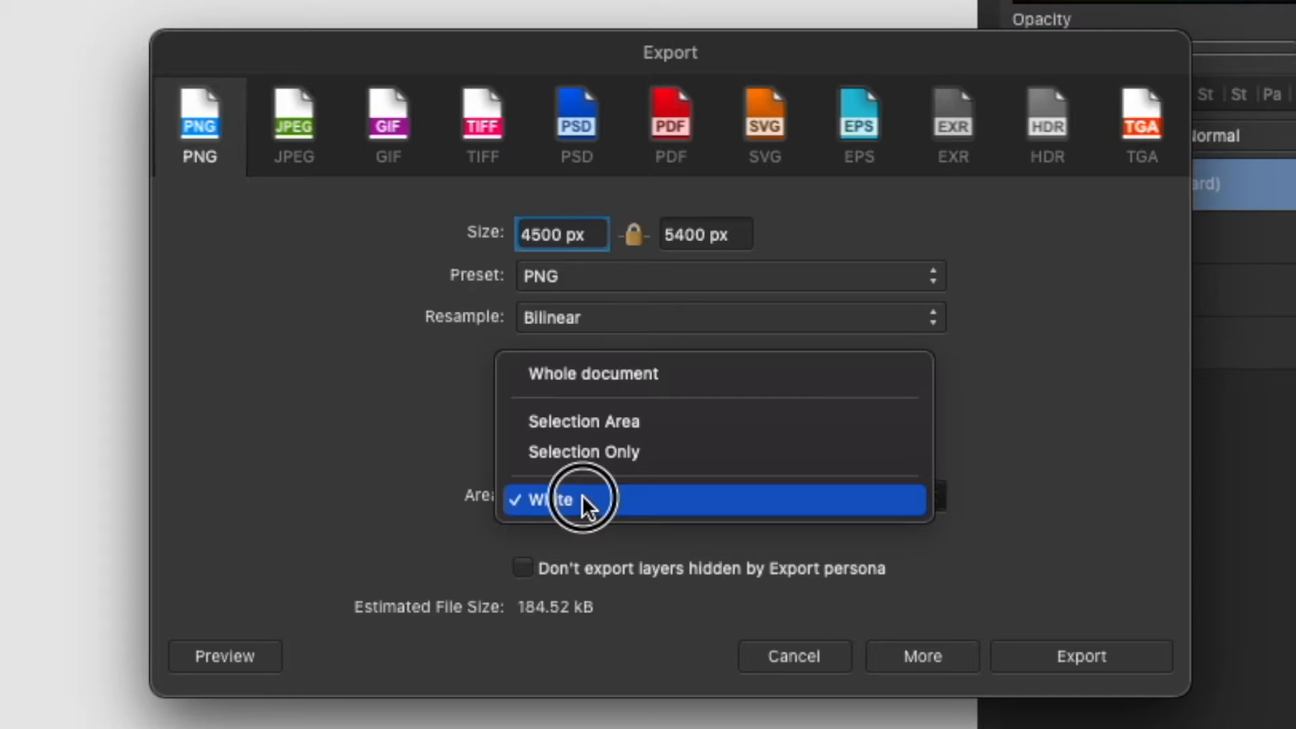
click(598, 453)
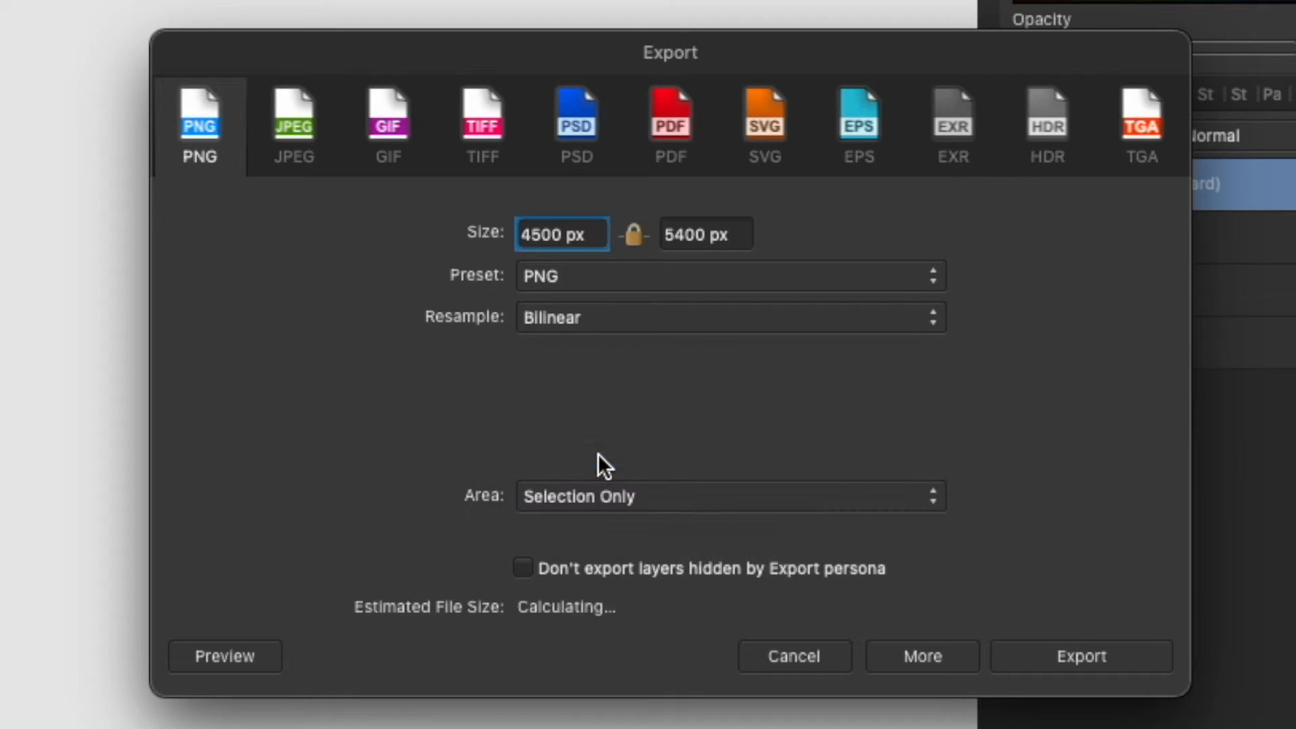
Step: Export the artboard to the Desktop with the file name detourlogowhite
click(1075, 648)
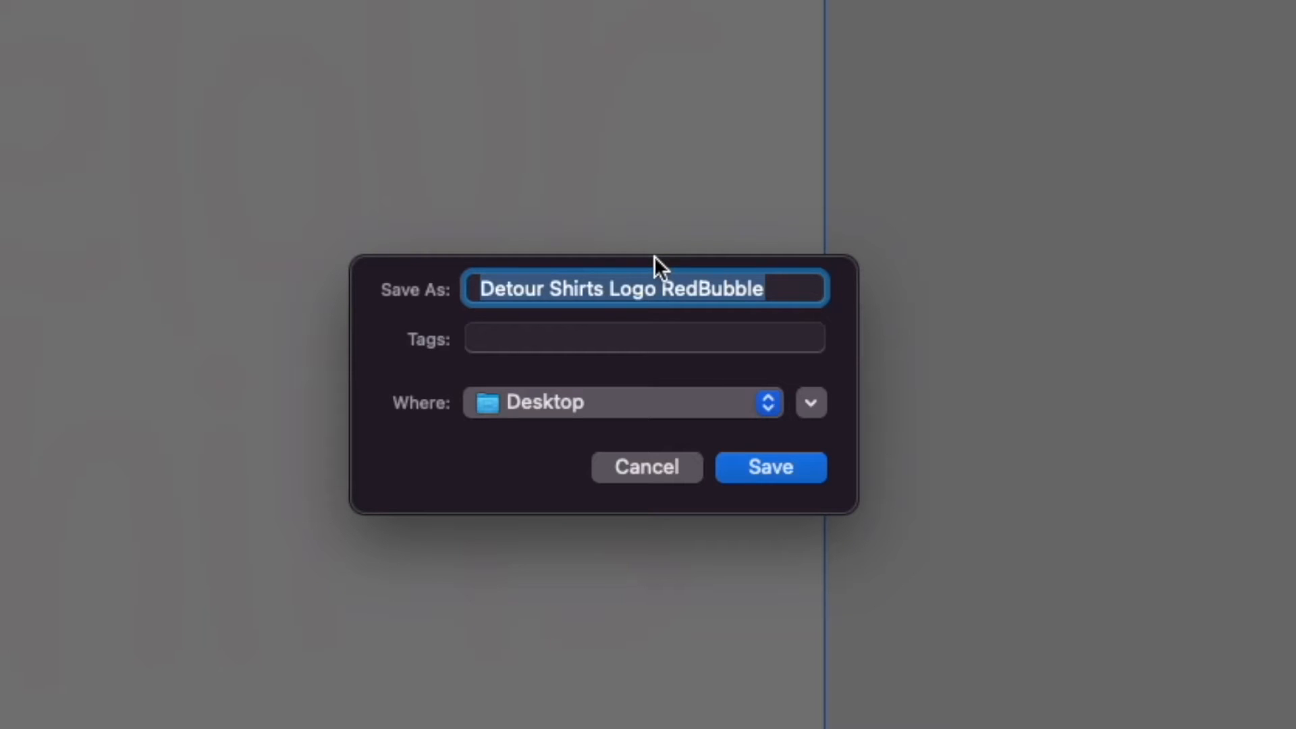
text(d)
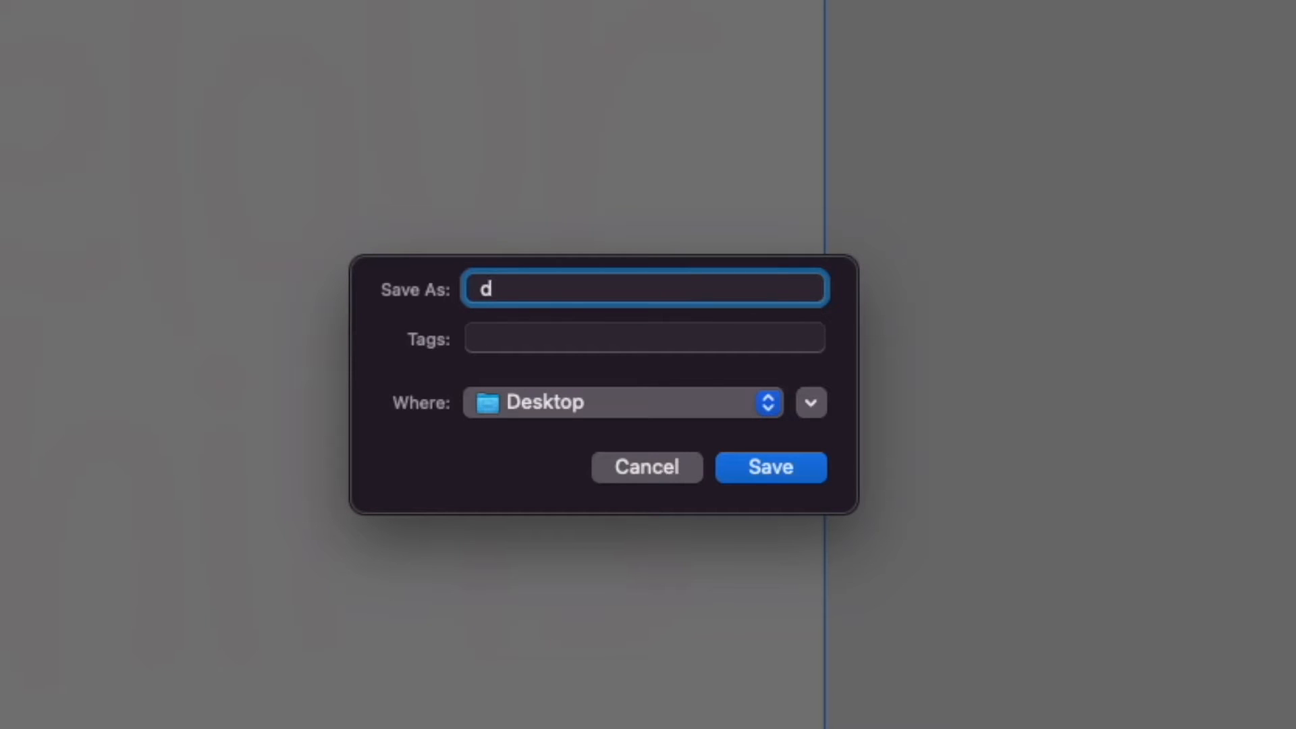
text(etourlogo)
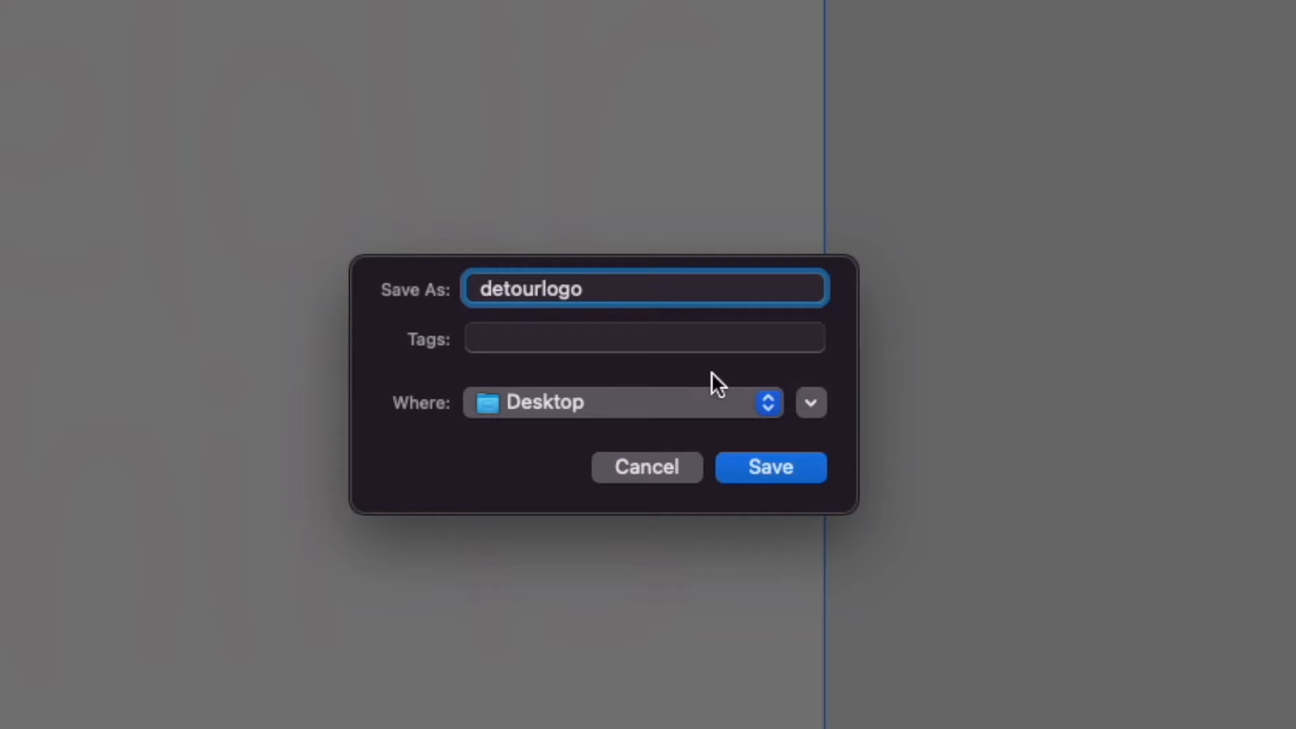
text(white)
click(745, 465)
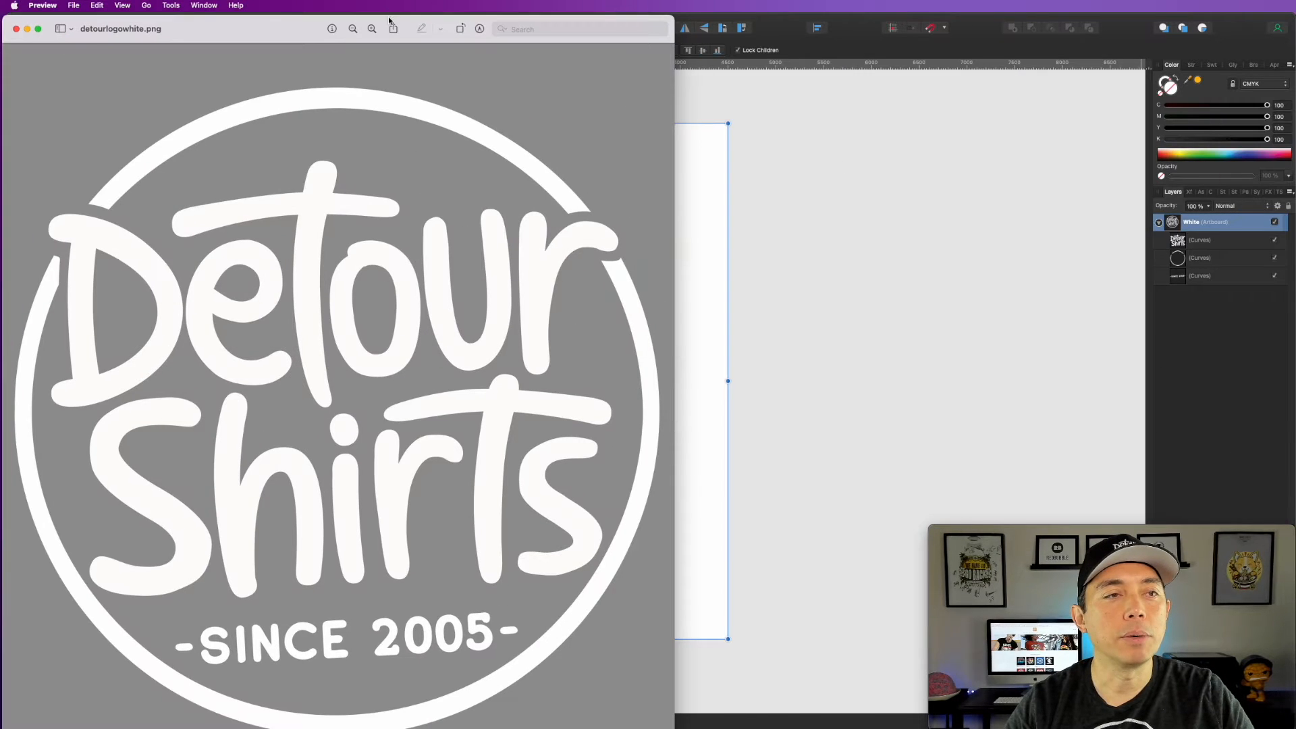
Step: Check the exported detourlogowhite.png in Preview for its white logo and transparent background, then close the image
drag(389, 20, 604, 33)
drag(200, 23, 411, 189)
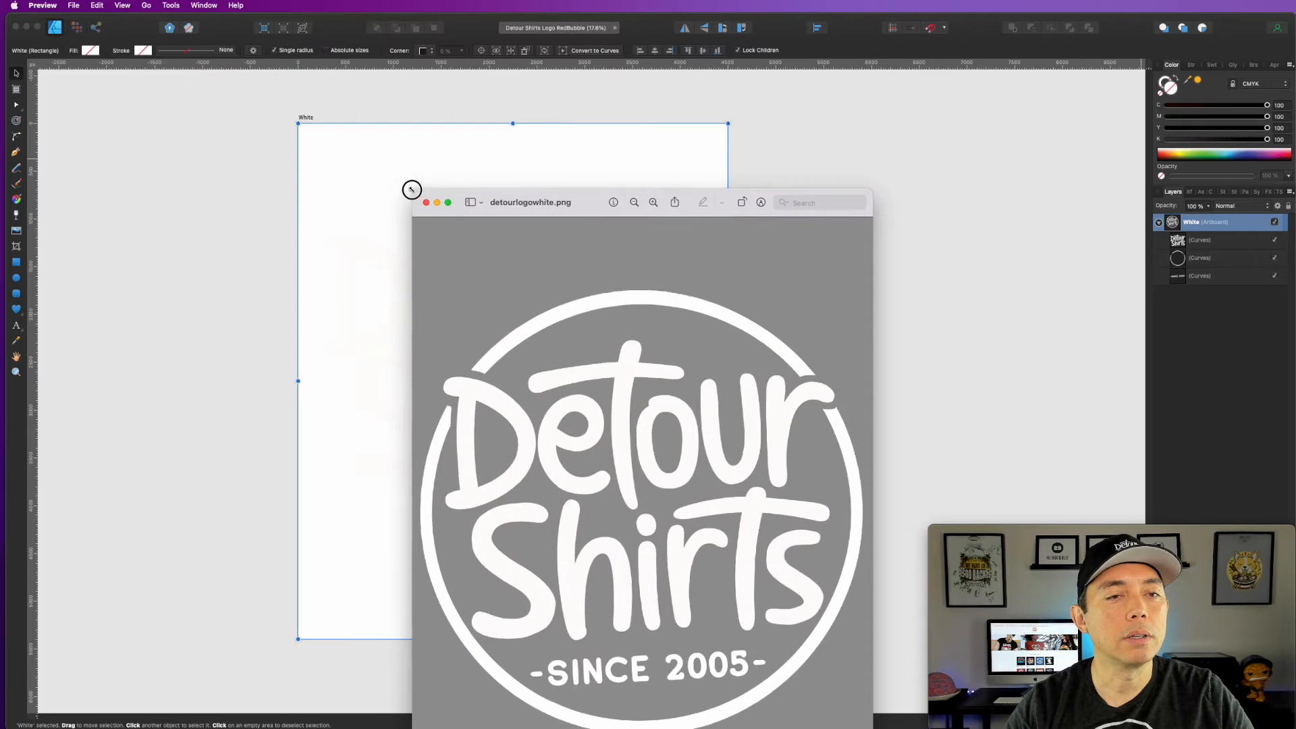
drag(587, 212, 553, 59)
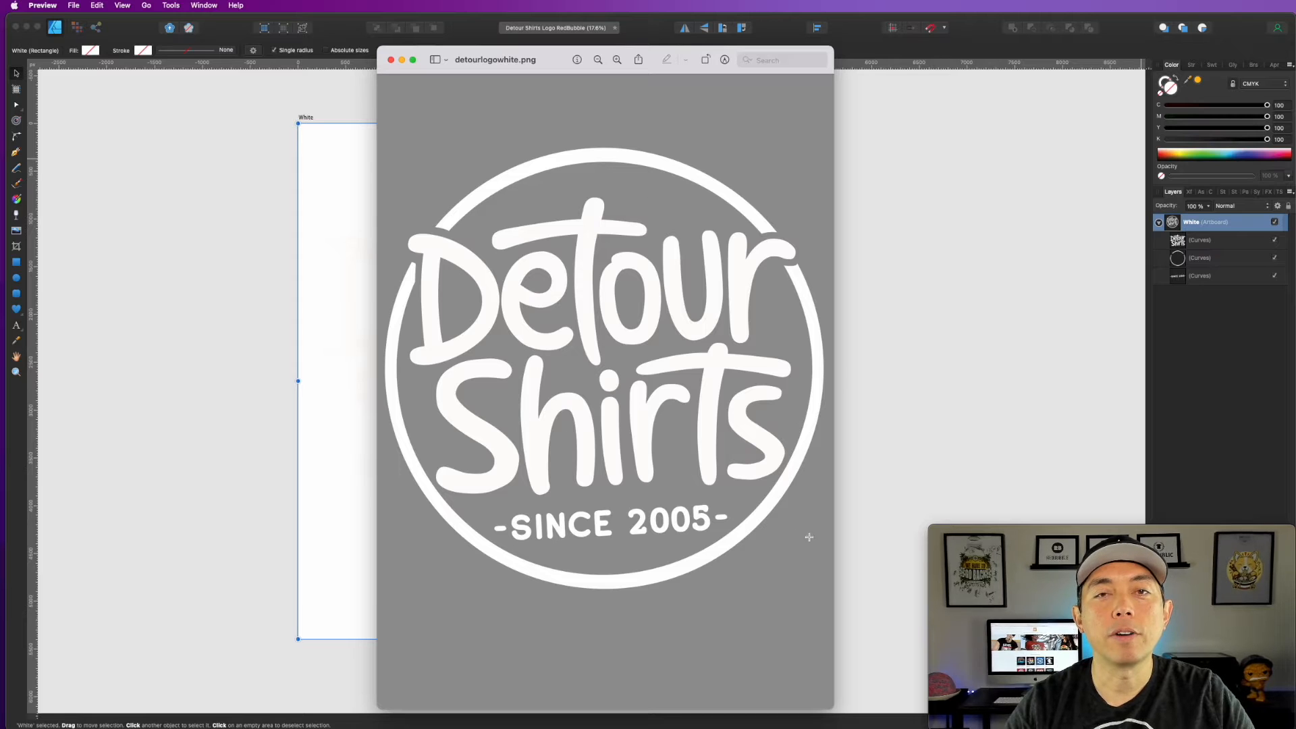
click(392, 60)
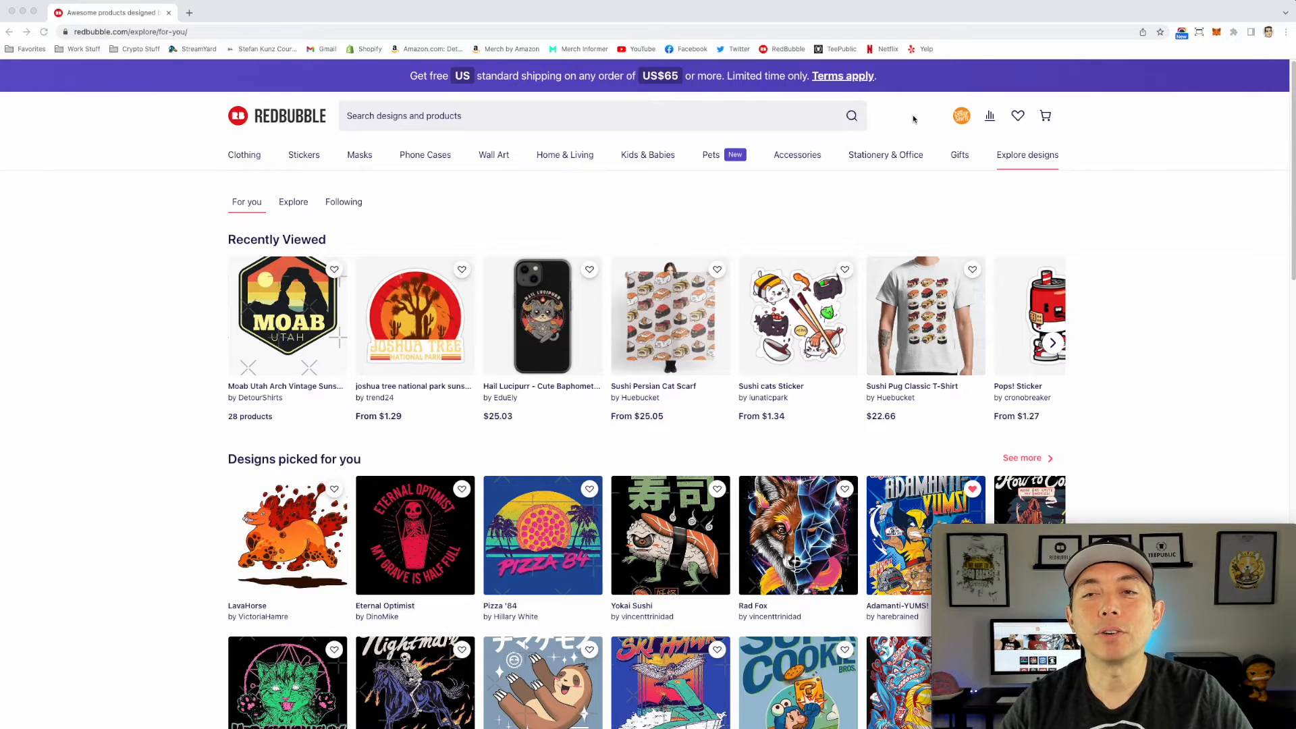
Step: Start a new work on Redbubble and upload detourlogowhite.png as its artwork
click(960, 120)
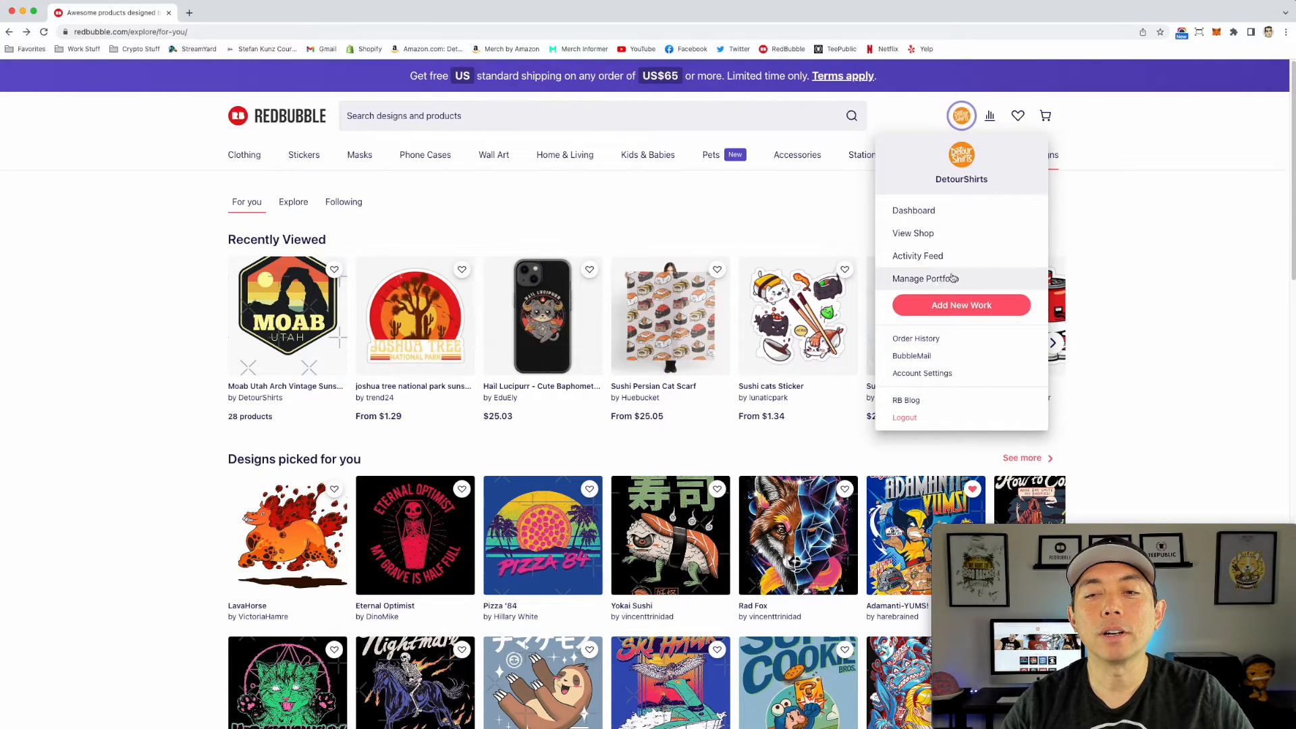
click(966, 311)
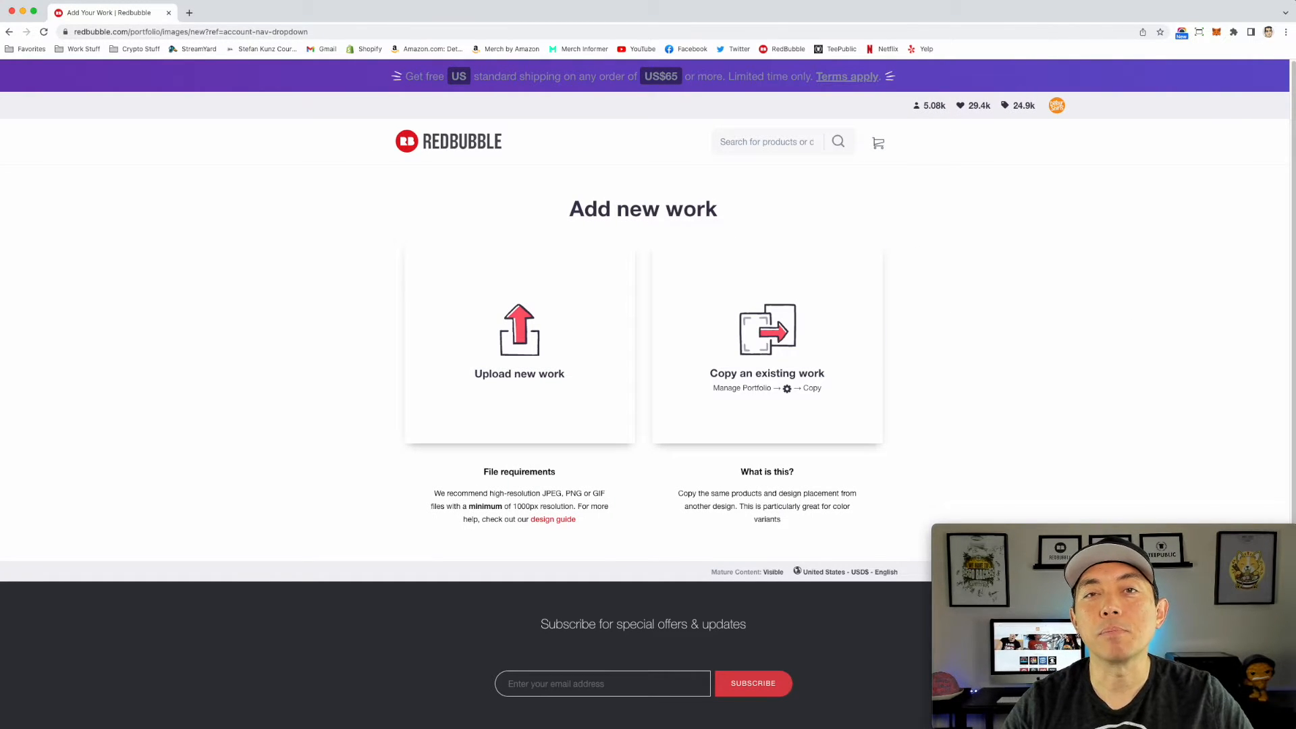
drag(770, 304, 556, 326)
Step: Enter "Detour Shirt Logo" as the English title of the new work
click(670, 305)
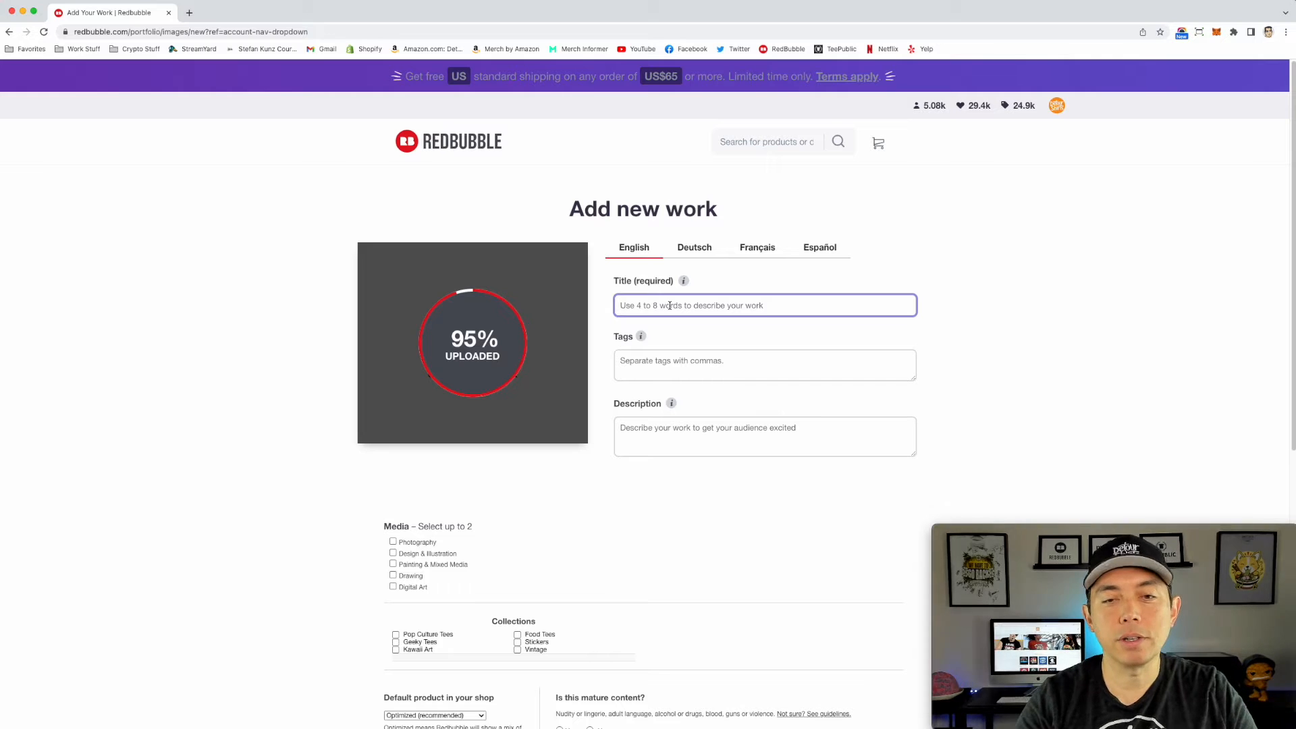
text(Detour Shir)
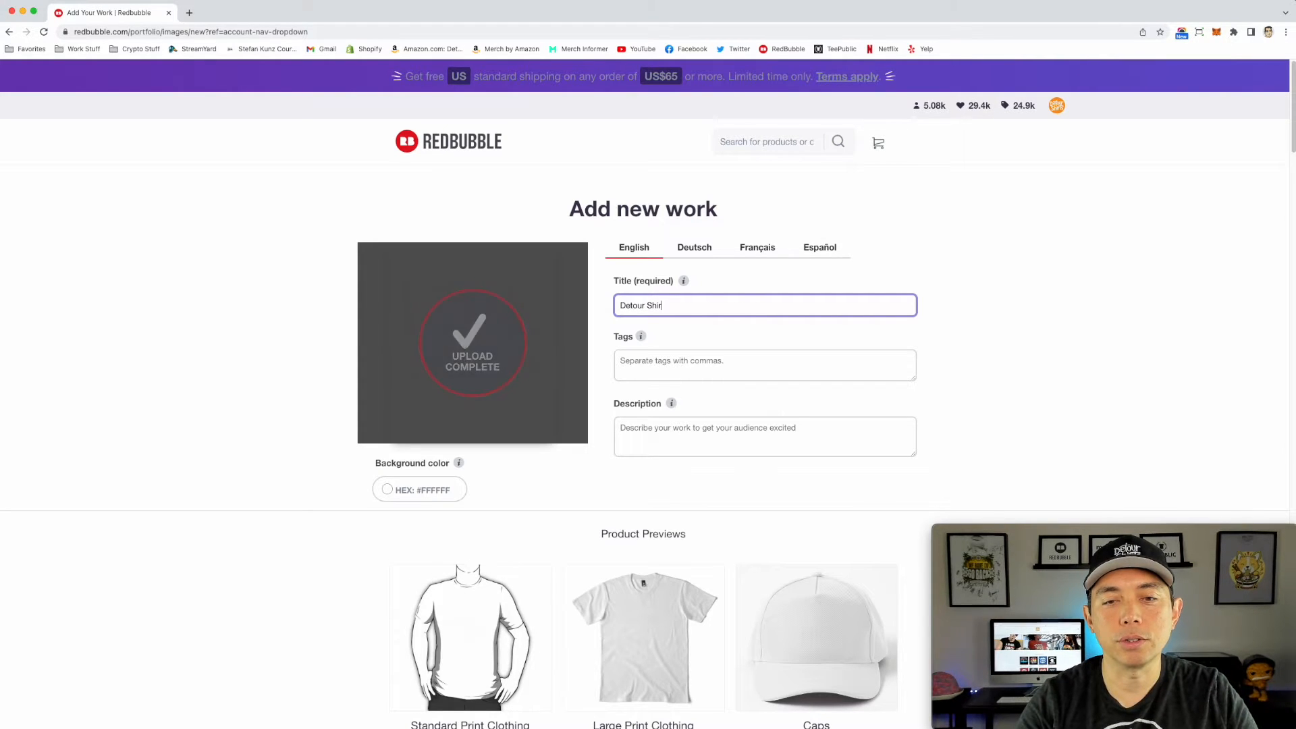
text(t Logo)
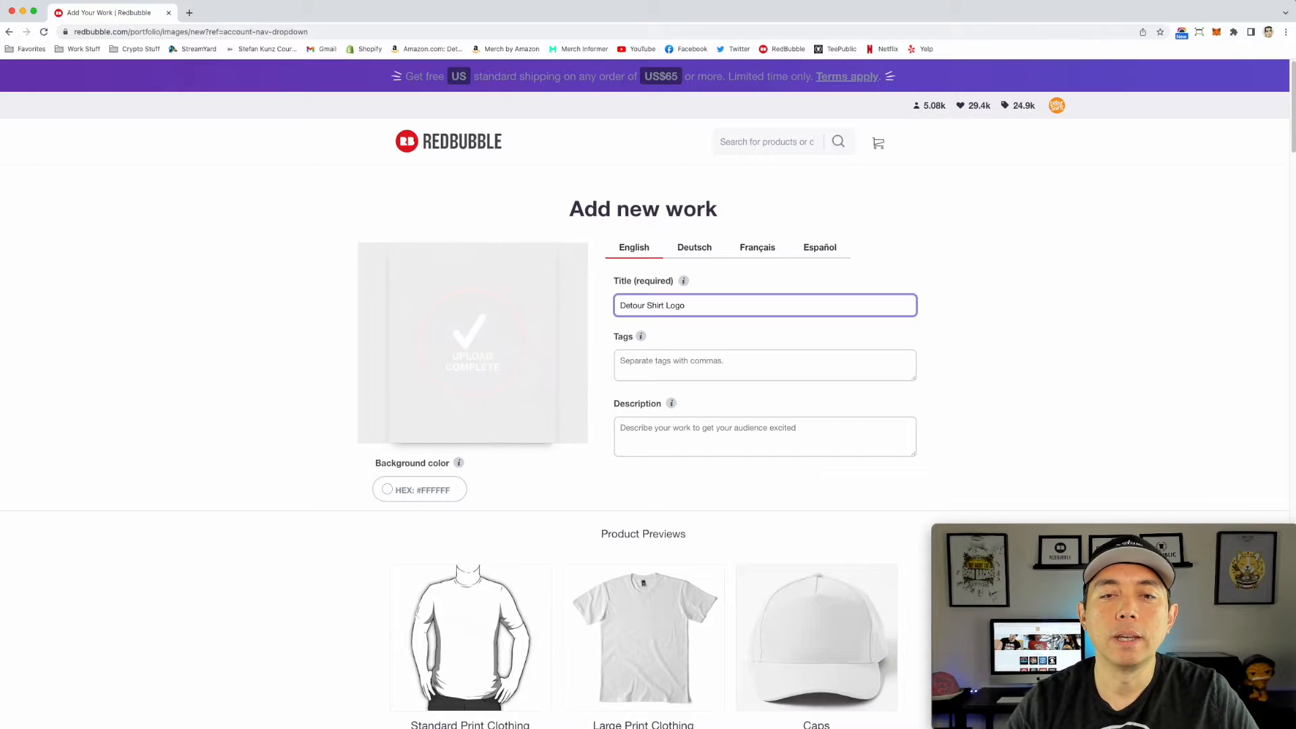
click(966, 297)
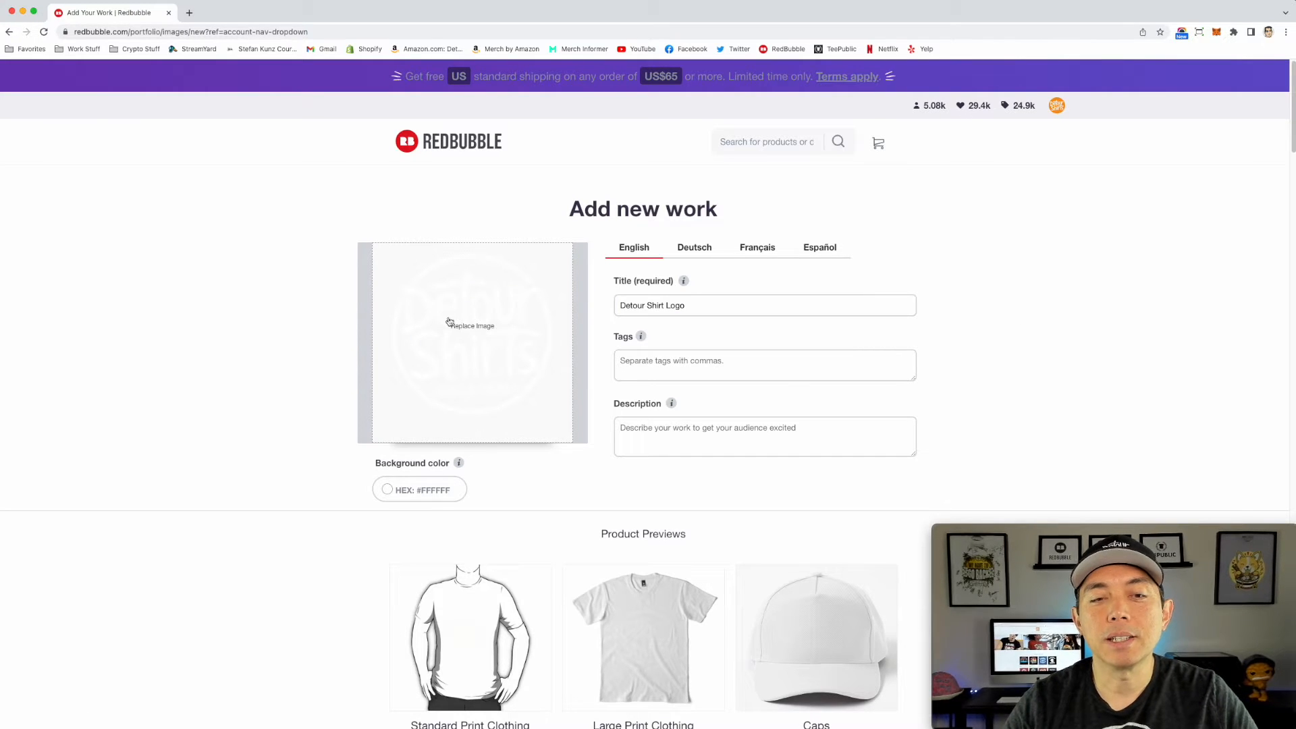
Step: Set the work's background color to black (#000000)
scroll(432, 392, down, 2)
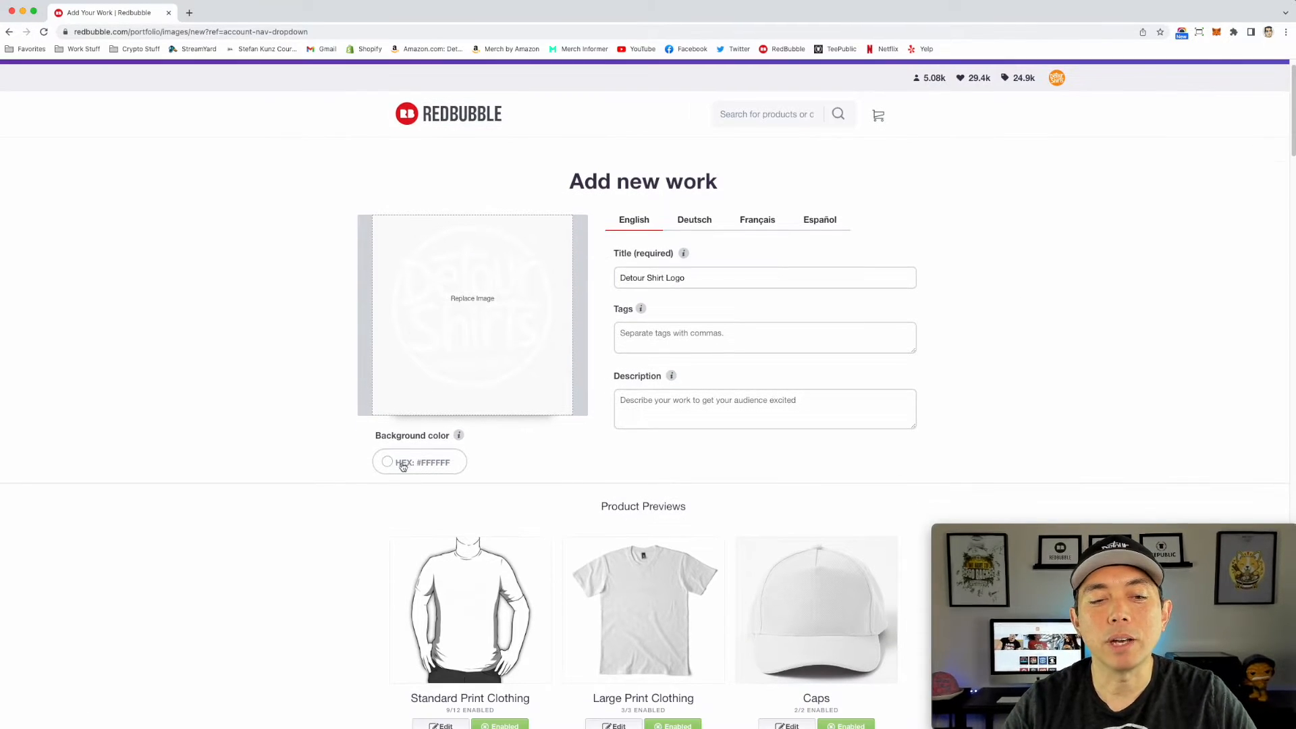
click(405, 466)
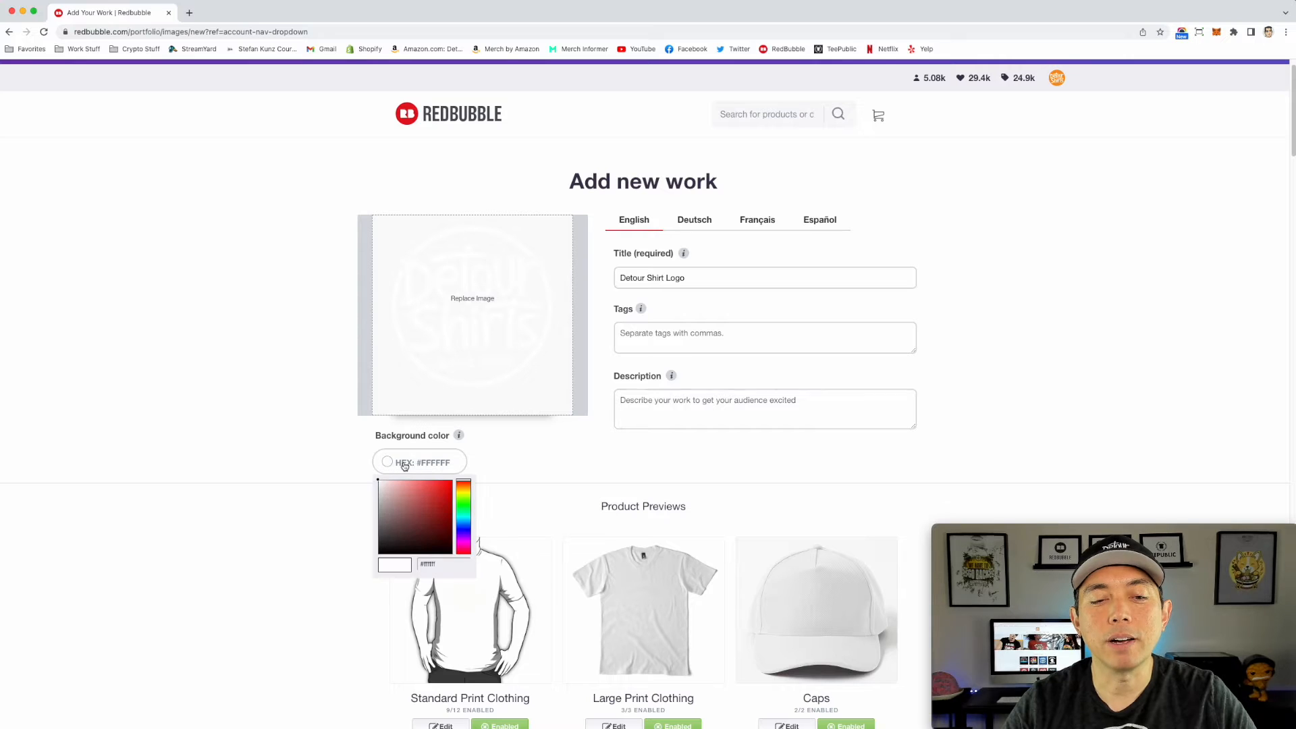
click(379, 555)
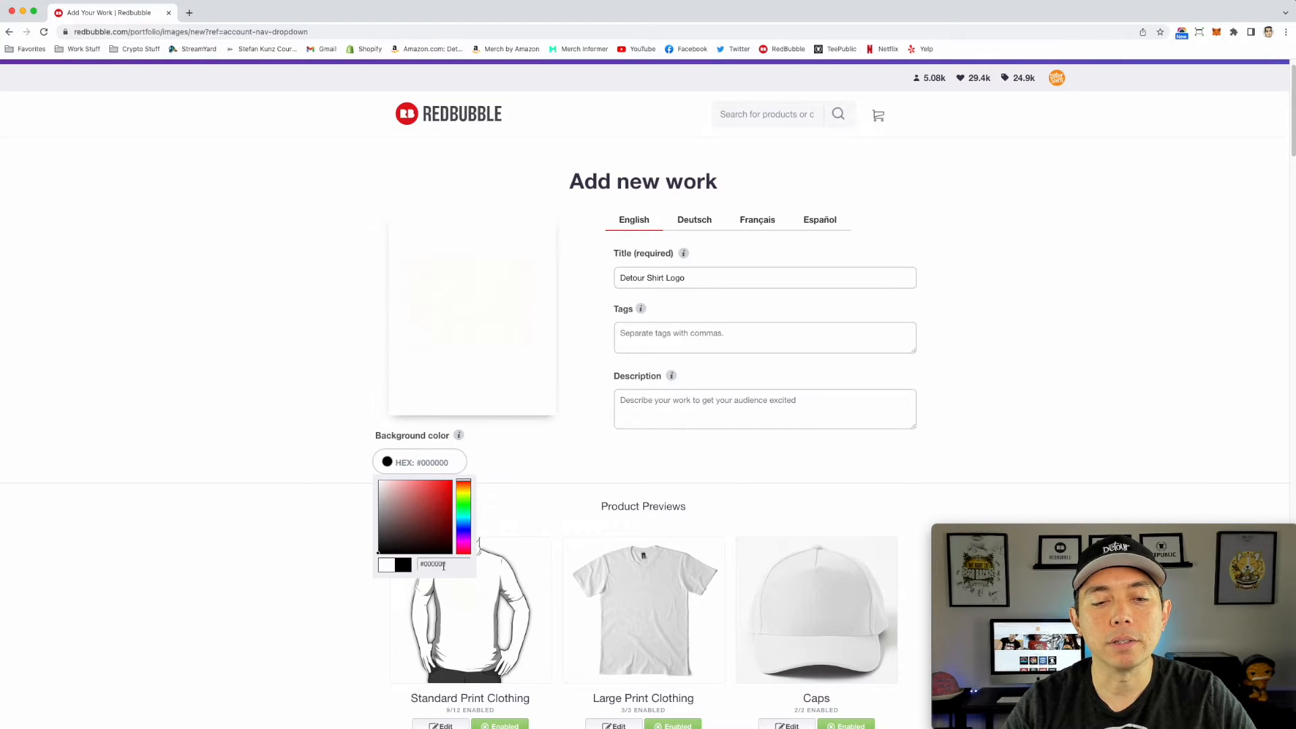
click(573, 446)
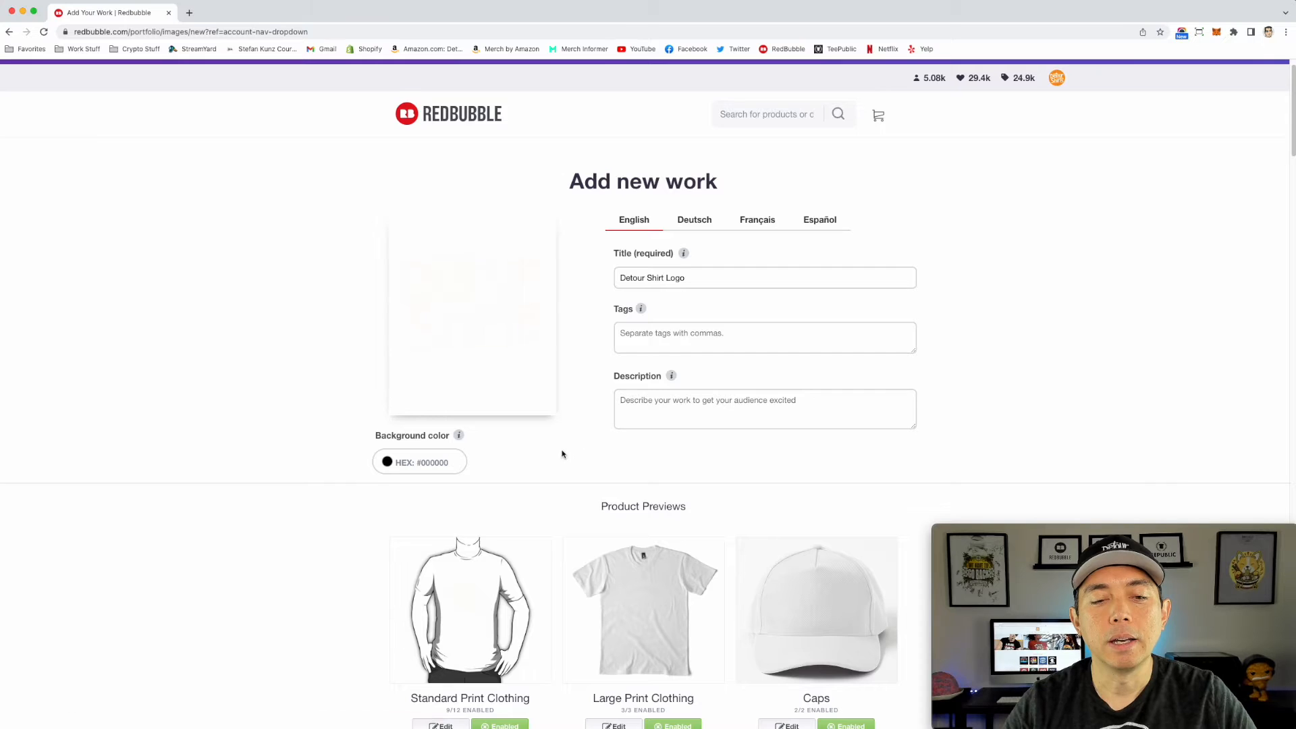
Step: Open the Standard Print Clothing product for editing and set its Essential T-Shirt color to black
scroll(567, 449, down, 5)
scroll(569, 448, down, 2)
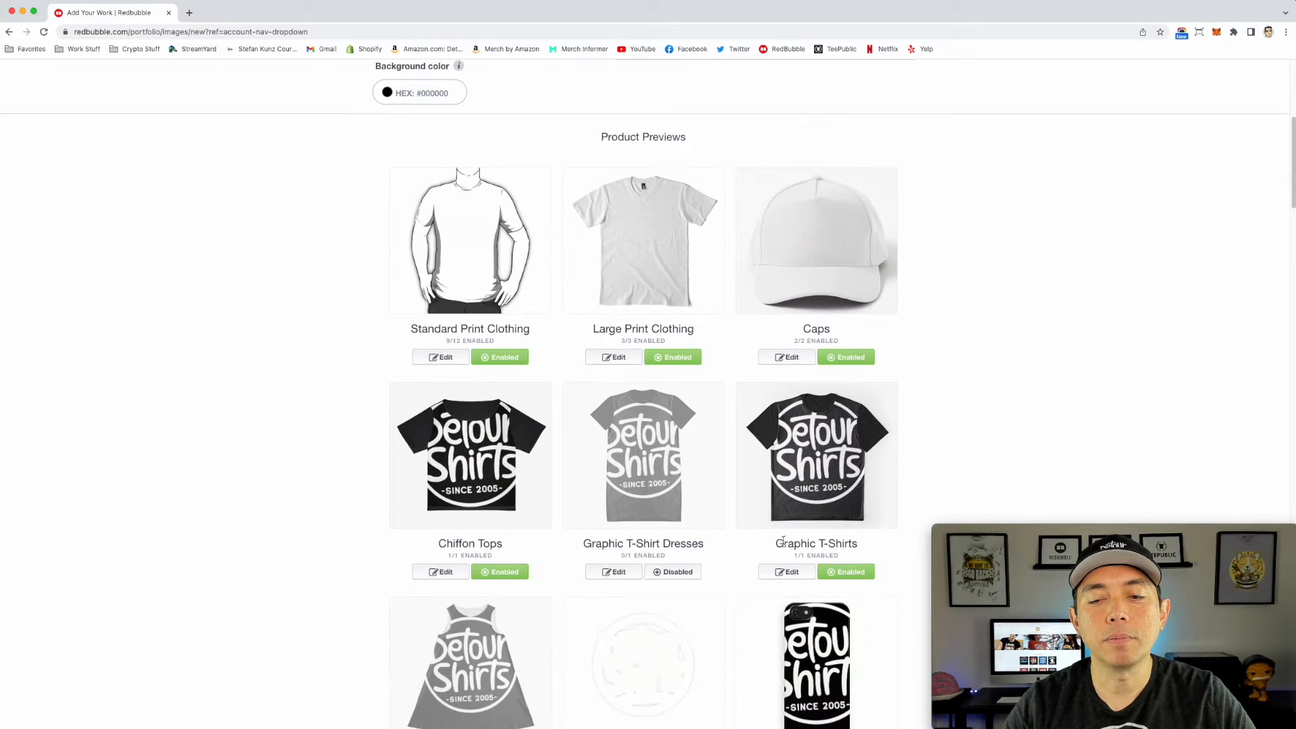
scroll(944, 435, up, 2)
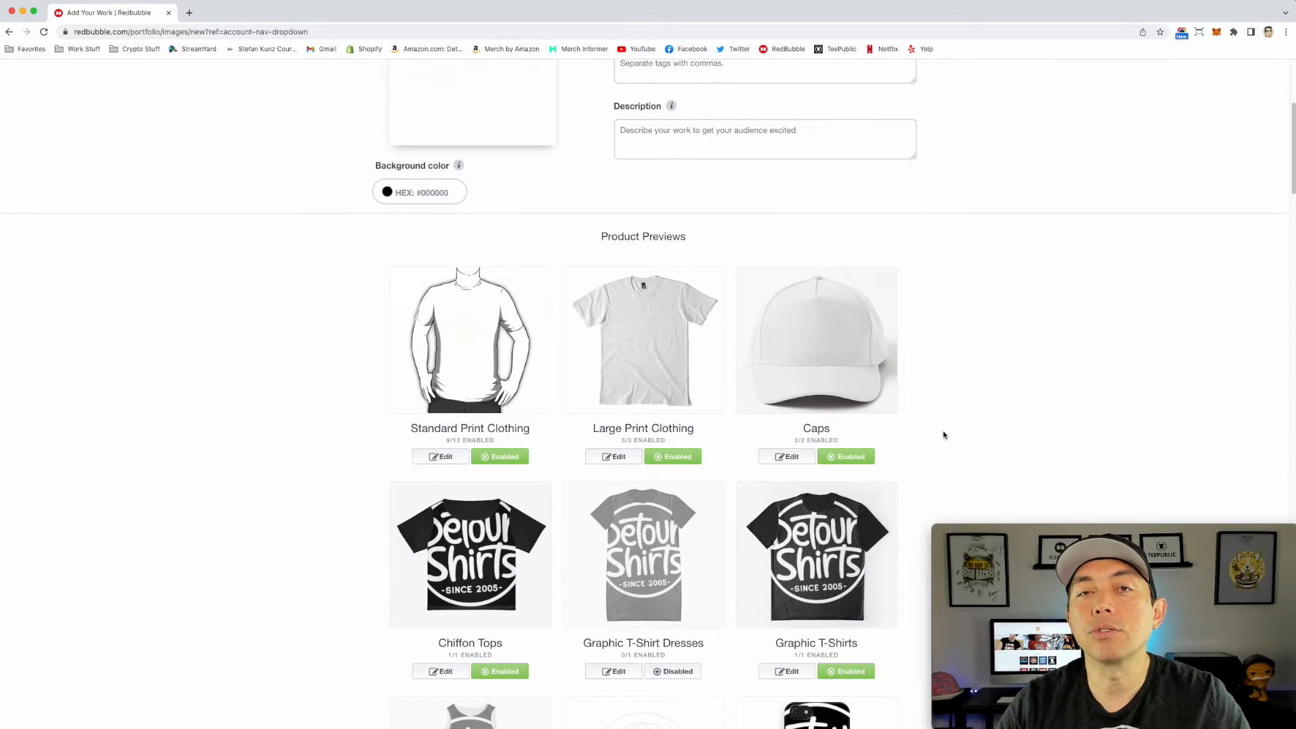
scroll(944, 435, down, 2)
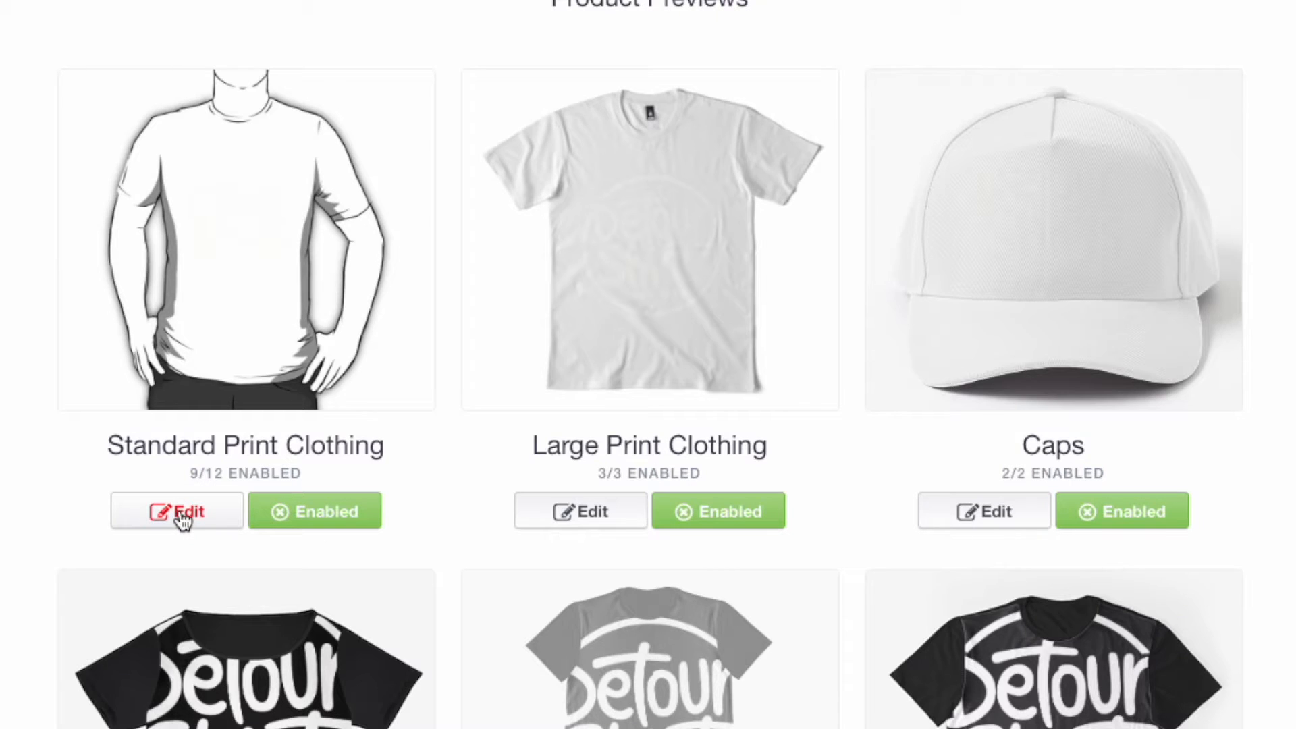
click(184, 520)
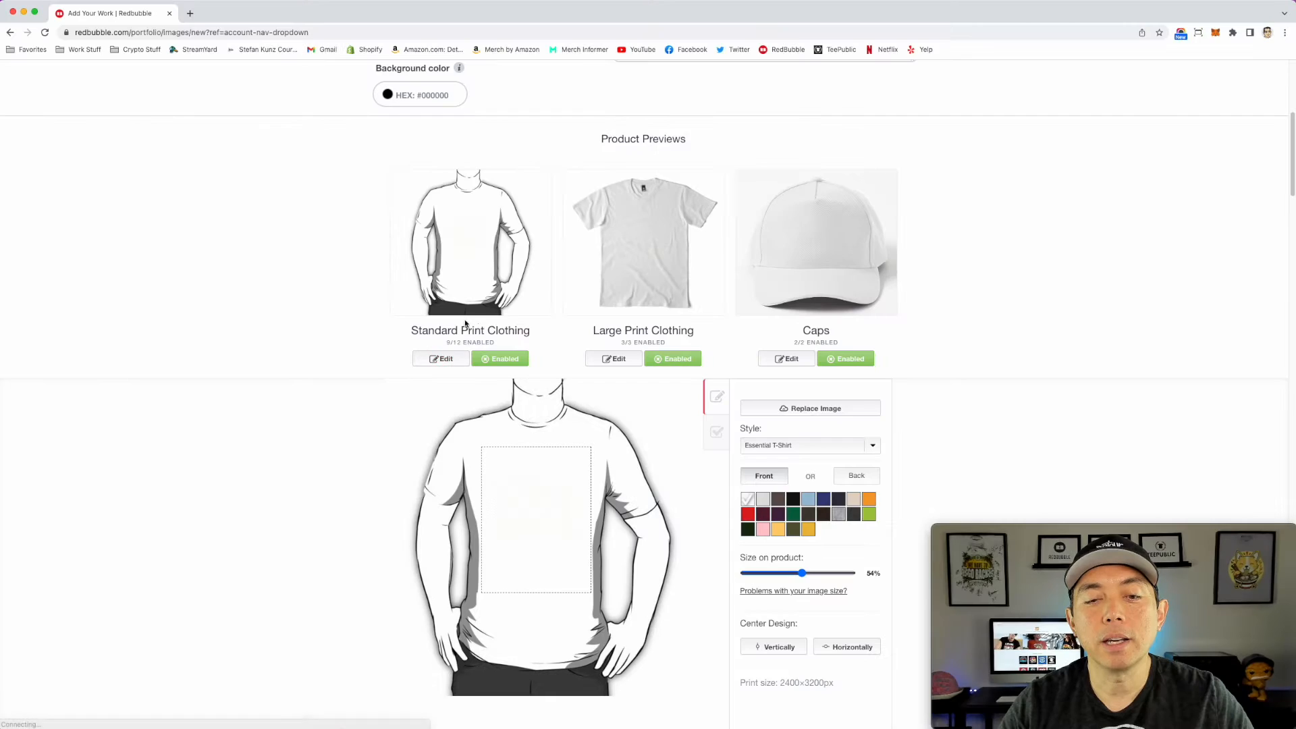
click(793, 499)
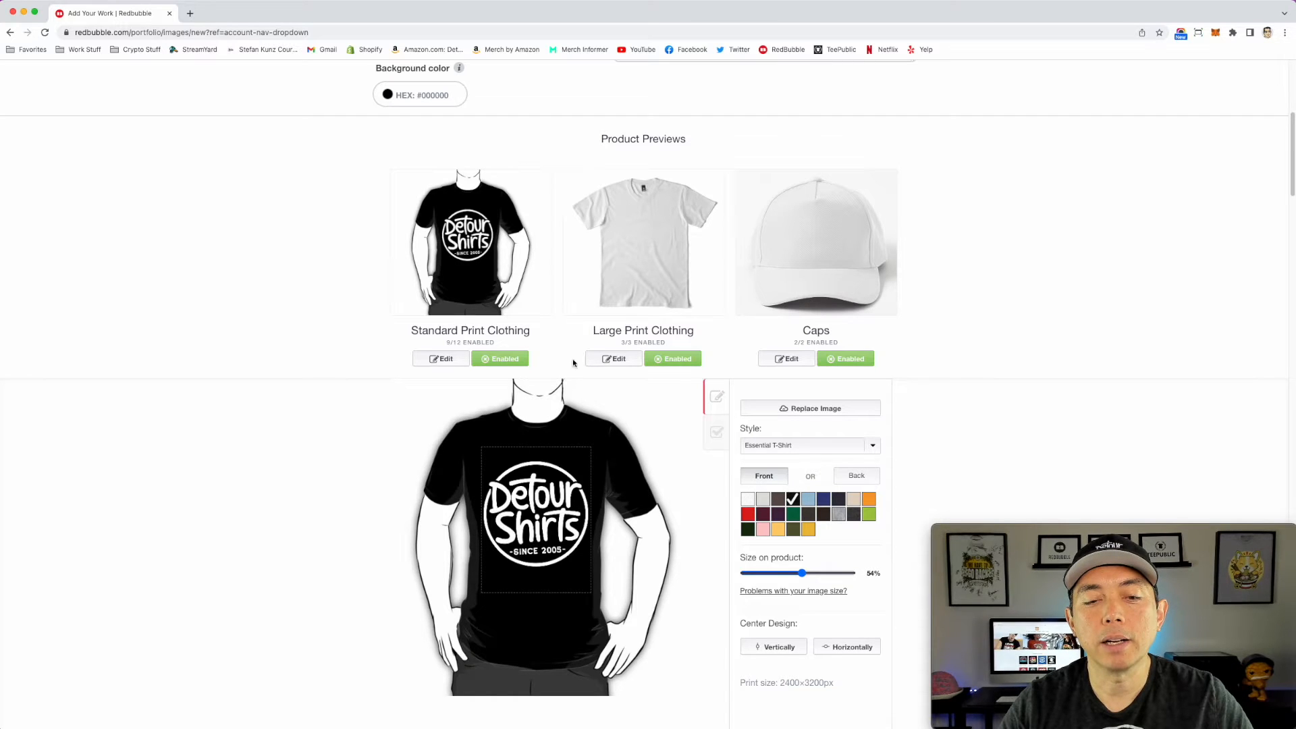
Step: Scale the logo on the Standard Print Clothing shirt to 46% and place it higher on the chest, centered horizontally
drag(802, 573, 790, 573)
drag(555, 513, 555, 505)
drag(790, 573, 794, 573)
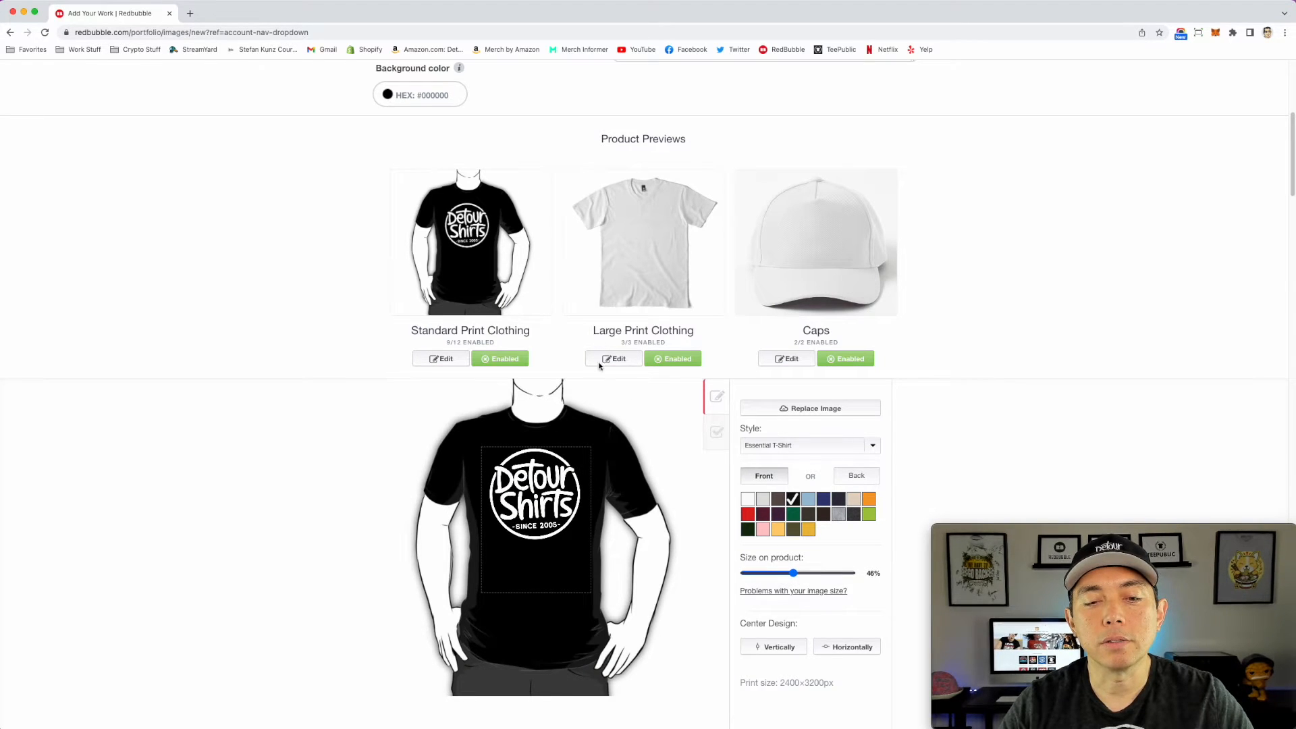
drag(552, 489, 553, 491)
click(847, 649)
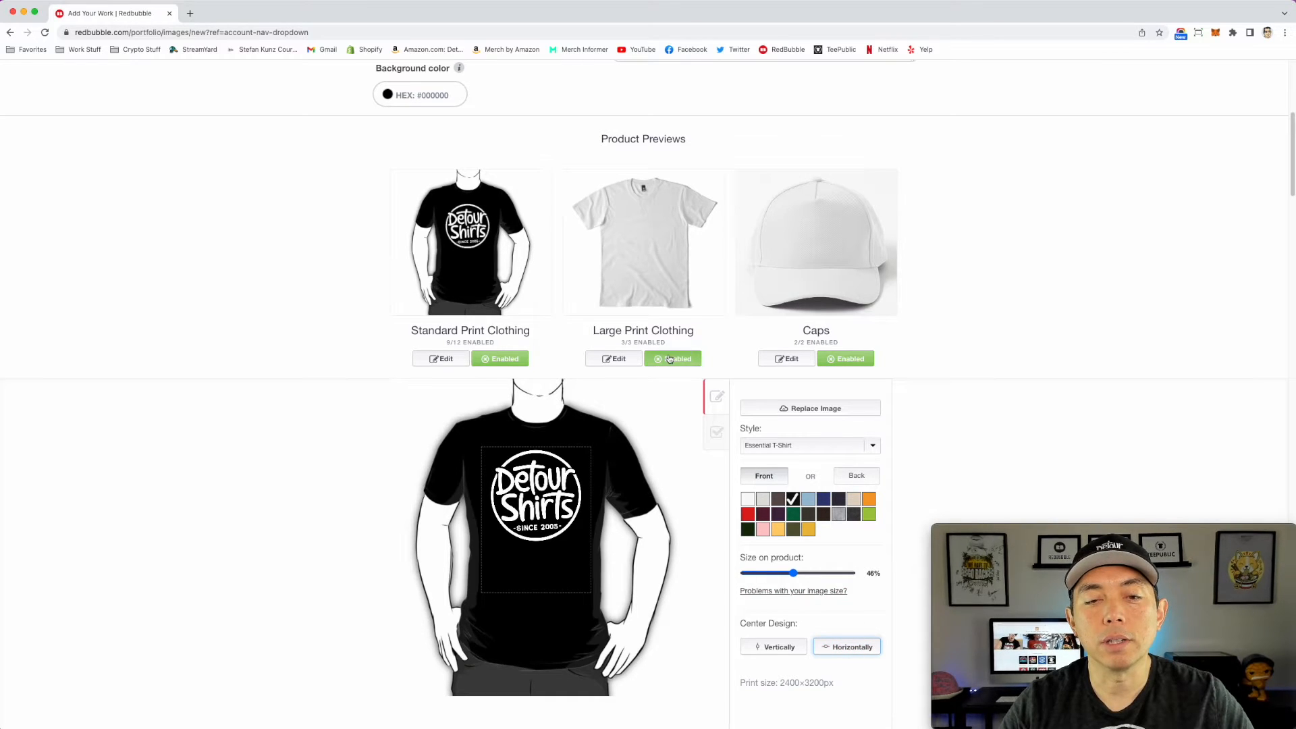
Step: Make the Large Print Clothing shirt black and place the logo higher on the chest at 58% scale, centered horizontally
click(658, 289)
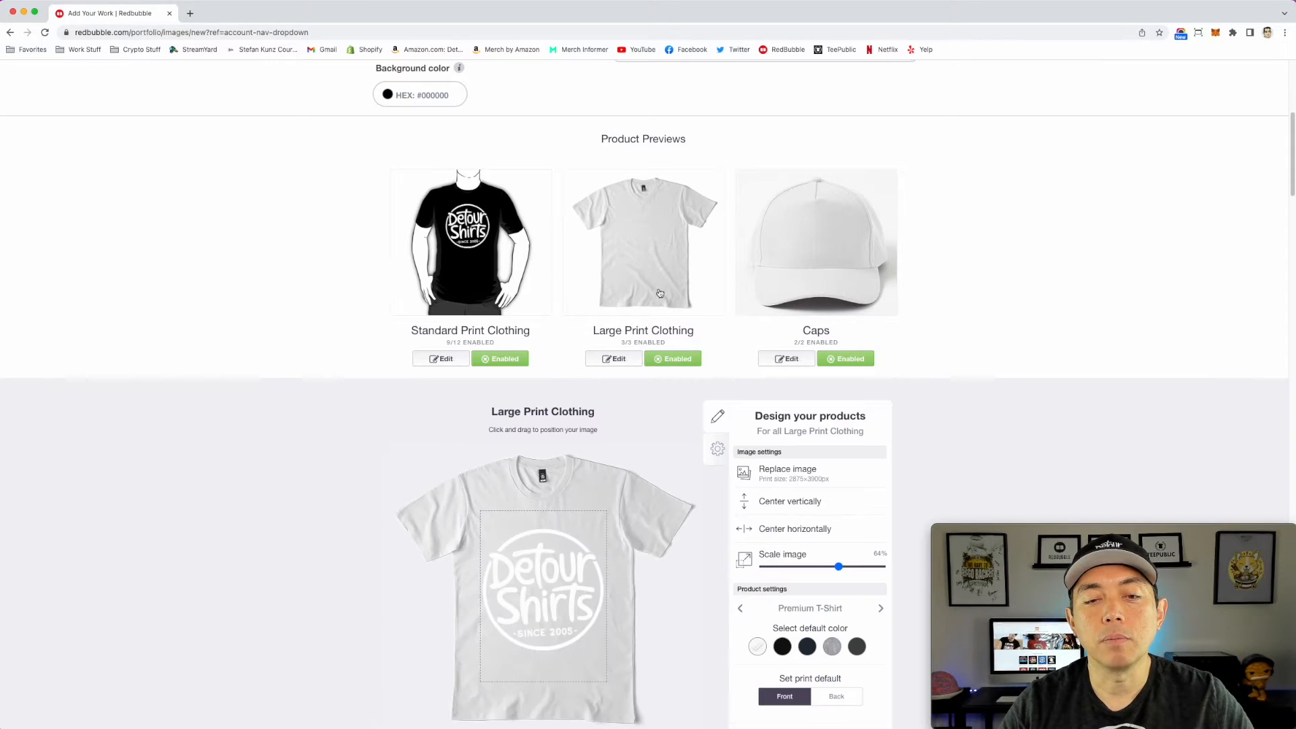
click(783, 647)
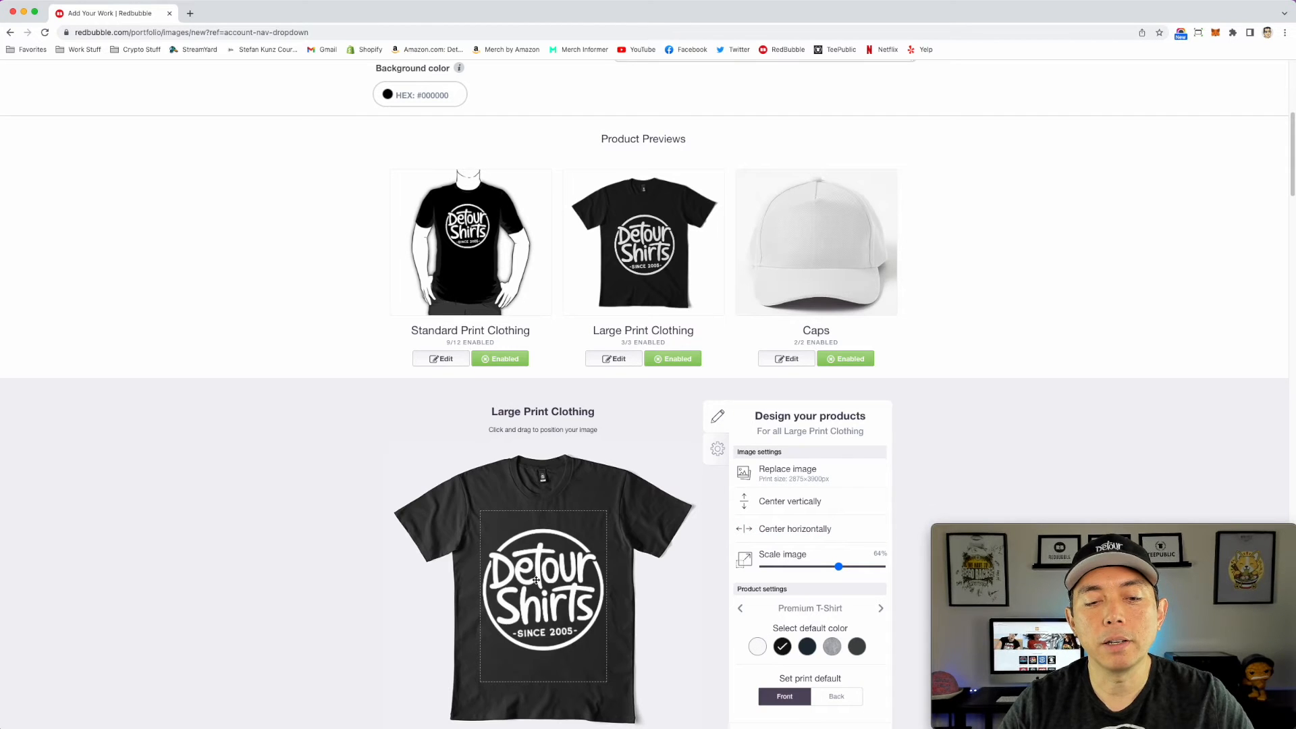
drag(842, 571, 832, 567)
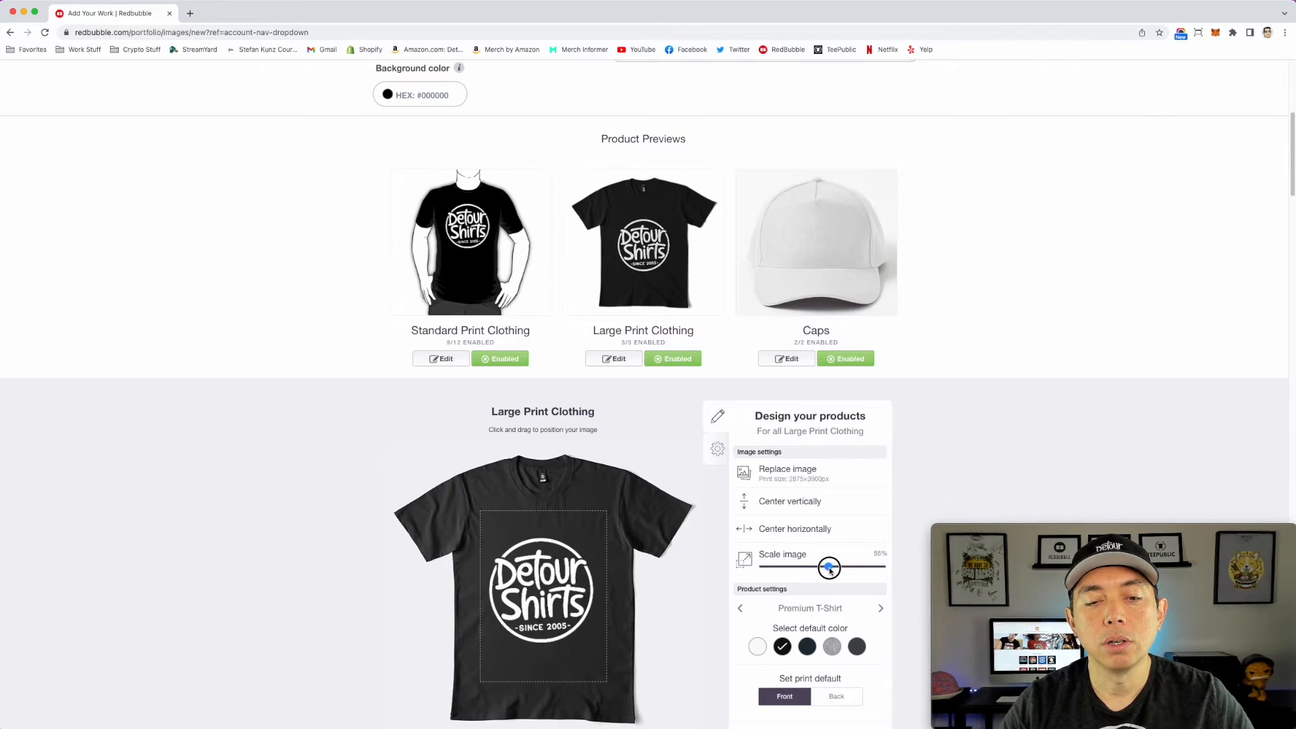
drag(579, 591, 561, 574)
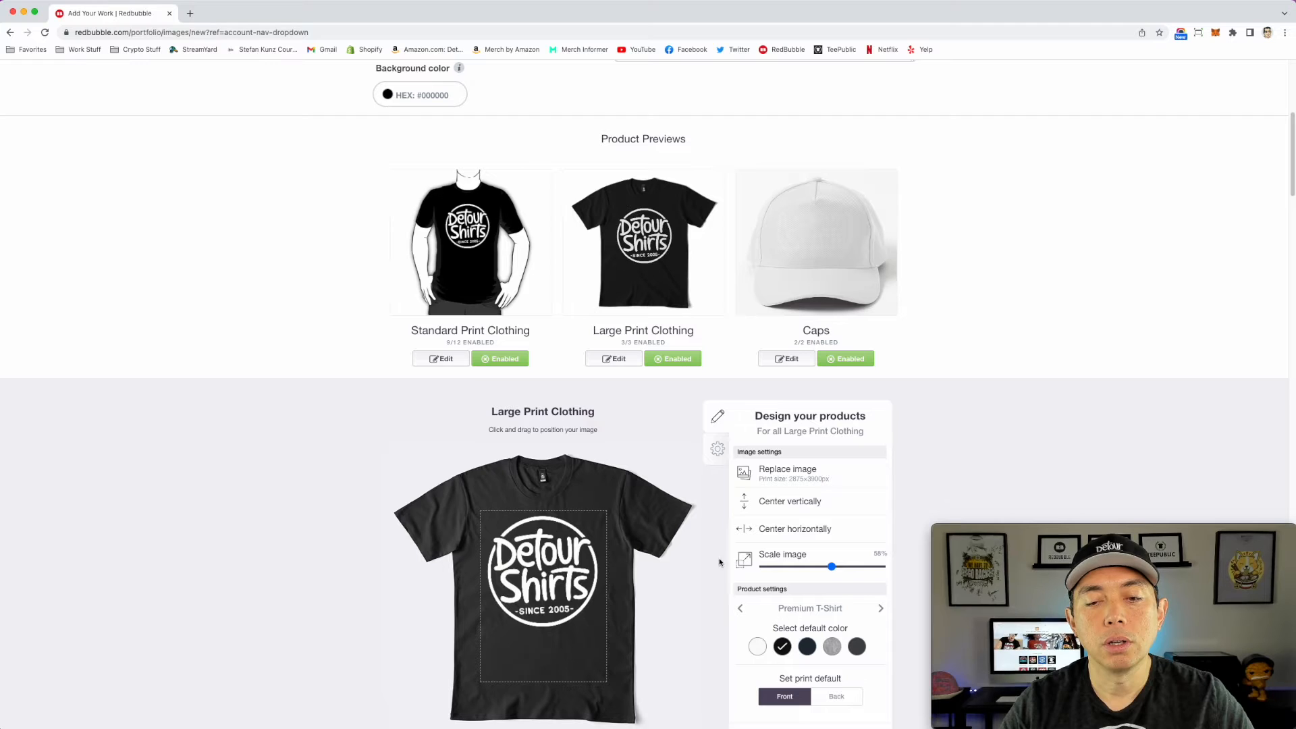
click(795, 529)
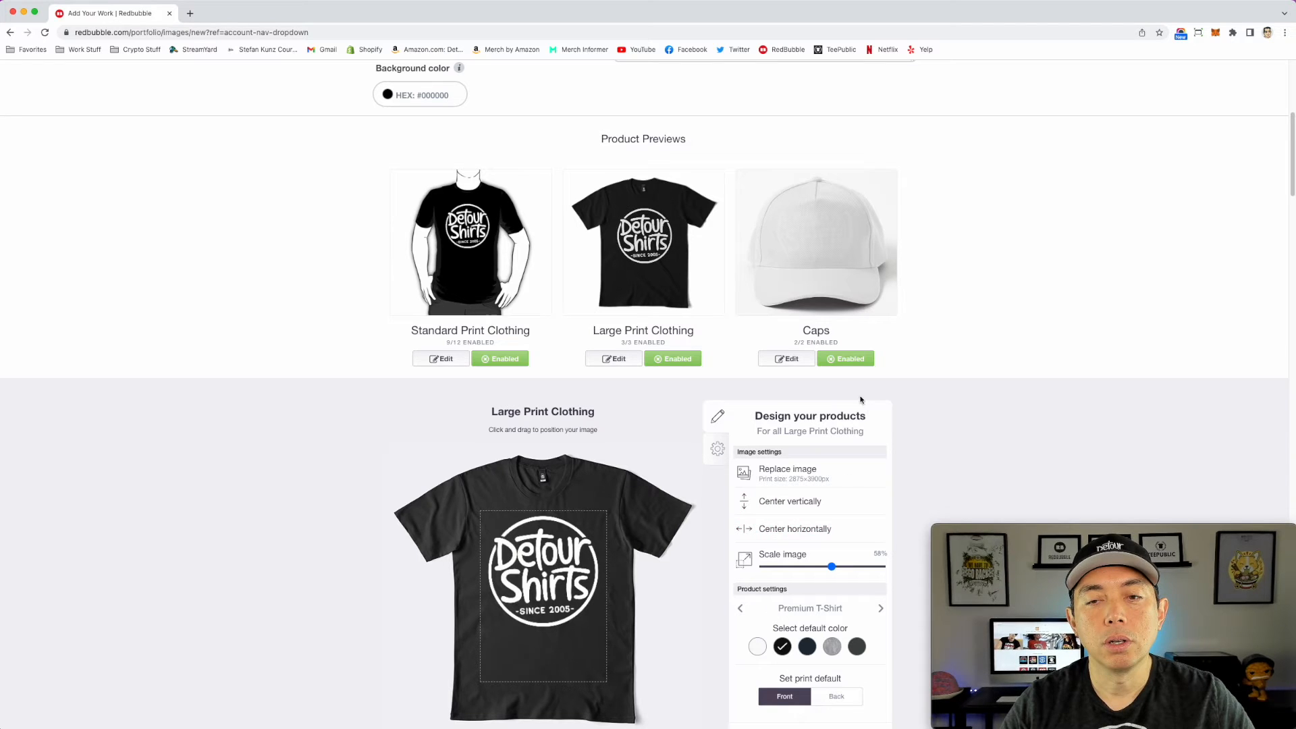
Step: Make the Baseball Cap black, scale the Caps logo to 24% so it fits within the print area, and apply the changes
click(787, 359)
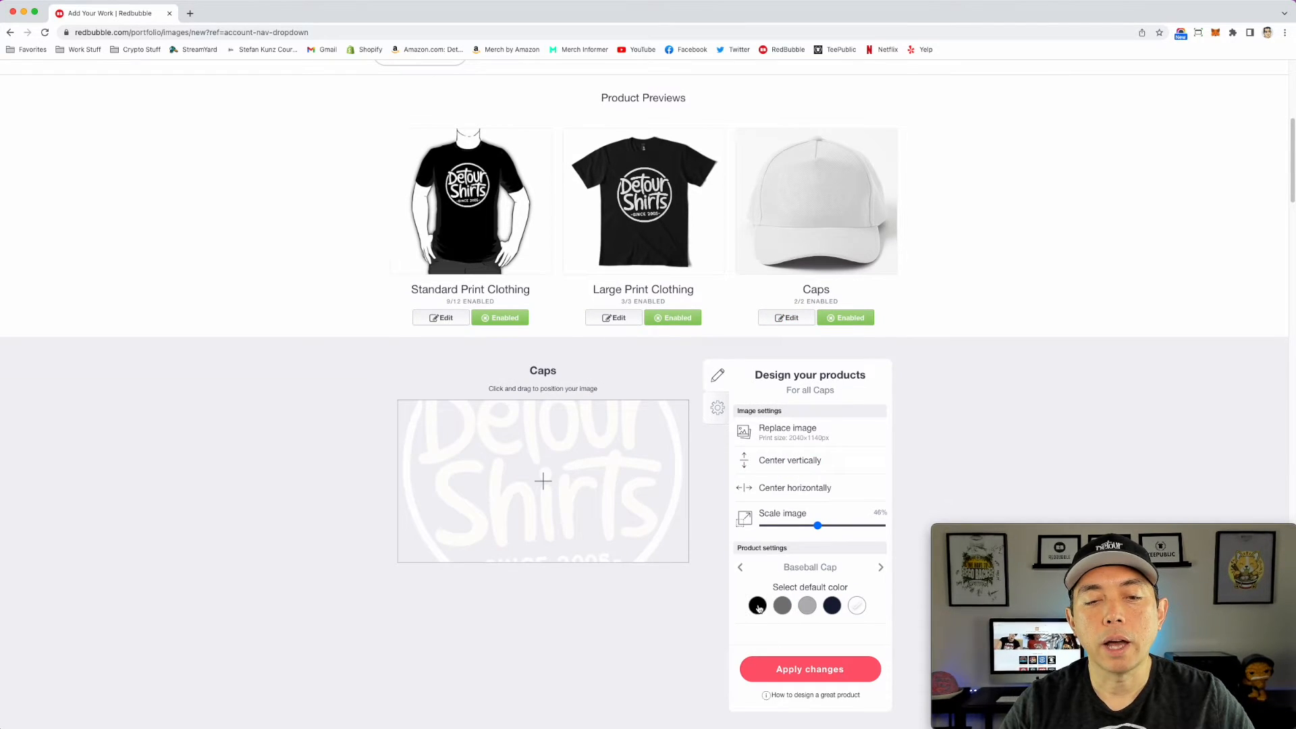
click(758, 606)
drag(816, 526, 792, 525)
drag(533, 427, 534, 434)
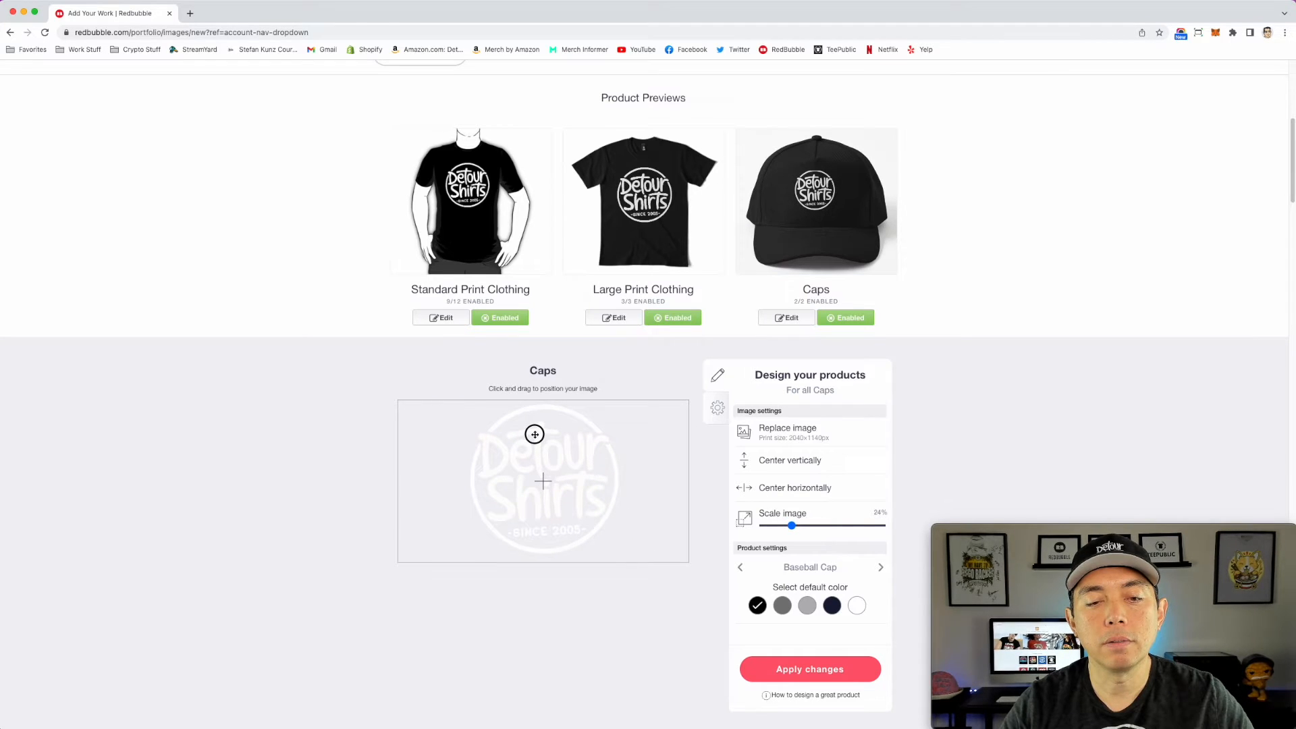
scroll(844, 513, down, 2)
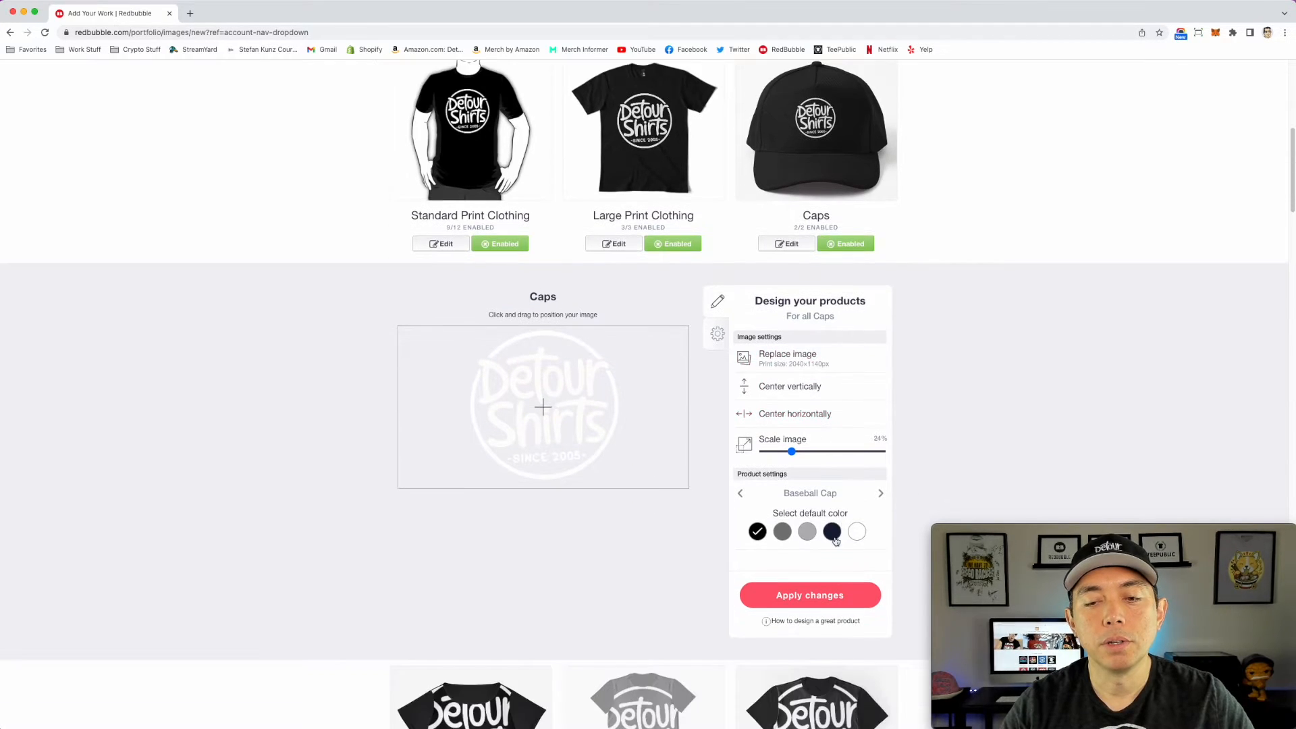
click(814, 593)
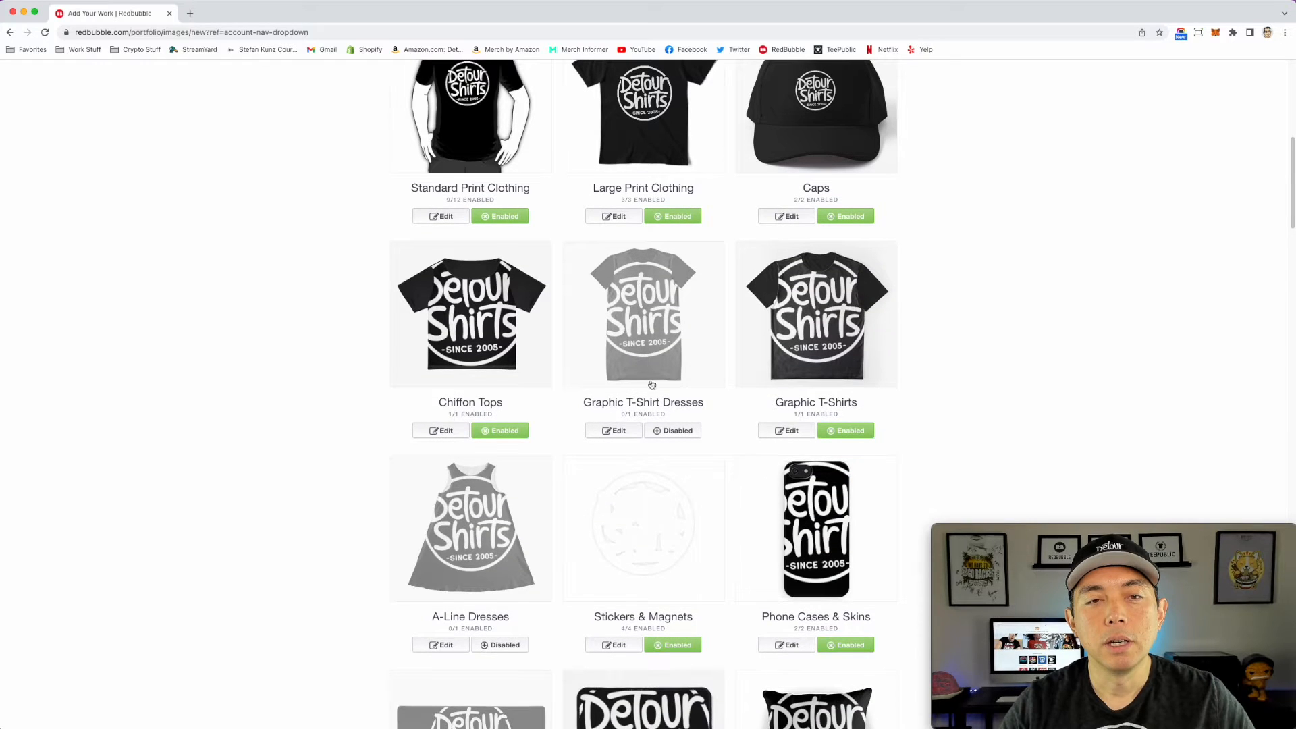
Step: Enable Graphic T-Shirt Dresses, and scale the Chiffon Tops logo to 43%, centered horizontally
click(672, 466)
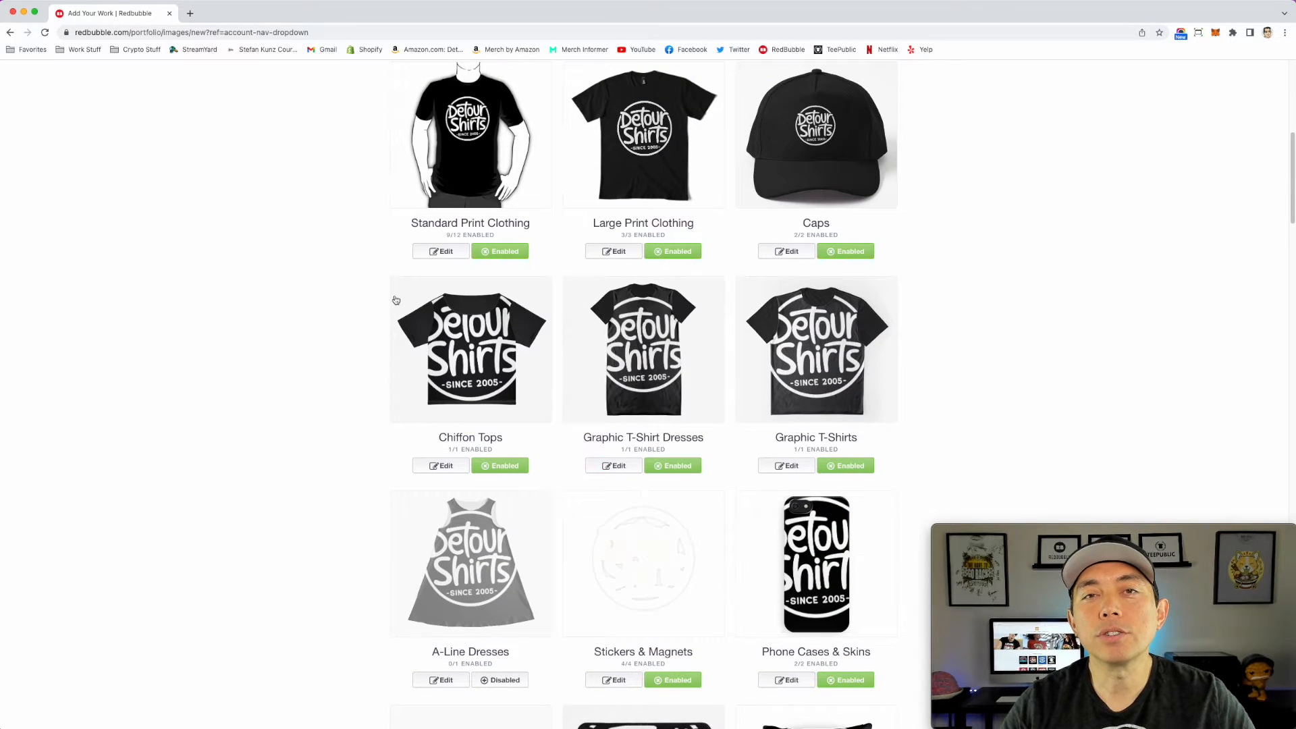
scroll(472, 349, down, 1)
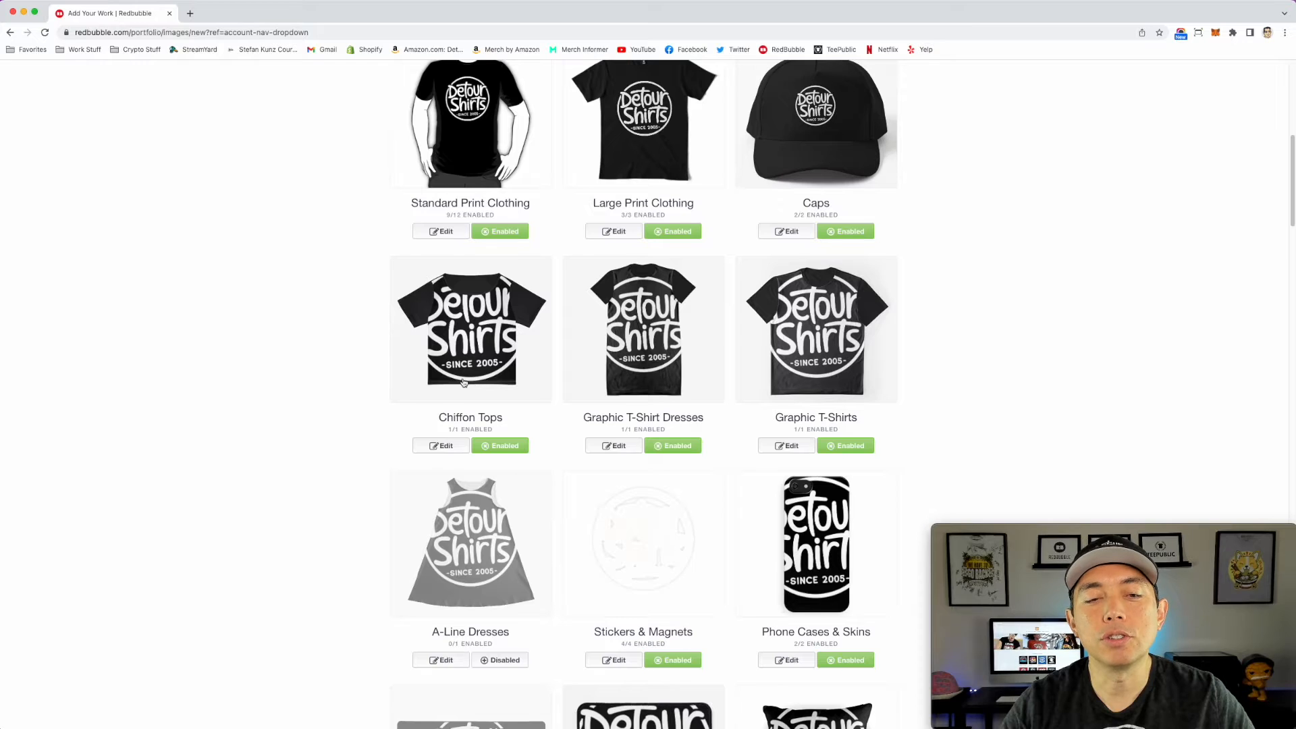
scroll(463, 382, down, 1)
click(485, 321)
scroll(534, 378, down, 4)
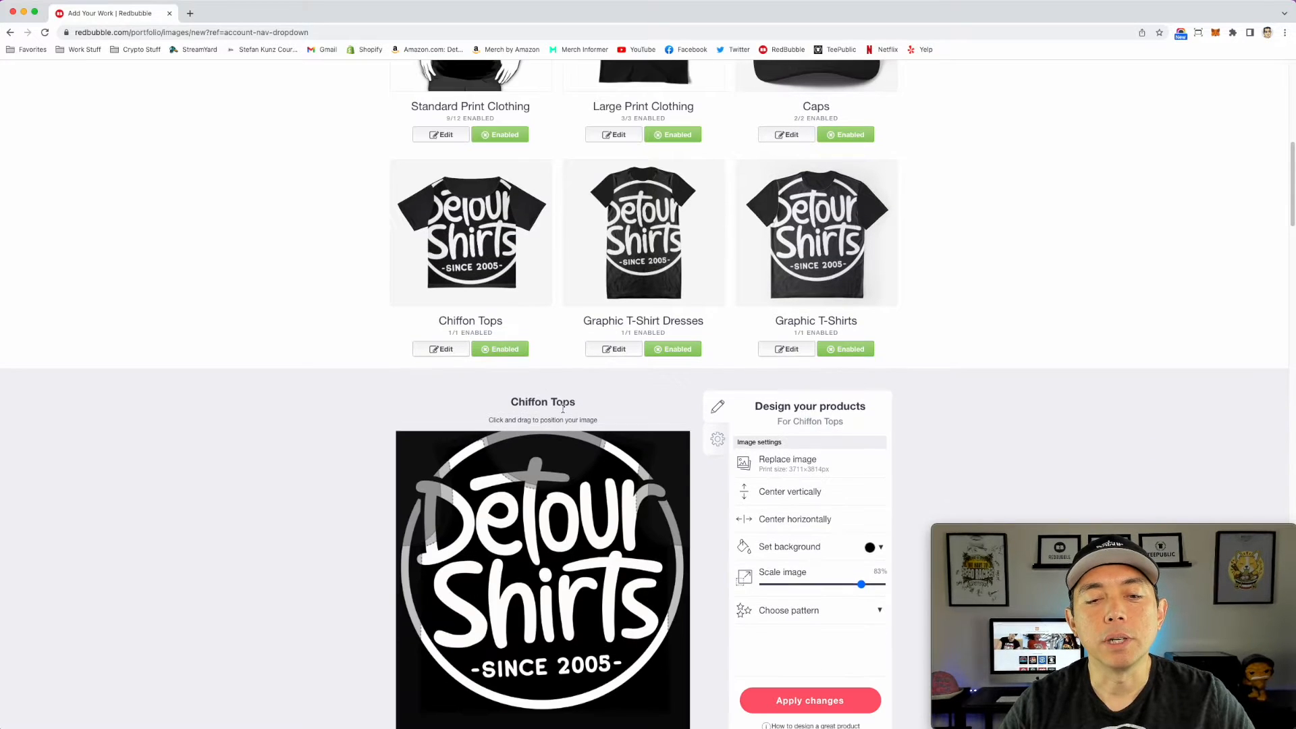
drag(859, 584, 813, 584)
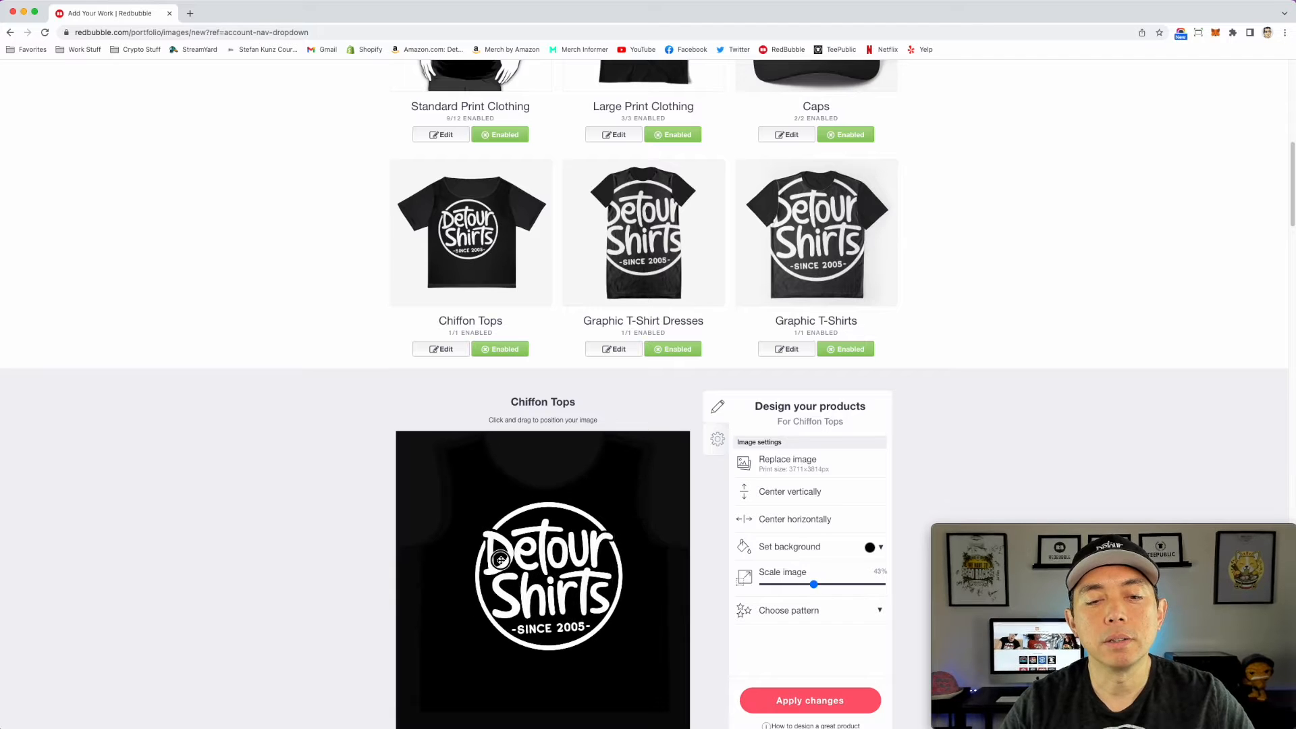
click(803, 517)
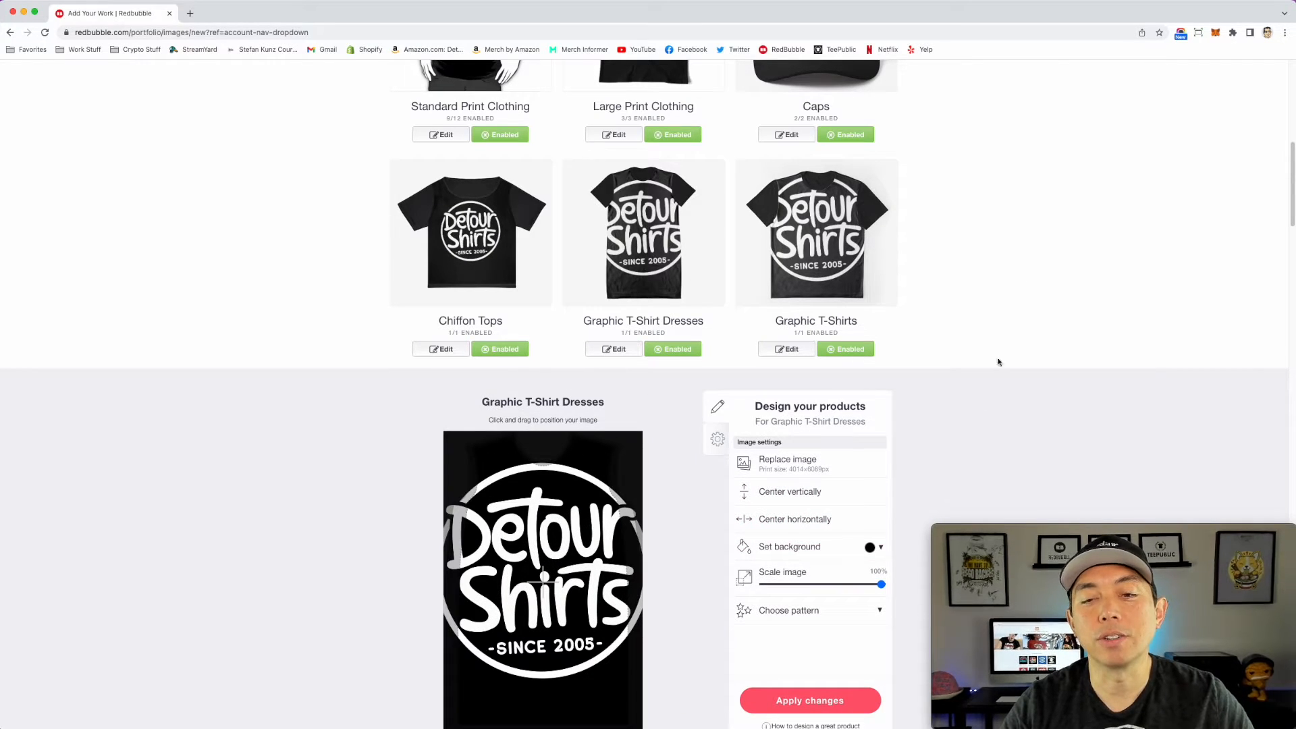
Step: Scale the logo to 66% on Graphic T-Shirt Dresses and to 64% on Graphic T-Shirts, centered on the shirt, and apply the changes
drag(881, 586, 841, 585)
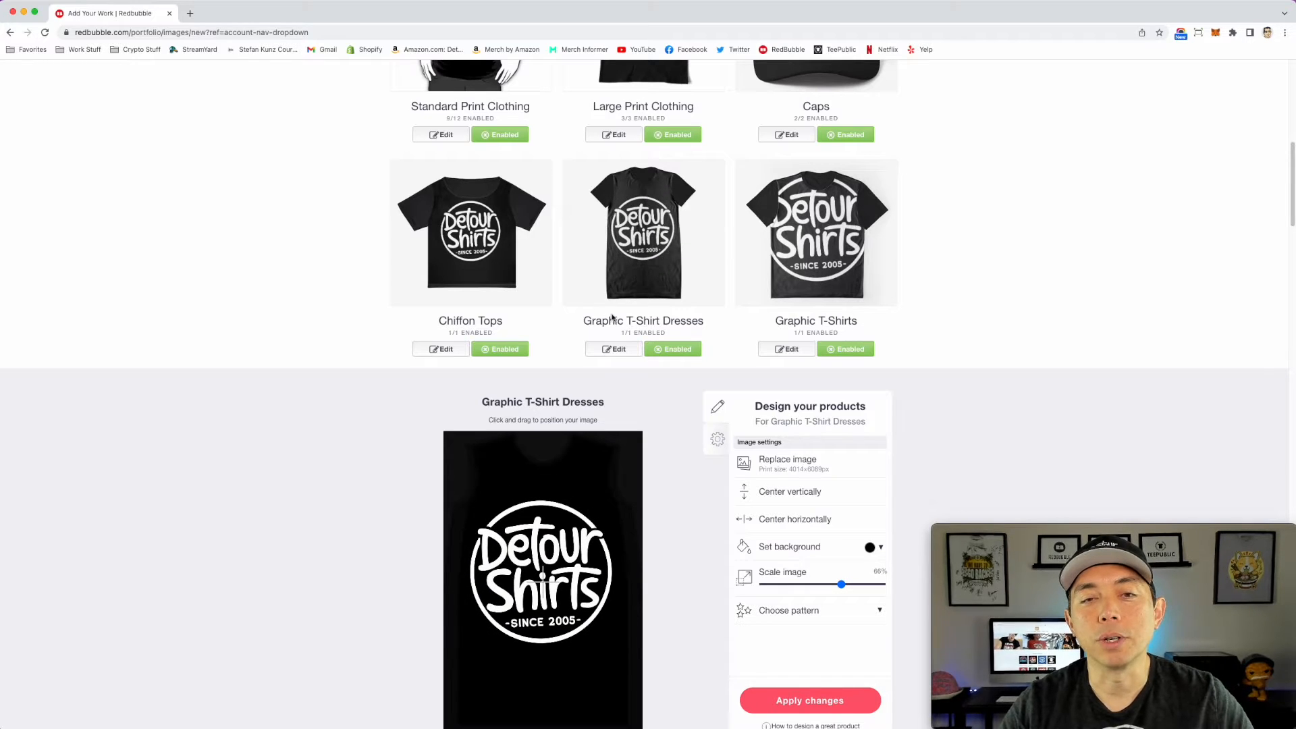
click(829, 255)
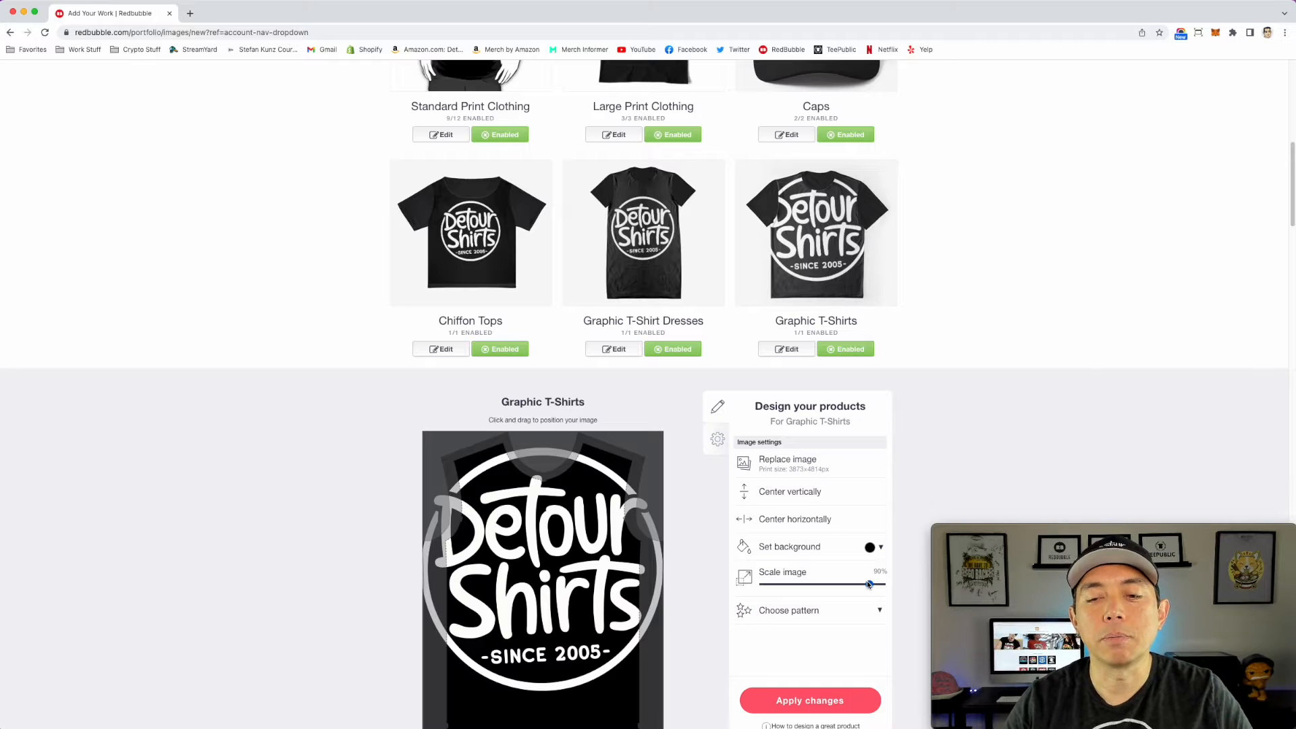
drag(868, 584, 839, 585)
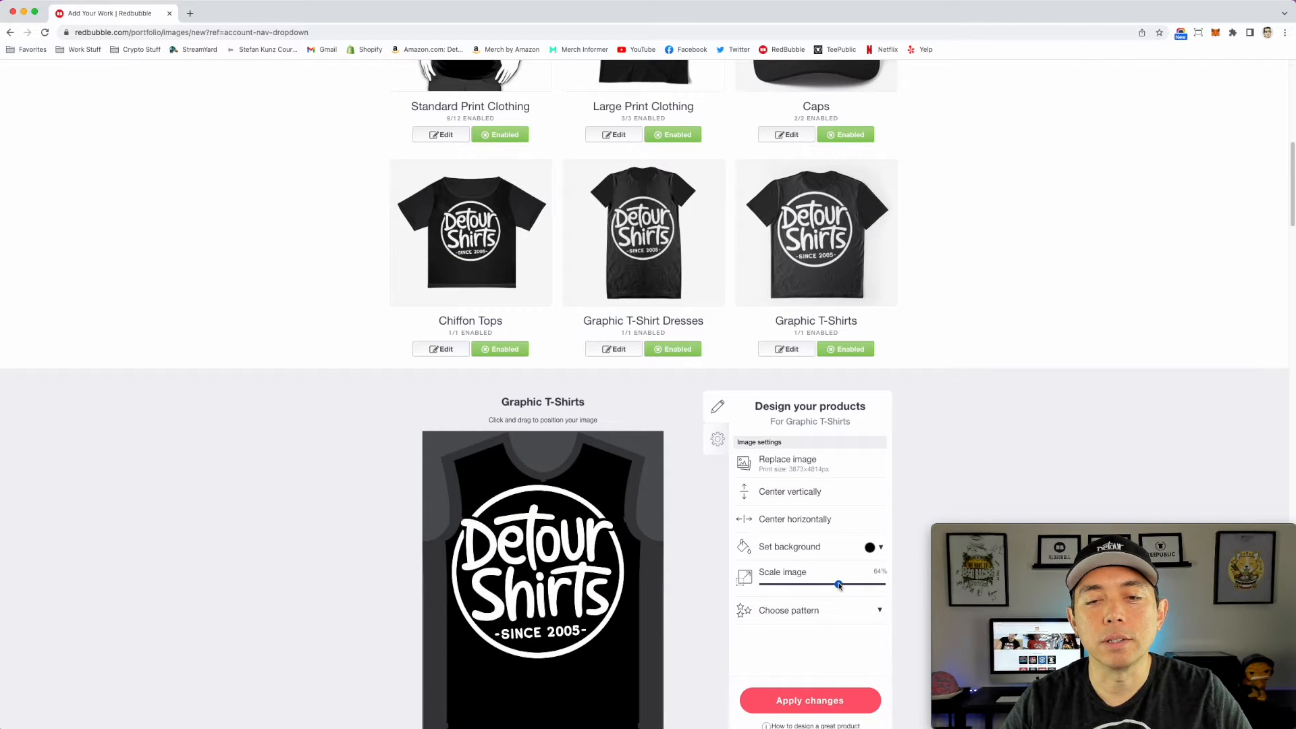
scroll(776, 528, down, 2)
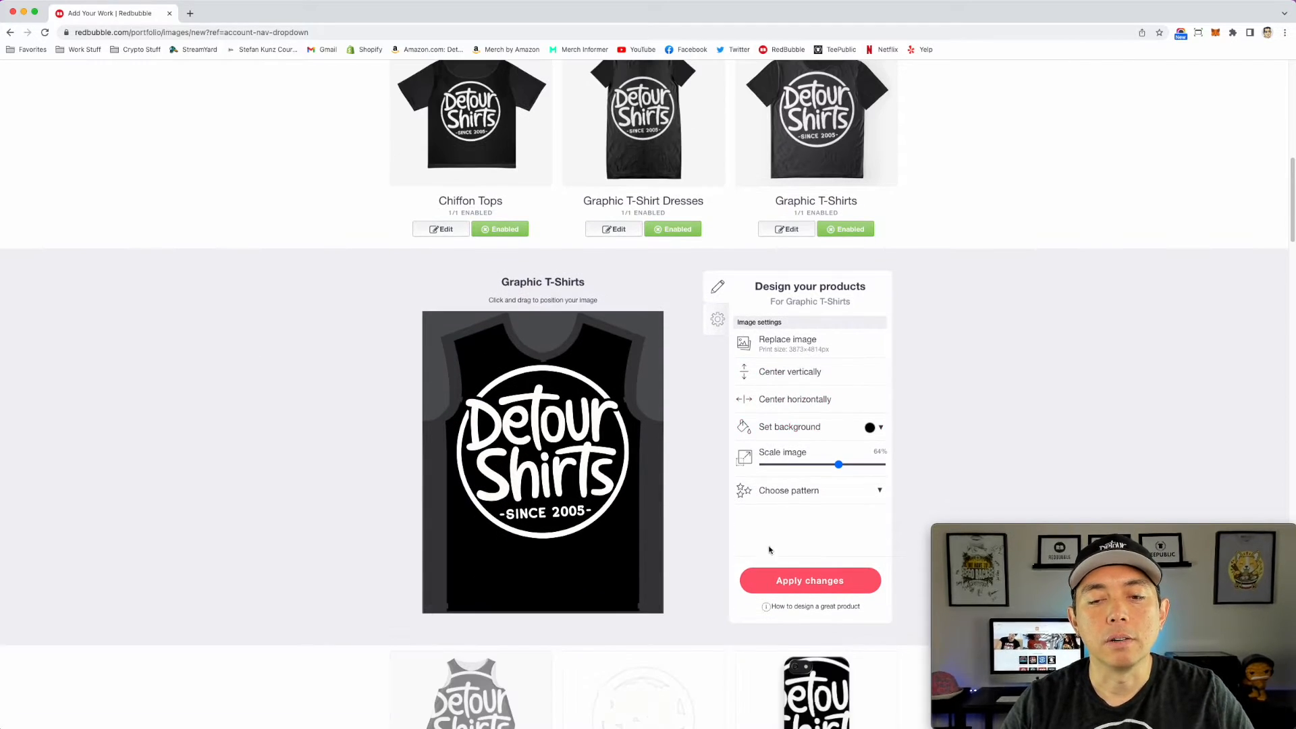
click(810, 589)
Step: Enable A-Line Dresses, and scale the Phone Cases & Skins logo to 18%, centered horizontally, applying the changes
scroll(675, 405, down, 1)
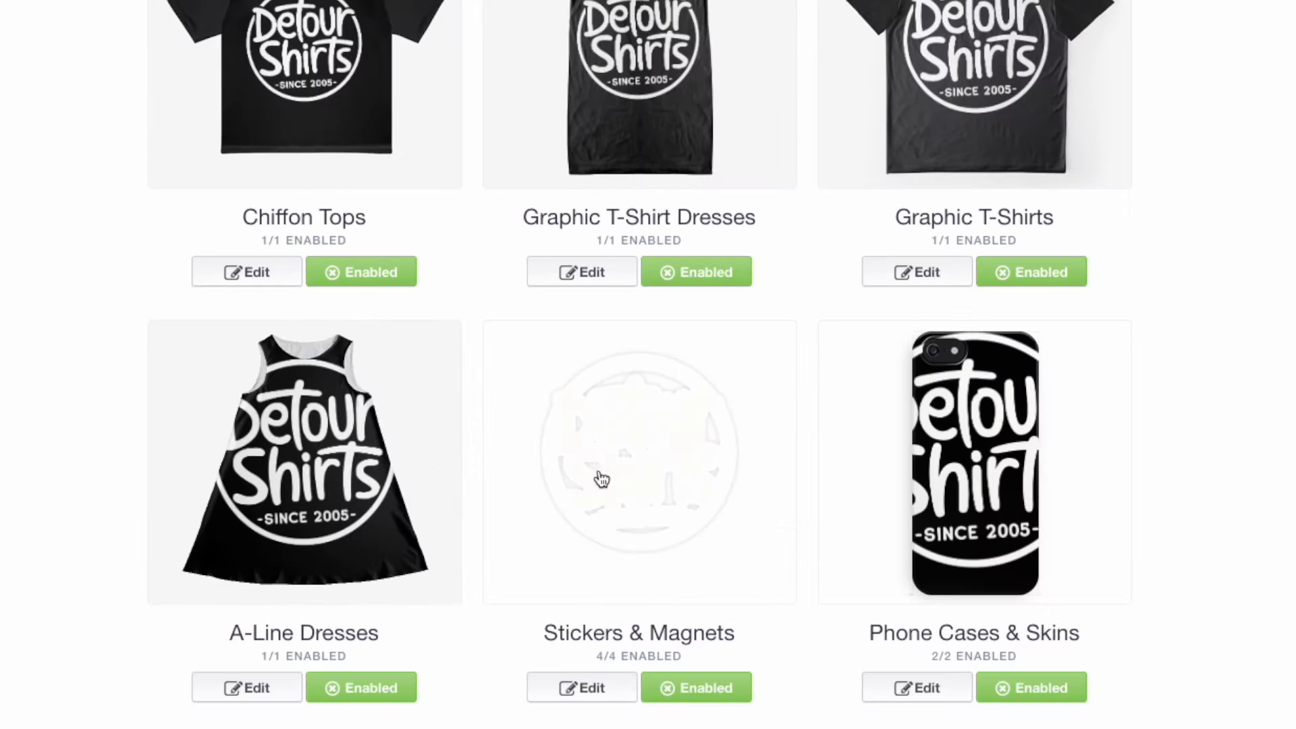
scroll(603, 491, down, 2)
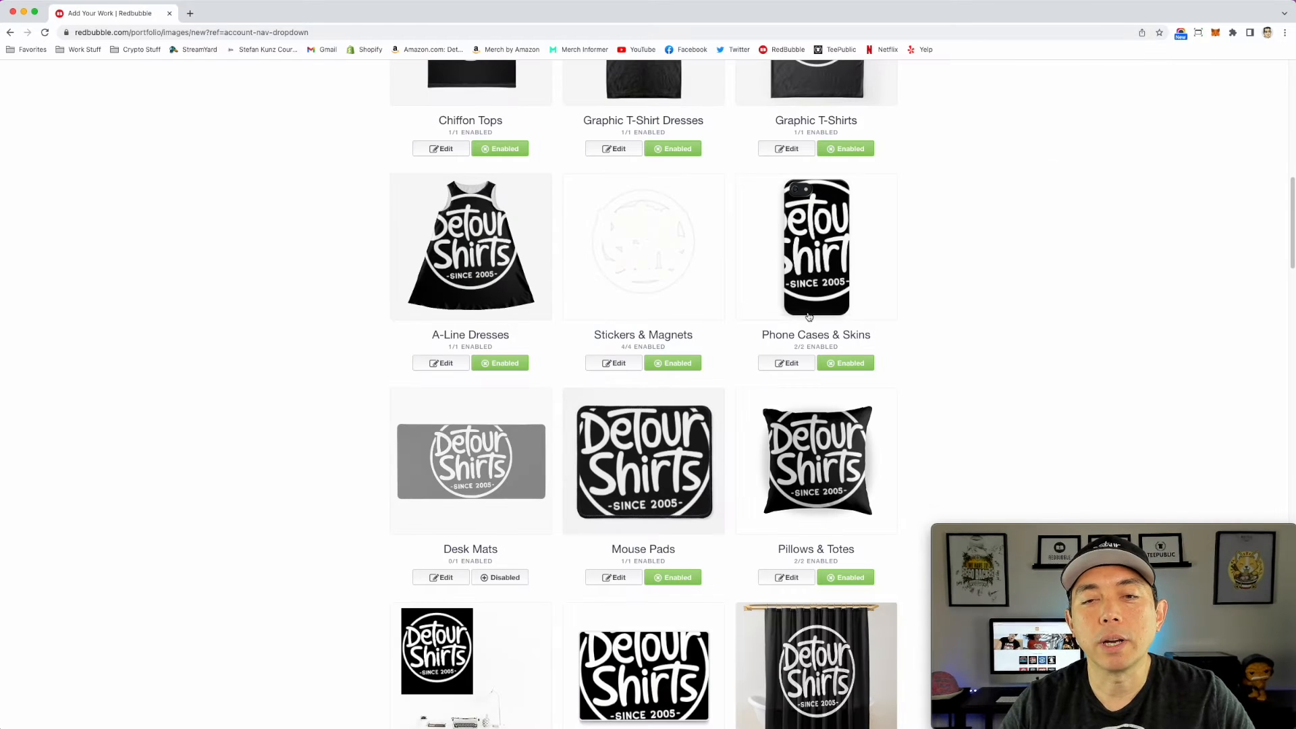
scroll(809, 317, down, 2)
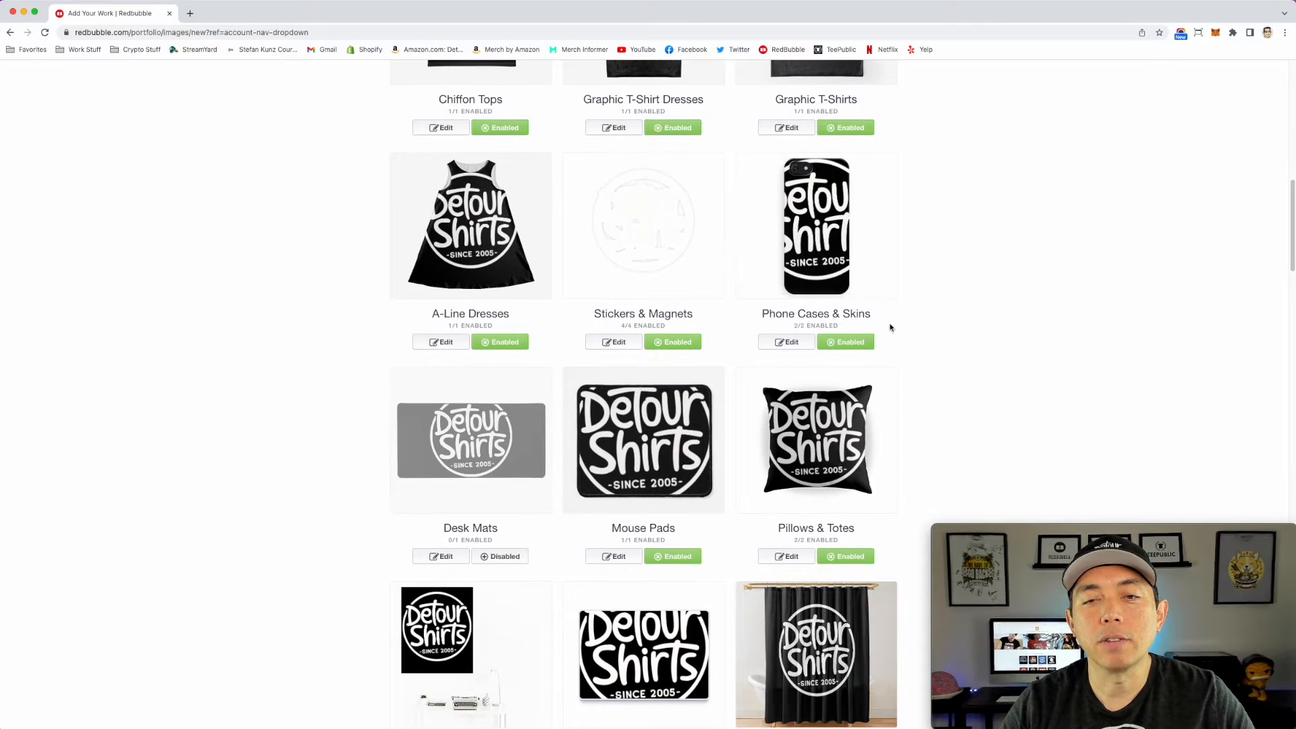
click(828, 223)
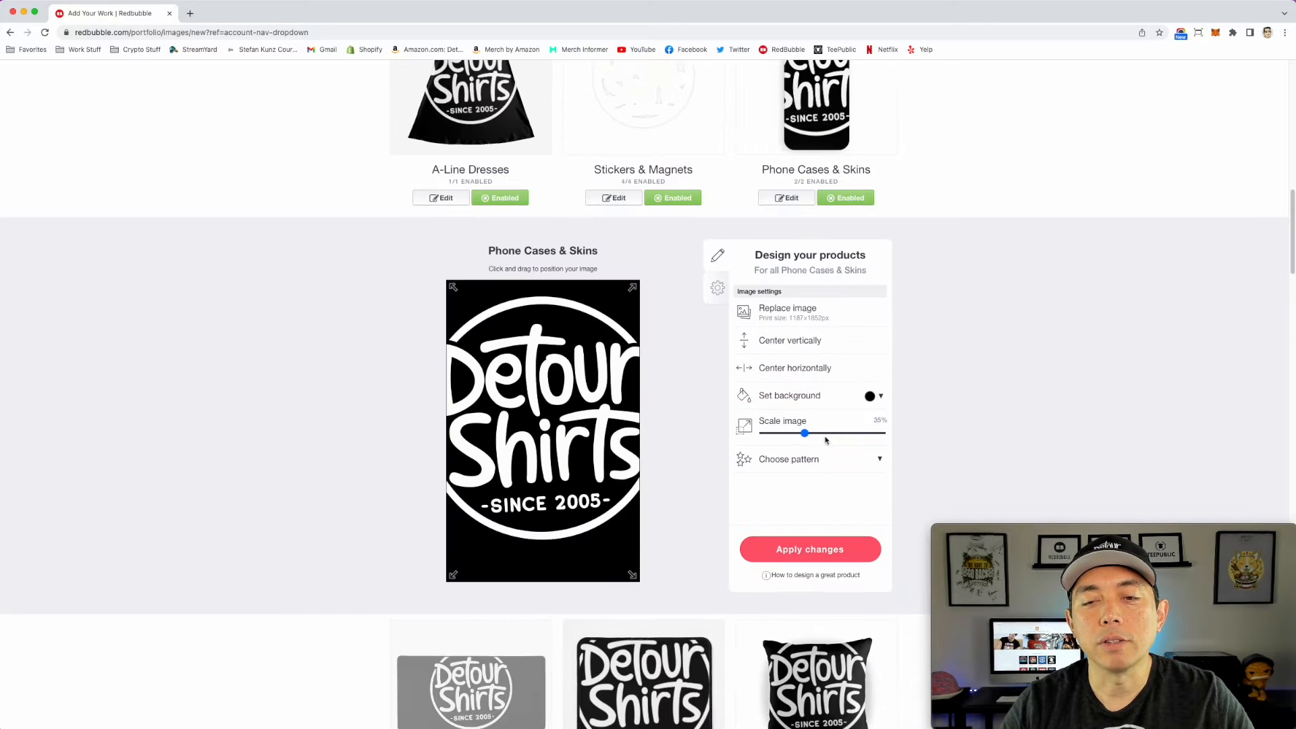
drag(803, 434, 784, 434)
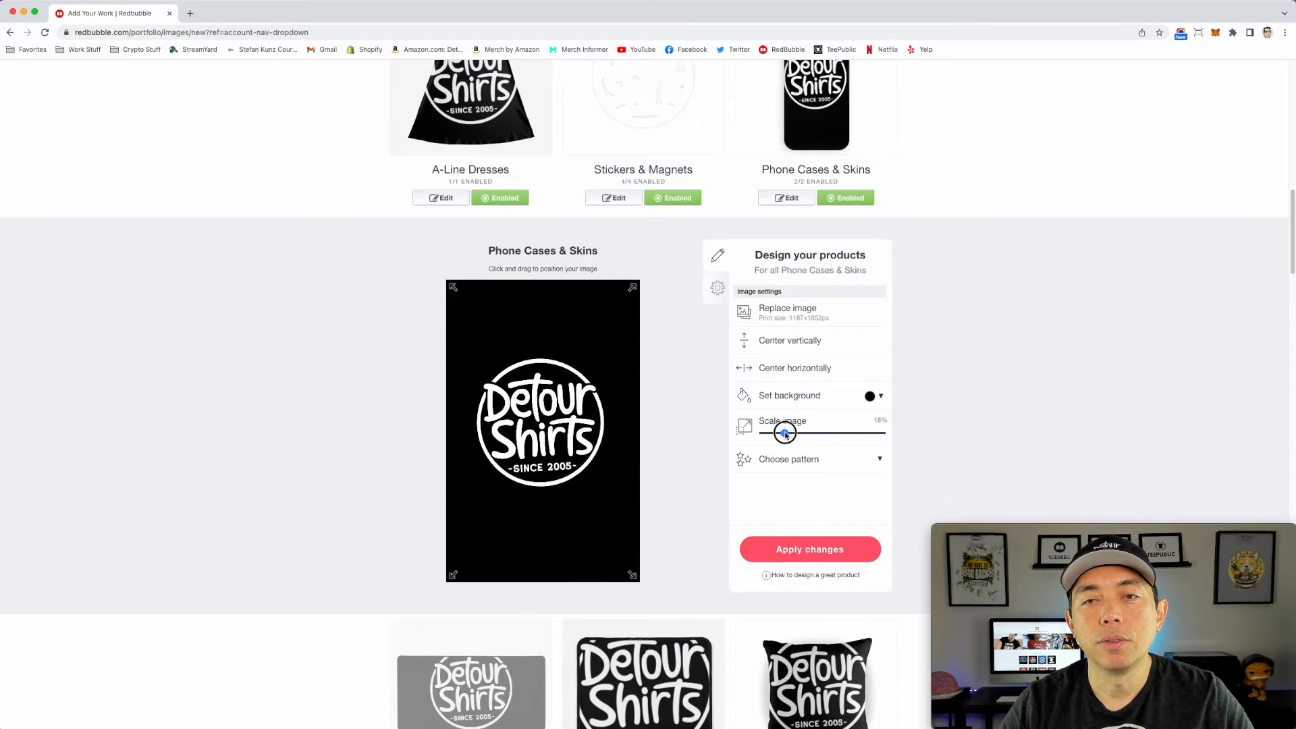
click(793, 368)
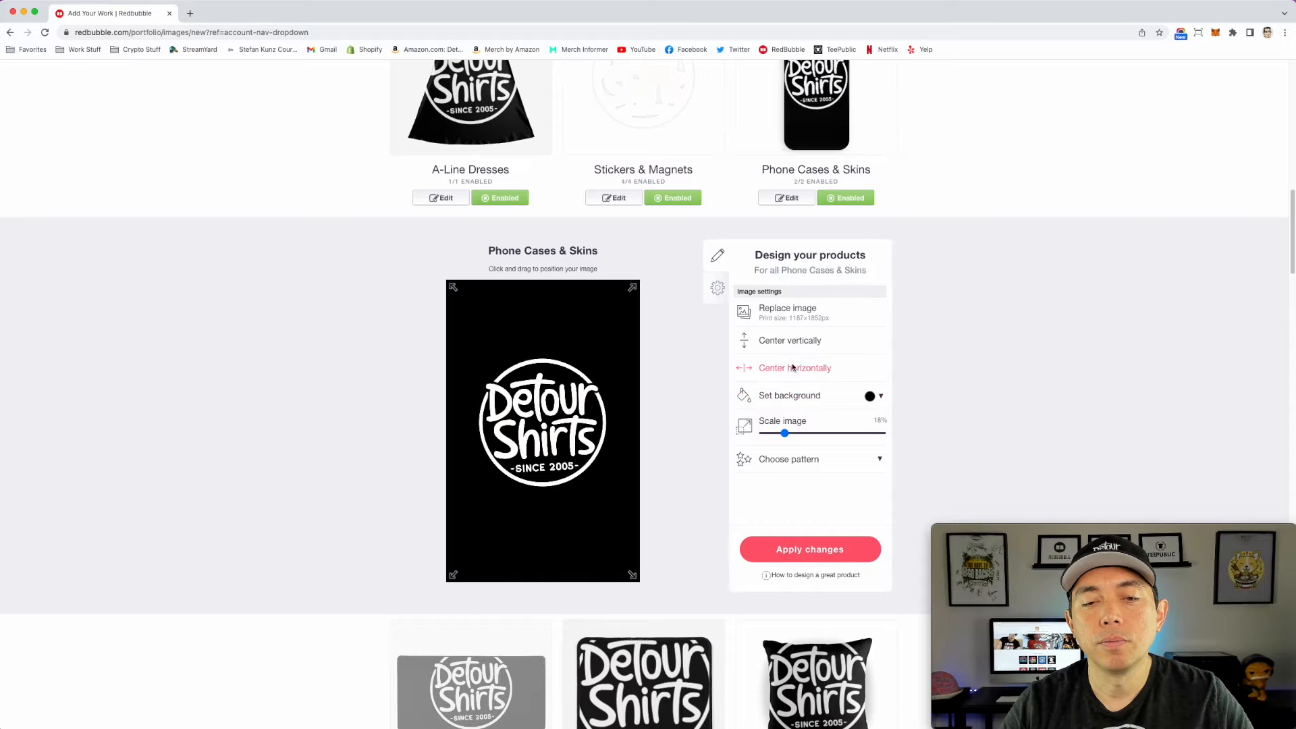
click(810, 549)
Step: Enable the Desk Mats product, scale its logo to 75%, and apply the changes
click(503, 275)
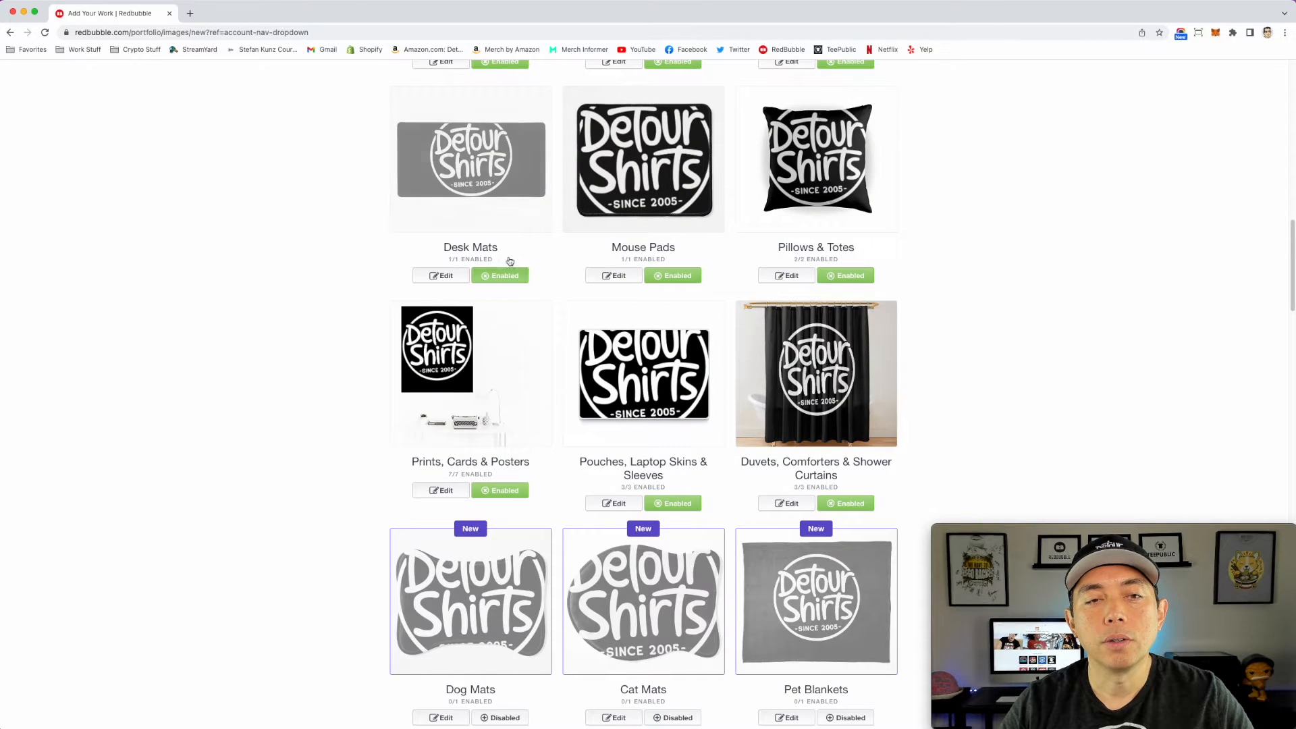
click(477, 162)
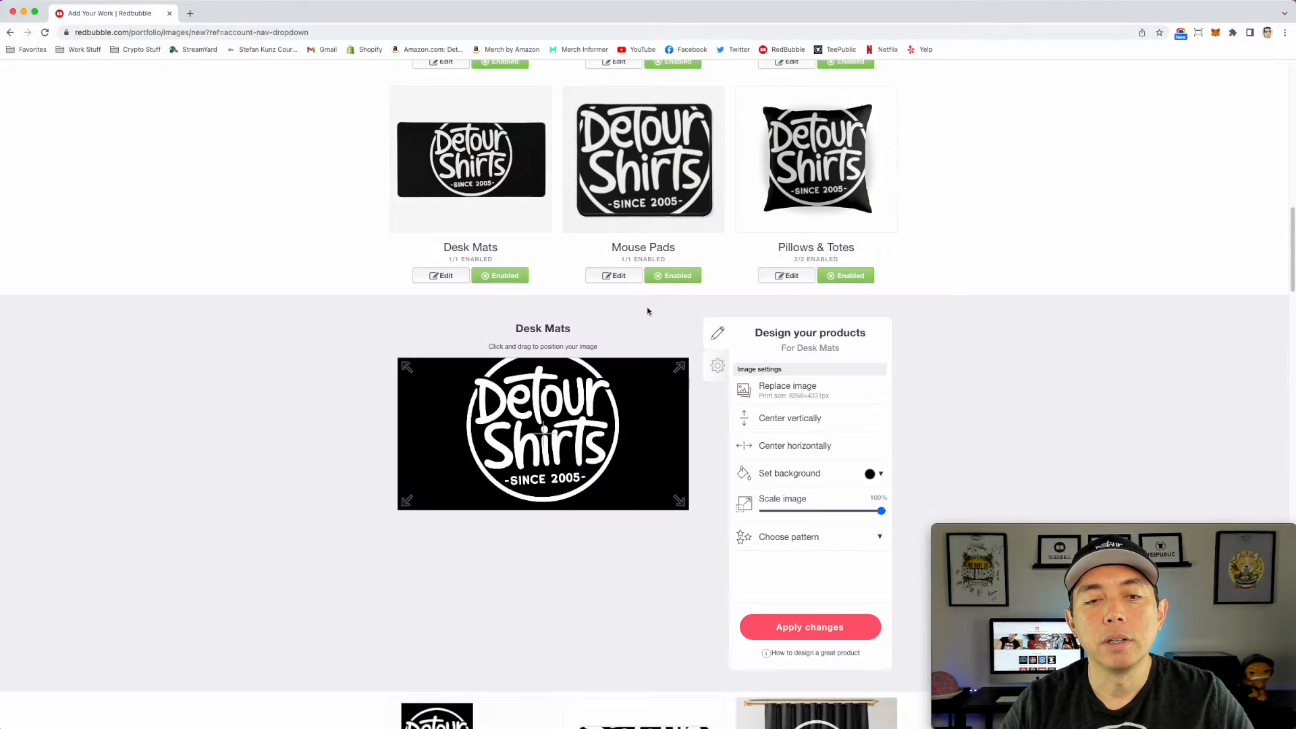
drag(882, 514, 852, 511)
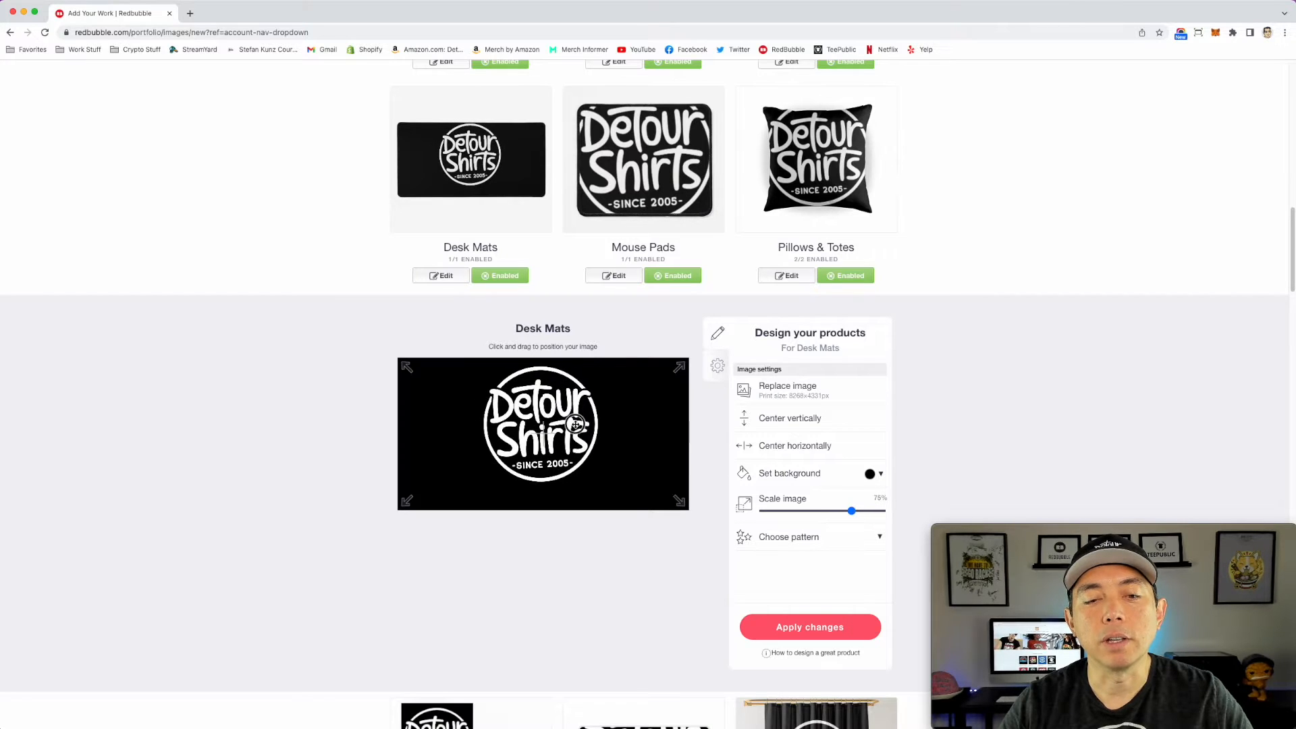
click(821, 627)
Step: Shrink the Mouse Pads logo so the whole circle fits inside the pad, and apply the changes
click(613, 275)
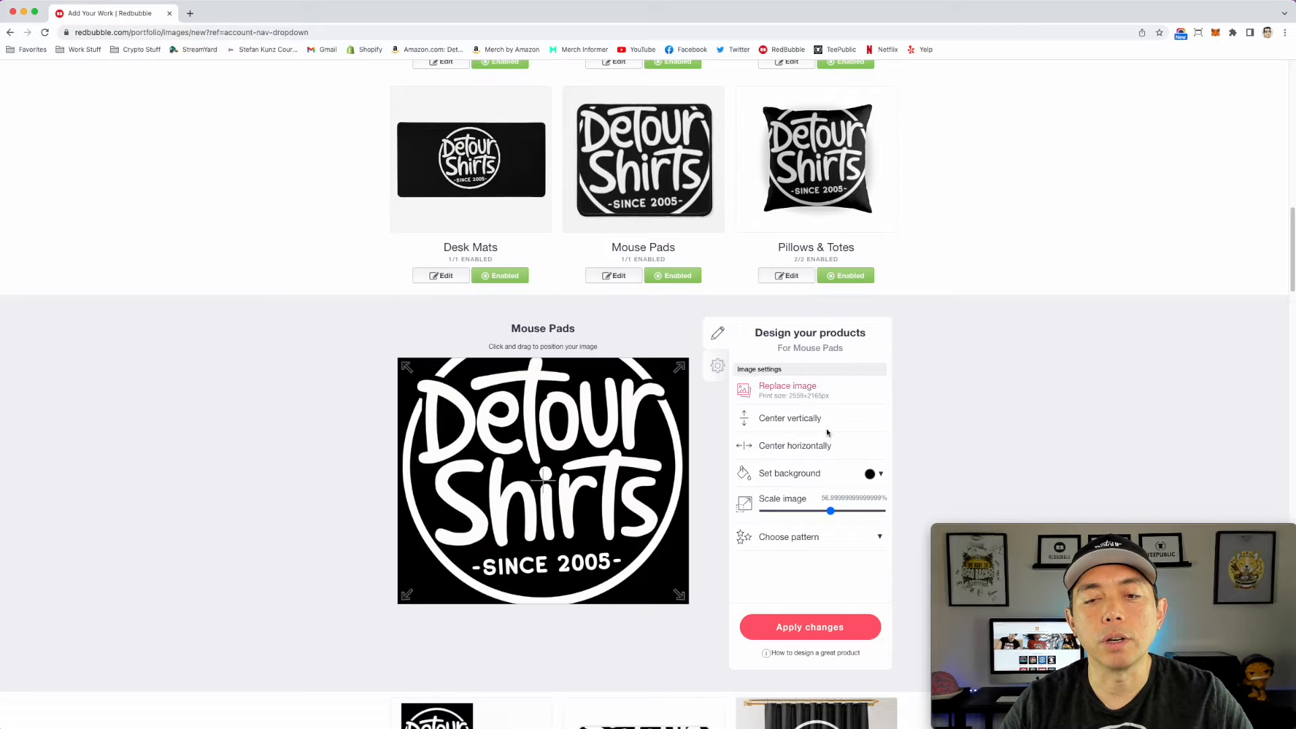
drag(831, 511, 809, 511)
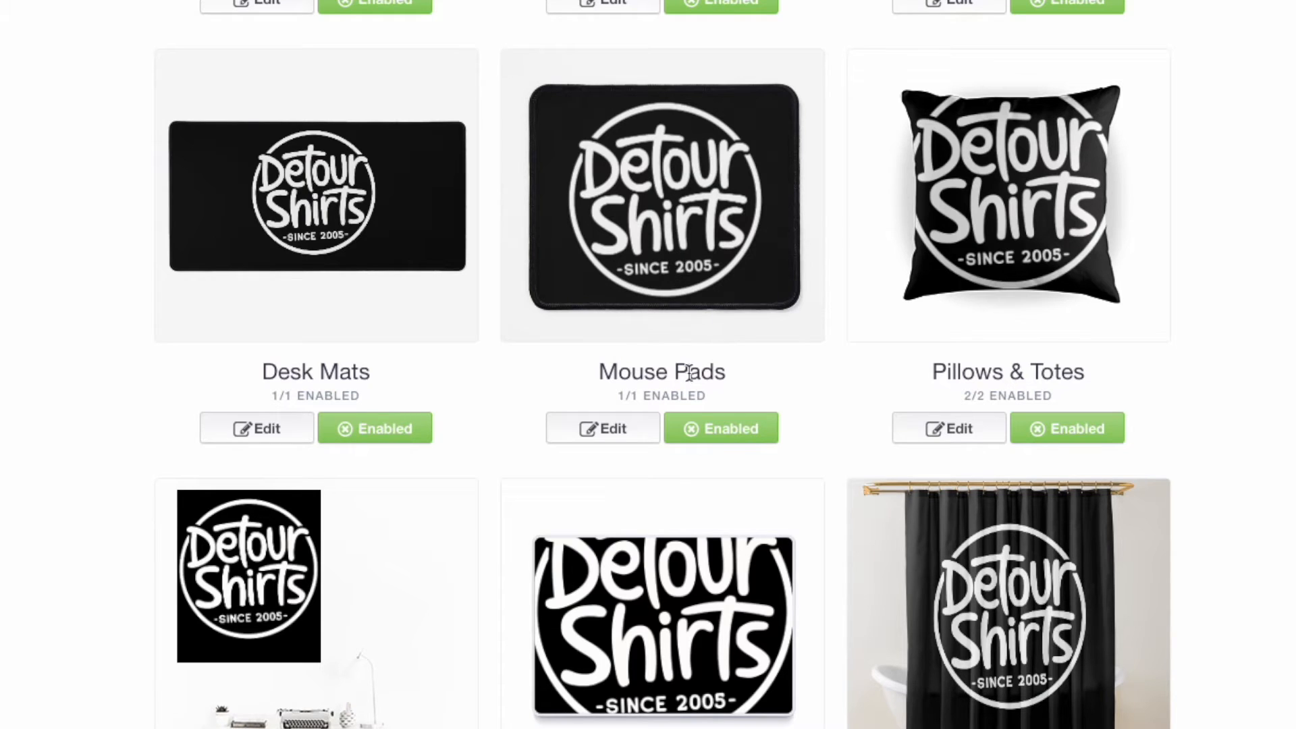
Step: Toggle the Mouse Pads product between disabled and enabled, leaving it enabled
click(727, 429)
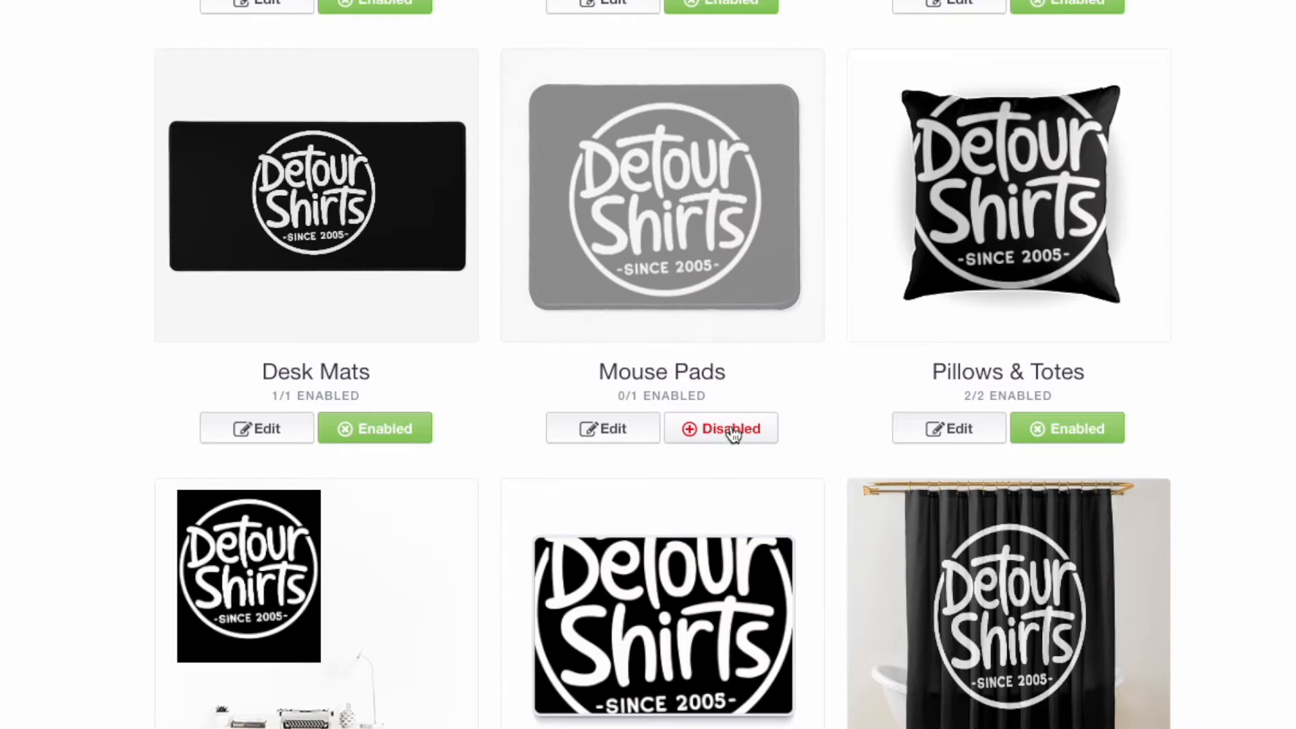
click(733, 431)
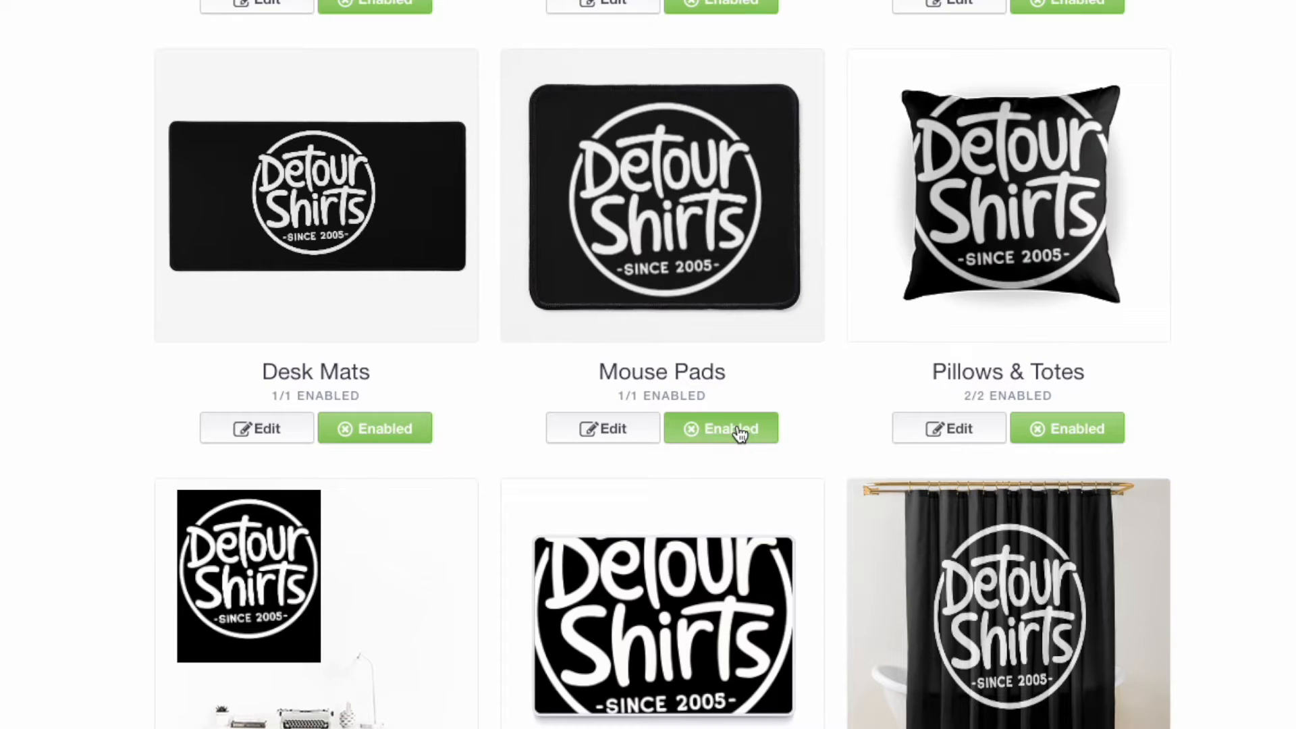
click(740, 434)
click(745, 440)
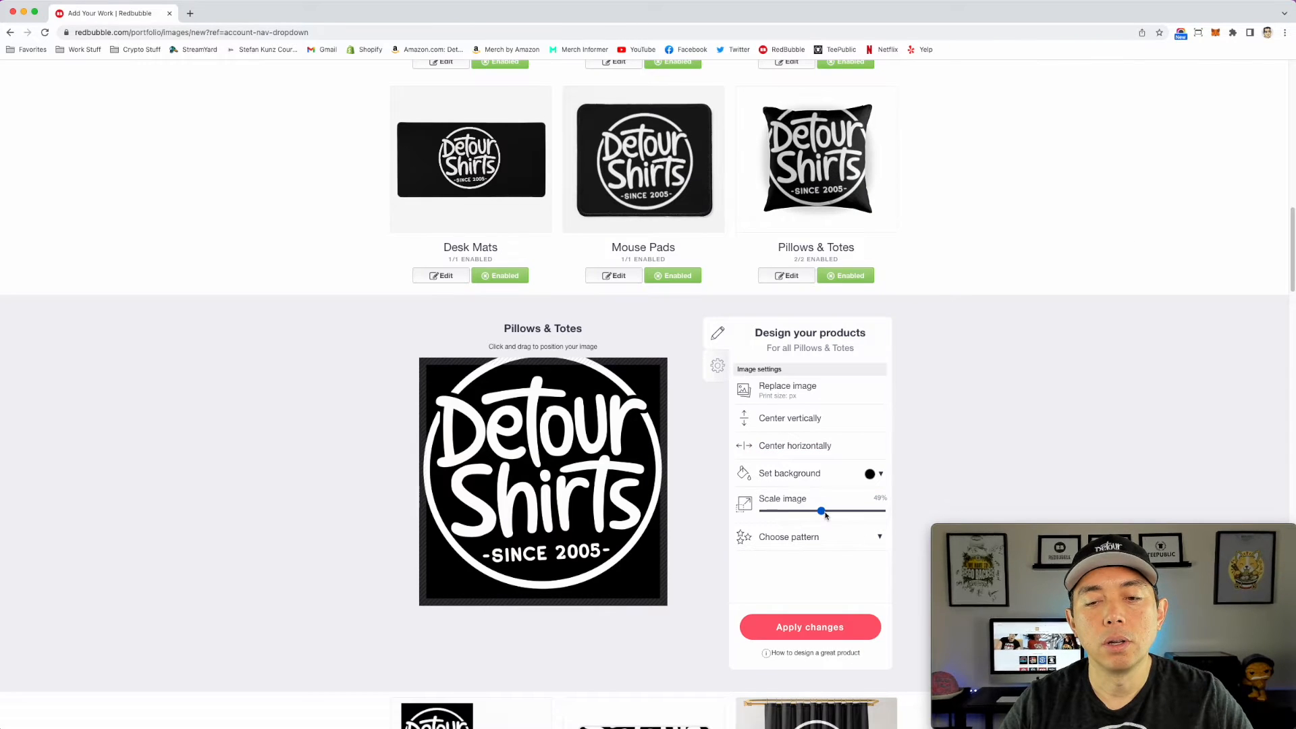
Step: Scale the Pillows & Totes logo to 38% and apply the changes
drag(825, 515, 809, 513)
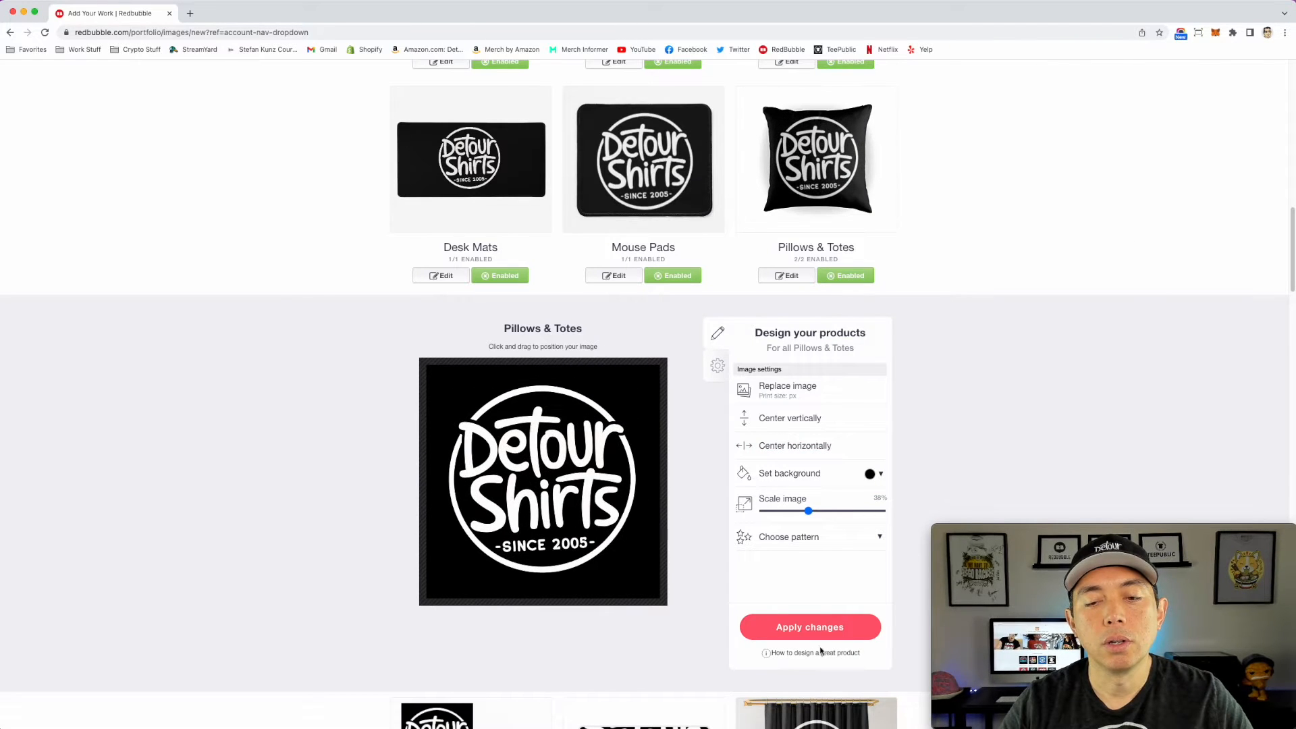
click(812, 627)
Step: Scale the Pouches, Laptop Skins & Sleeves logo to 55%, center it in the print area, and apply the changes
scroll(675, 378, down, 2)
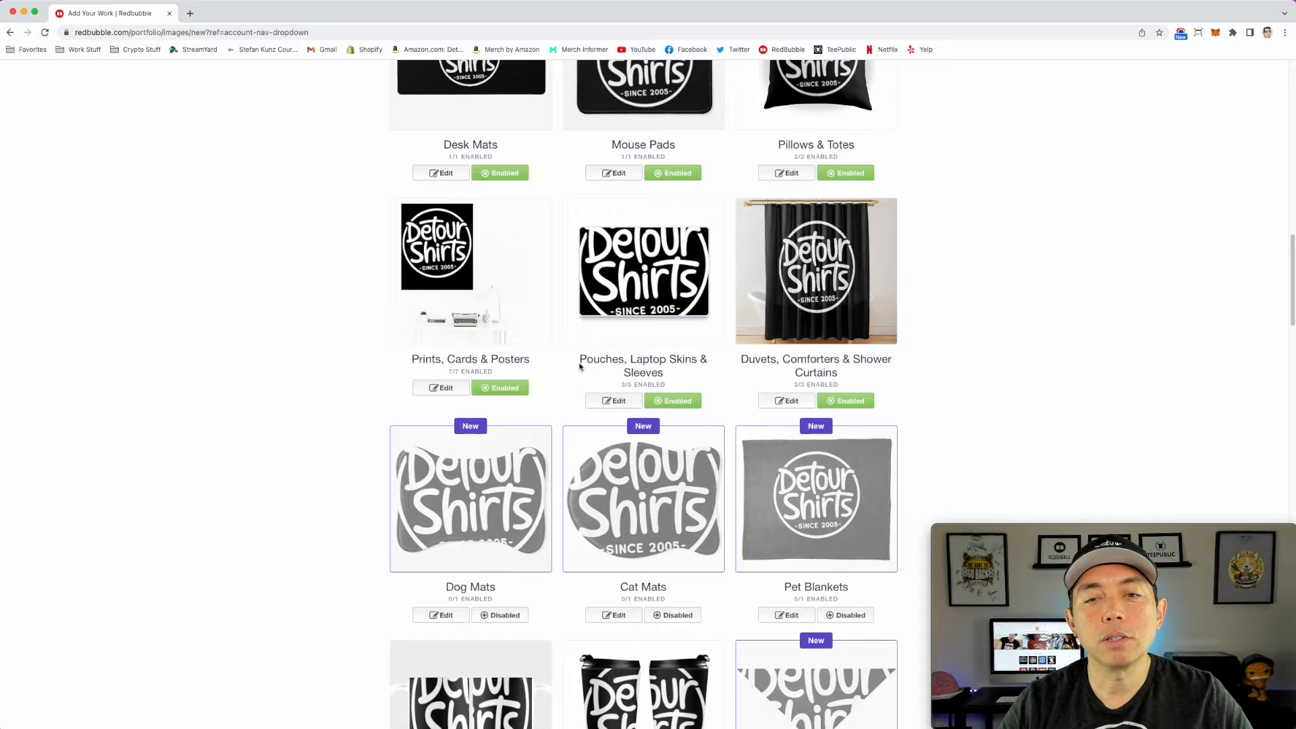
scroll(721, 443, down, 1)
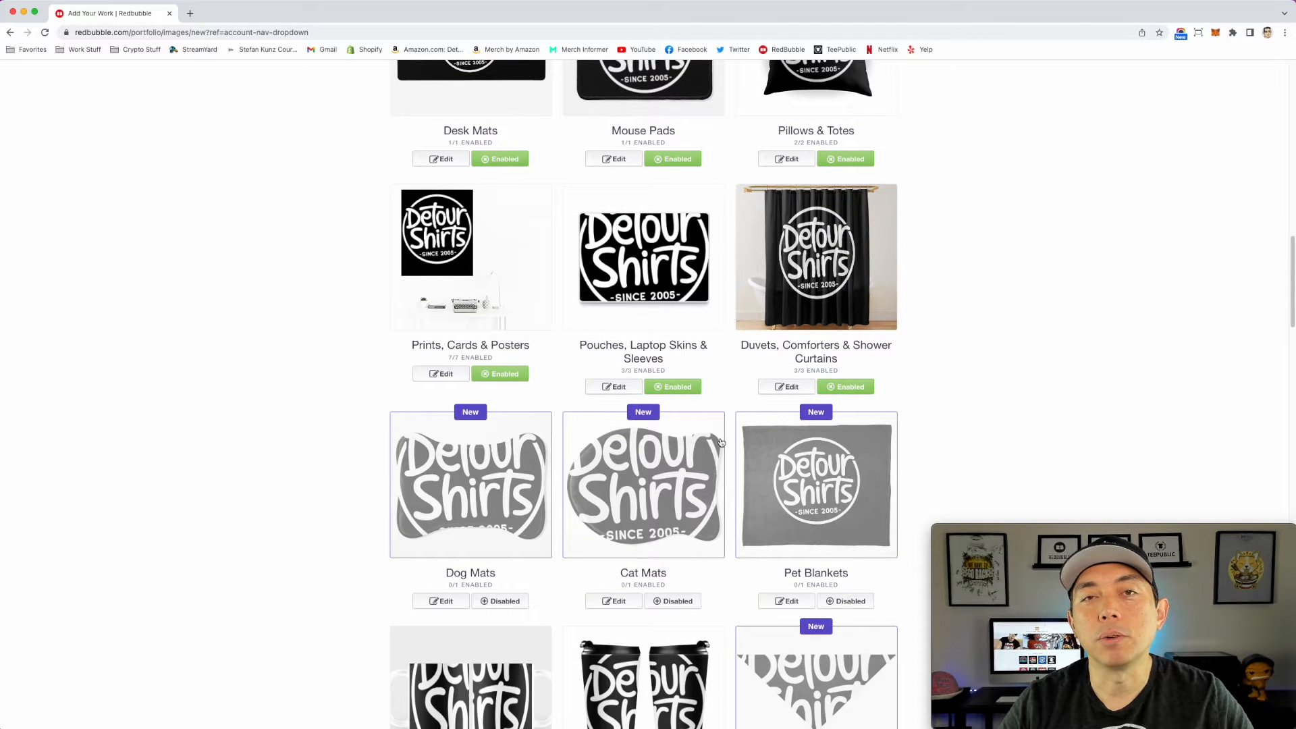
scroll(721, 443, down, 3)
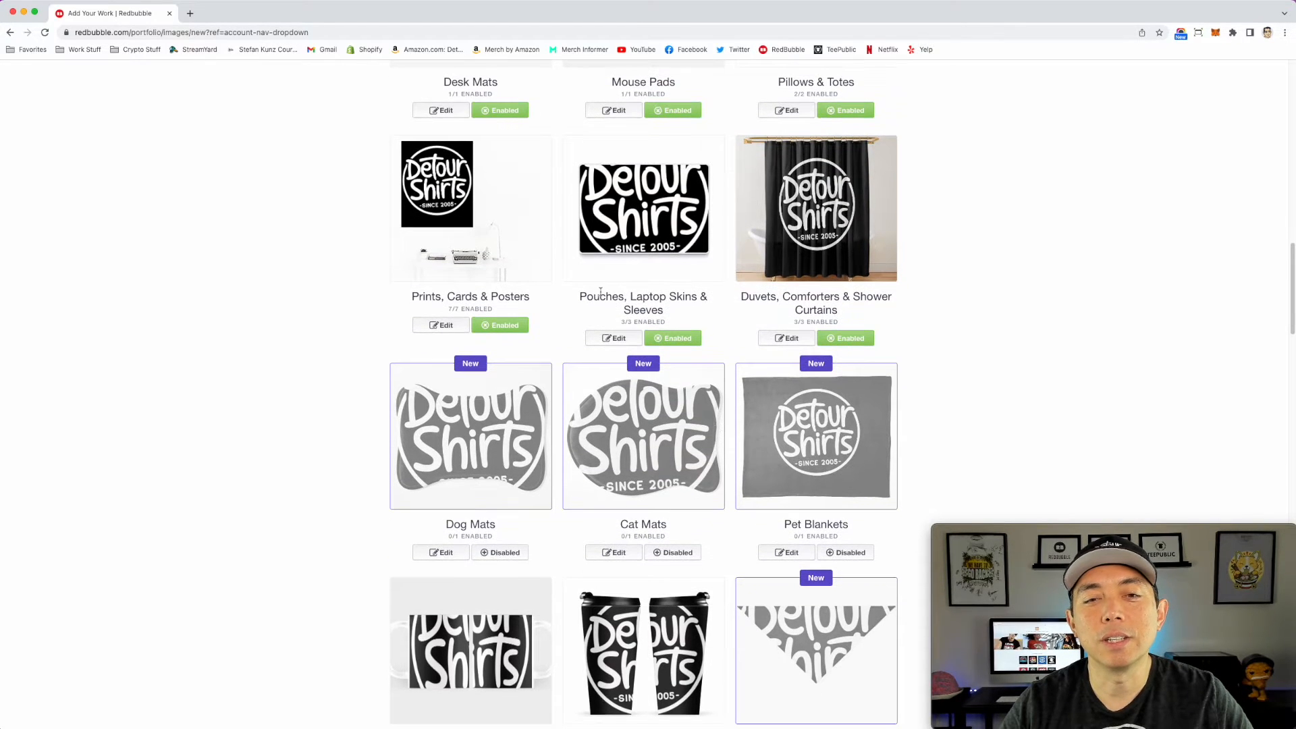
click(613, 338)
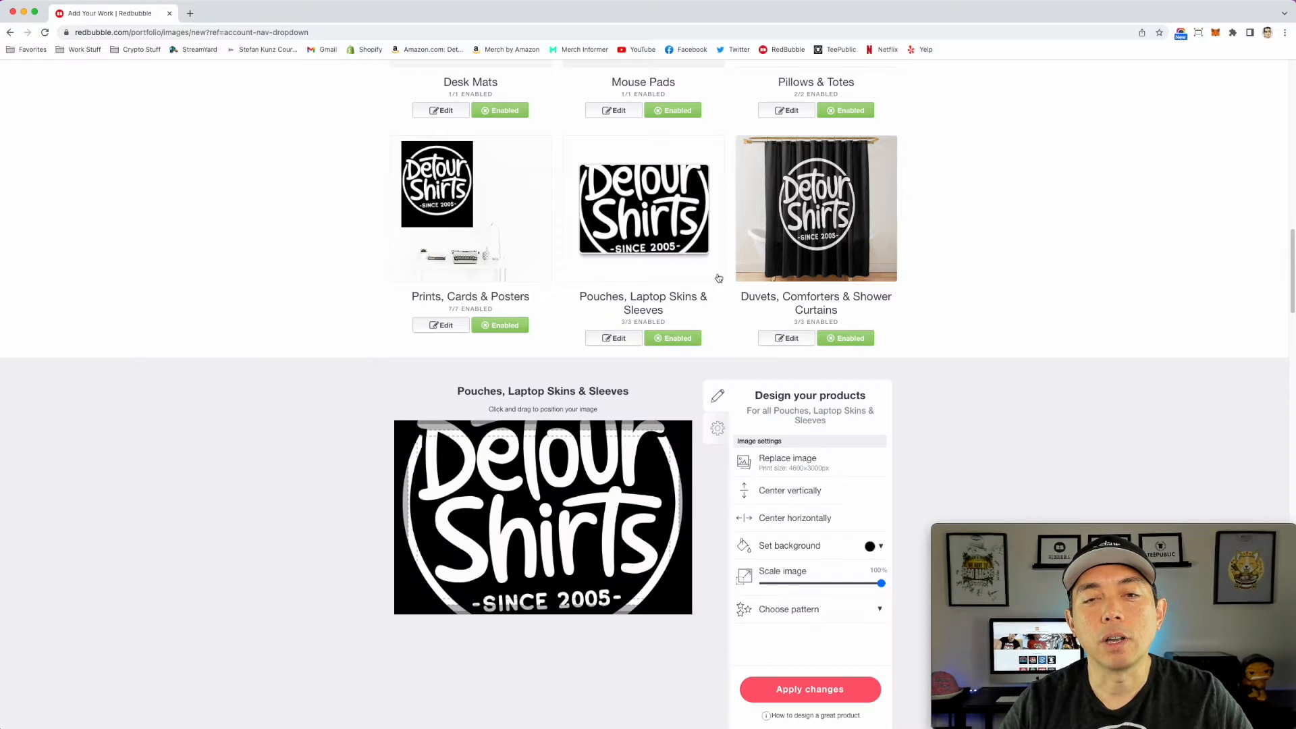
drag(880, 582, 828, 583)
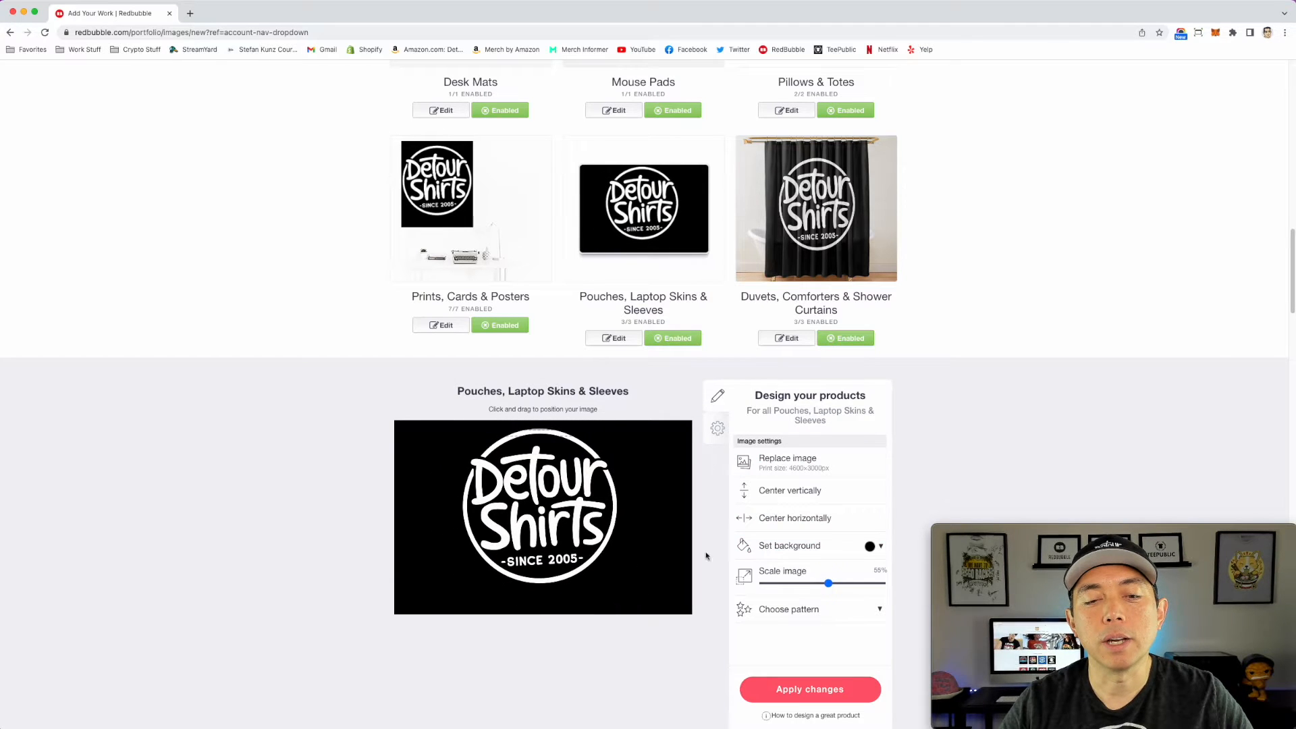
drag(564, 499, 563, 490)
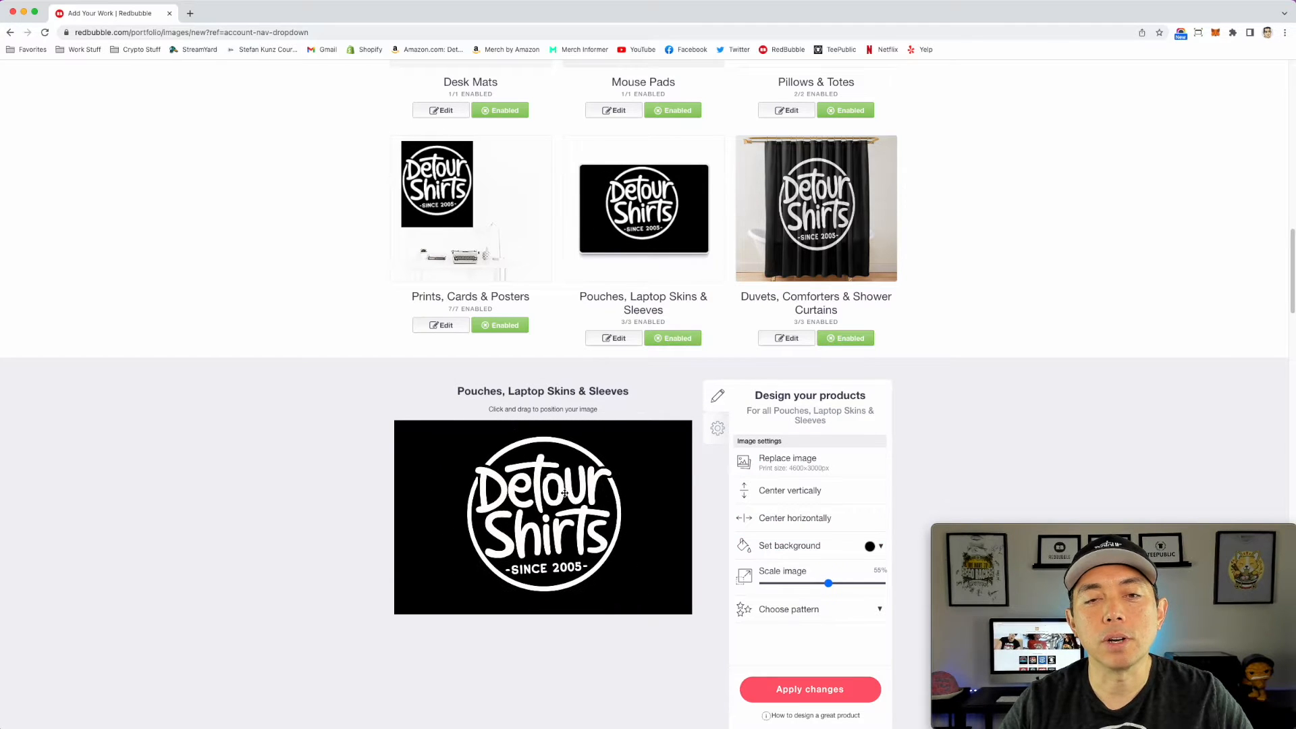
click(834, 687)
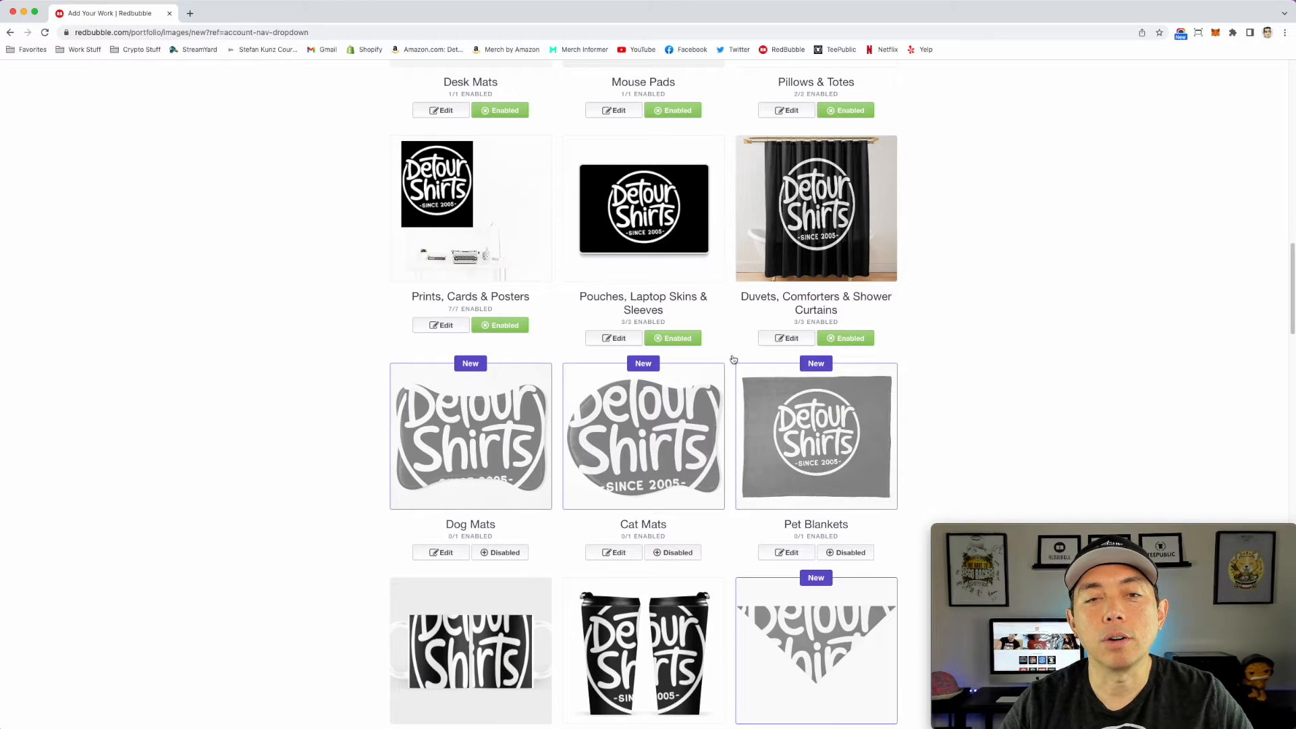
Step: Open the Prints, Cards & Posters design settings and check how the logo sits on the print
click(454, 214)
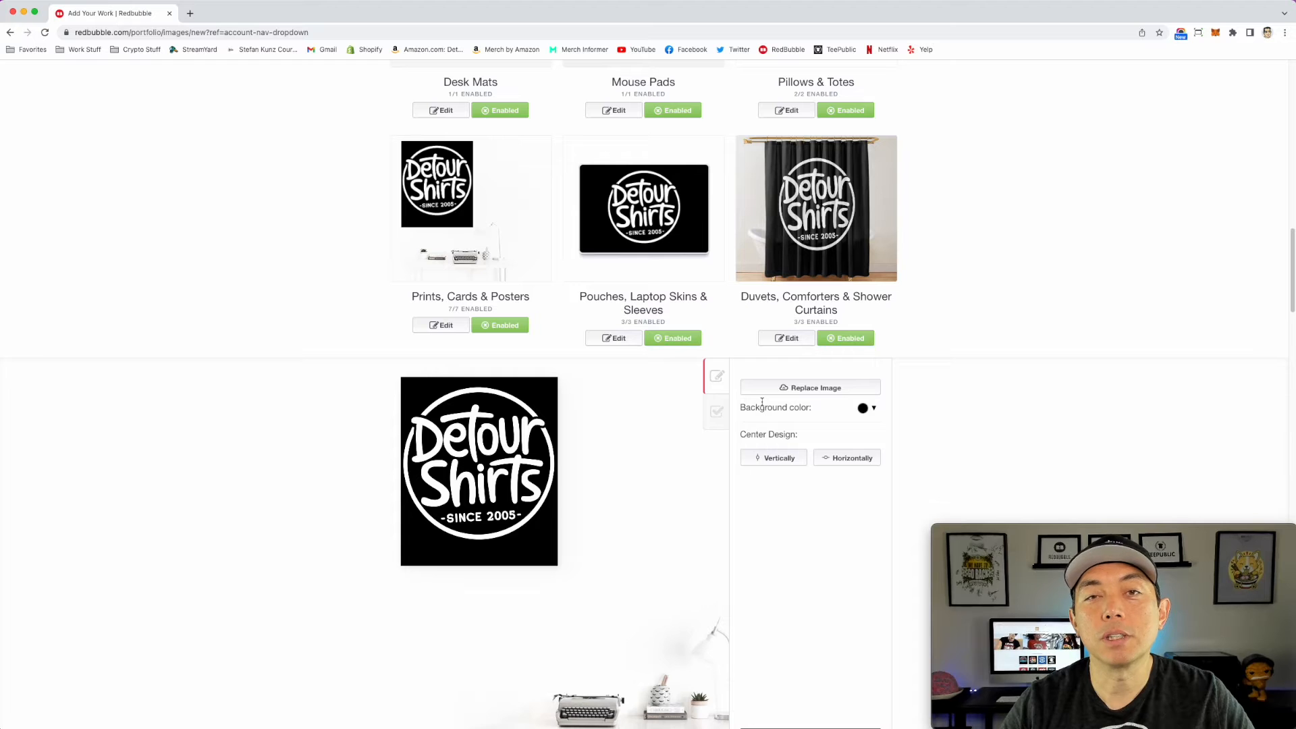
scroll(796, 472, down, 1)
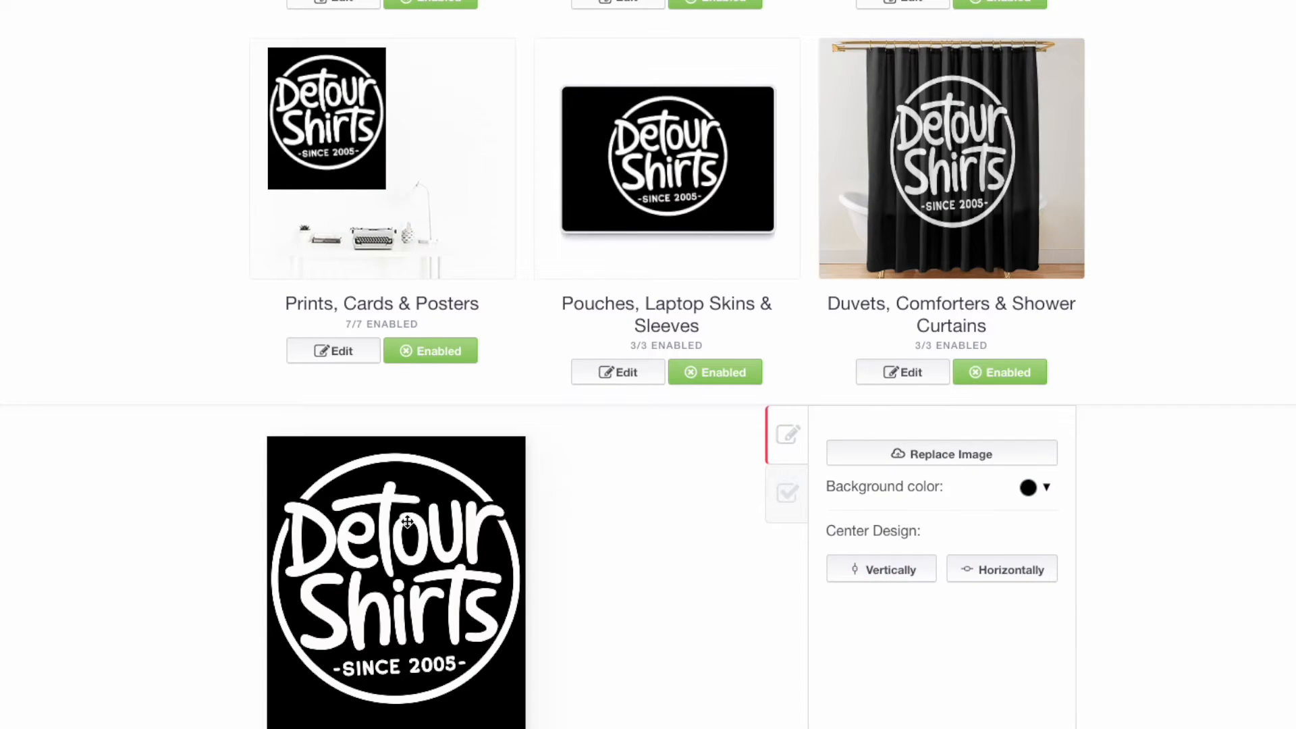
click(409, 178)
Step: Enable the Dog Mats, Cat Mats and Pet Blankets products
scroll(546, 359, down, 2)
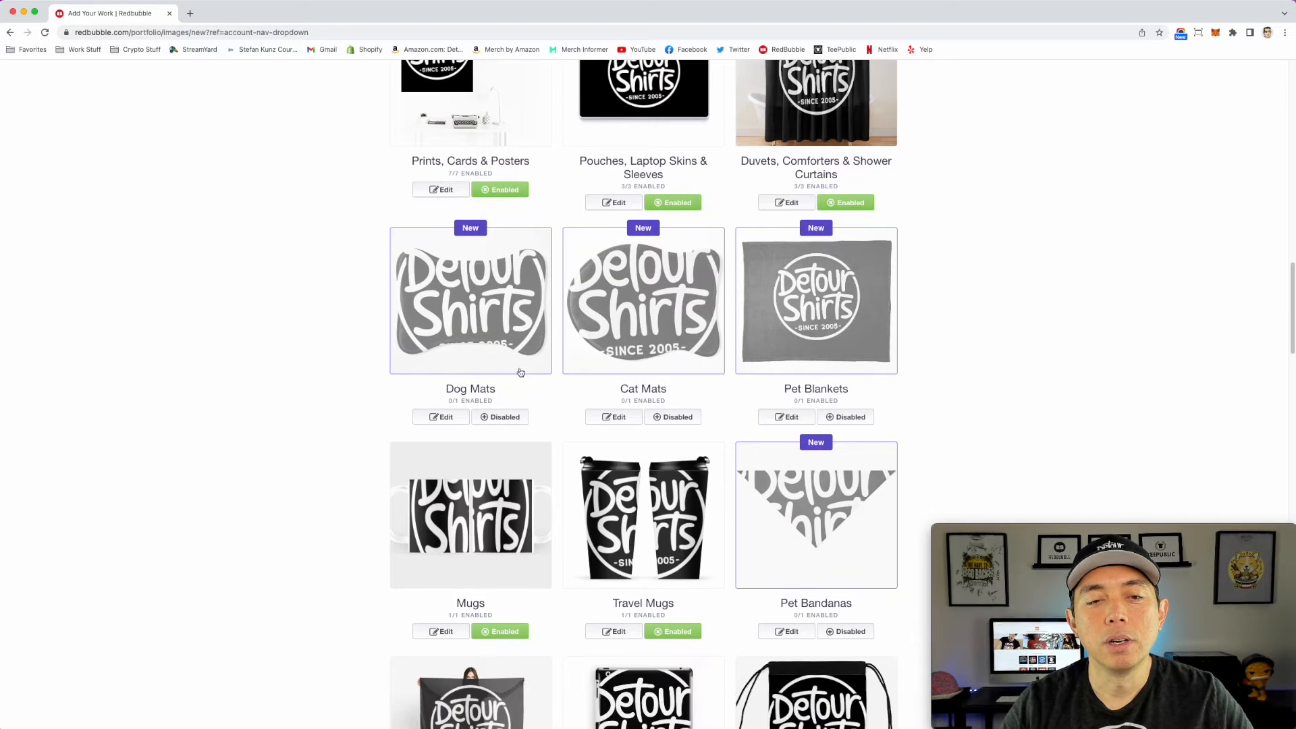
click(515, 418)
click(673, 418)
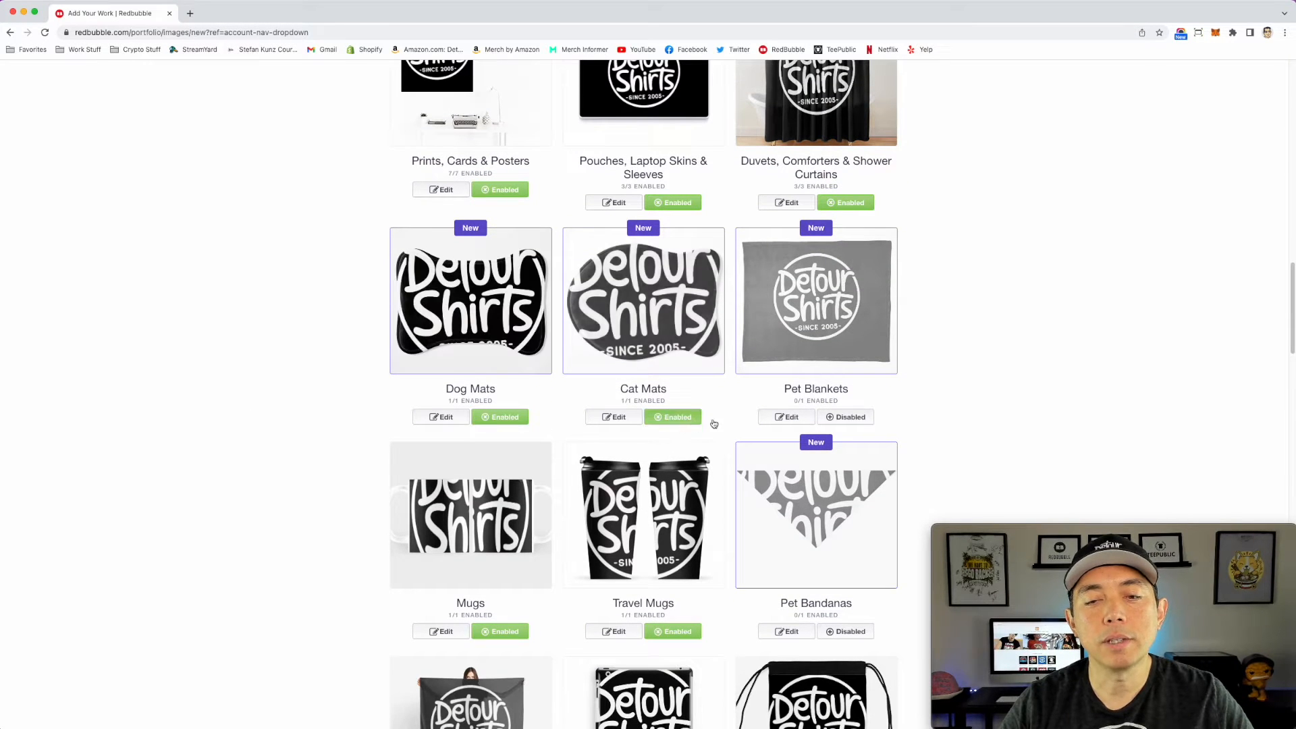
click(846, 418)
Step: Scale the Dog Mats logo to 43% and move it slightly down to the middle of the bone-shaped outline
click(500, 320)
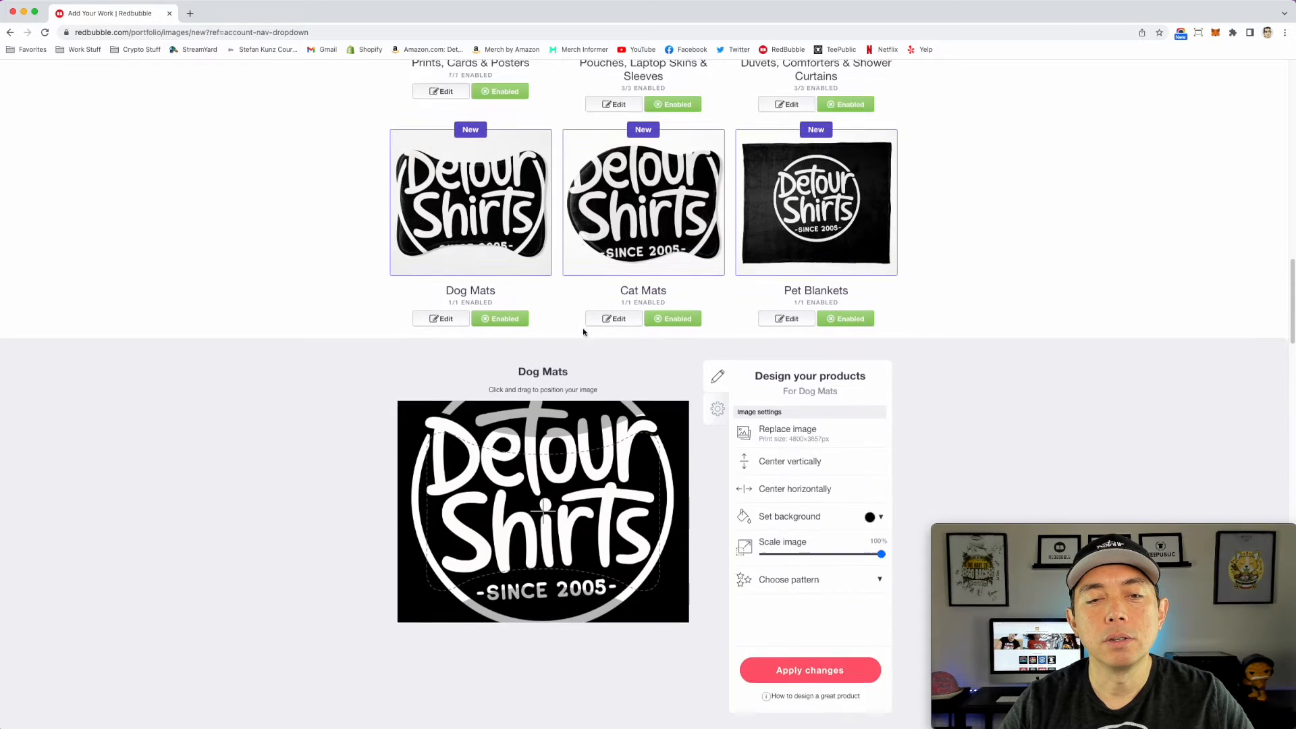
drag(881, 495, 813, 494)
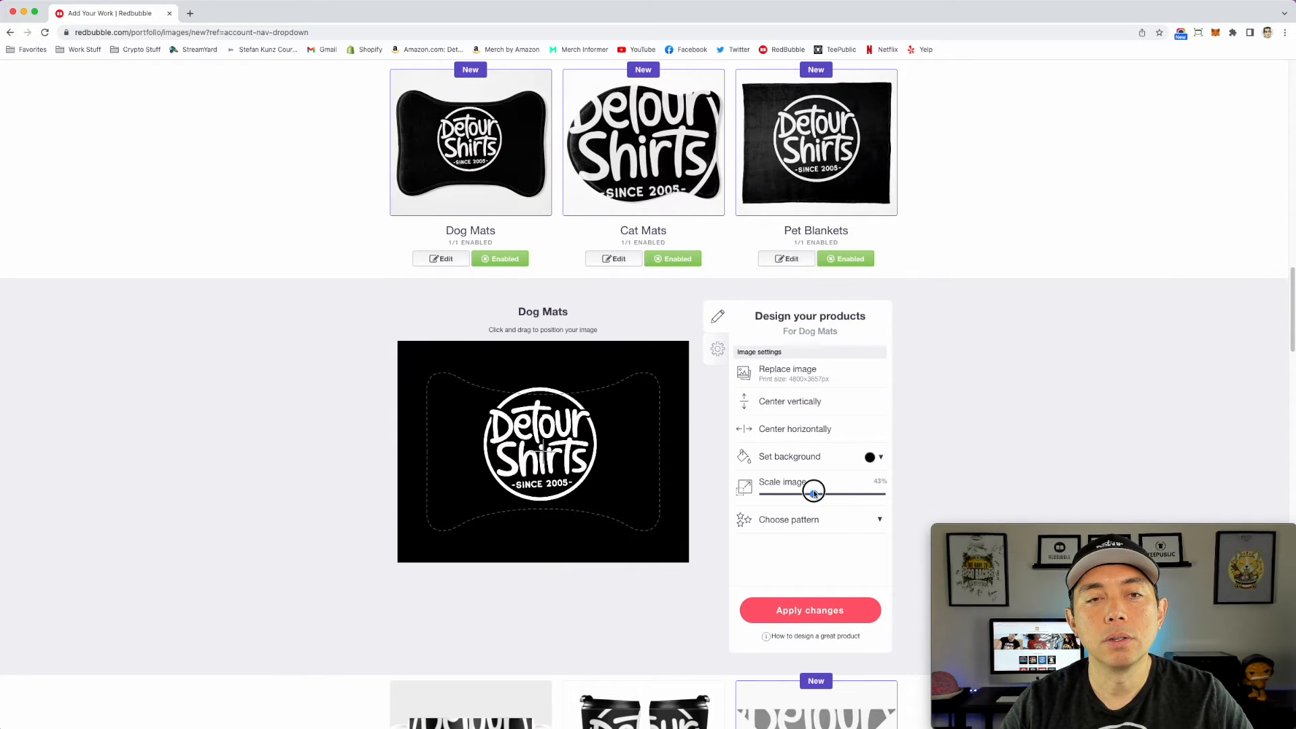
drag(549, 383, 550, 390)
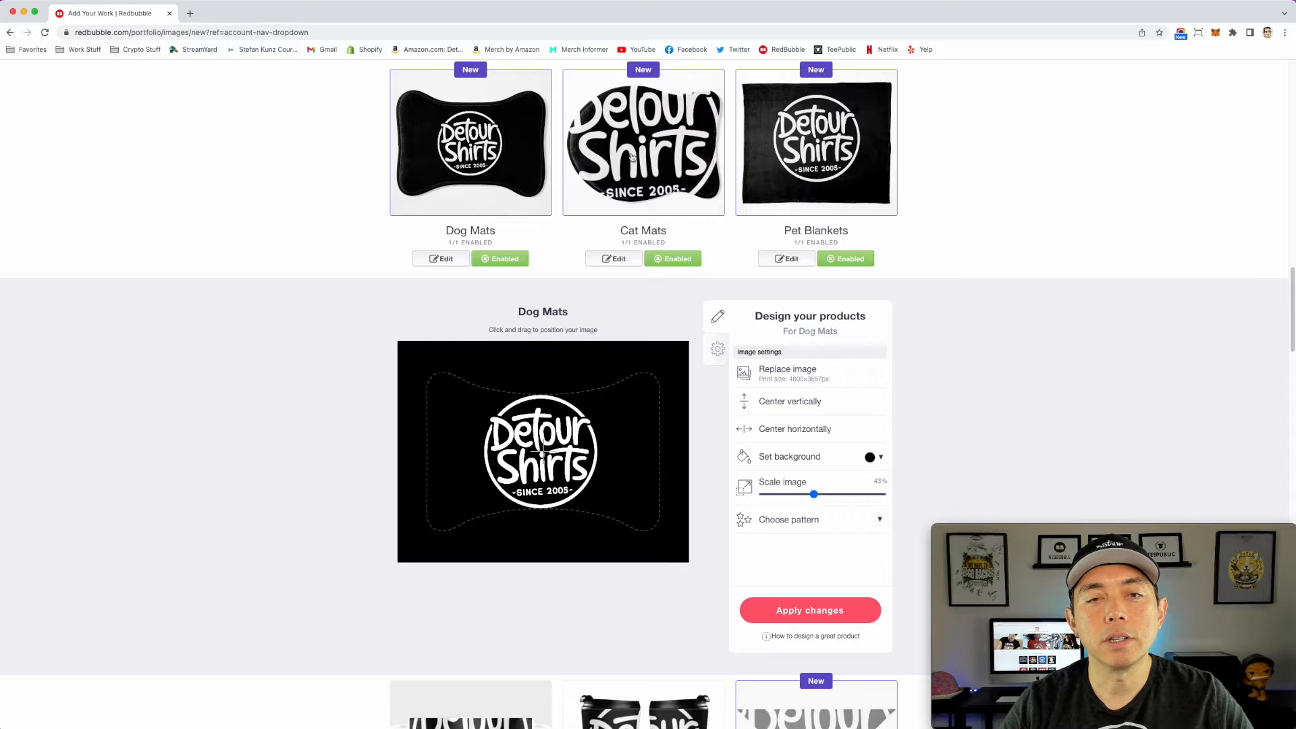
Step: Scale the Cat Mats logo to 39%, position it within the fish-shaped outline, and apply the changes
drag(851, 495, 810, 495)
drag(559, 427, 554, 437)
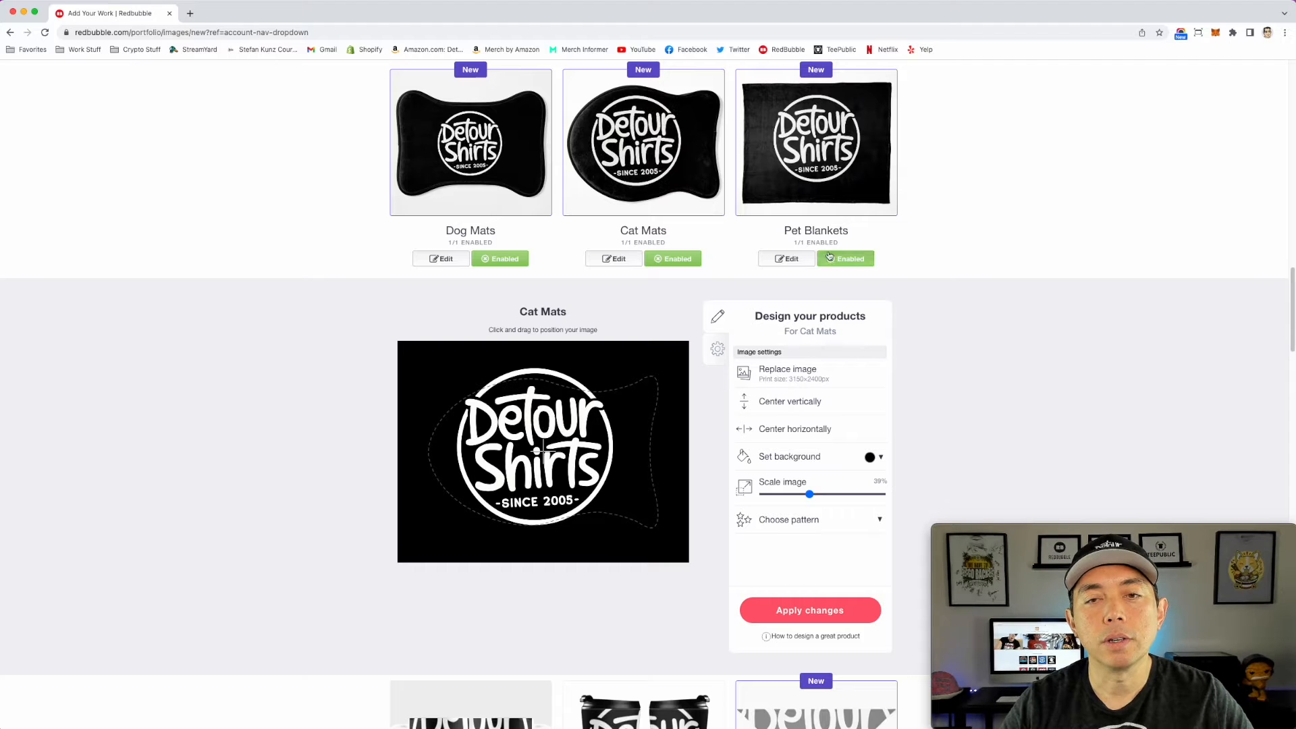
click(843, 601)
Step: Scale the Mugs logo to 19% and adjust its position near the middle of the print area
scroll(788, 204, down, 1)
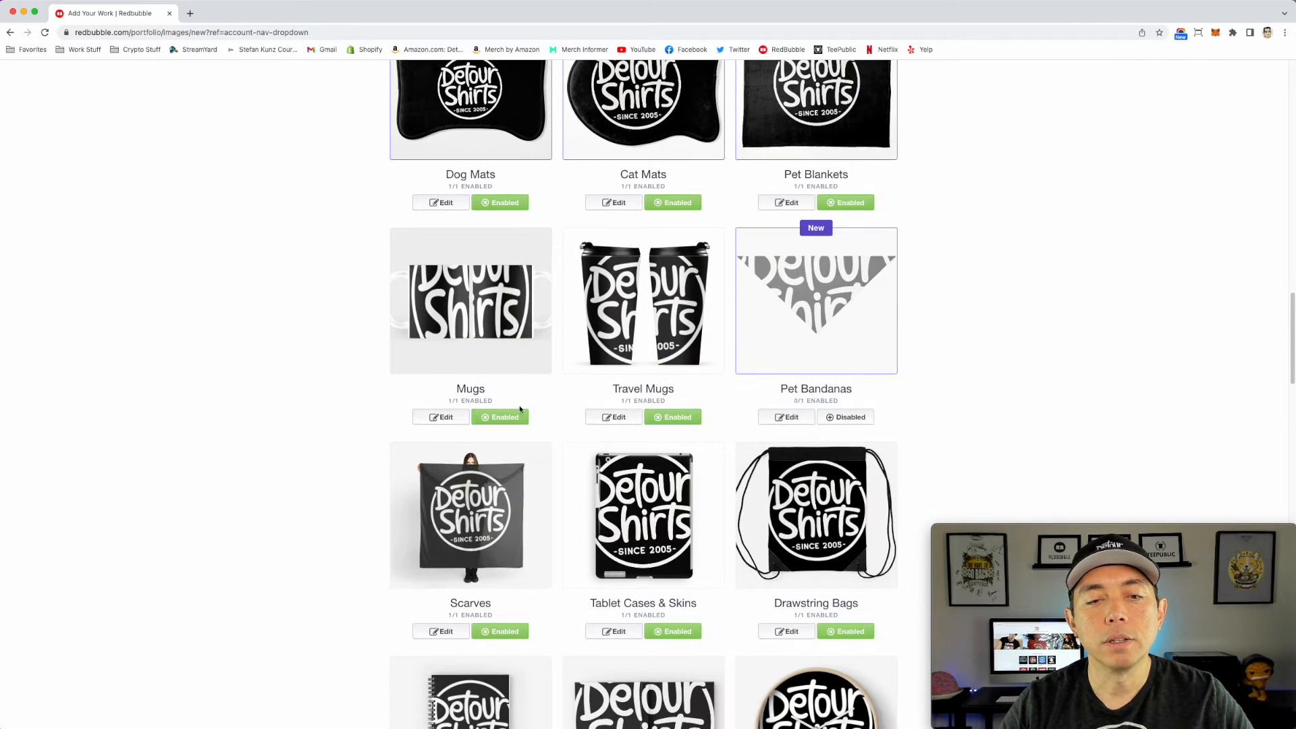
click(442, 417)
drag(810, 424, 770, 422)
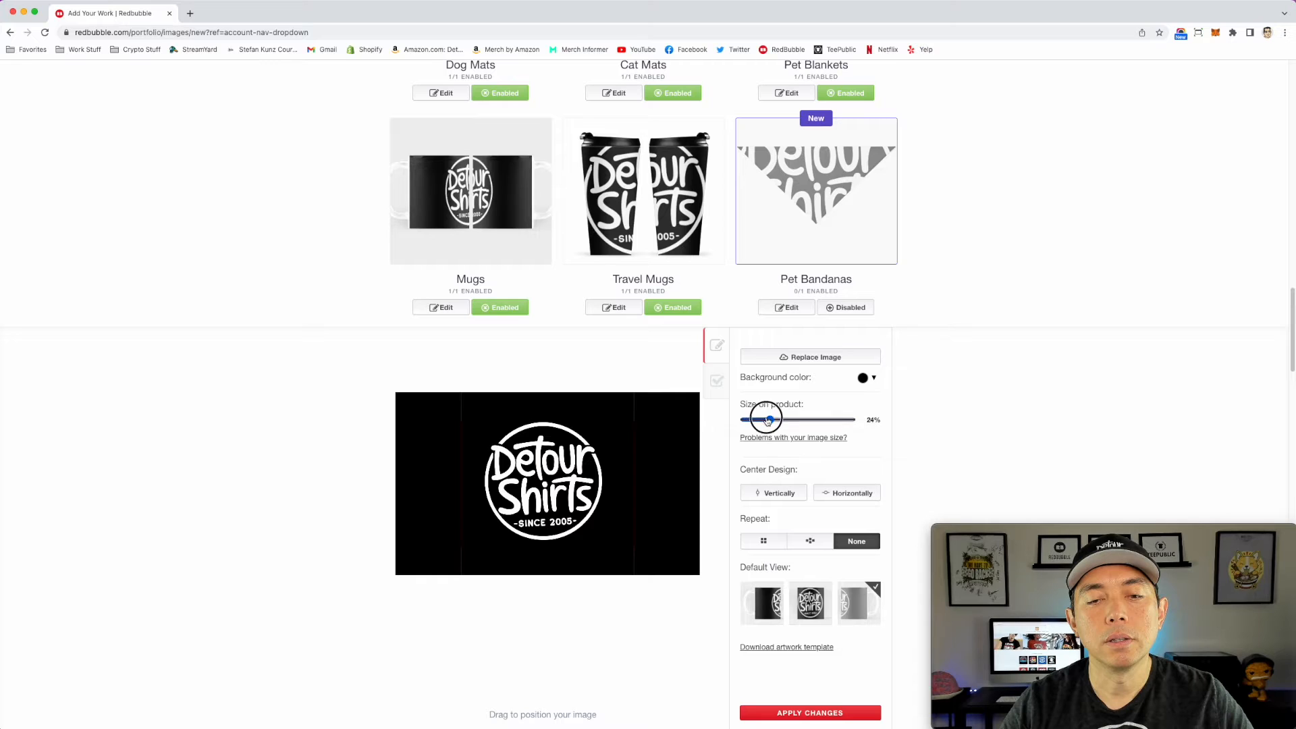
drag(769, 421, 763, 420)
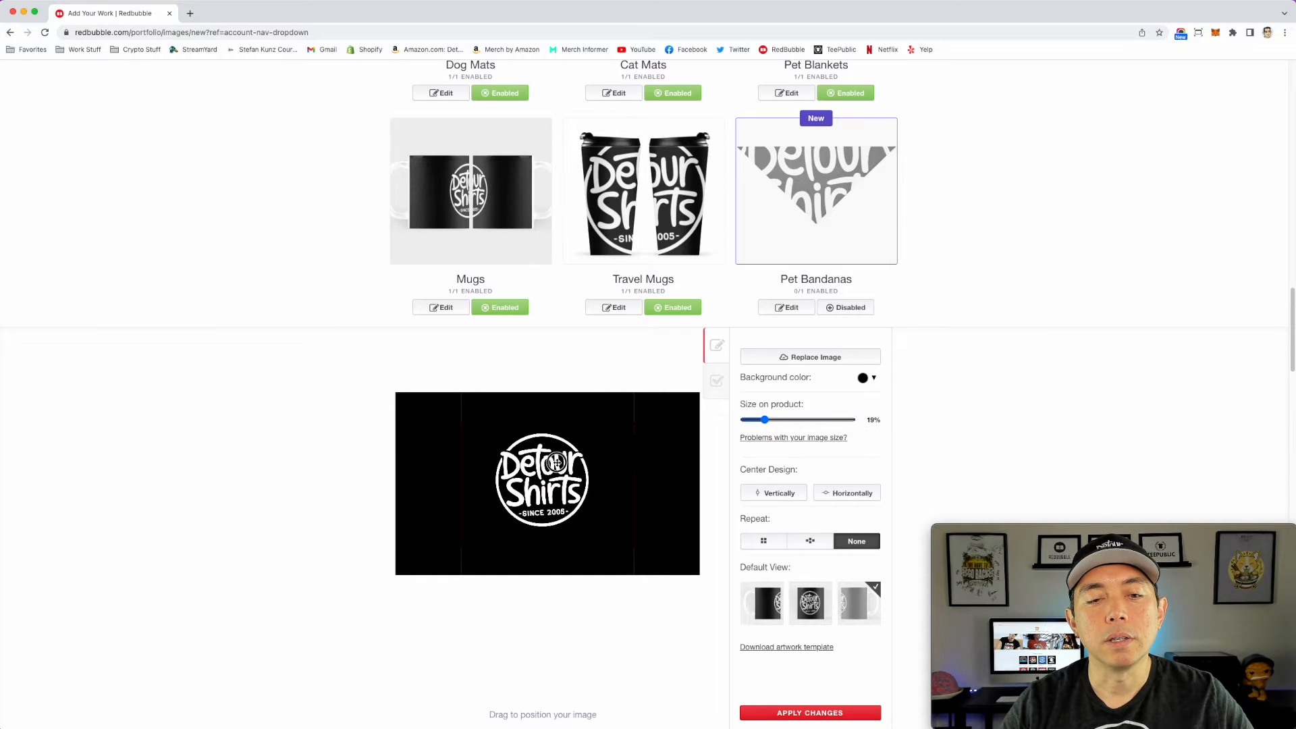
drag(764, 420, 764, 420)
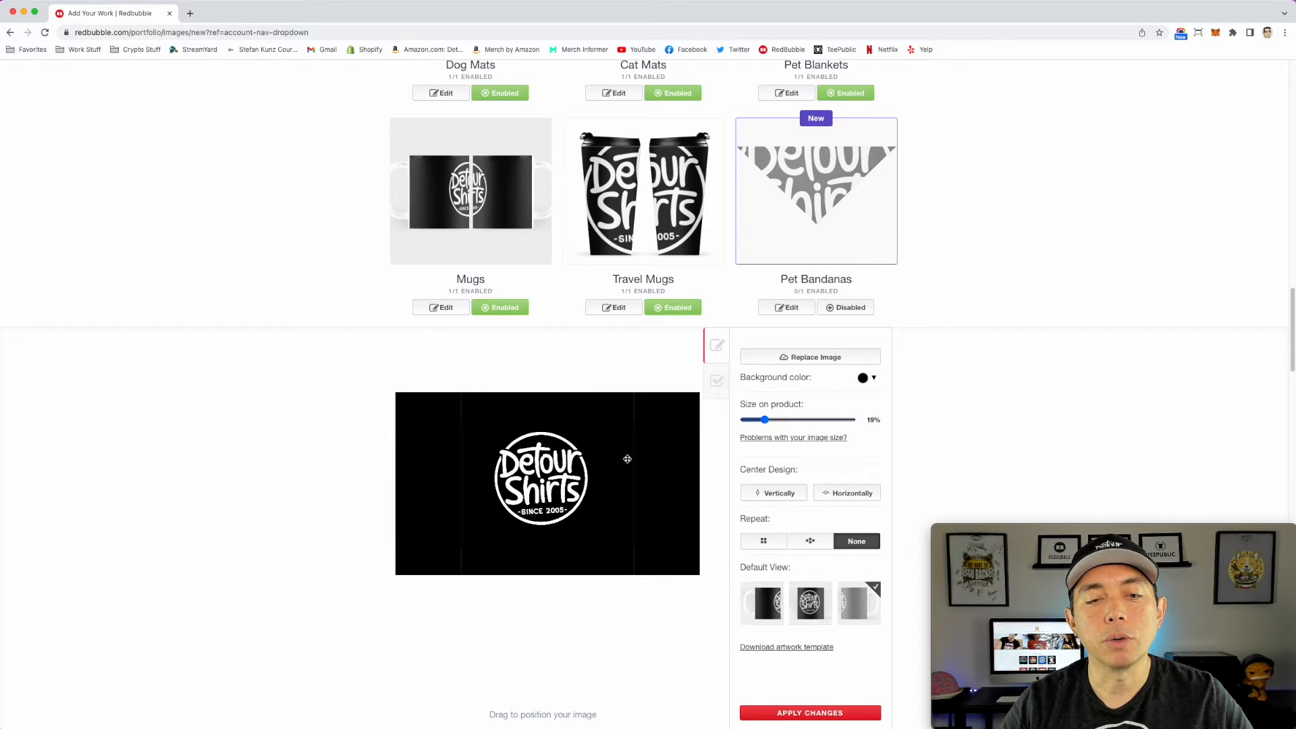
Step: Scale the Travel Mugs logo to 33%
click(664, 208)
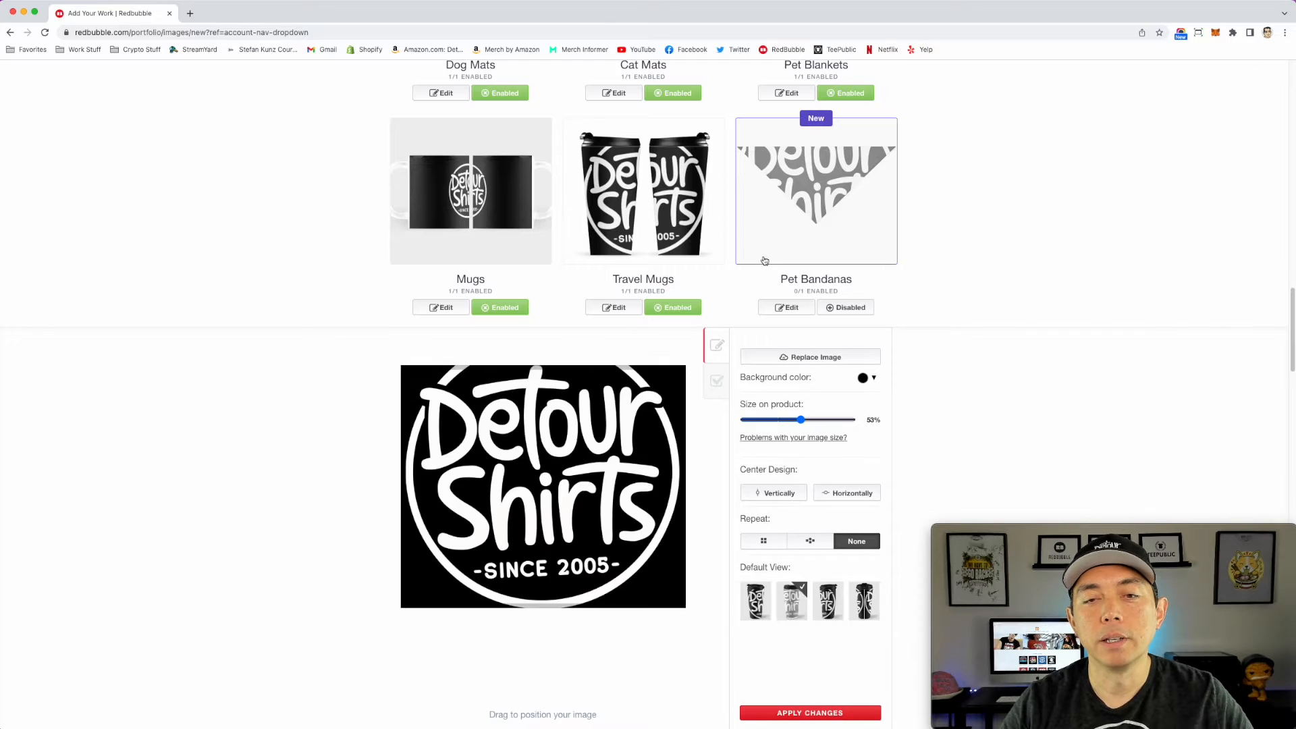
mouse_move(801, 420)
mouse_down()
mouse_move(767, 418)
mouse_move(778, 419)
mouse_up()
Step: Enable Pet Bandanas, then shrink and reposition its logo so the whole circle fits inside the triangle
click(849, 308)
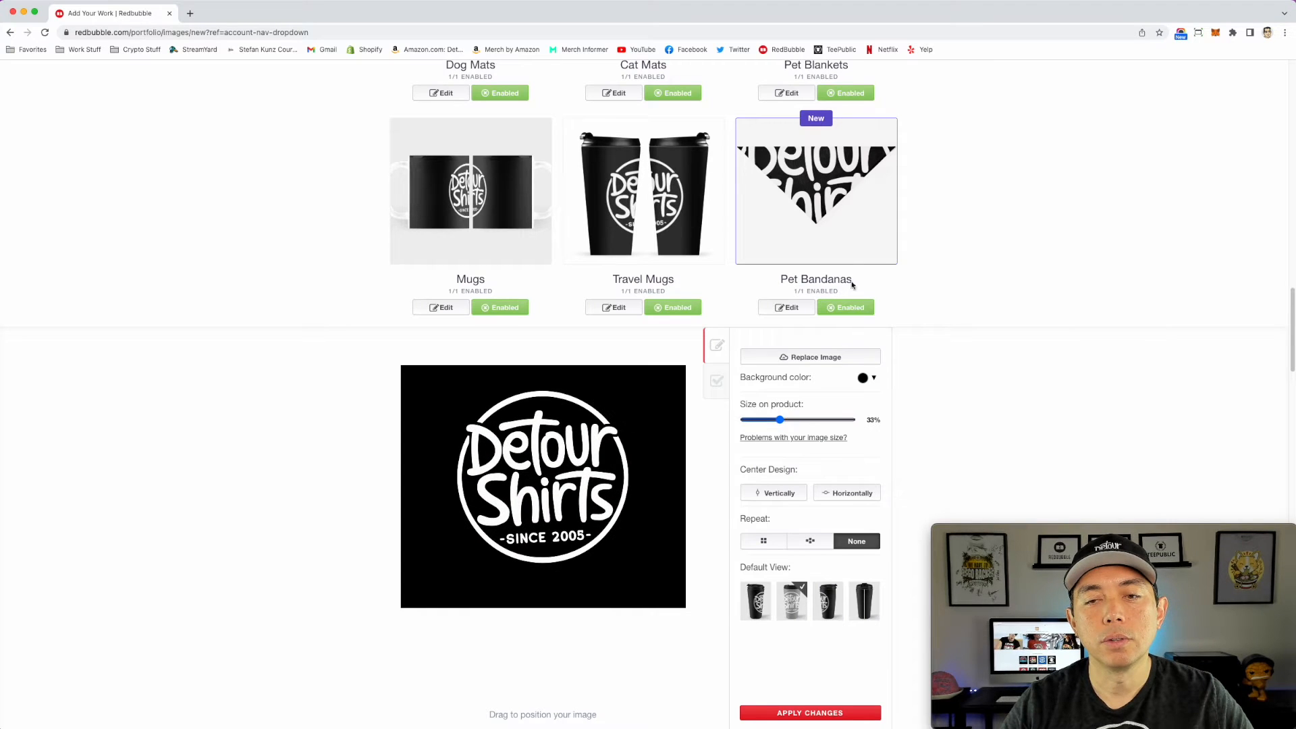
click(848, 269)
drag(881, 543, 808, 543)
drag(552, 475, 590, 473)
drag(807, 542, 800, 543)
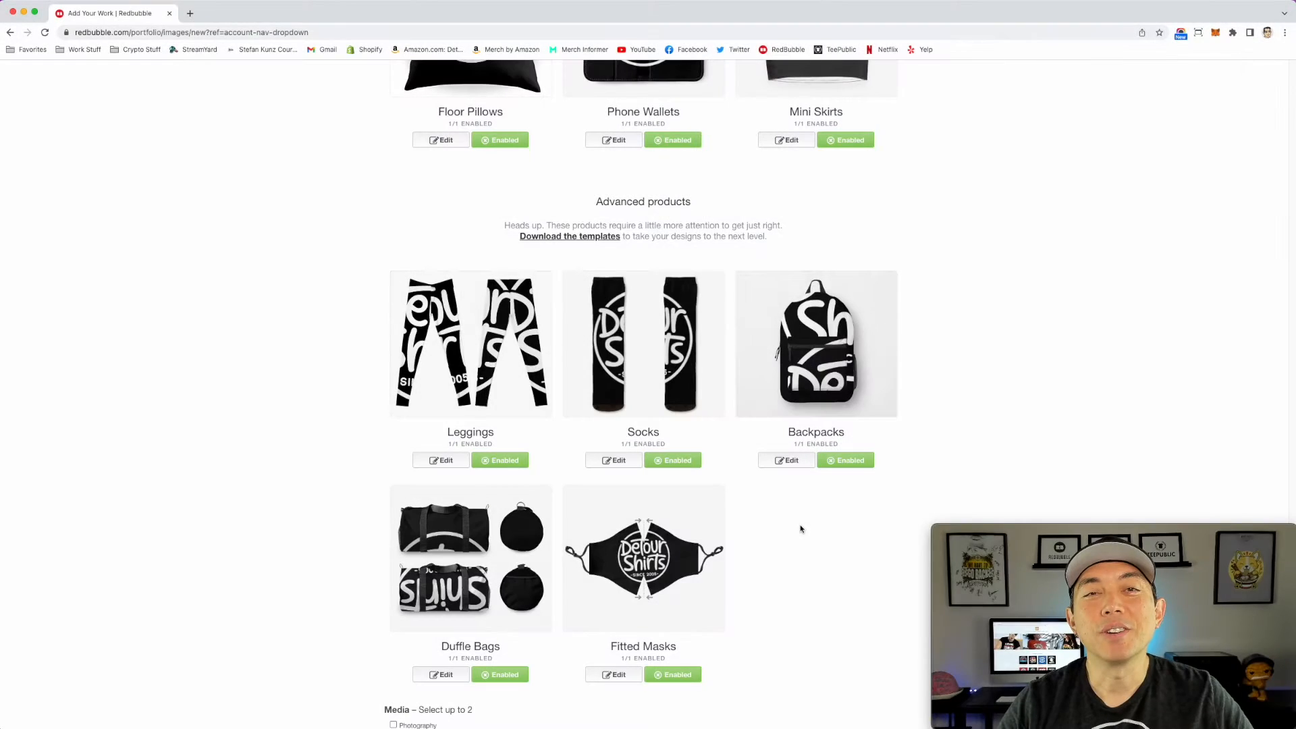
Step: Review the logo previews across the product list, from the advanced products back up to the pet products
scroll(801, 523, up, 8)
scroll(803, 523, up, 15)
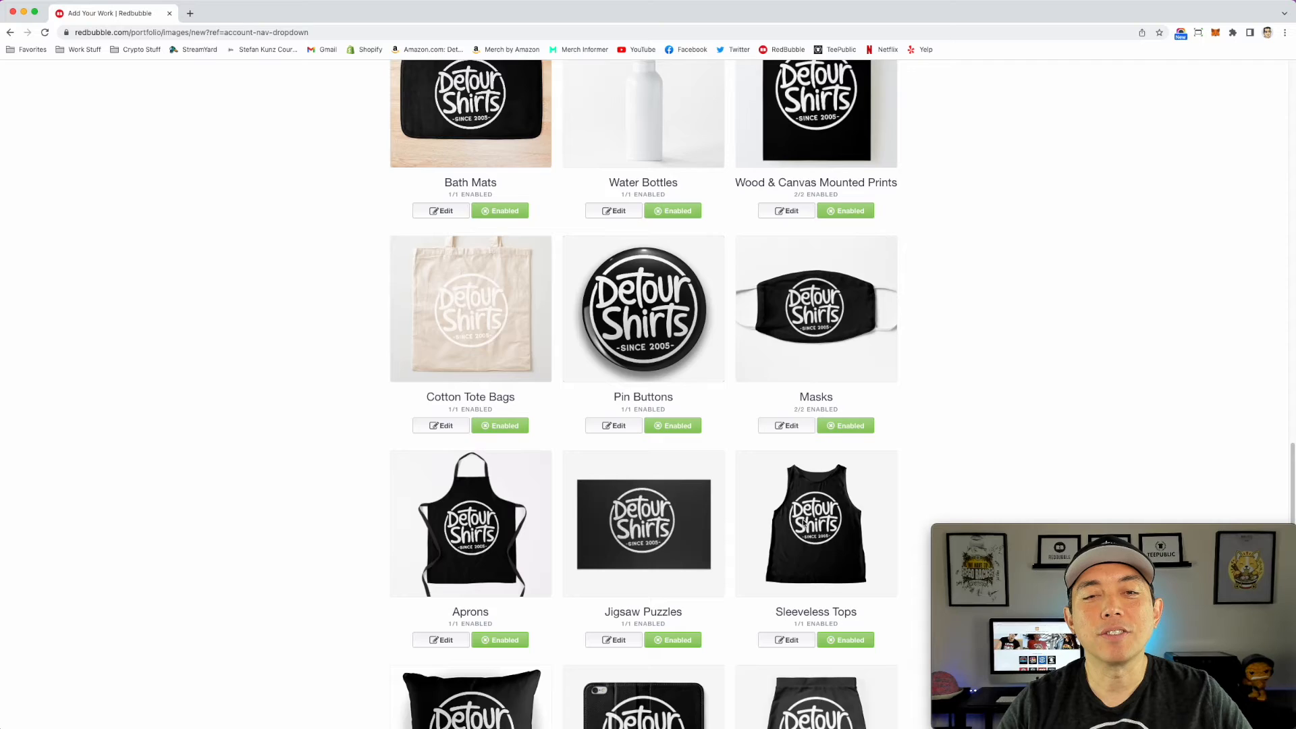
scroll(804, 523, up, 13)
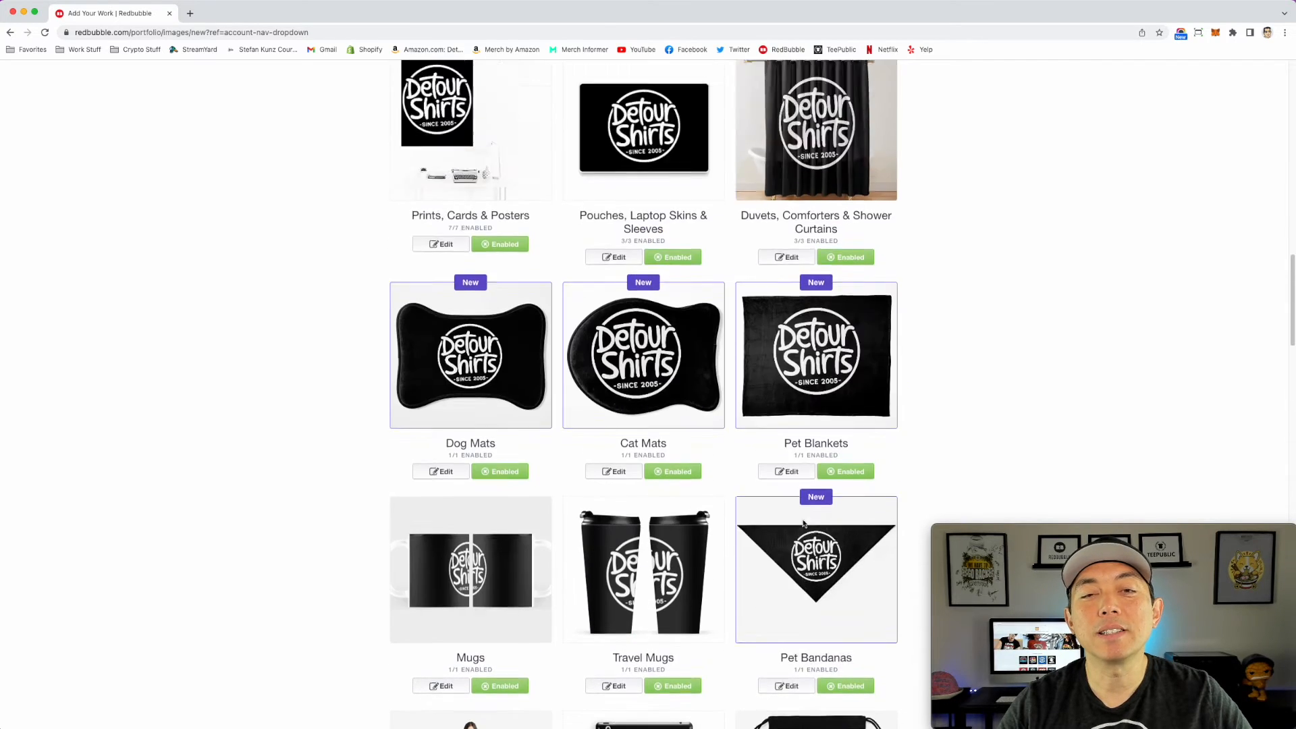
scroll(804, 524, down, 5)
scroll(804, 523, down, 20)
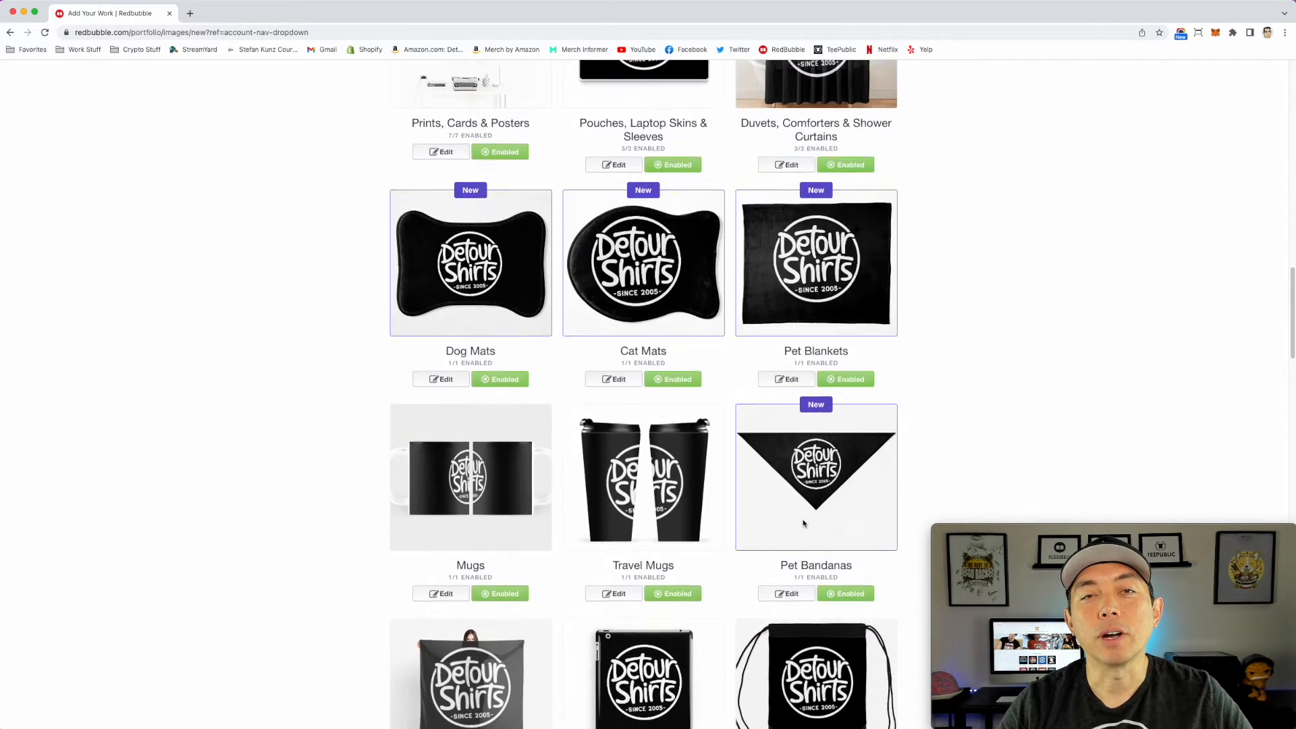
Step: Select Design & Illustration and Digital Art as the media types for the work
scroll(803, 523, down, 15)
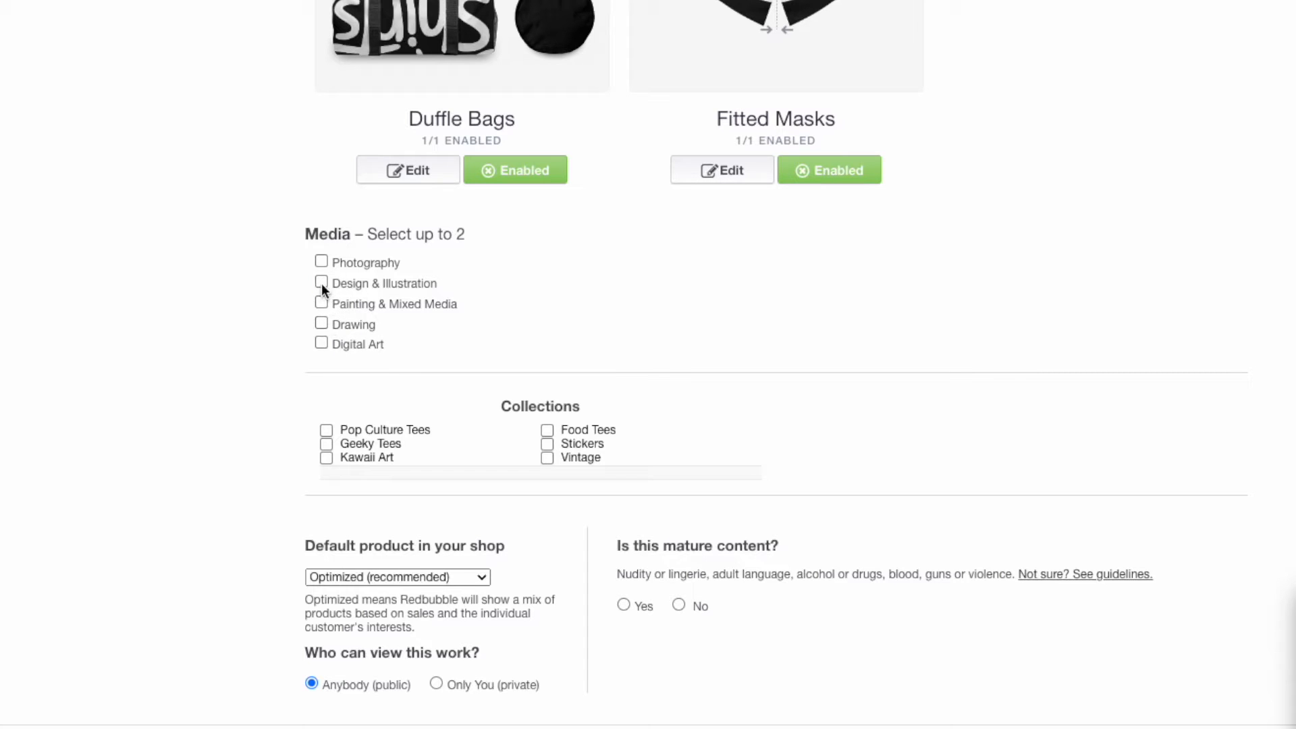
click(319, 343)
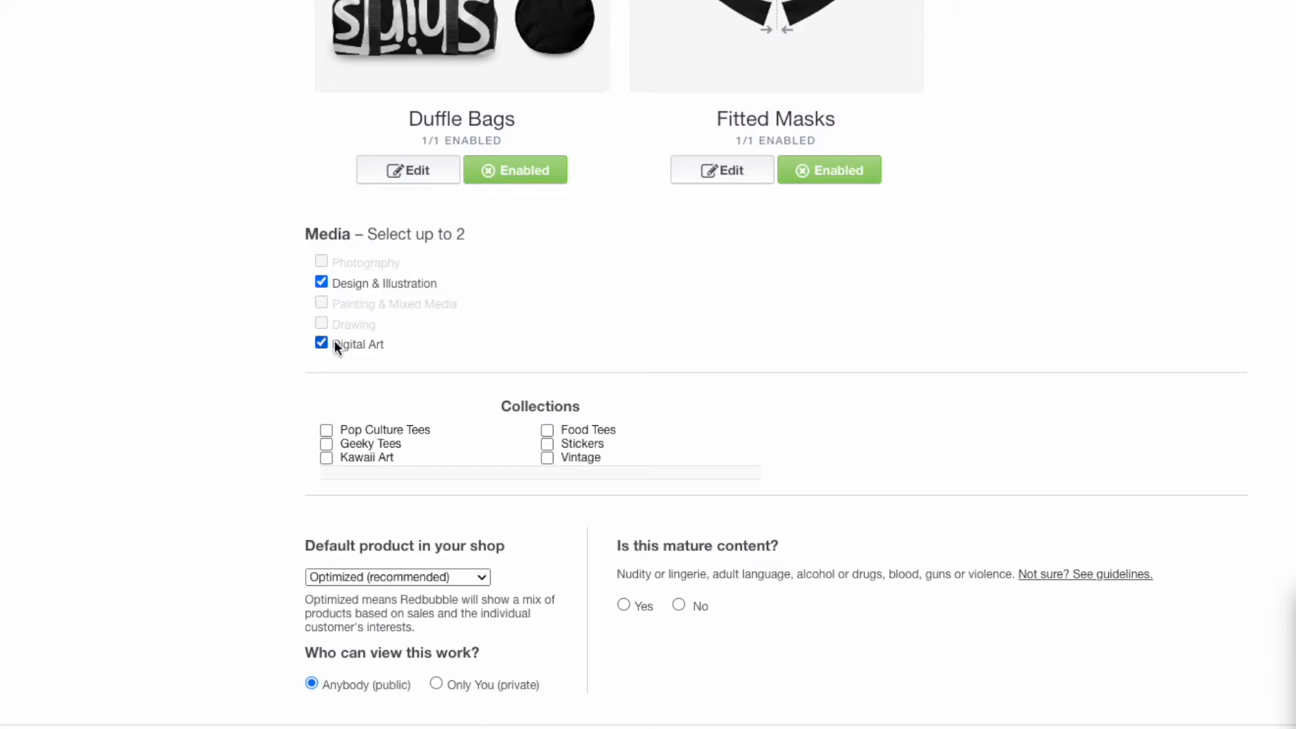
Step: Mark the work as not mature content and save it with the right-to-sell declaration accepted
scroll(678, 387, down, 4)
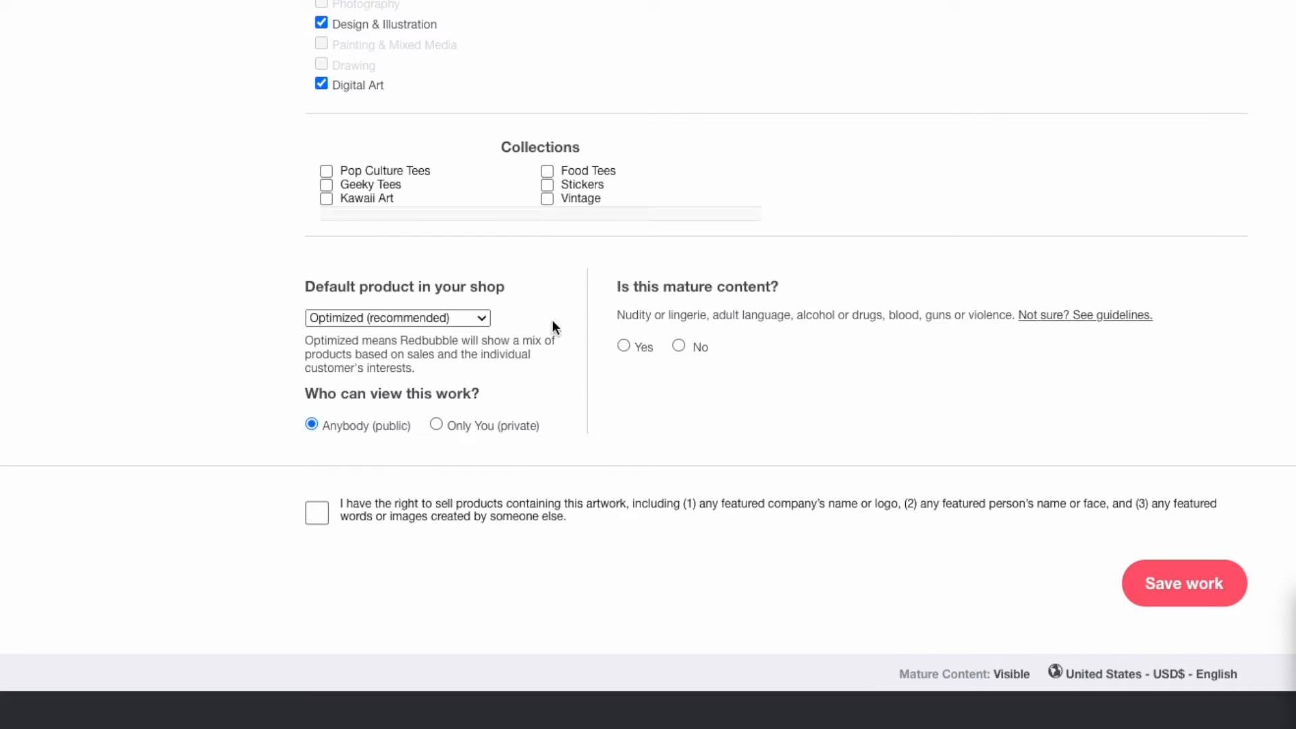
click(677, 345)
scroll(424, 337, down, 1)
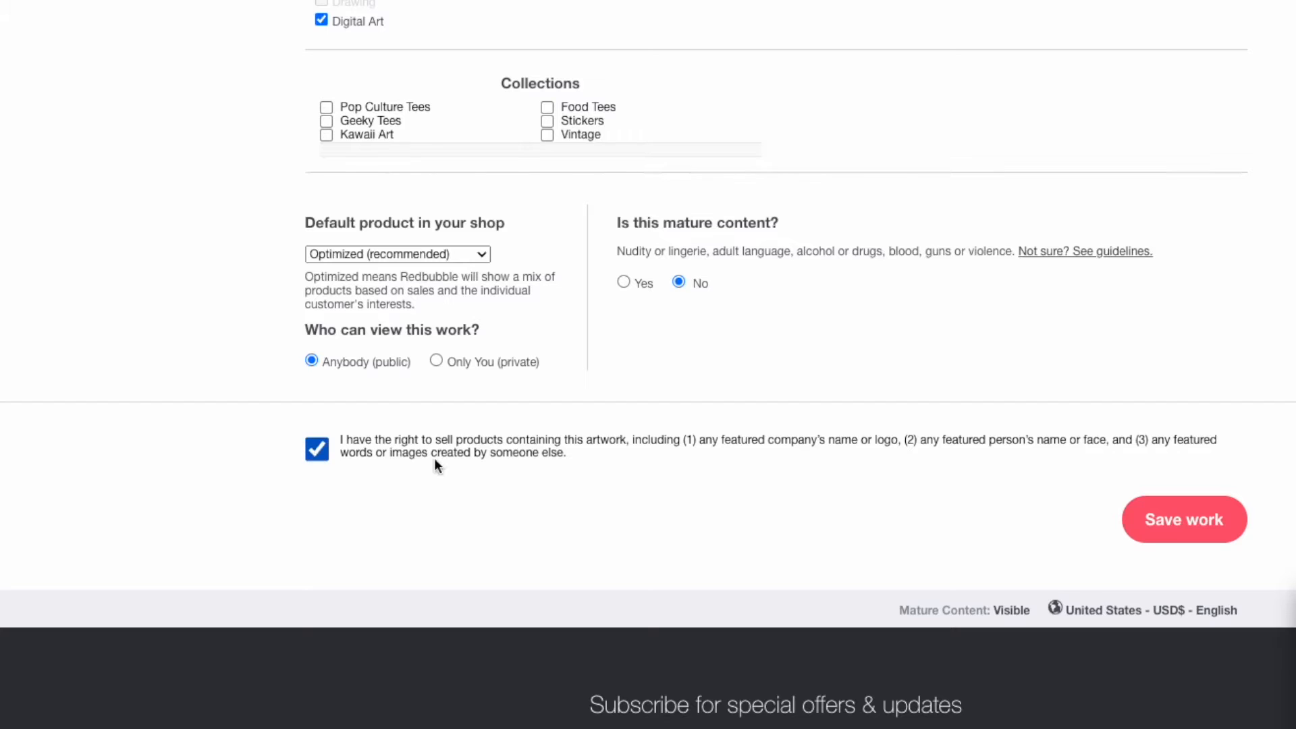
click(1176, 537)
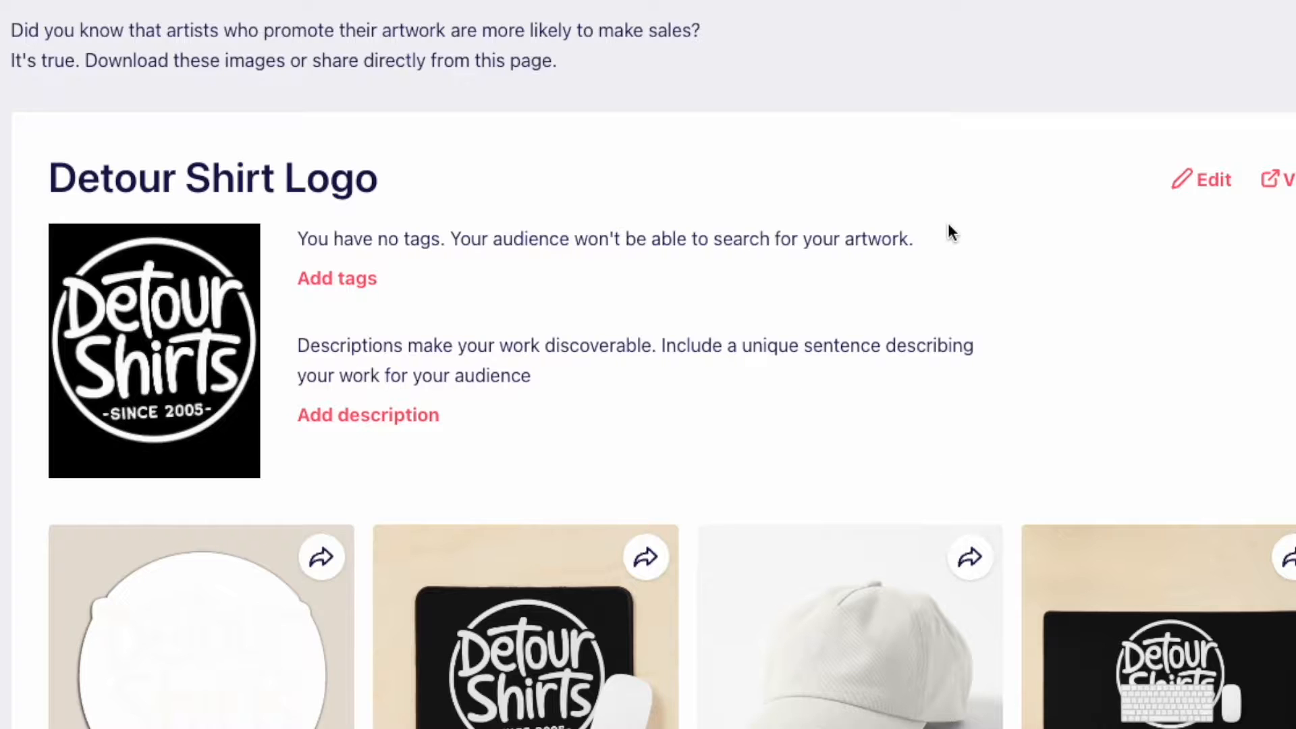
Step: Examine the published design's product mockups, checking how the white logo looks on each item
scroll(764, 338, down, 3)
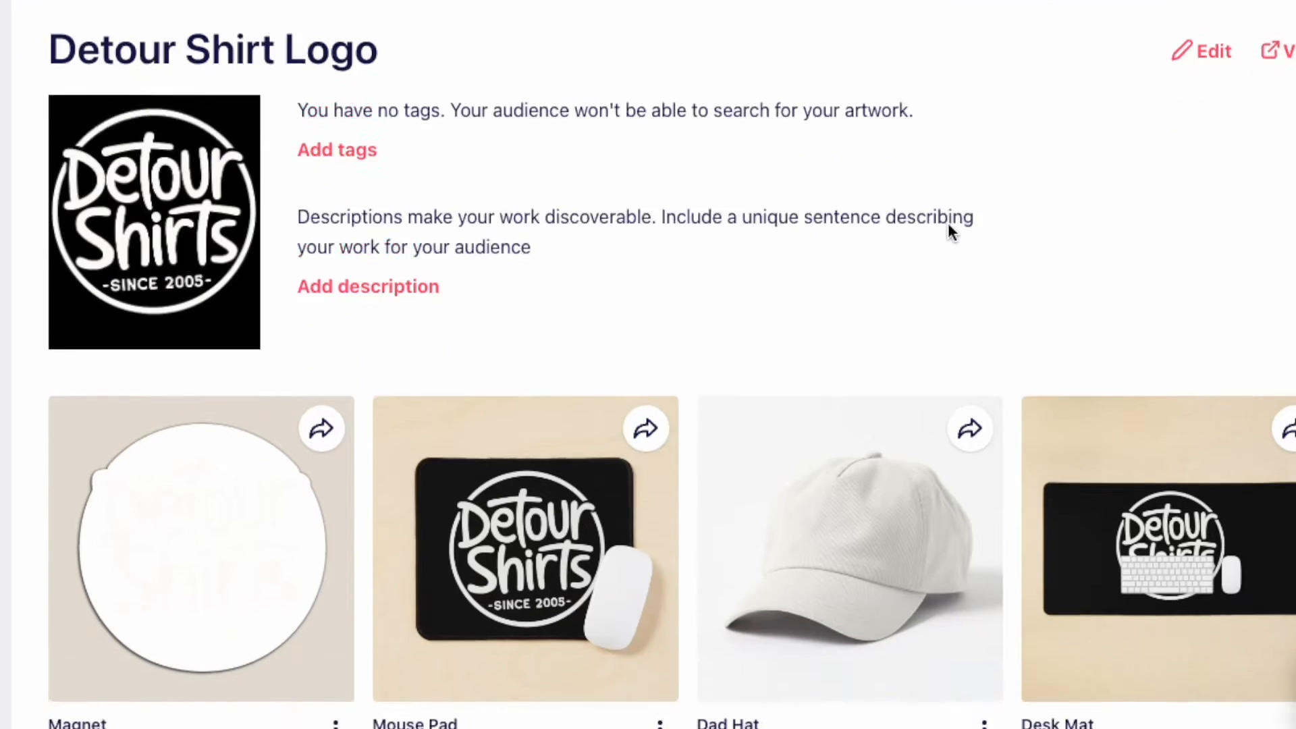
scroll(446, 160, down, 3)
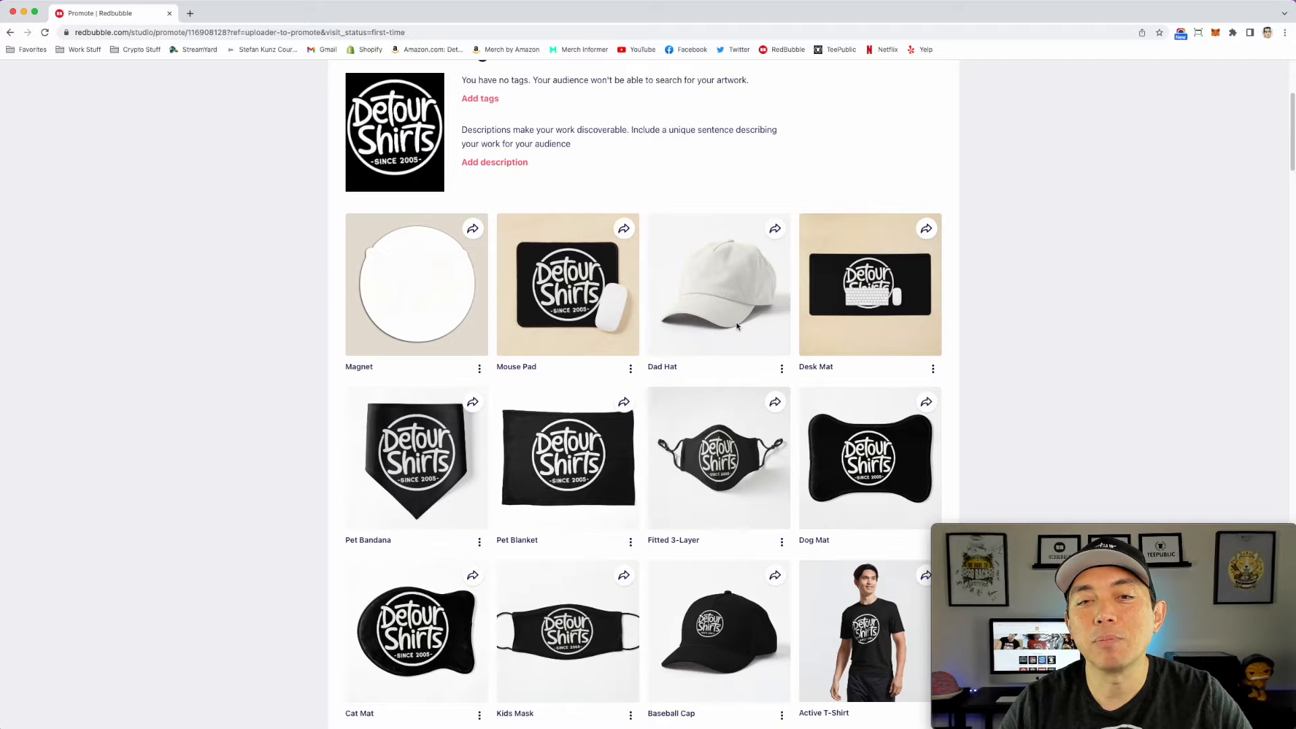
scroll(838, 371, down, 3)
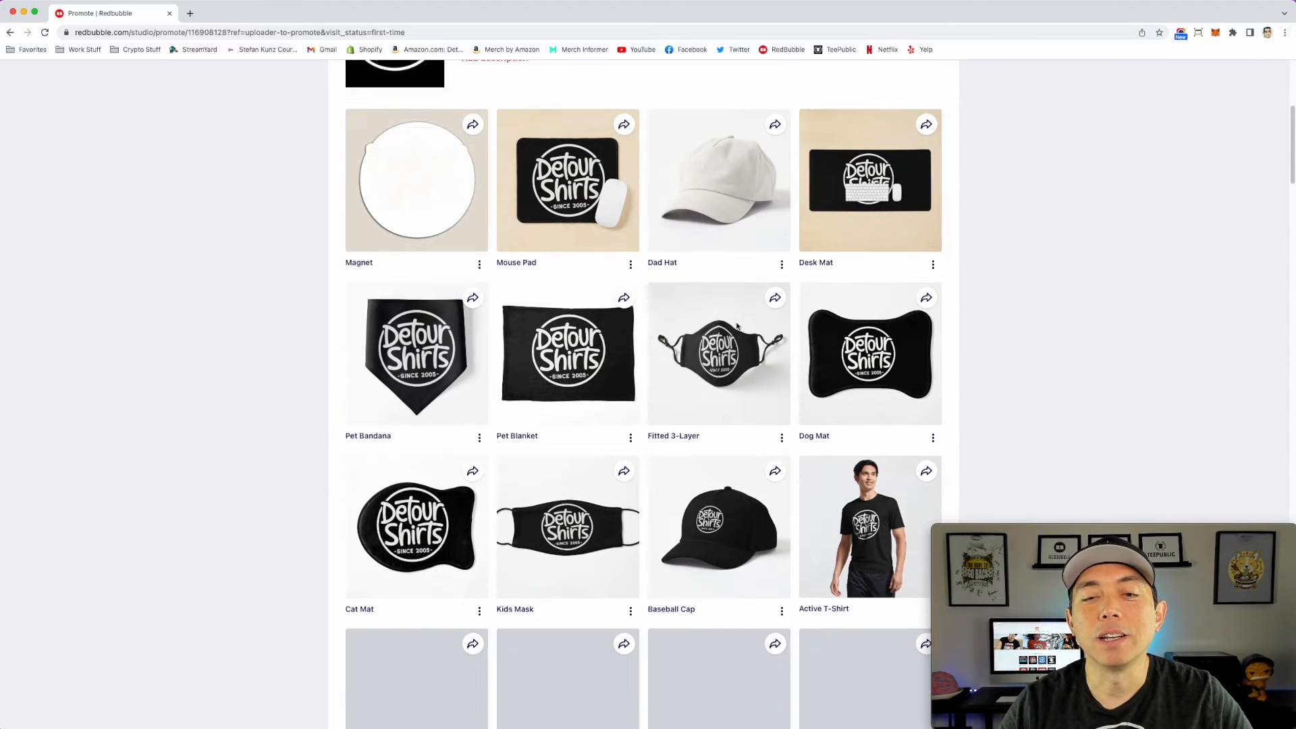
scroll(736, 326, down, 5)
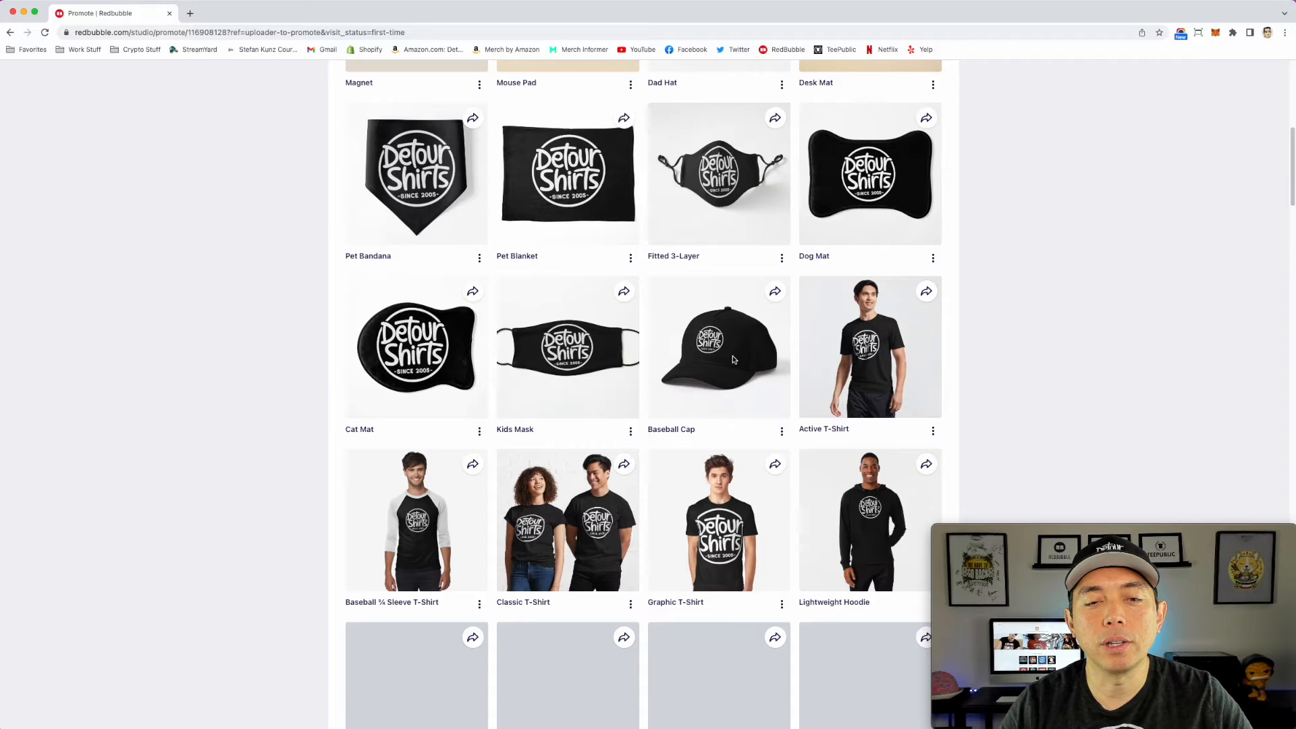
scroll(733, 359, down, 2)
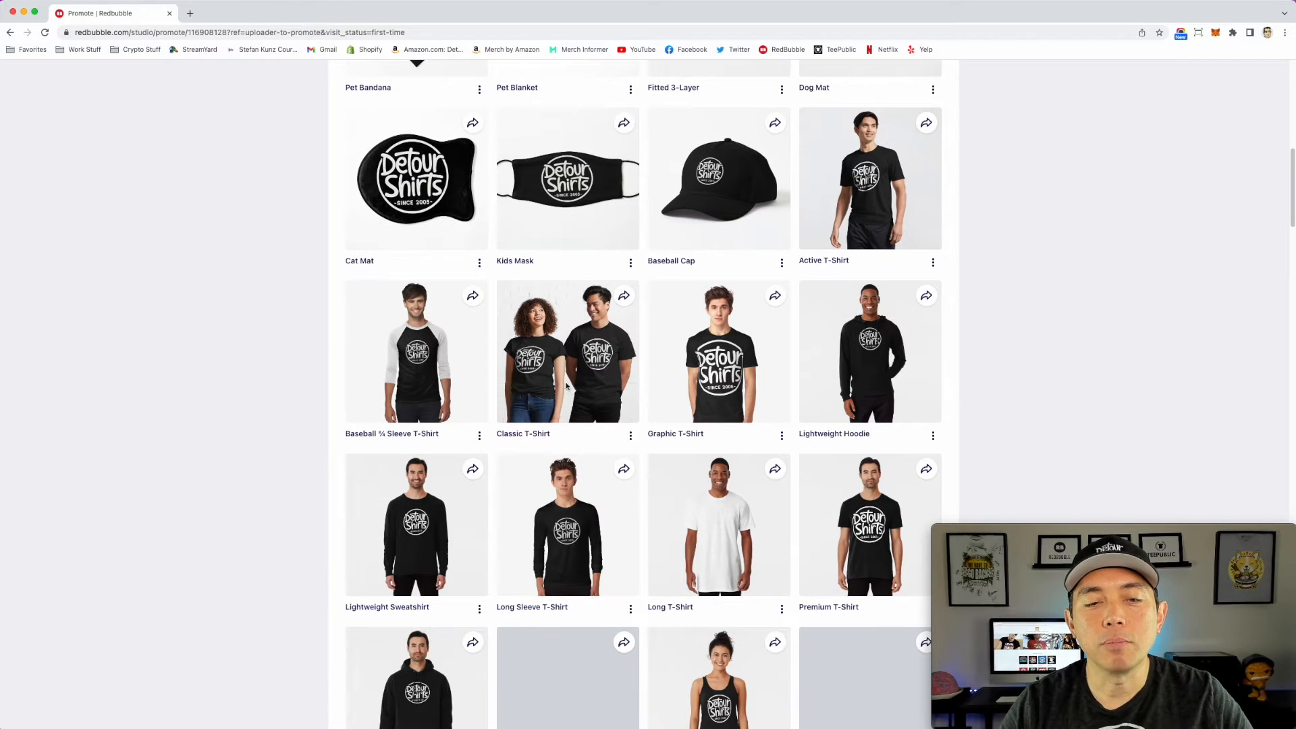
scroll(625, 399, down, 3)
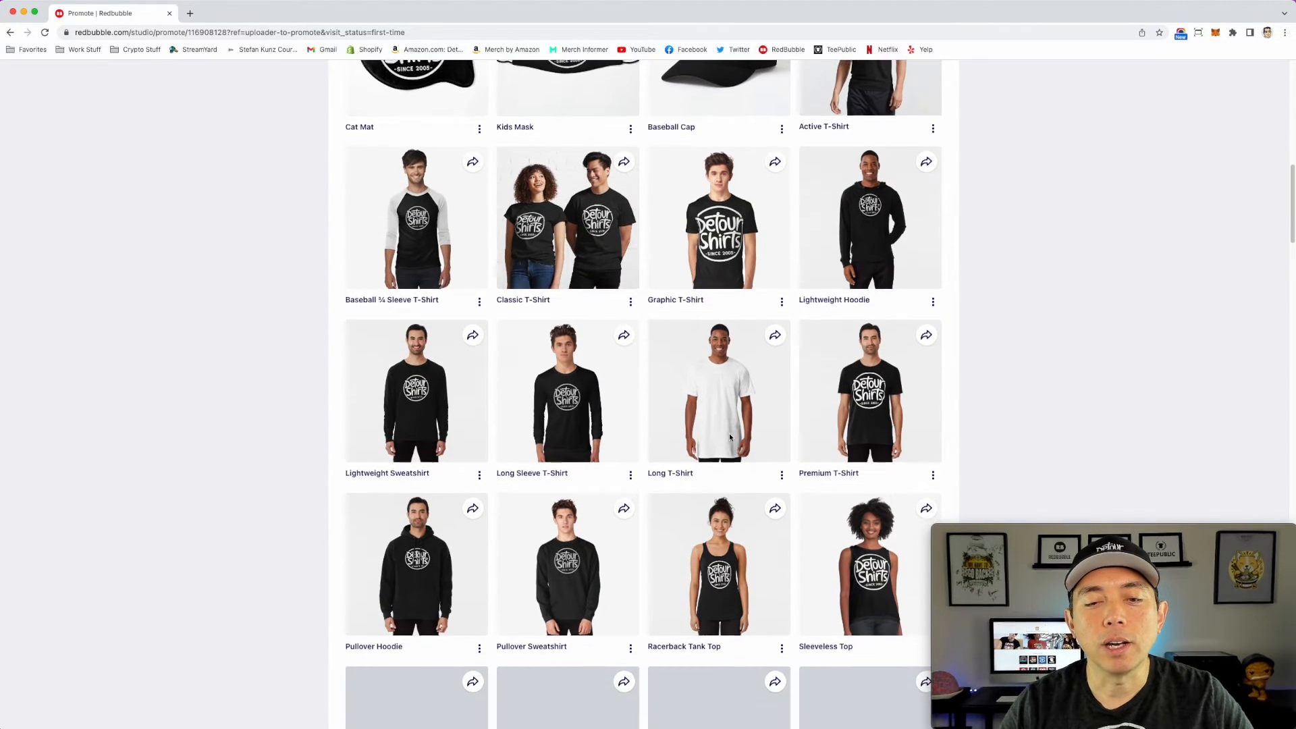
scroll(682, 378, down, 1)
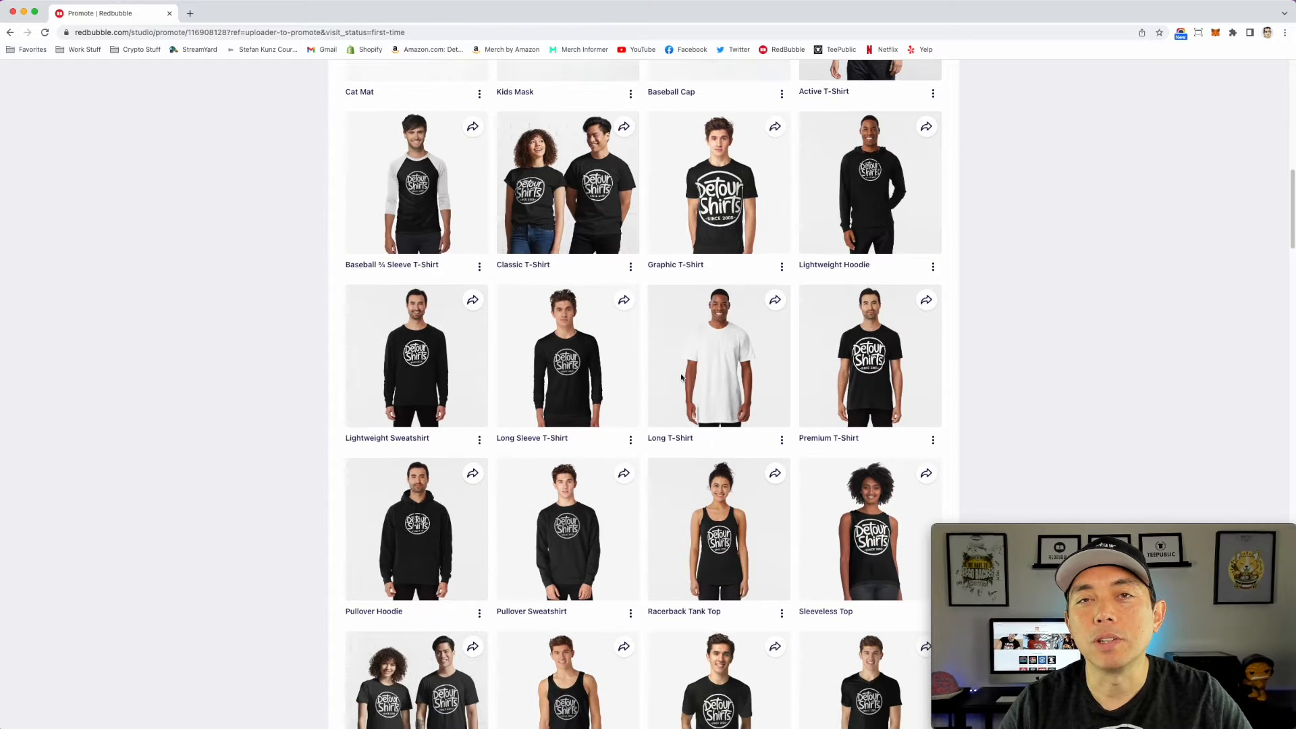
scroll(707, 368, down, 1)
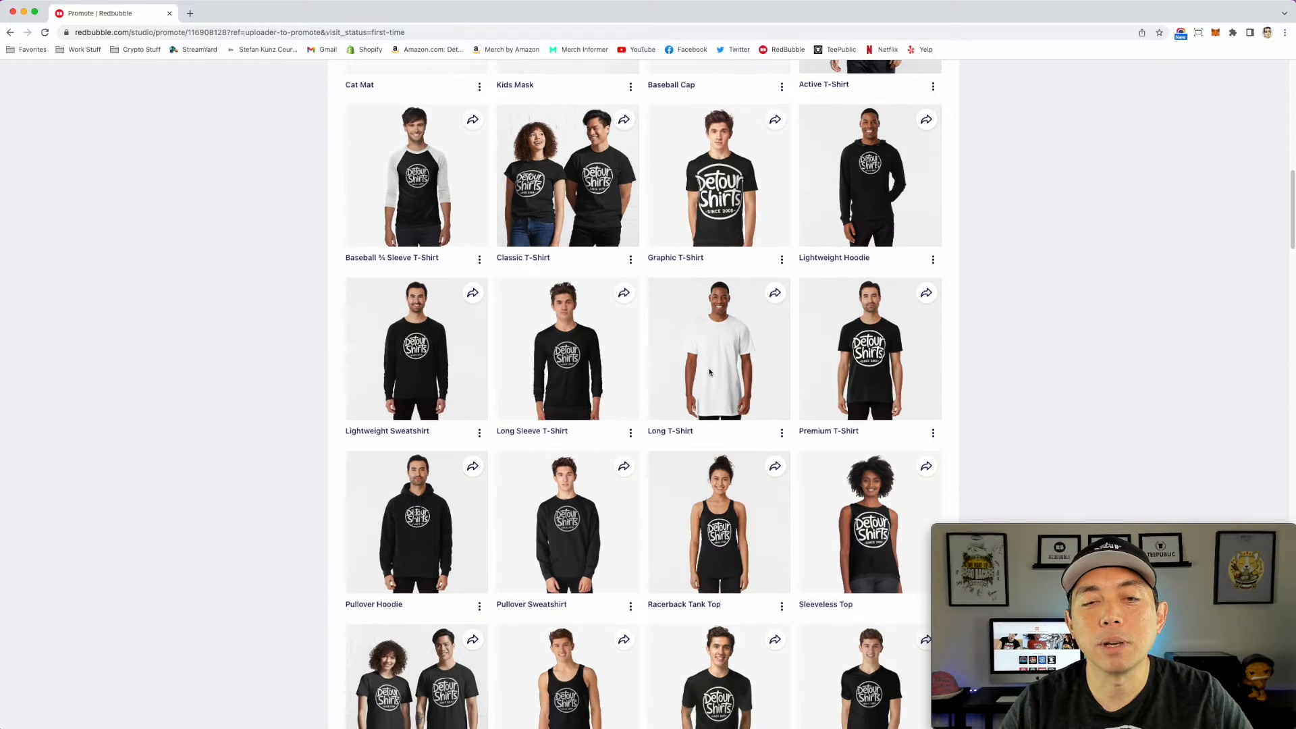
scroll(738, 380, down, 10)
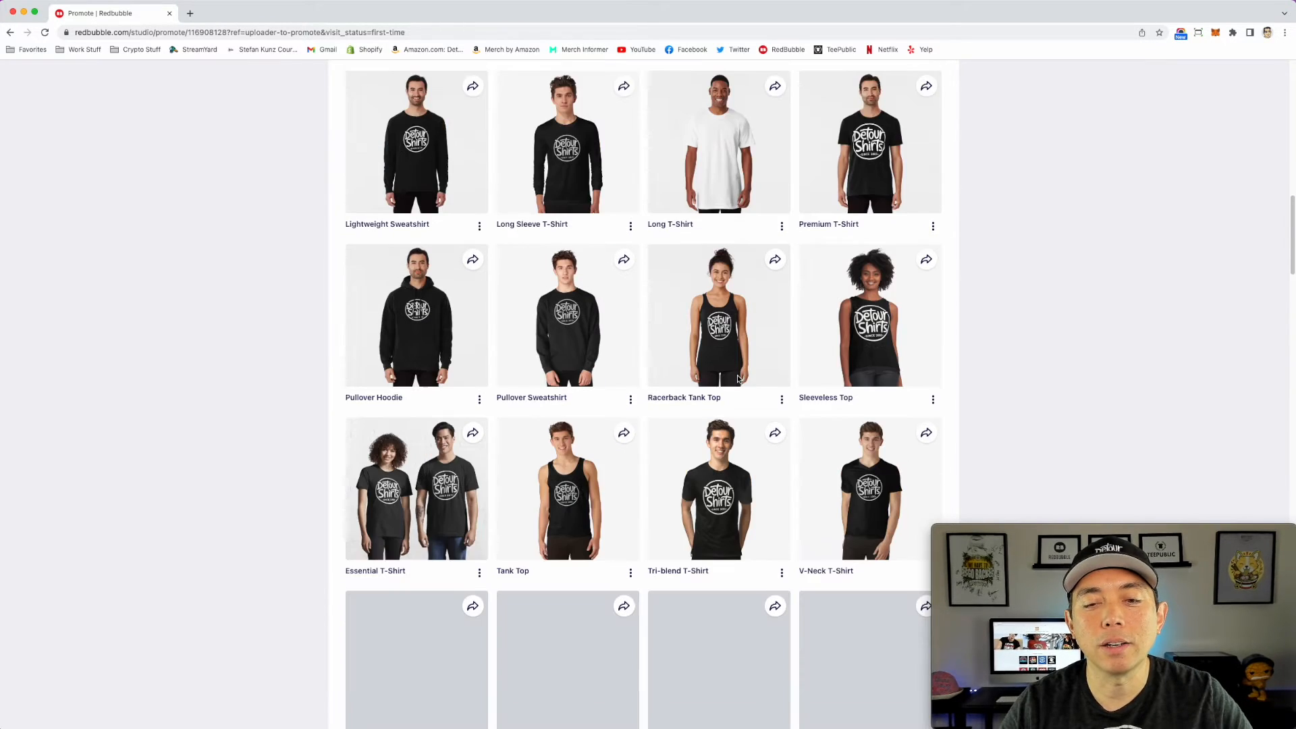
scroll(738, 379, down, 4)
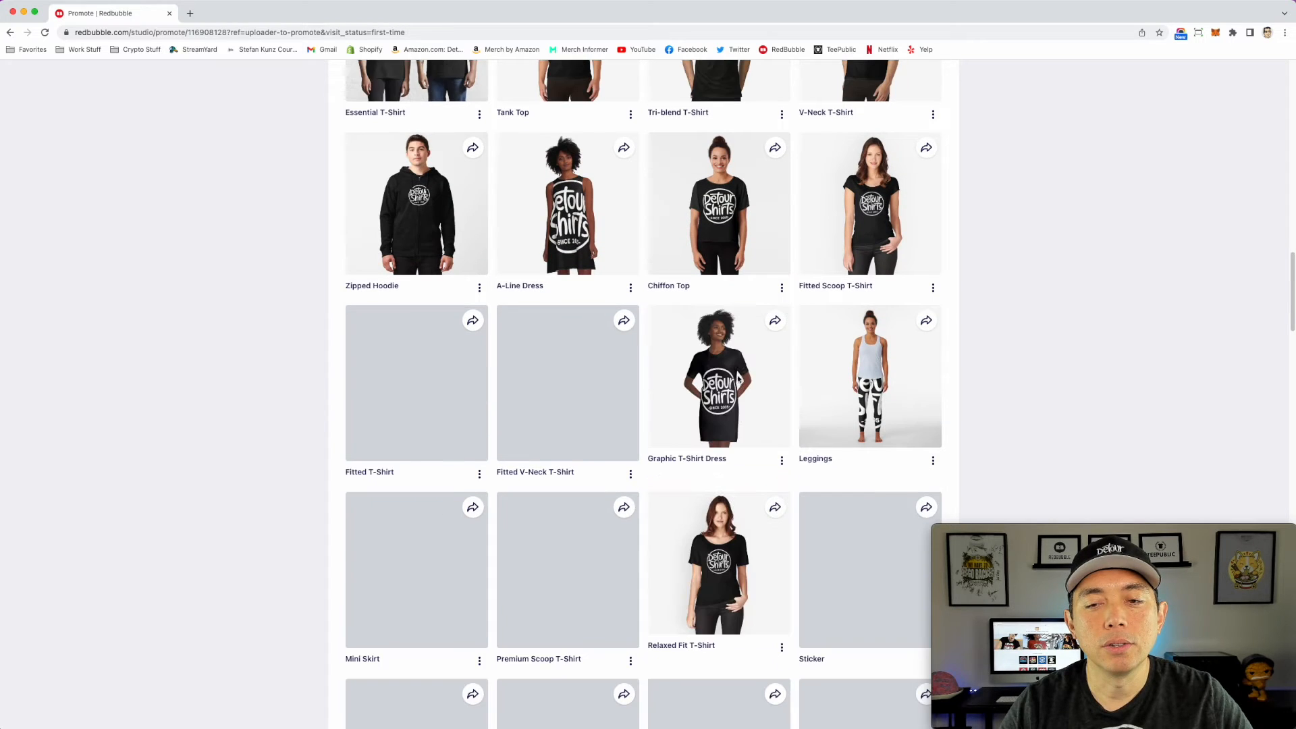
scroll(738, 379, down, 2)
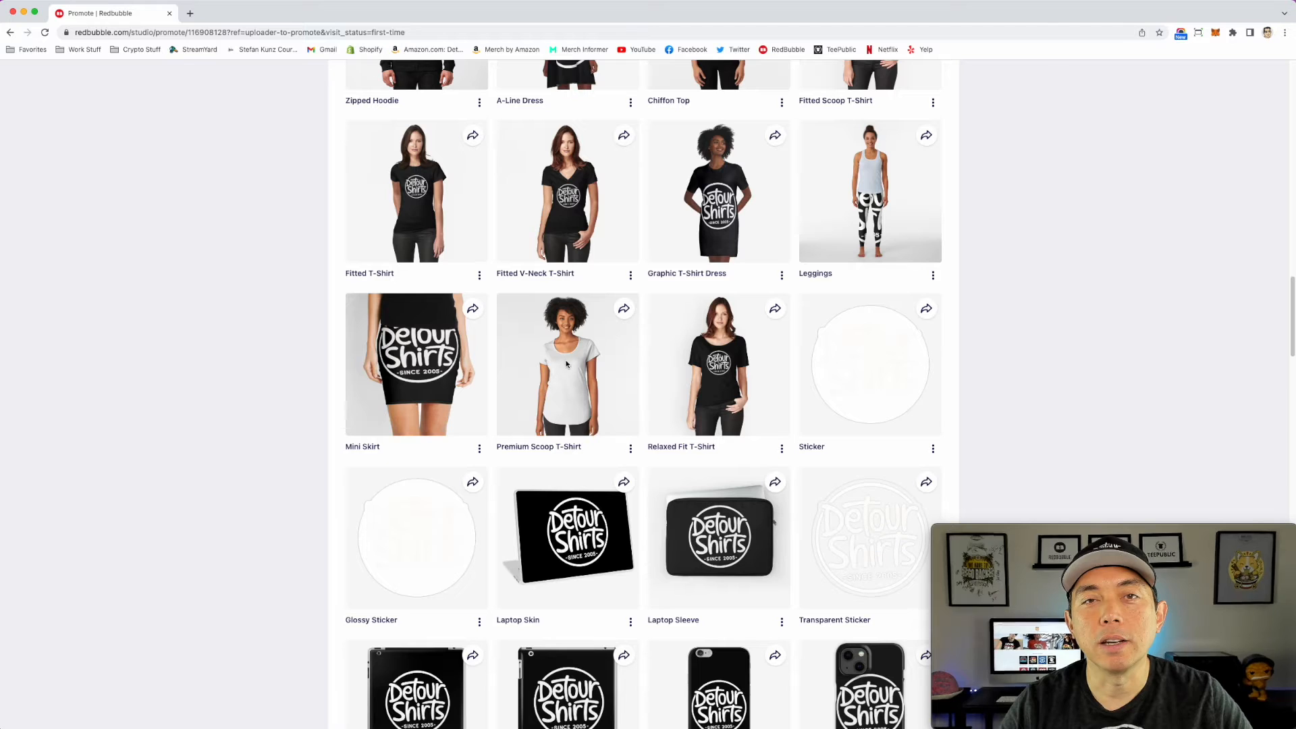
scroll(565, 362, down, 2)
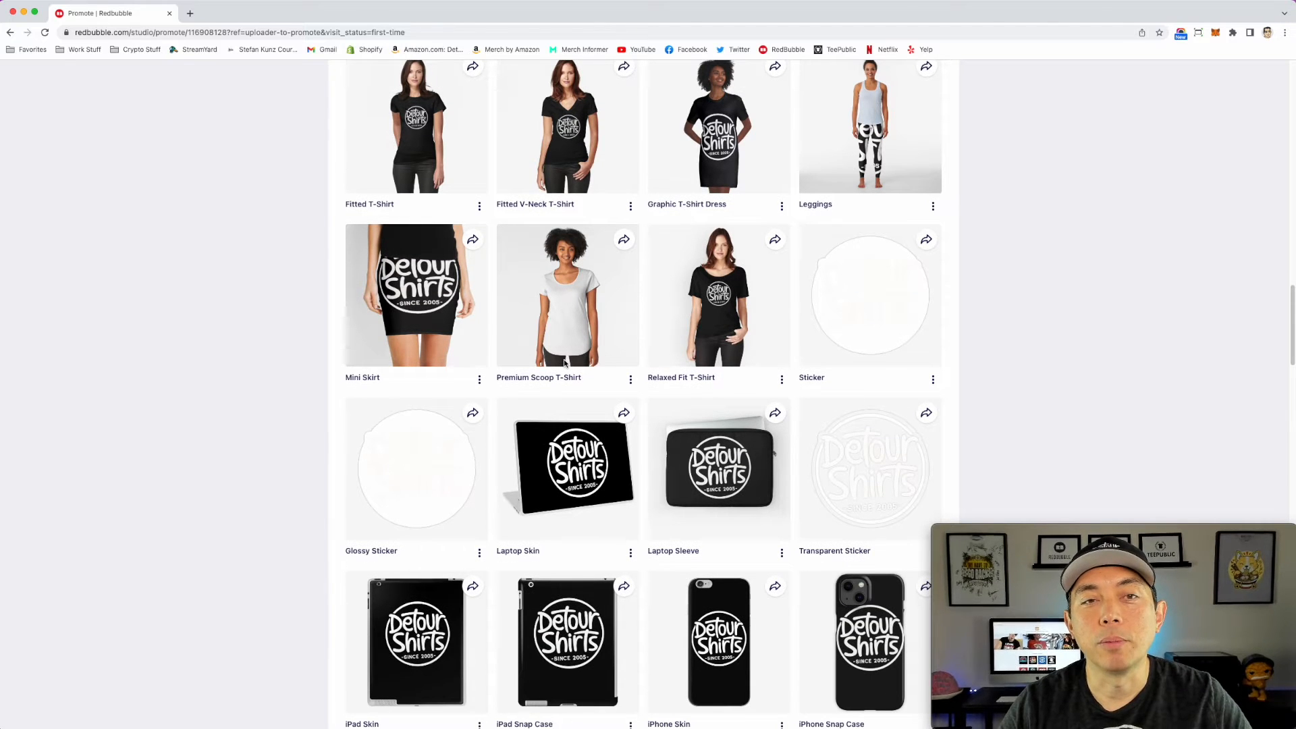
Step: Examine the remaining product mockups from the skirts and stickers down to the apron, checking the white logo on each item
scroll(857, 304, down, 1)
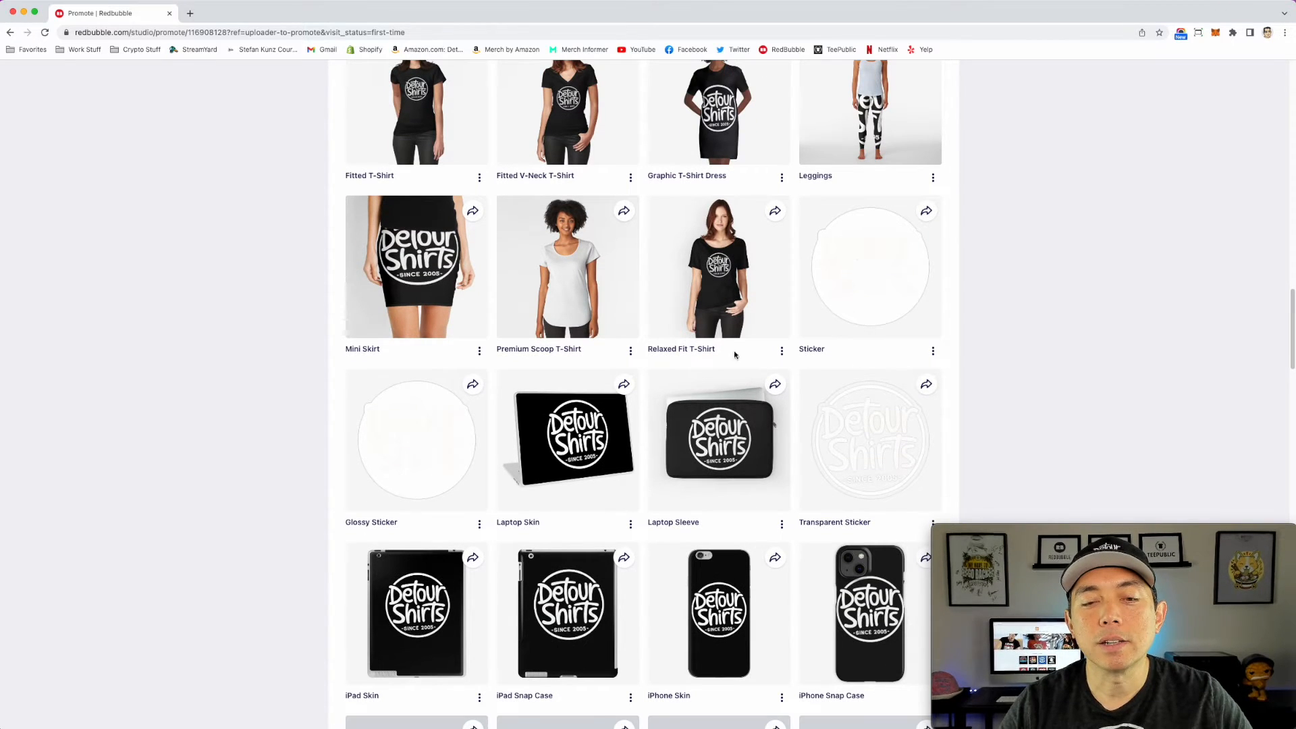
scroll(880, 449, down, 2)
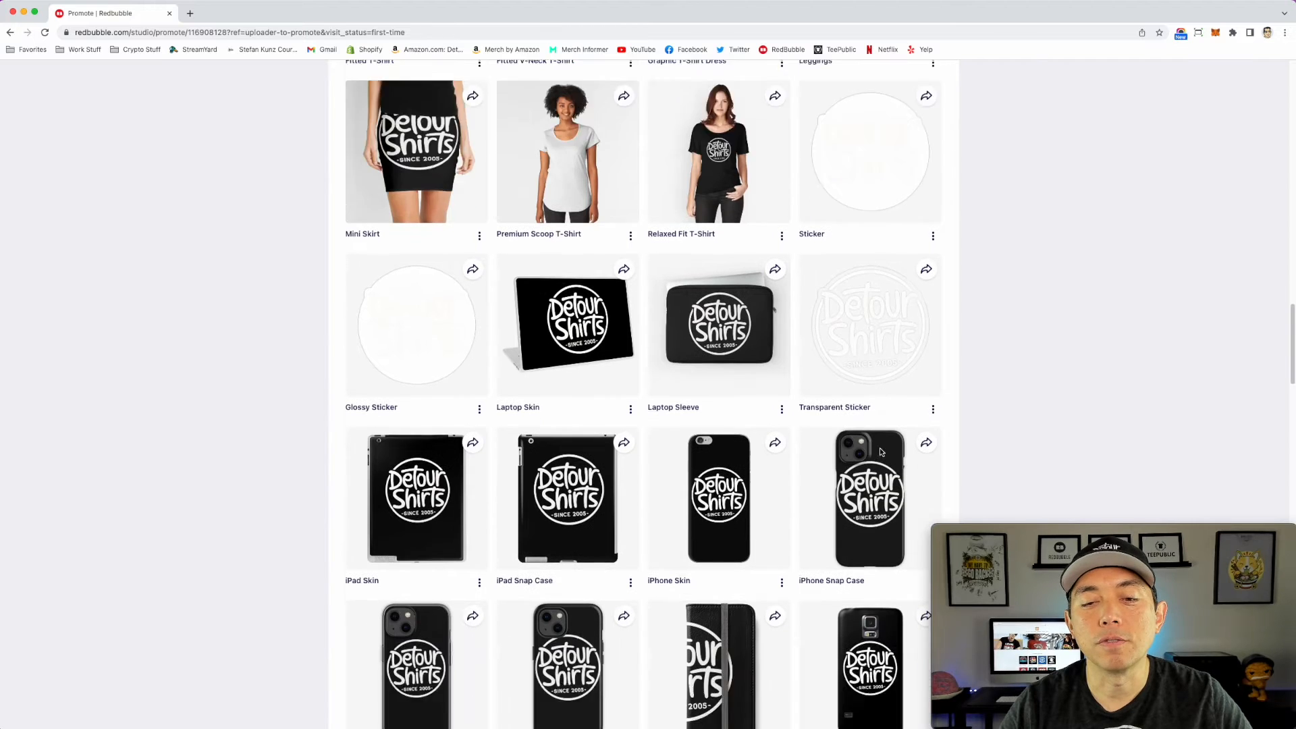
scroll(881, 451, down, 16)
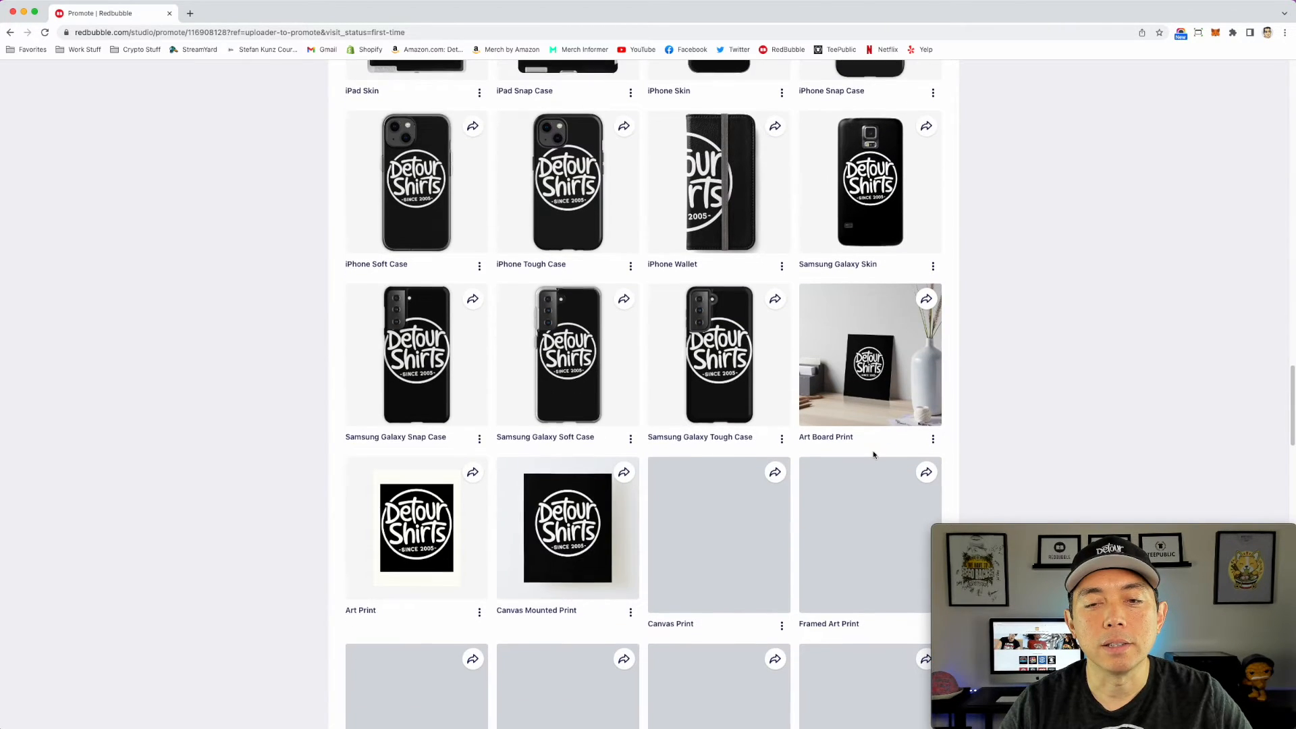
scroll(873, 454, down, 10)
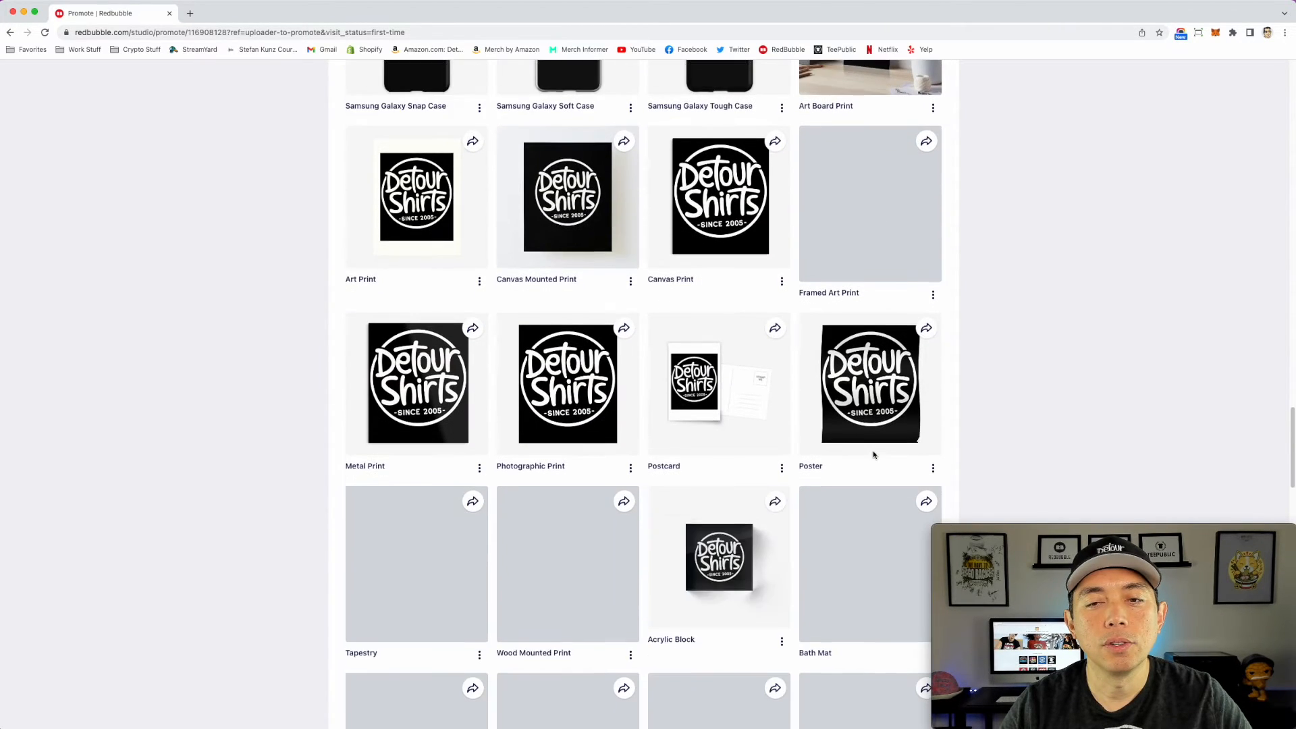
scroll(872, 454, down, 3)
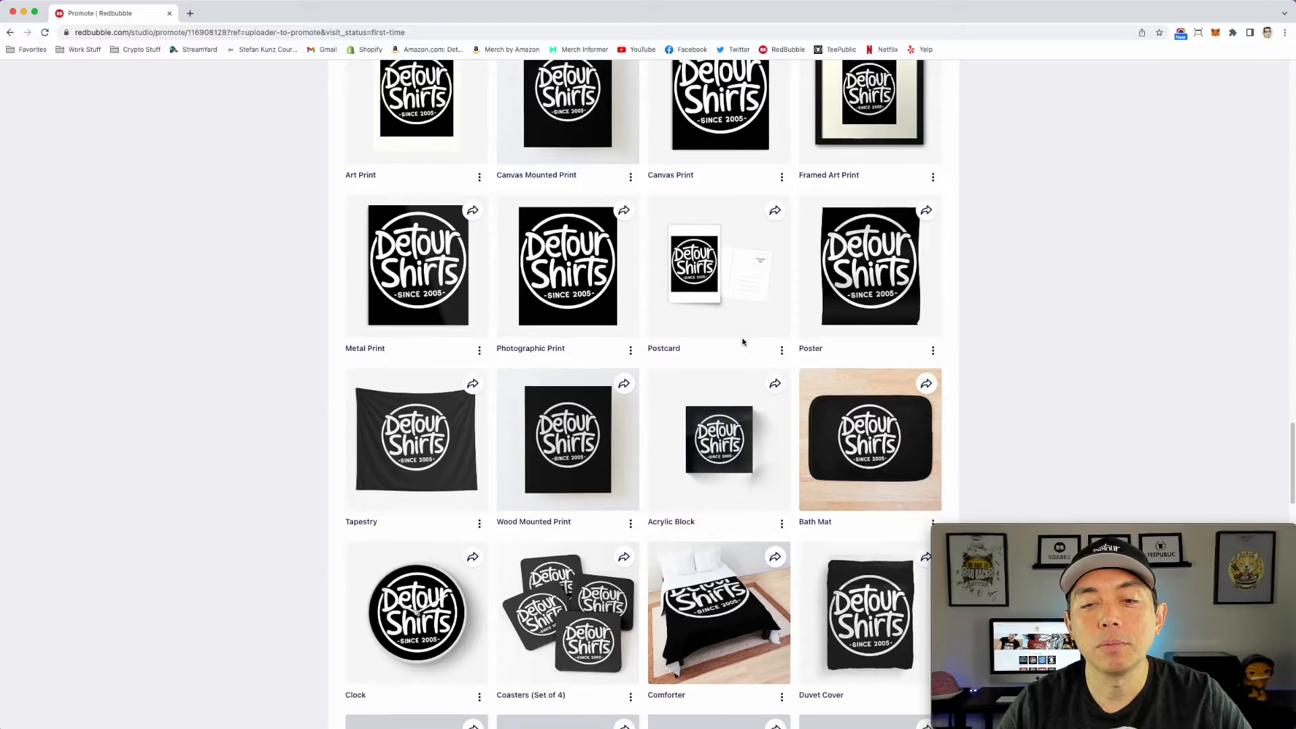
scroll(658, 513, down, 5)
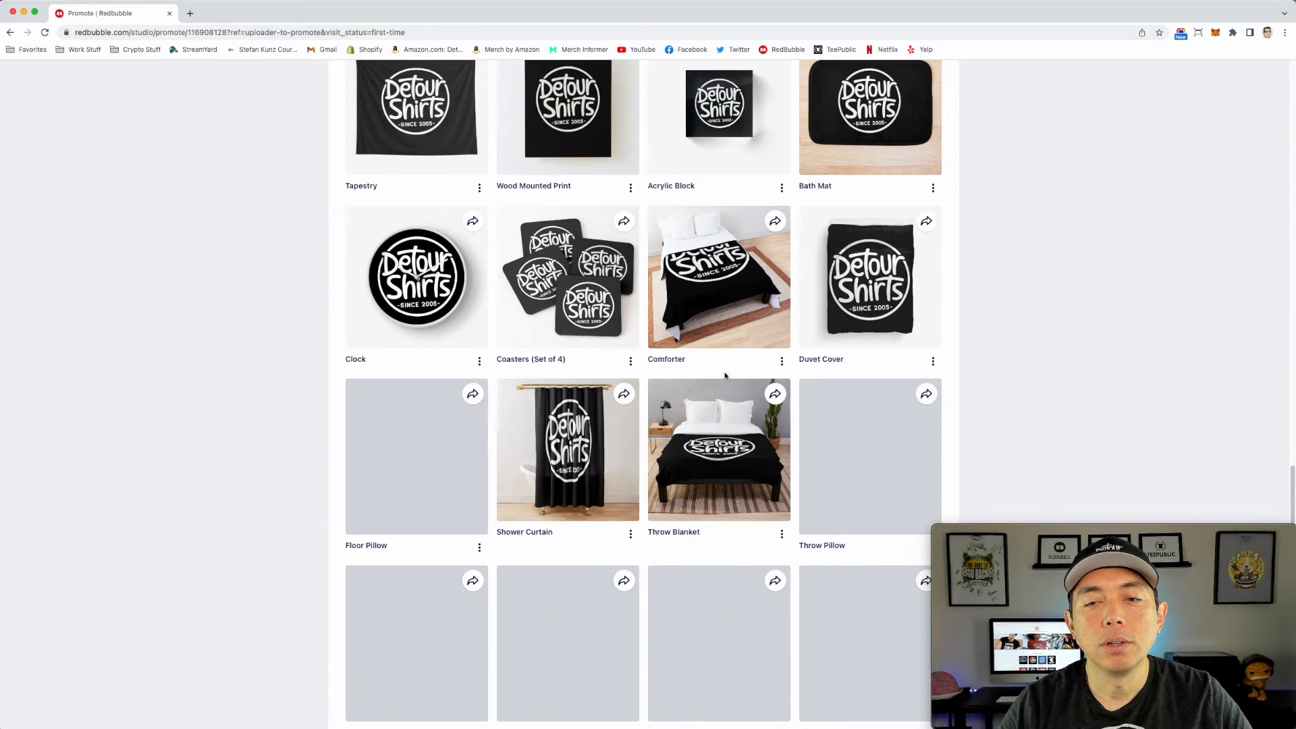
scroll(724, 376, down, 5)
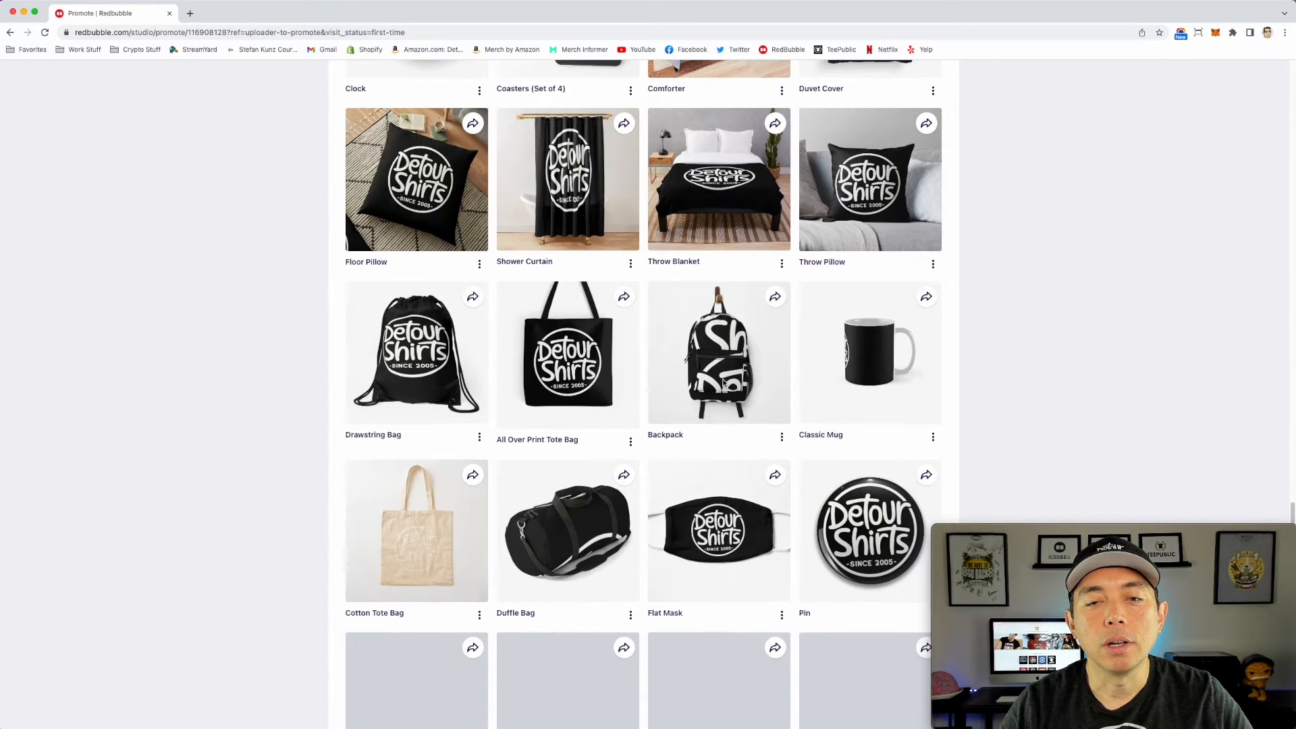
scroll(724, 383, down, 5)
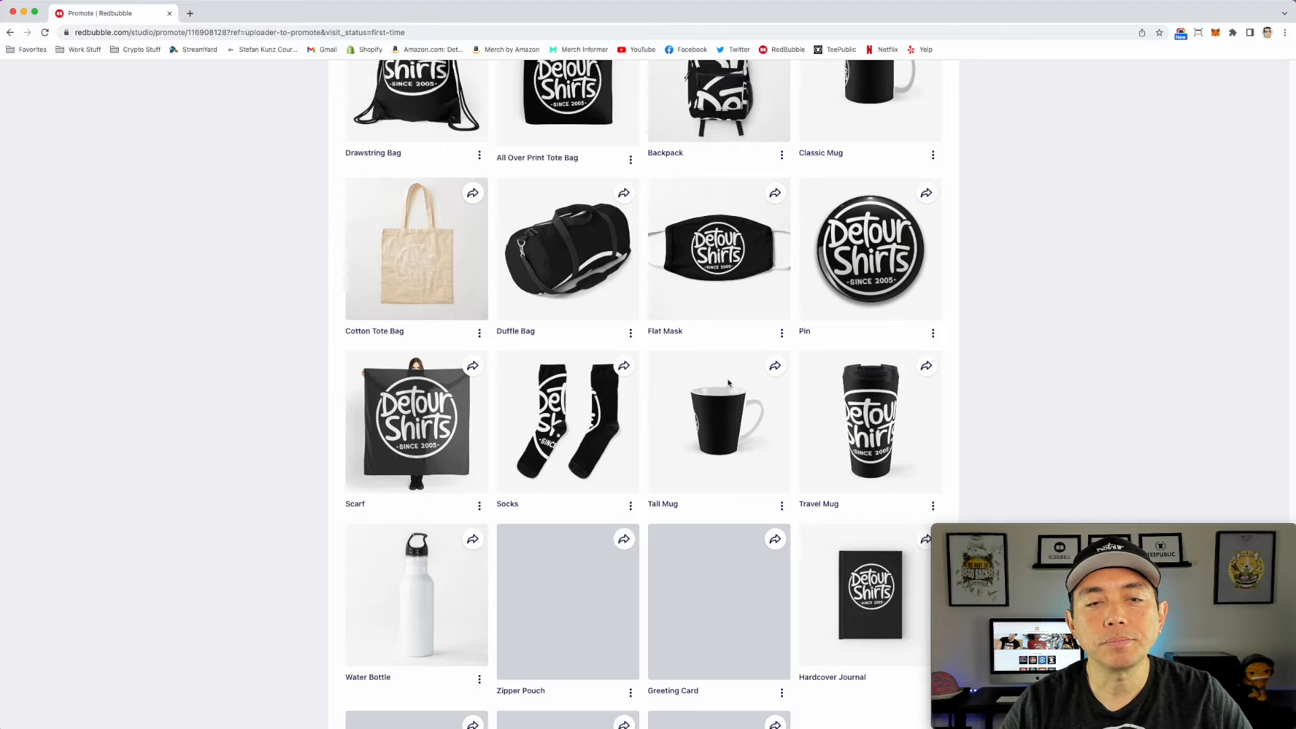
scroll(459, 283, down, 1)
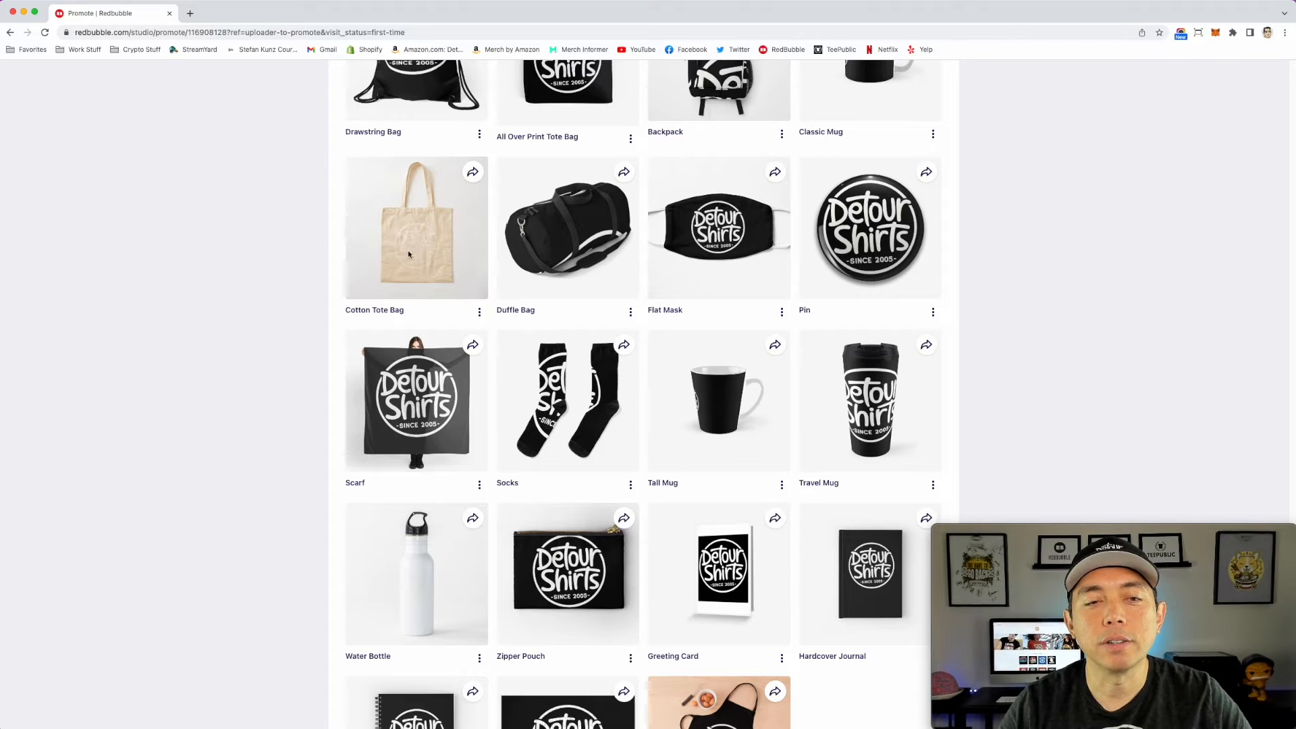
scroll(447, 256, down, 2)
scroll(447, 263, down, 2)
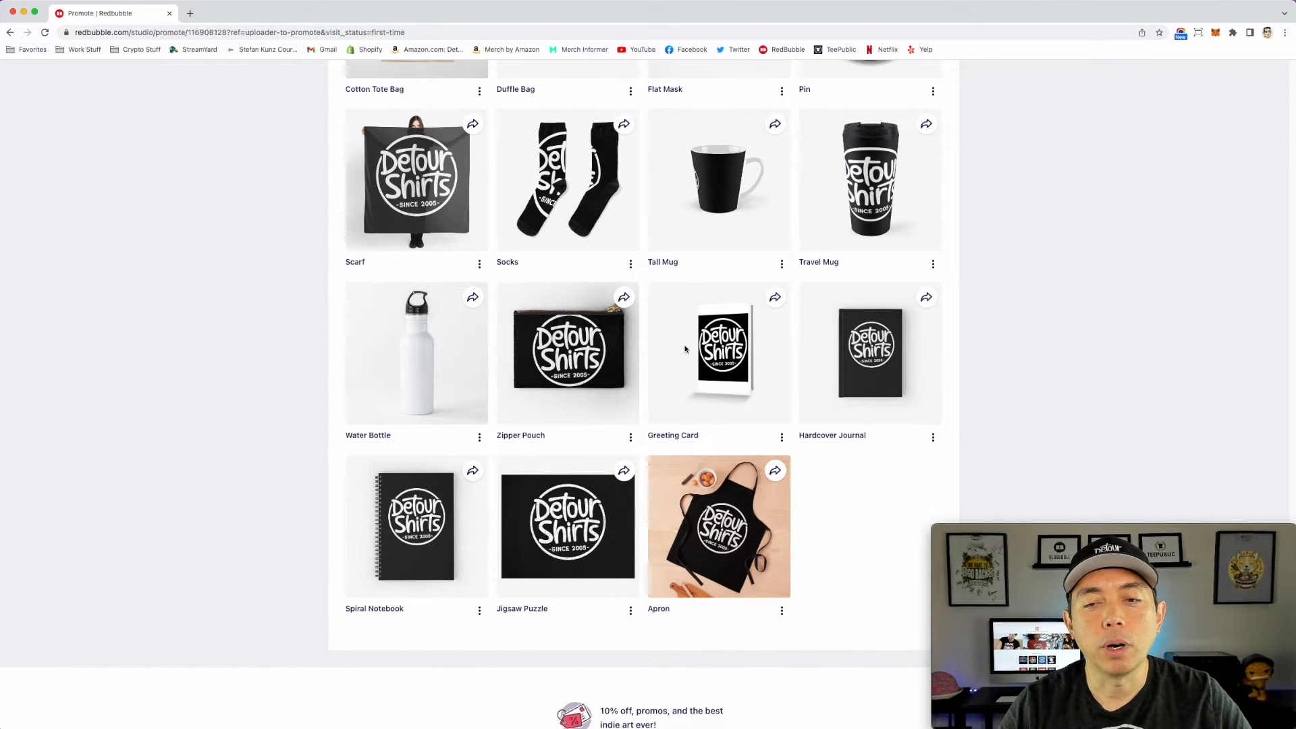
scroll(772, 341, down, 1)
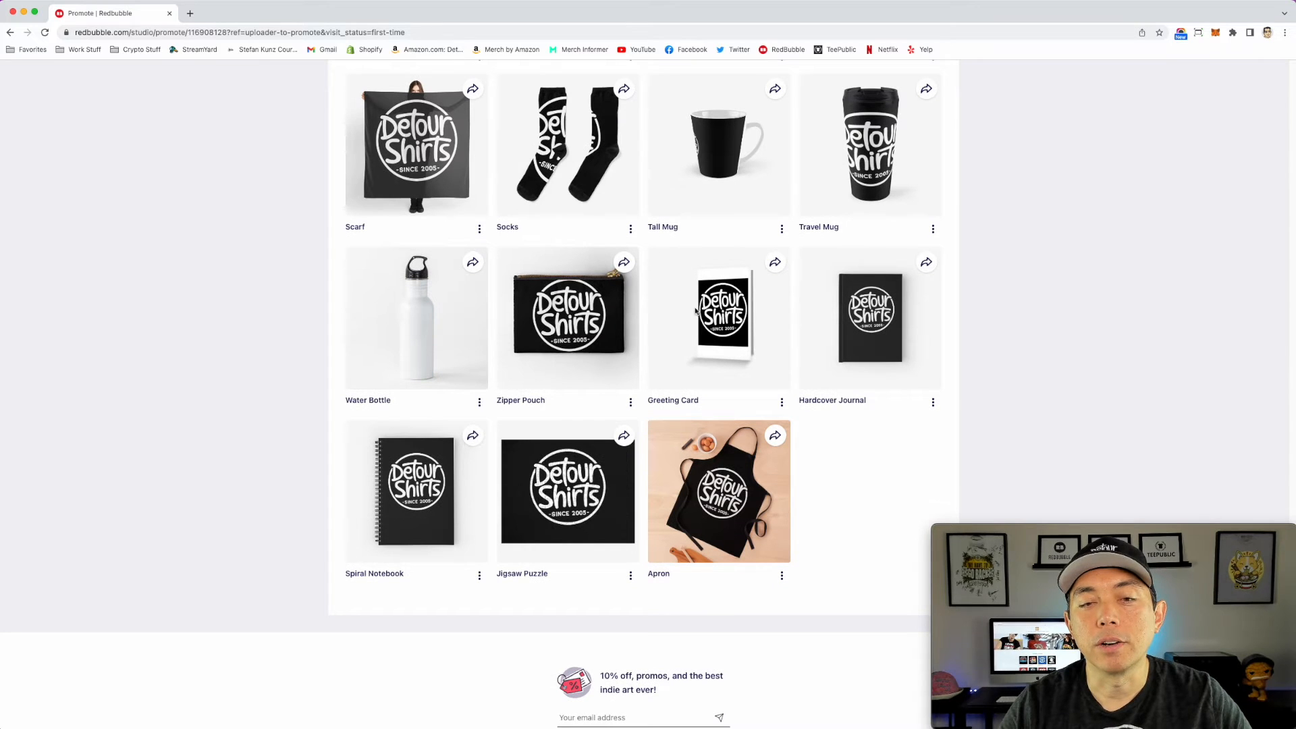
scroll(651, 341, down, 2)
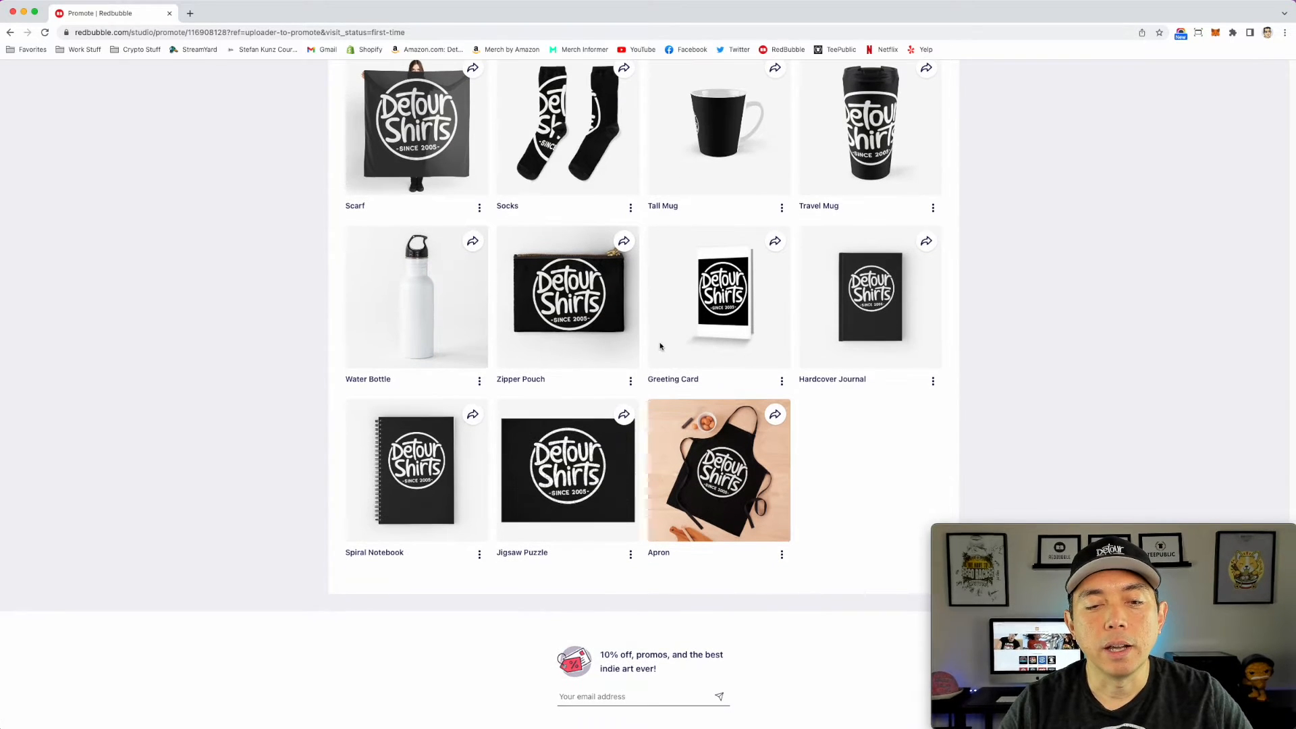
scroll(695, 345, down, 1)
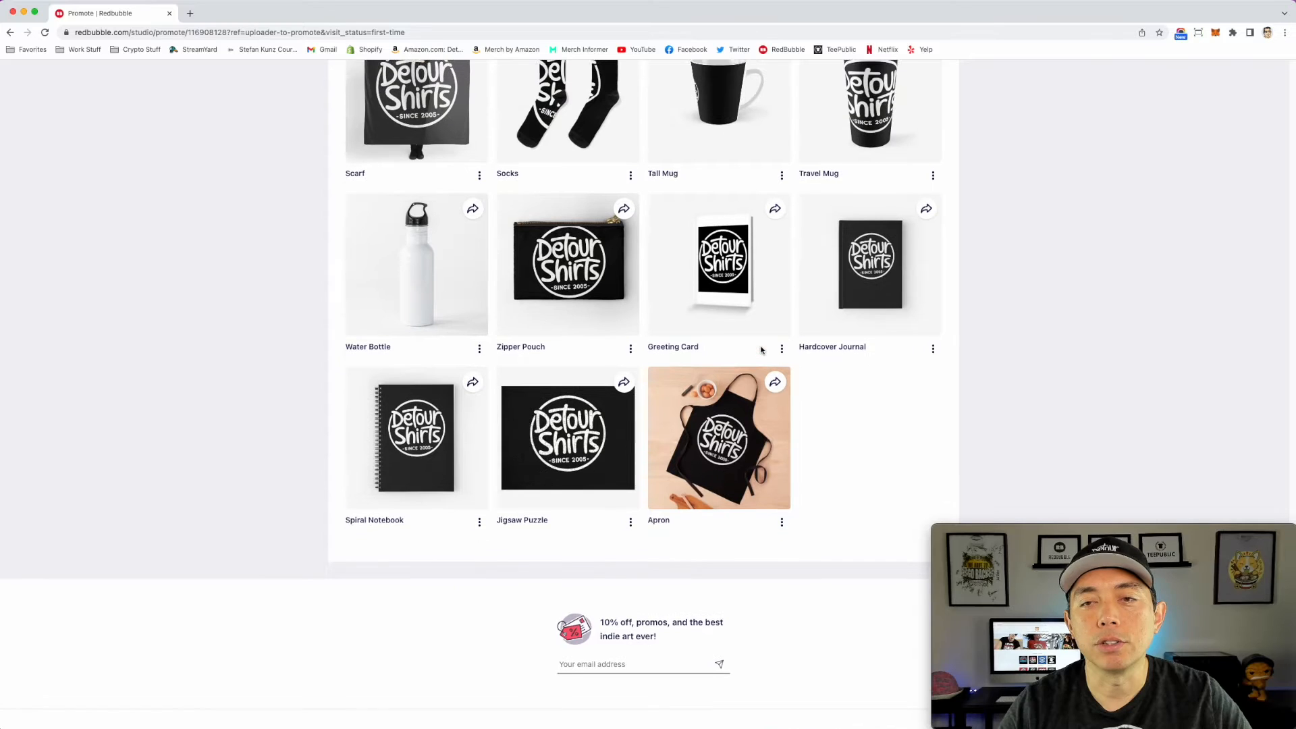
Step: Open the published Detour Shirt Logo work for editing from its share page
scroll(1090, 169, up, 4)
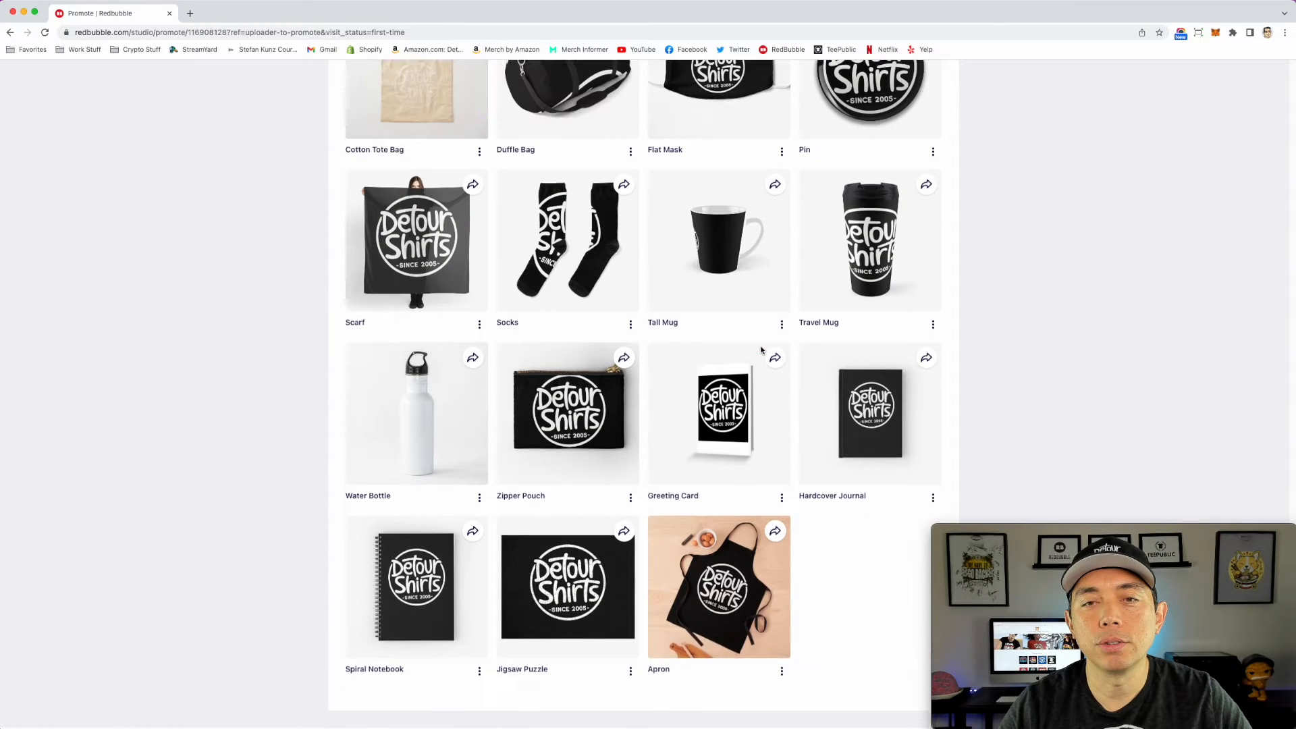
scroll(748, 361, up, 4)
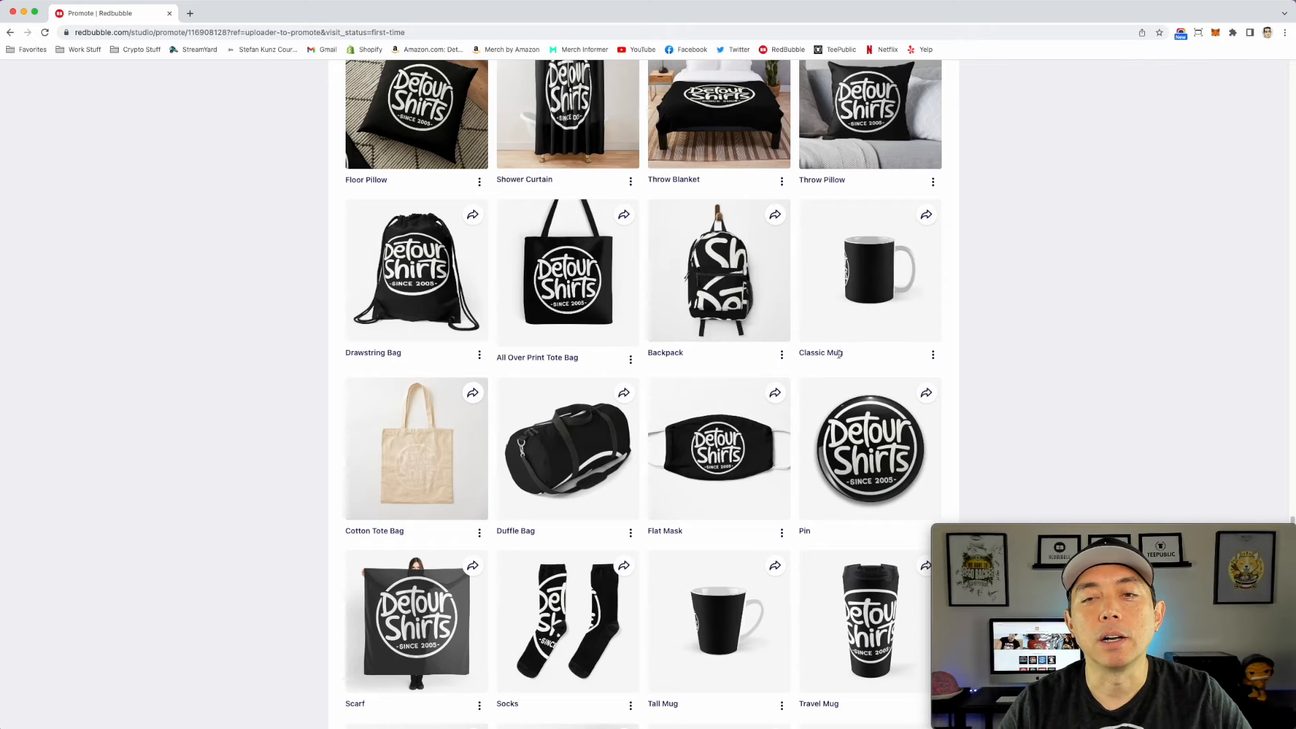
scroll(839, 353, up, 20)
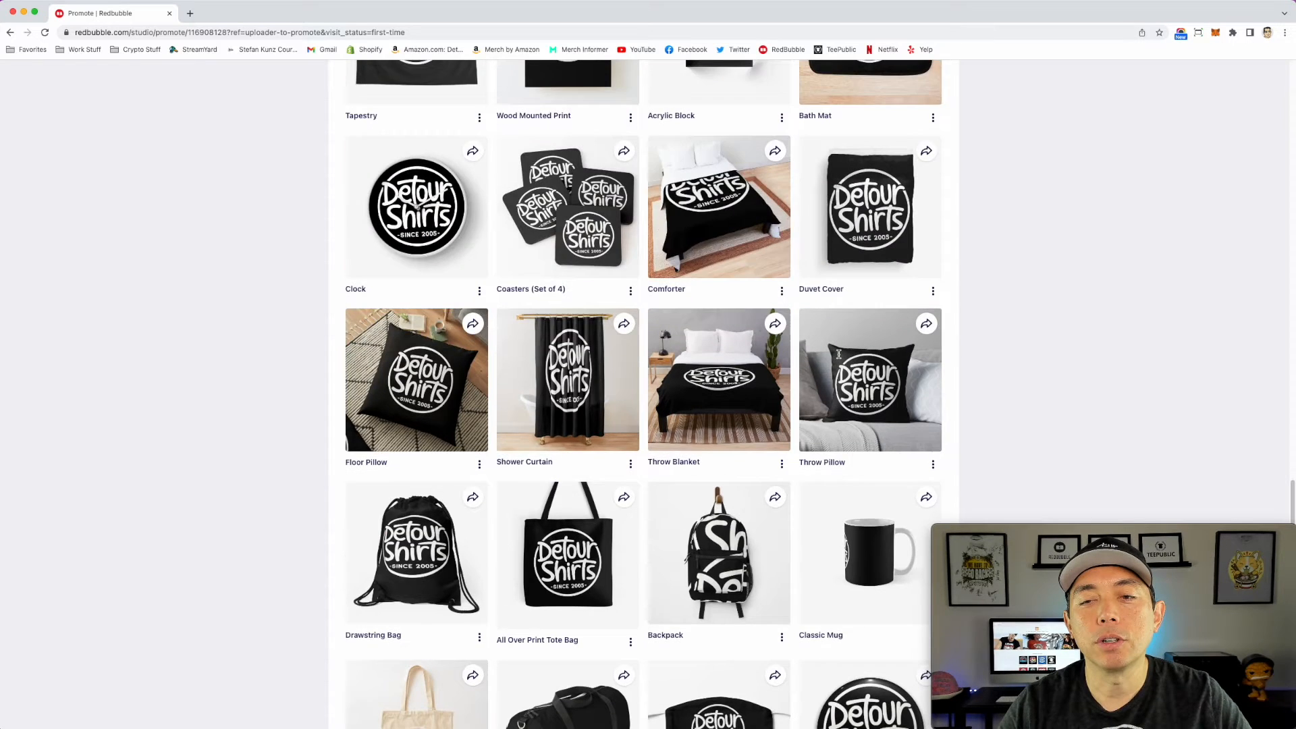
scroll(812, 389, up, 15)
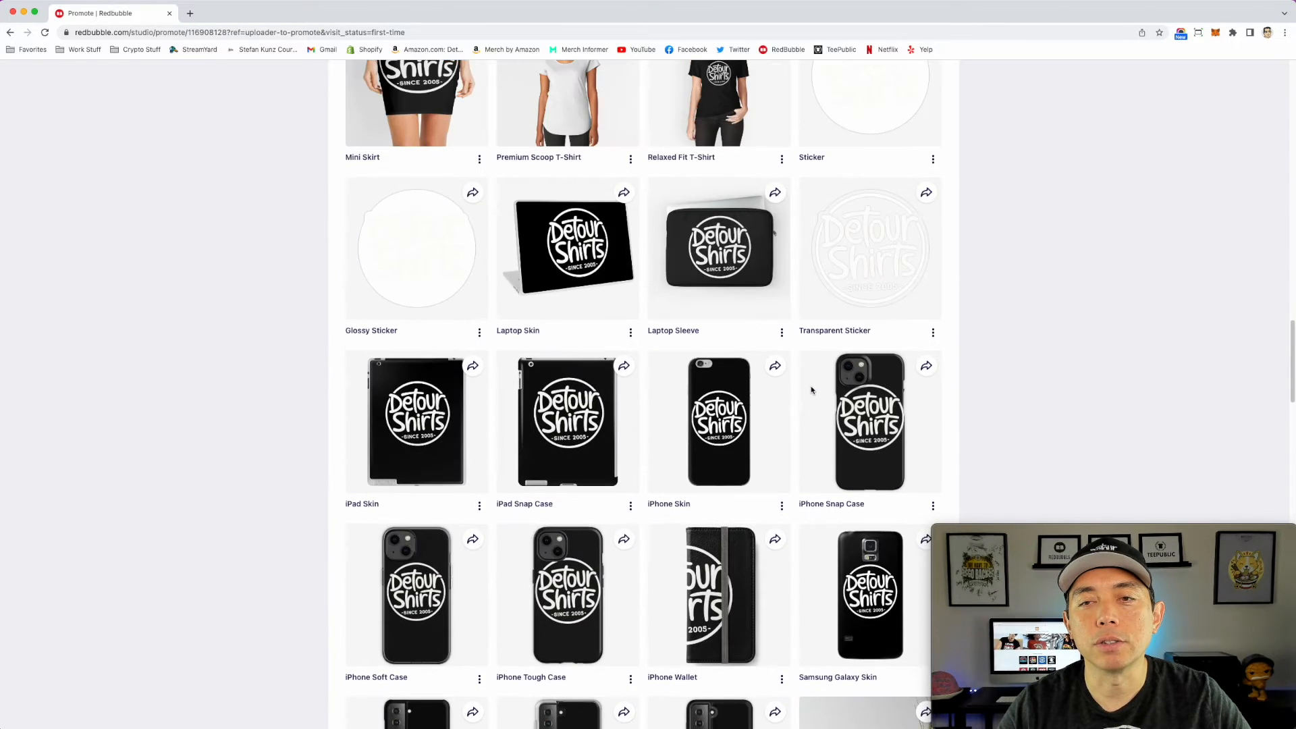
scroll(794, 406, up, 15)
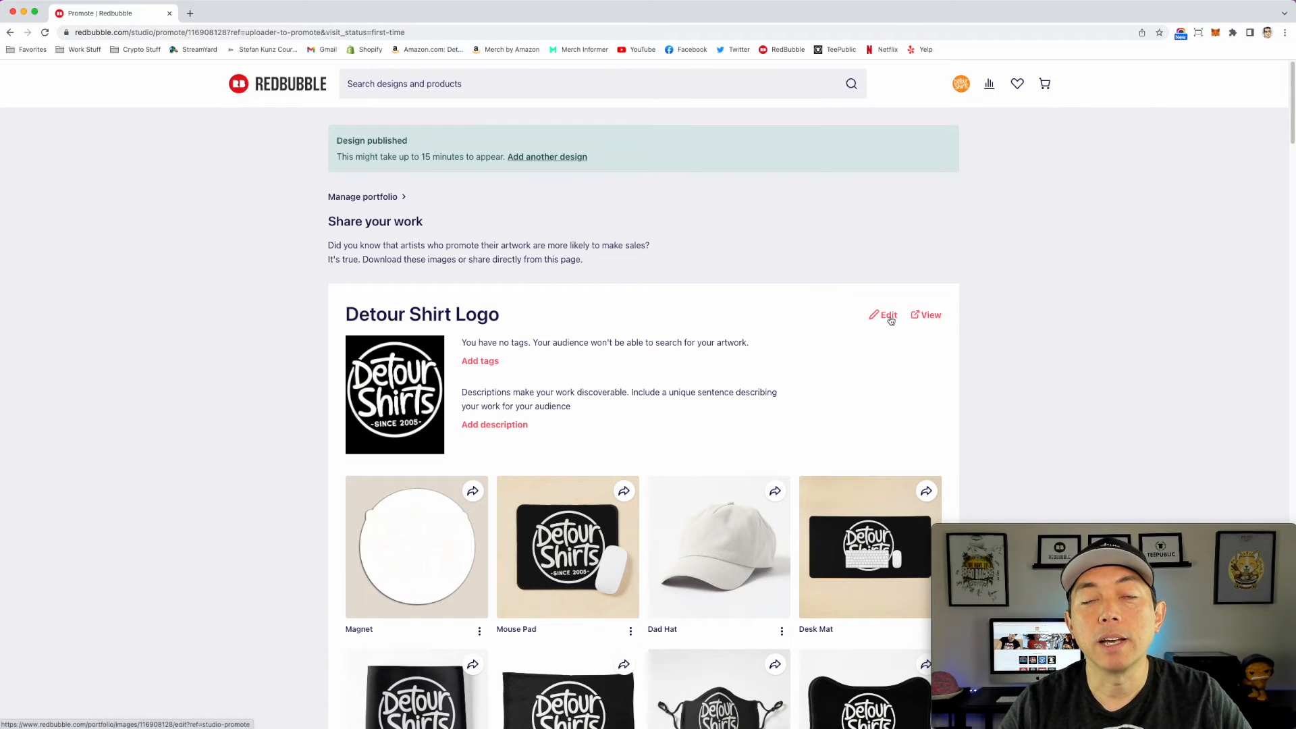
click(890, 319)
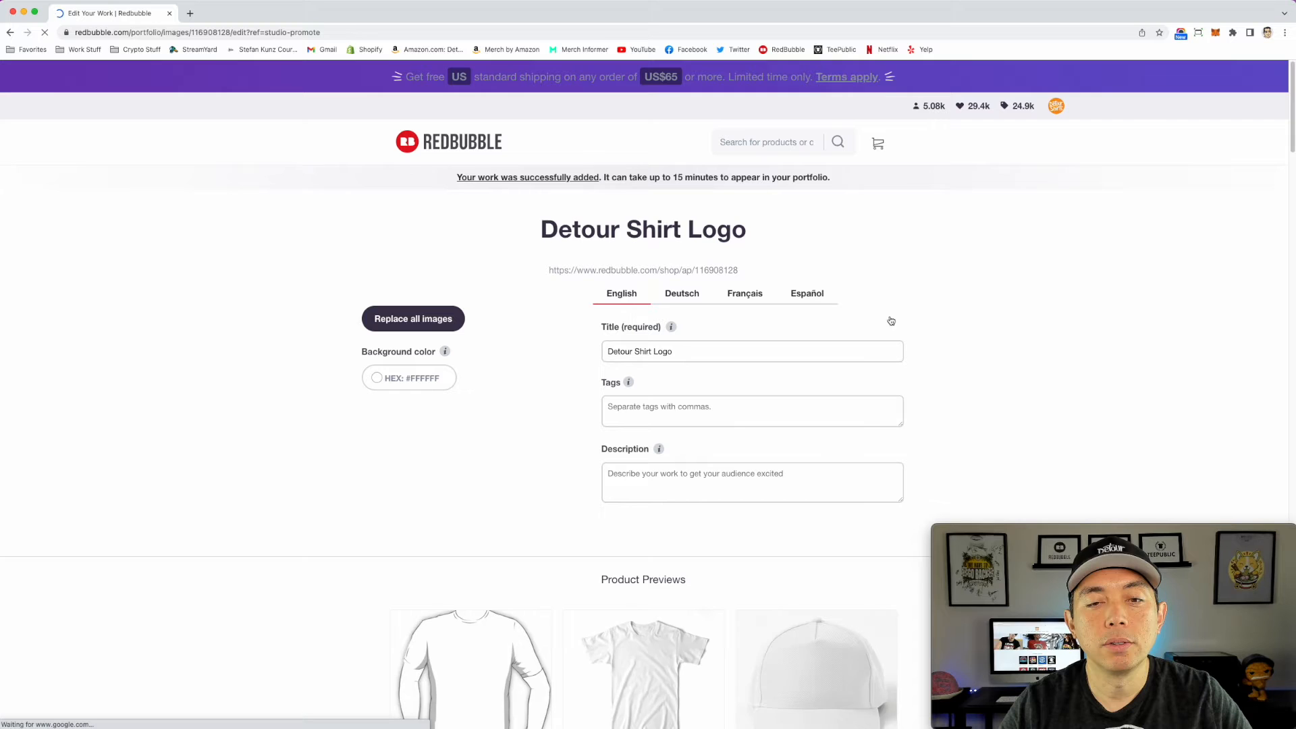
Step: In the Large Print Clothing settings, set the default color of the Premium Scoop T-Shirt and the Long T-Shirt to black
scroll(934, 349, down, 6)
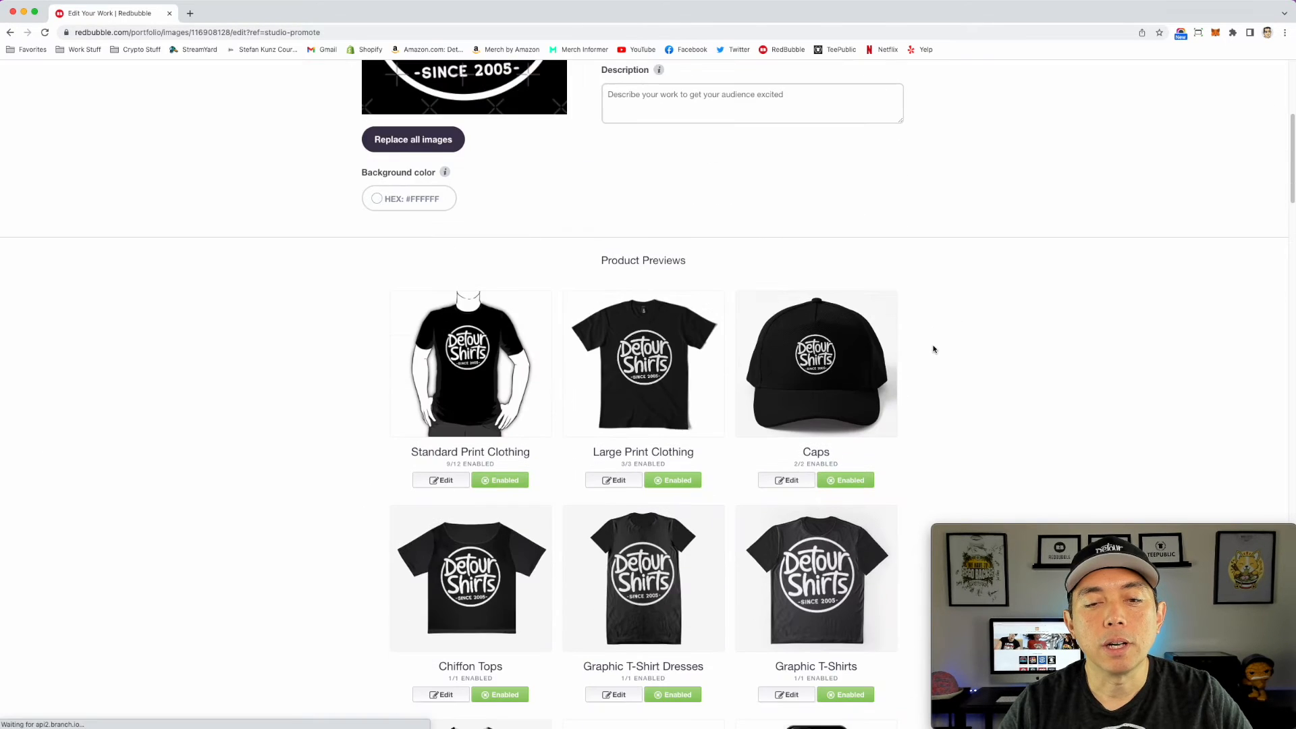
scroll(665, 385, down, 2)
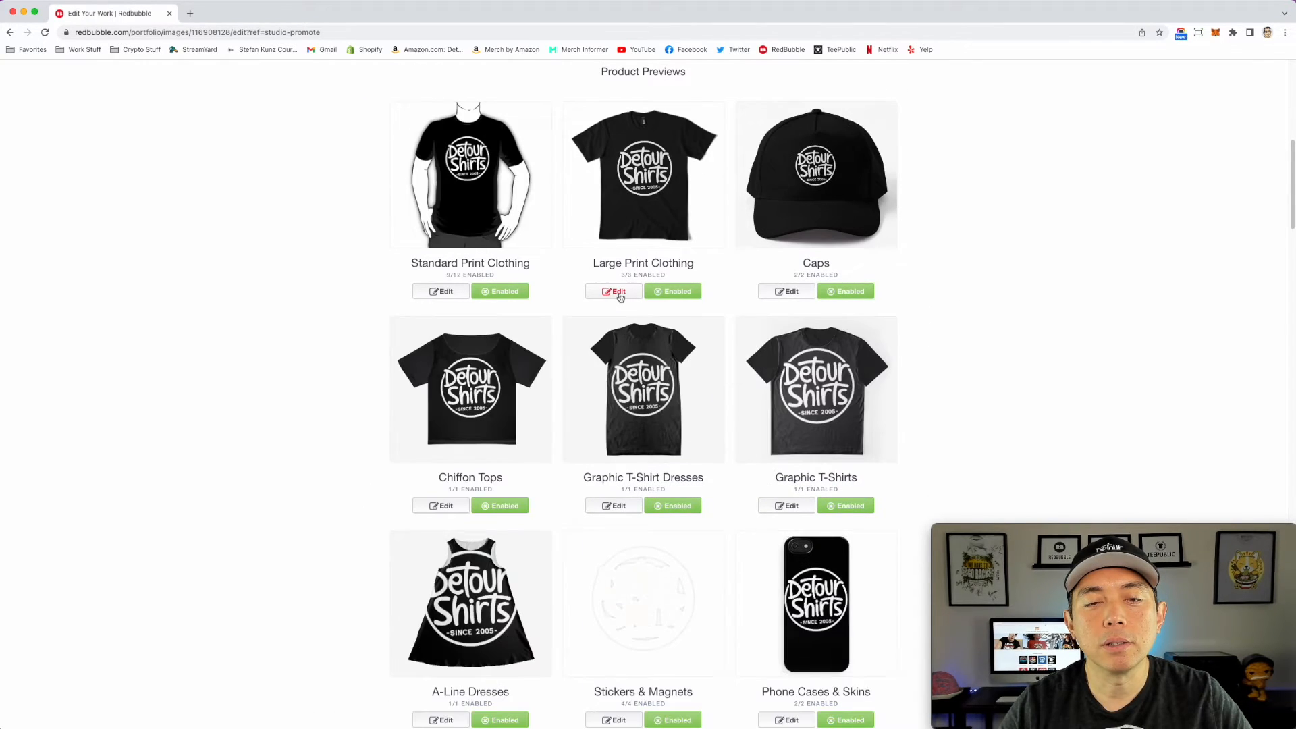
click(623, 297)
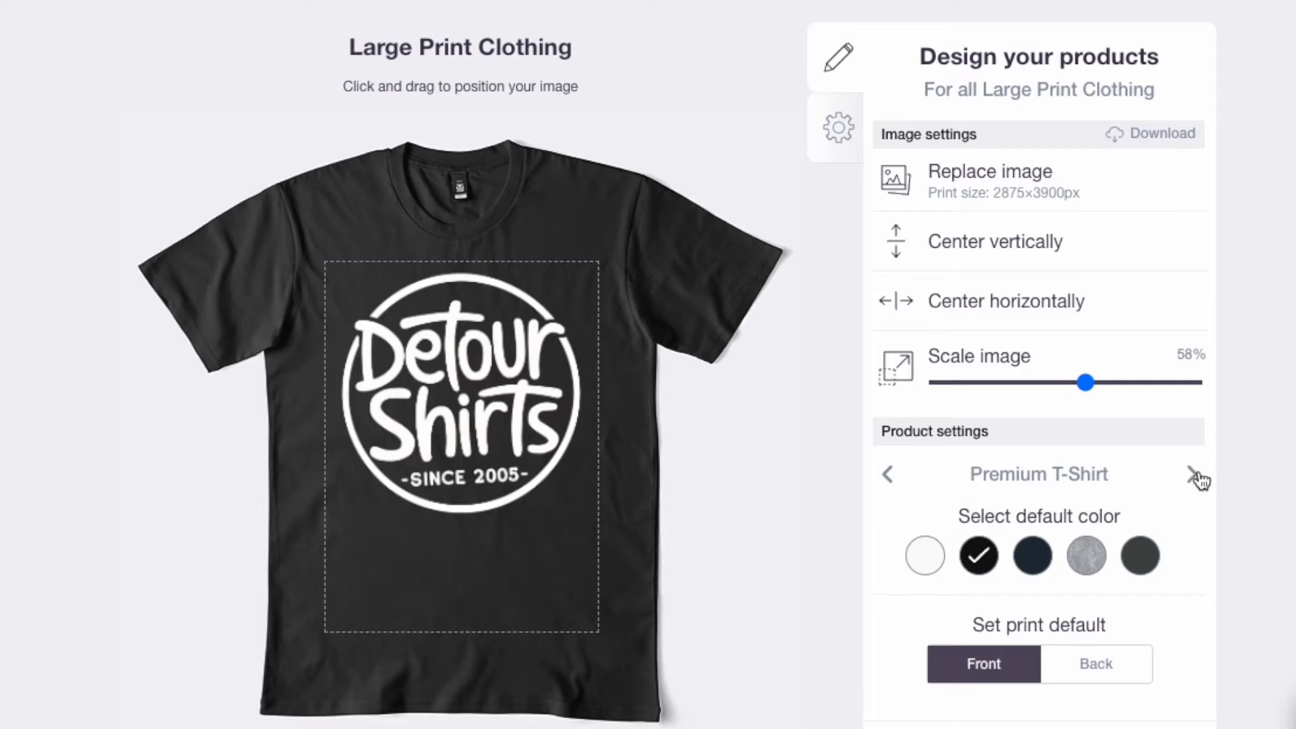
click(1193, 475)
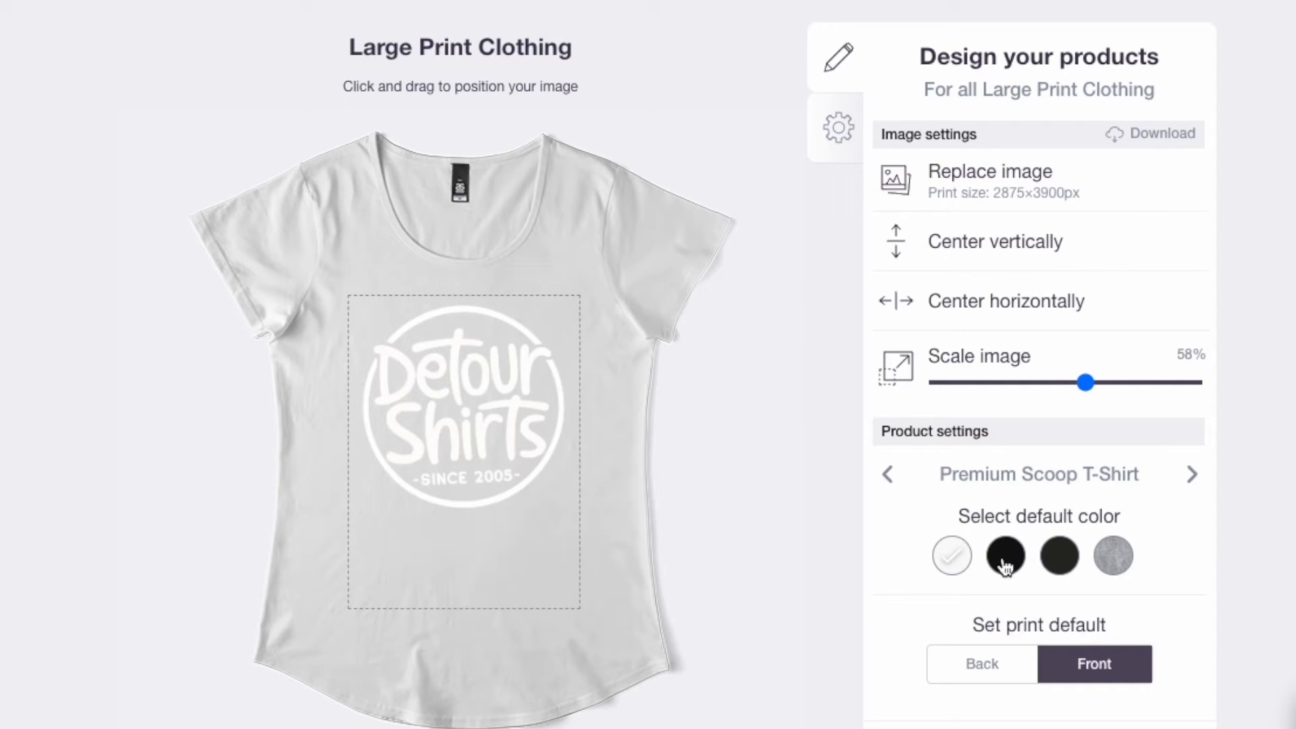
click(1005, 560)
click(1193, 474)
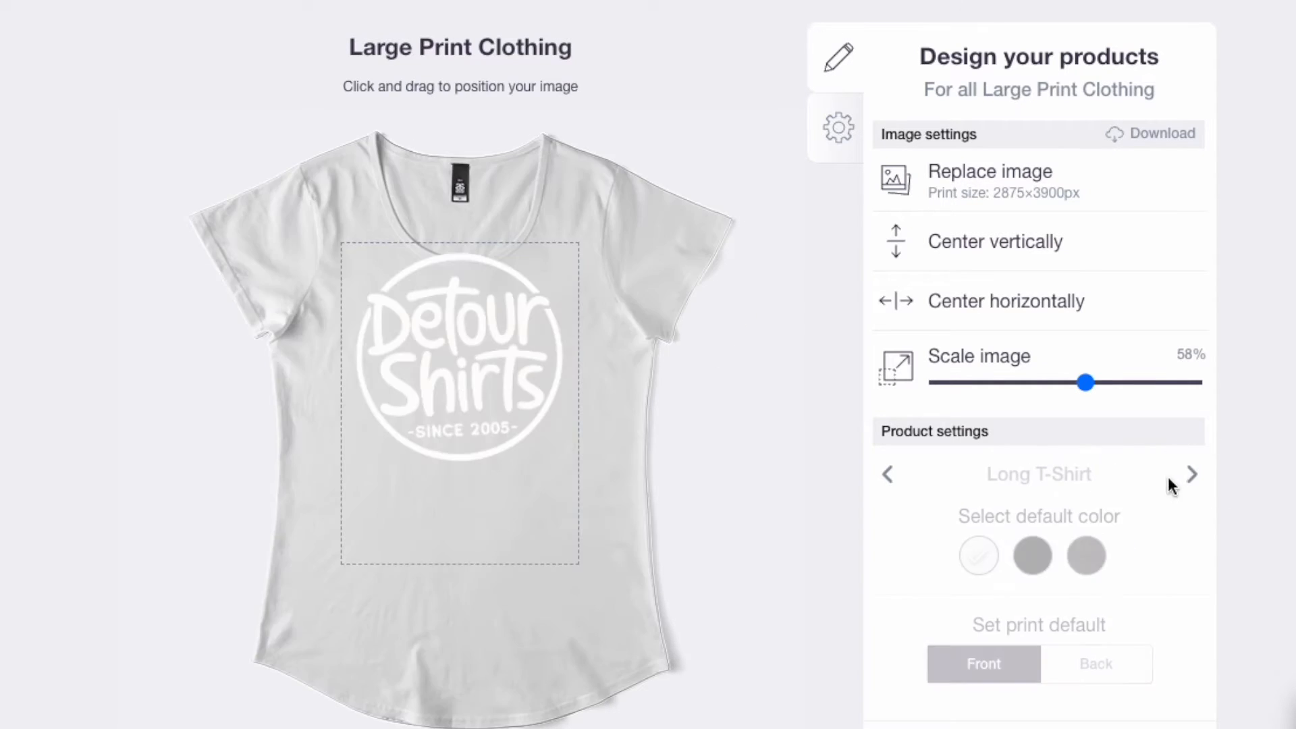
click(1036, 571)
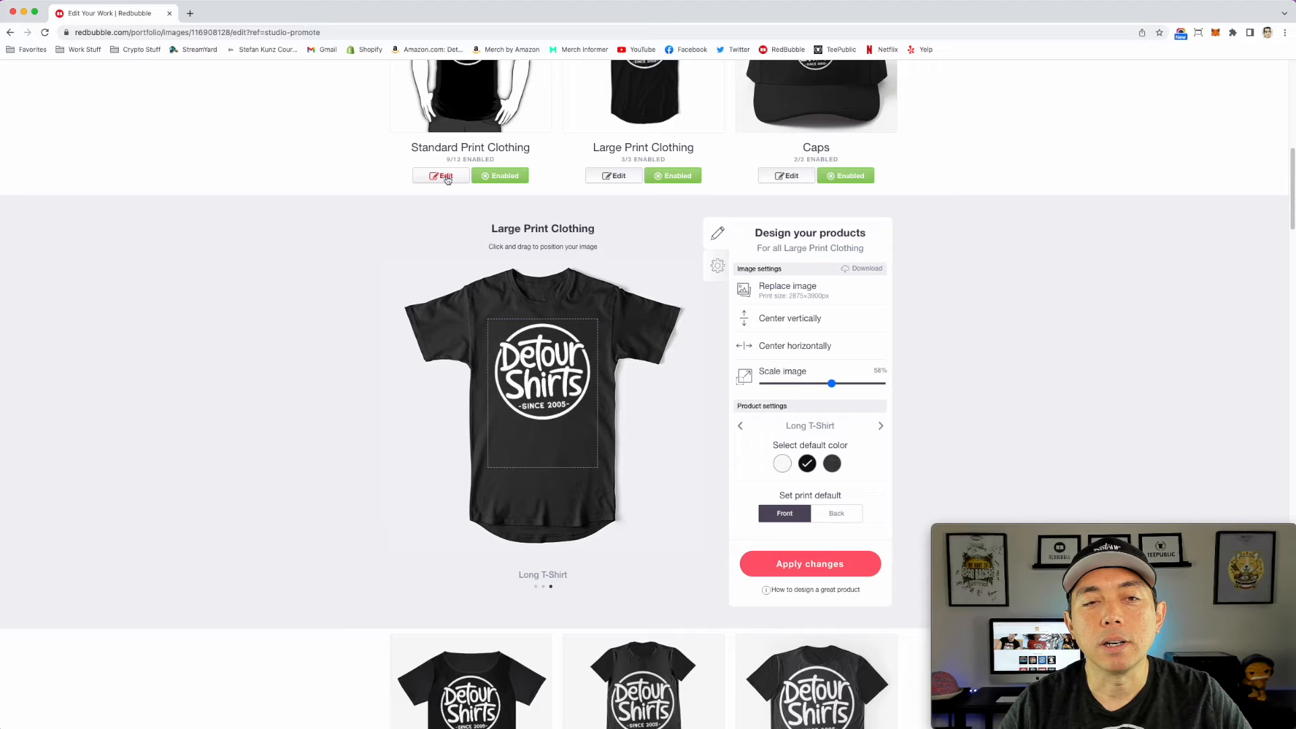
Step: Open the Standard Print Clothing settings and check the available garment styles, keeping Essential T-Shirt selected
click(446, 177)
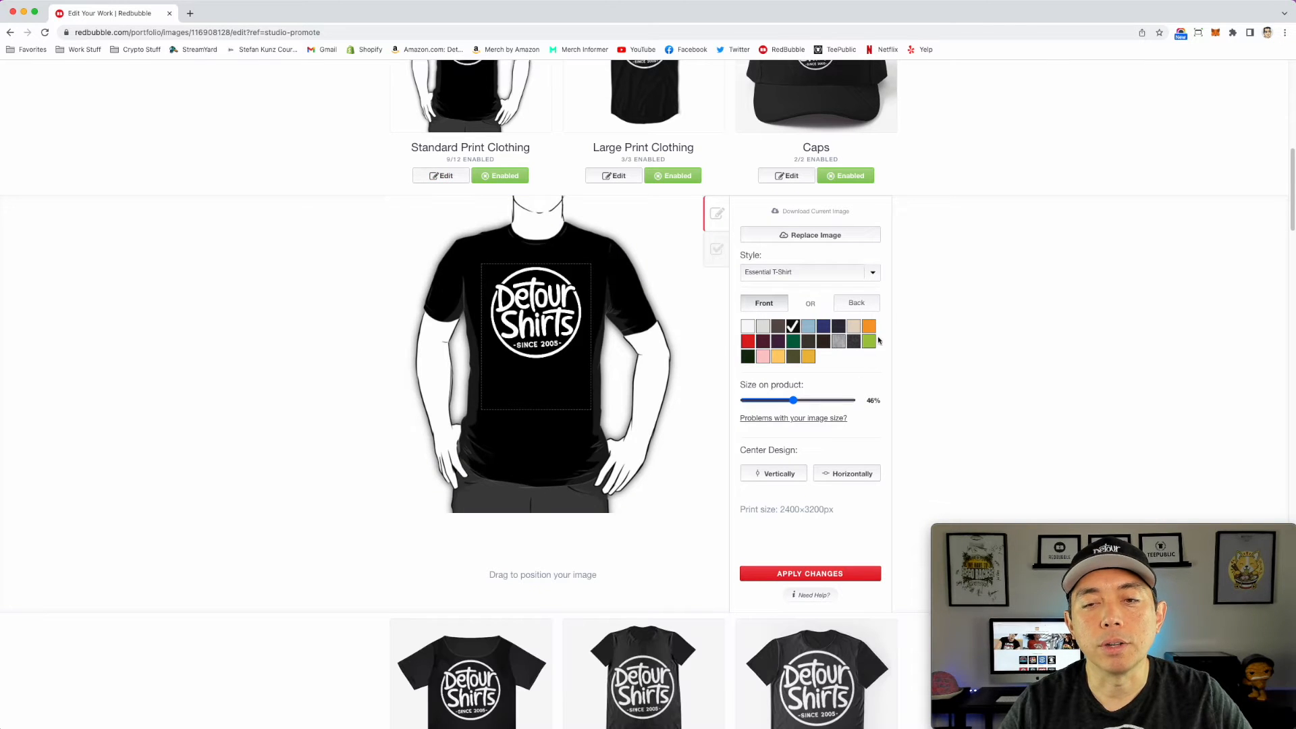
click(870, 278)
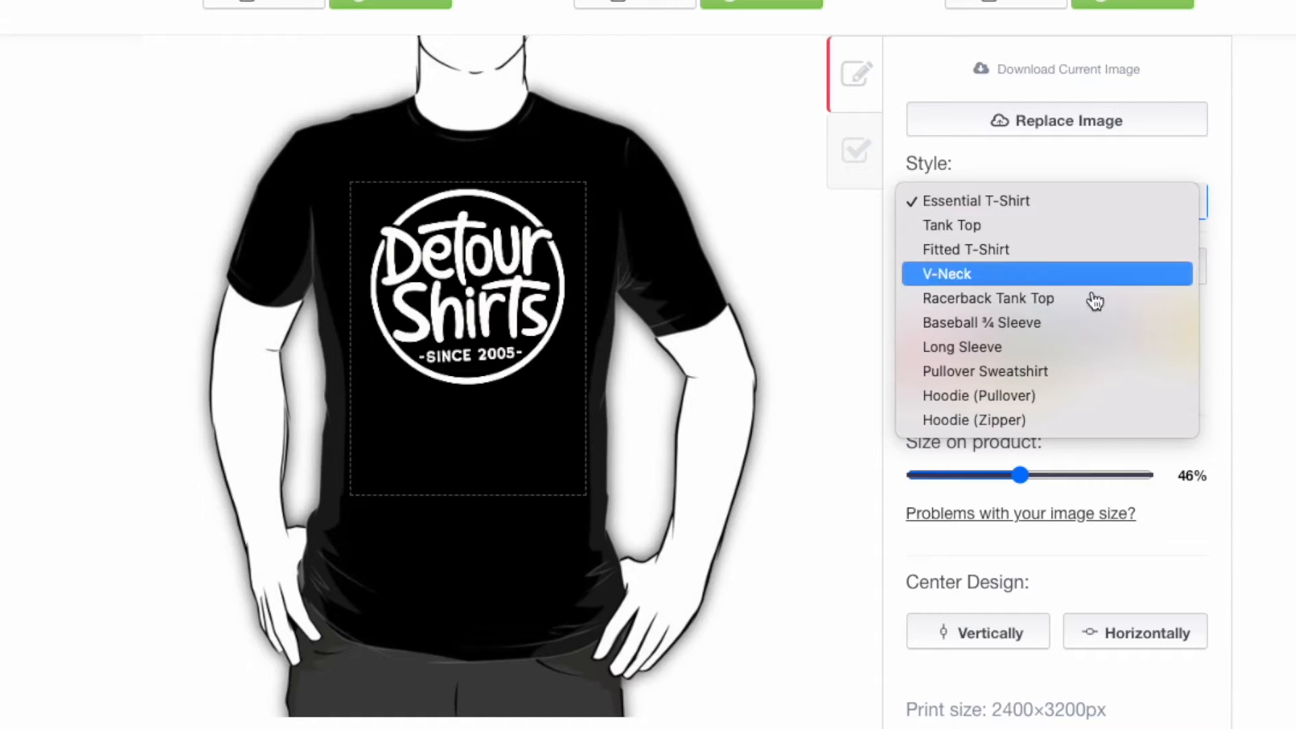
click(1285, 335)
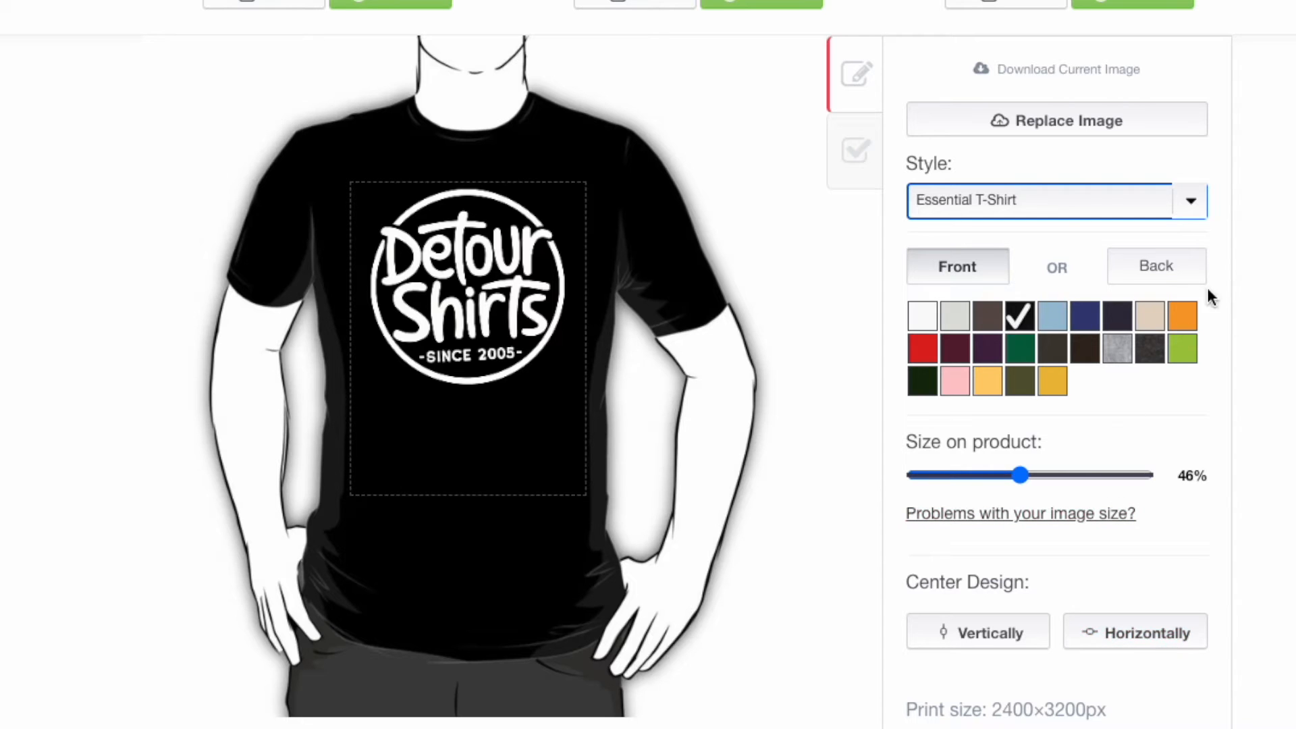
click(1197, 206)
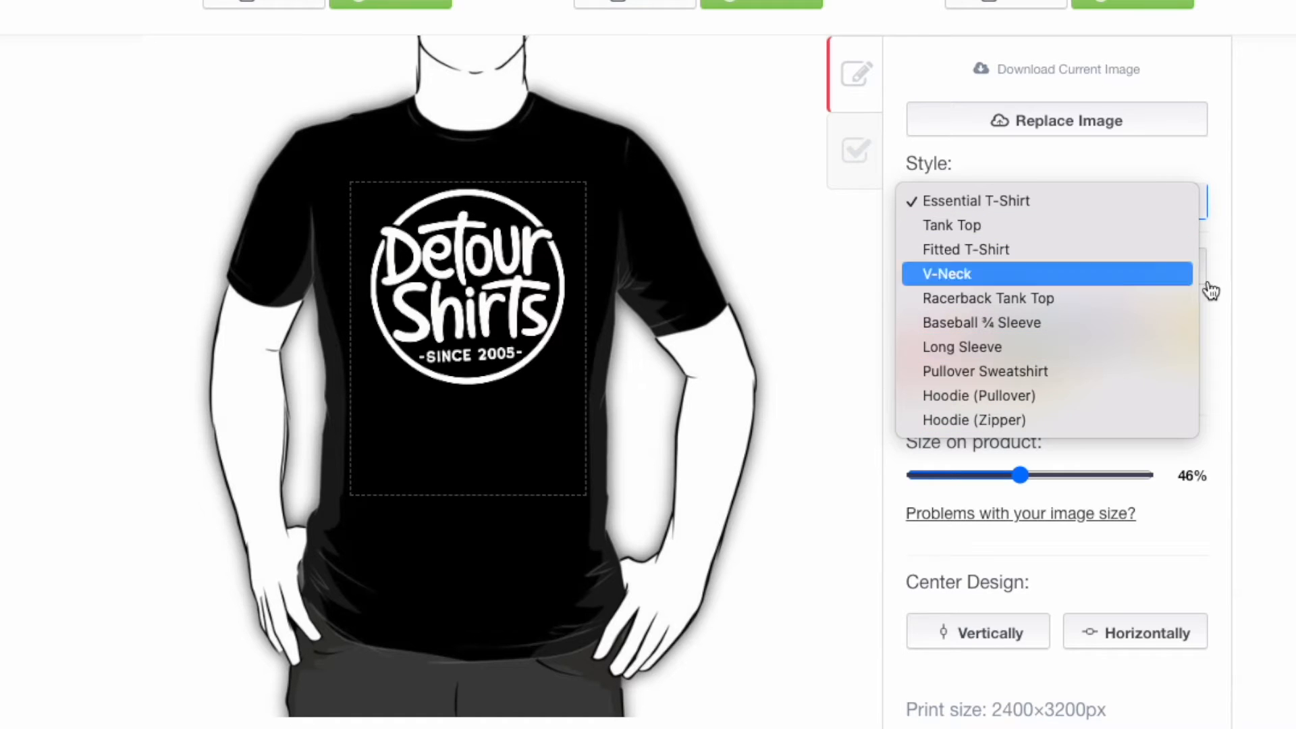
click(1287, 217)
Step: Open the Caps settings and set the Dad Hat's default color to black
scroll(864, 153, up, 3)
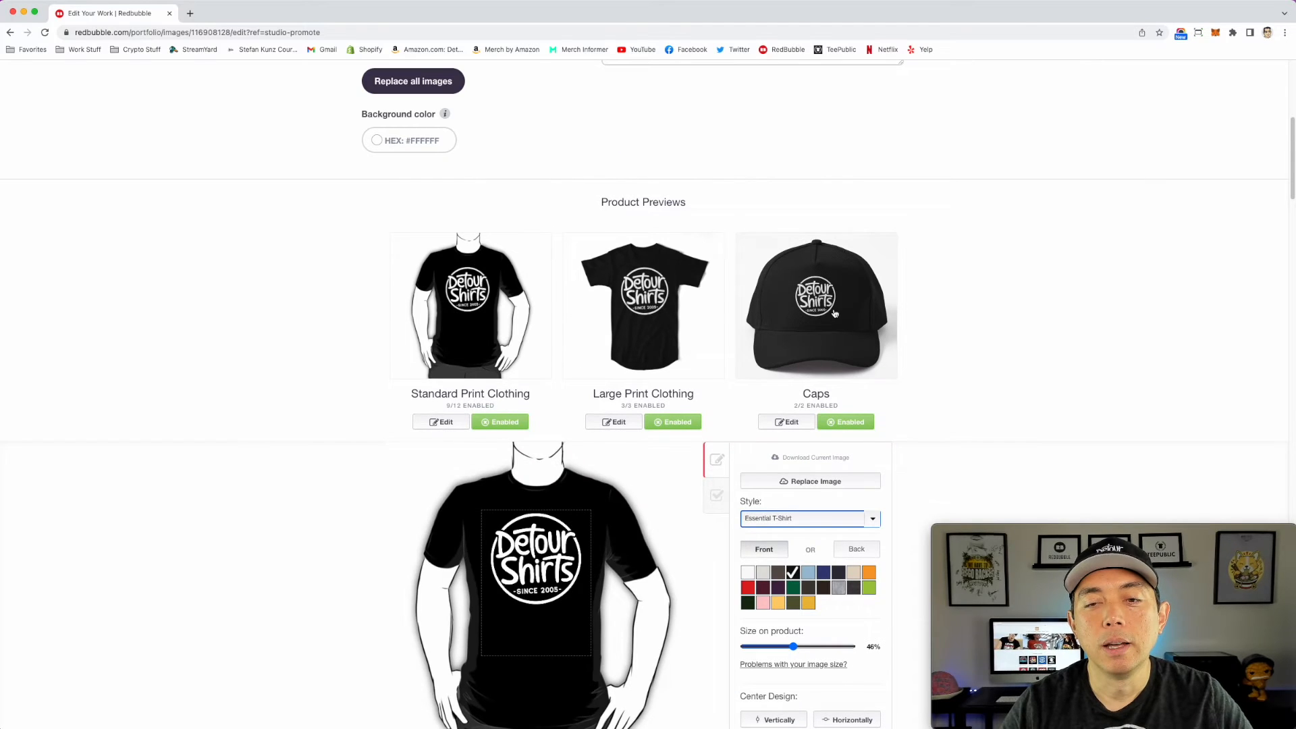
click(871, 338)
scroll(827, 560, down, 2)
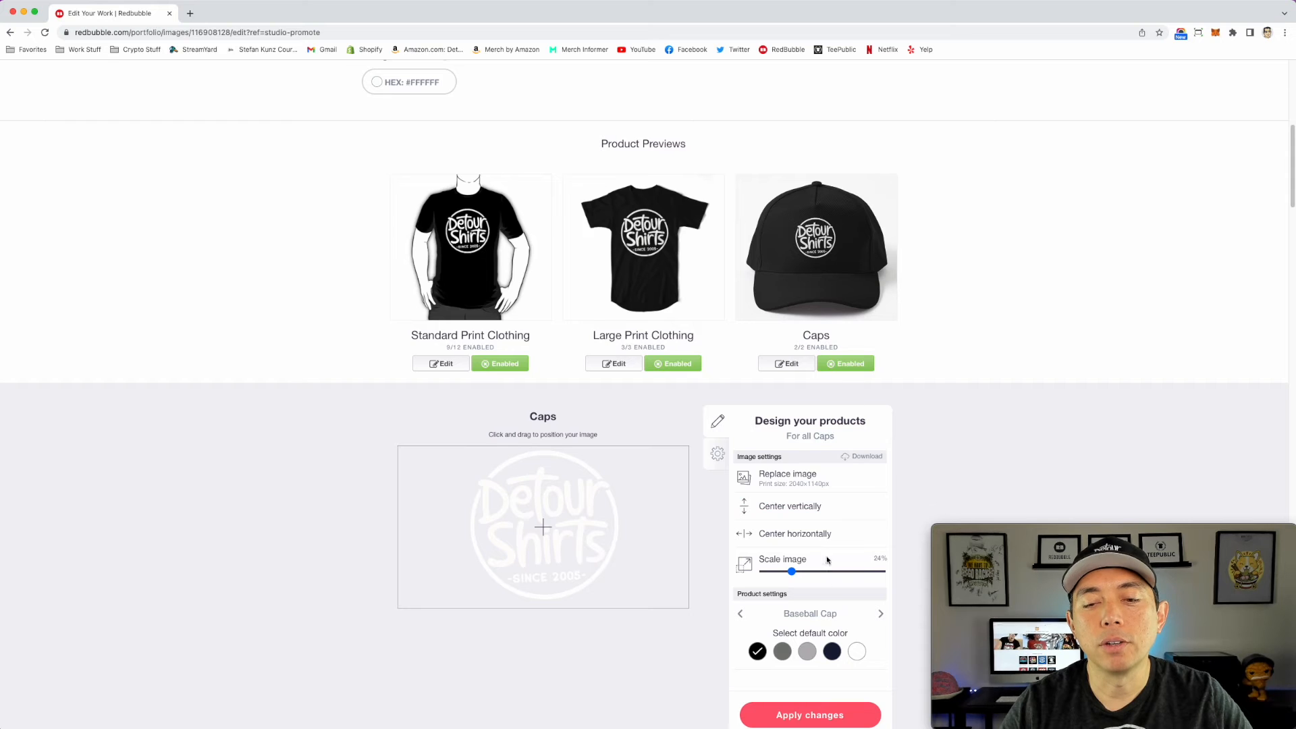
scroll(827, 560, down, 6)
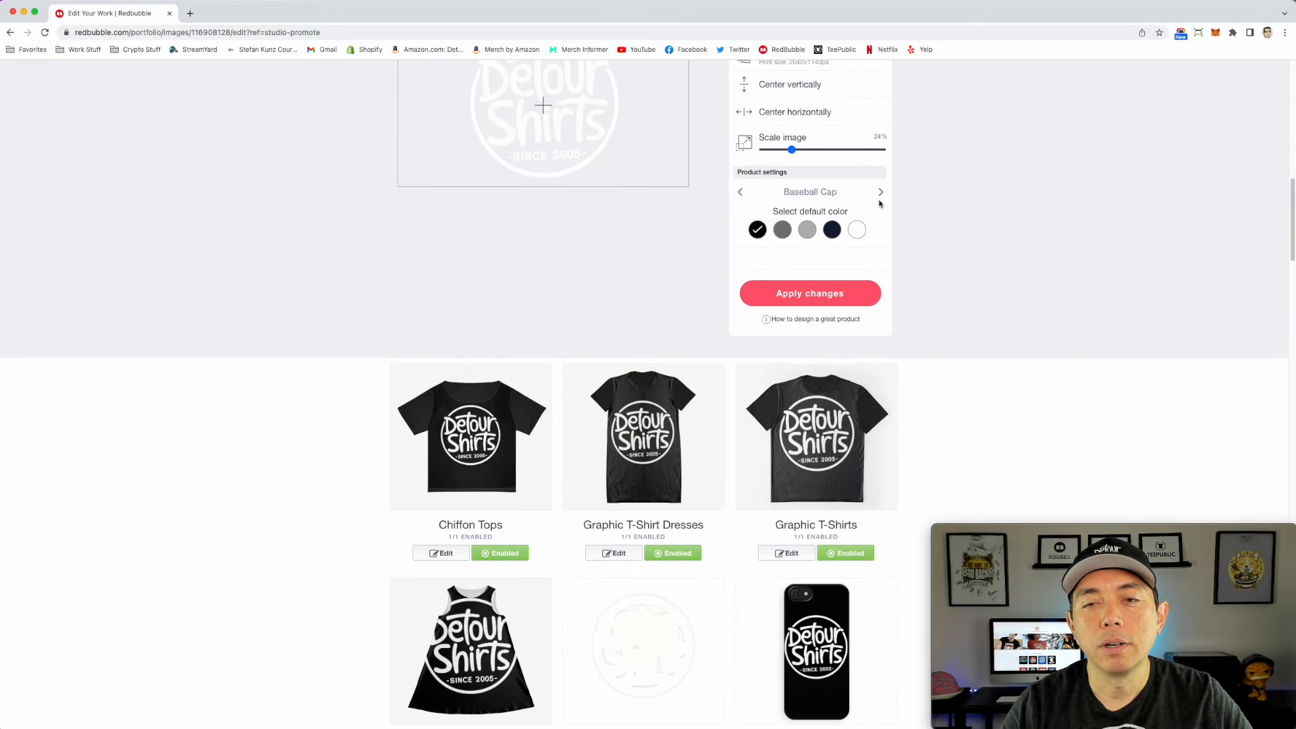
click(880, 193)
click(757, 231)
scroll(962, 307, up, 5)
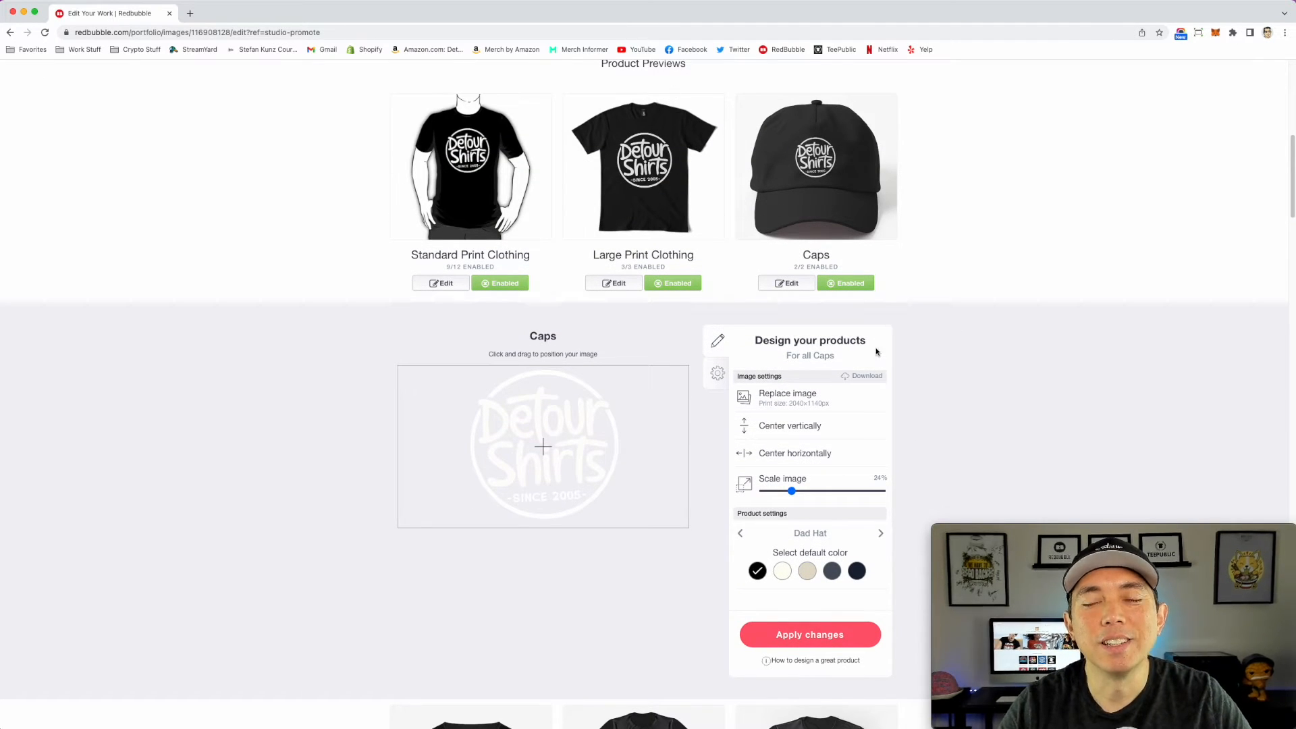
Step: Look through the product previews below Caps, open the Prints, Cards & Posters settings and examine the design's placement and background color
scroll(876, 351, down, 6)
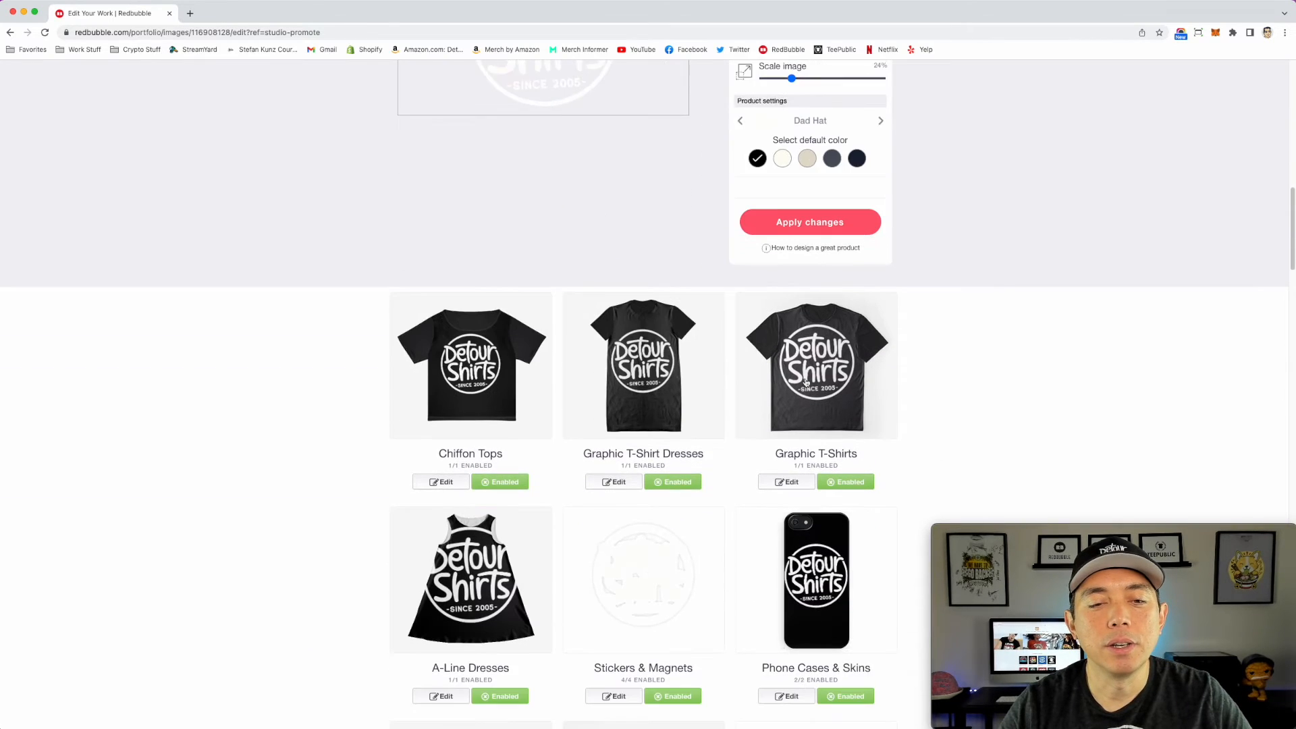
scroll(805, 382, down, 5)
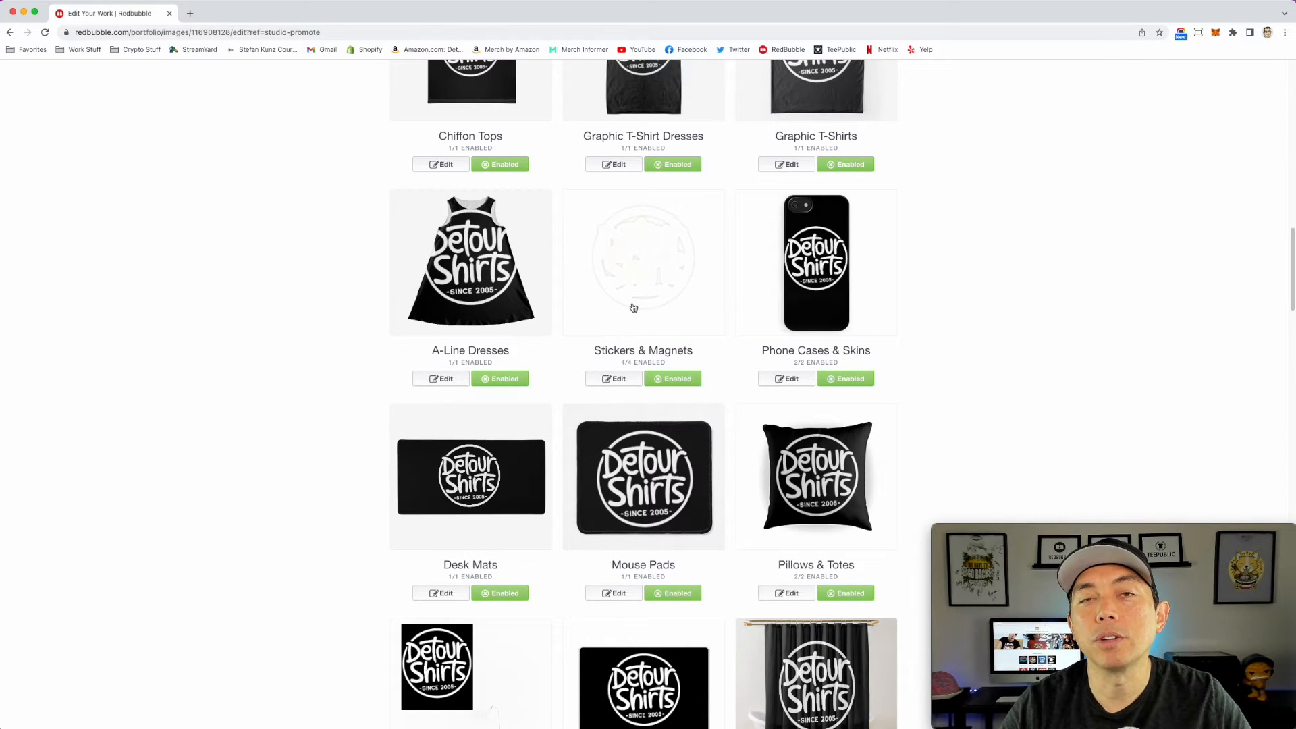
scroll(651, 306, down, 3)
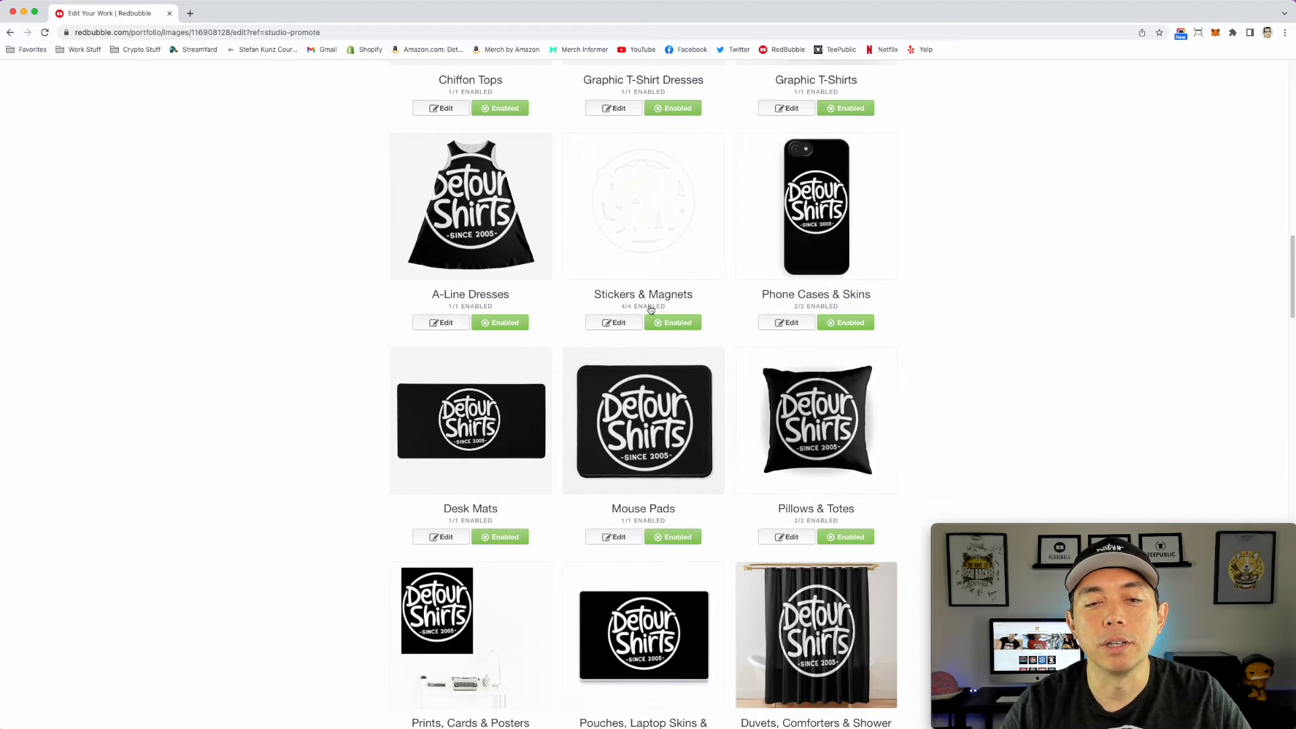
scroll(650, 331, down, 4)
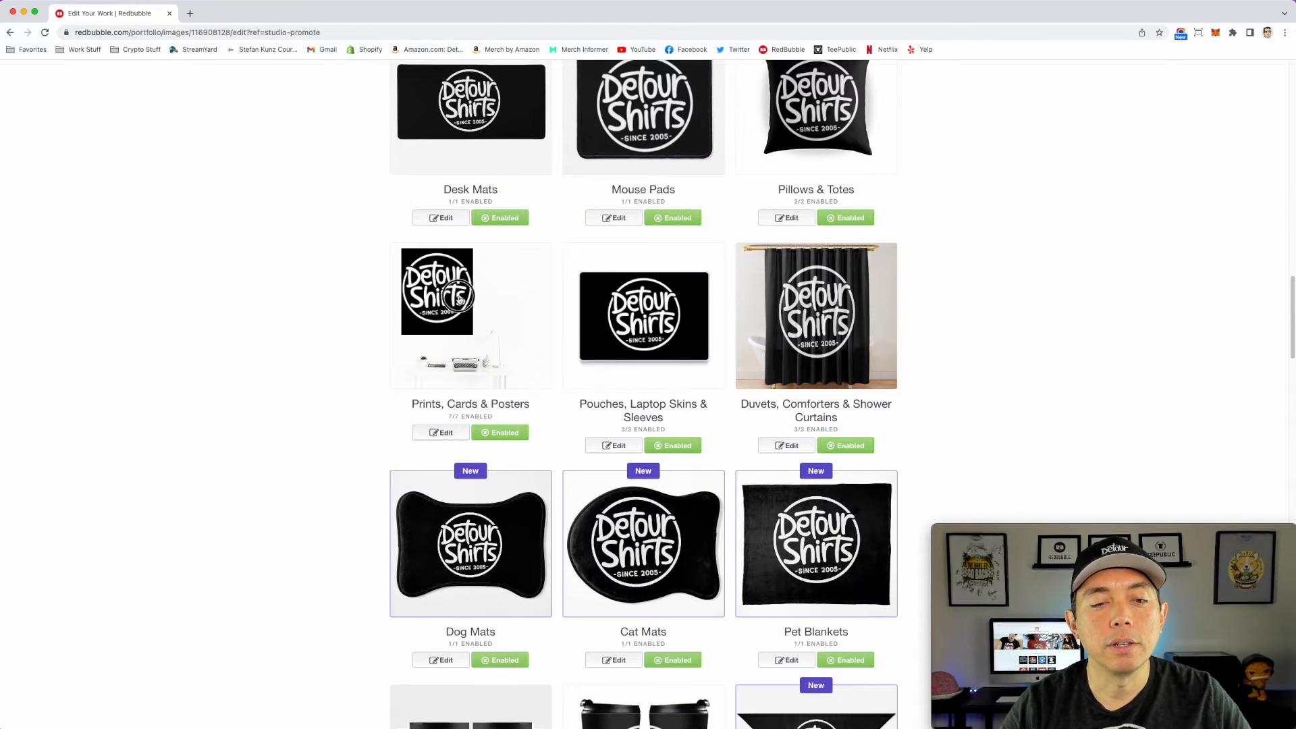
click(459, 299)
scroll(634, 324, up, 3)
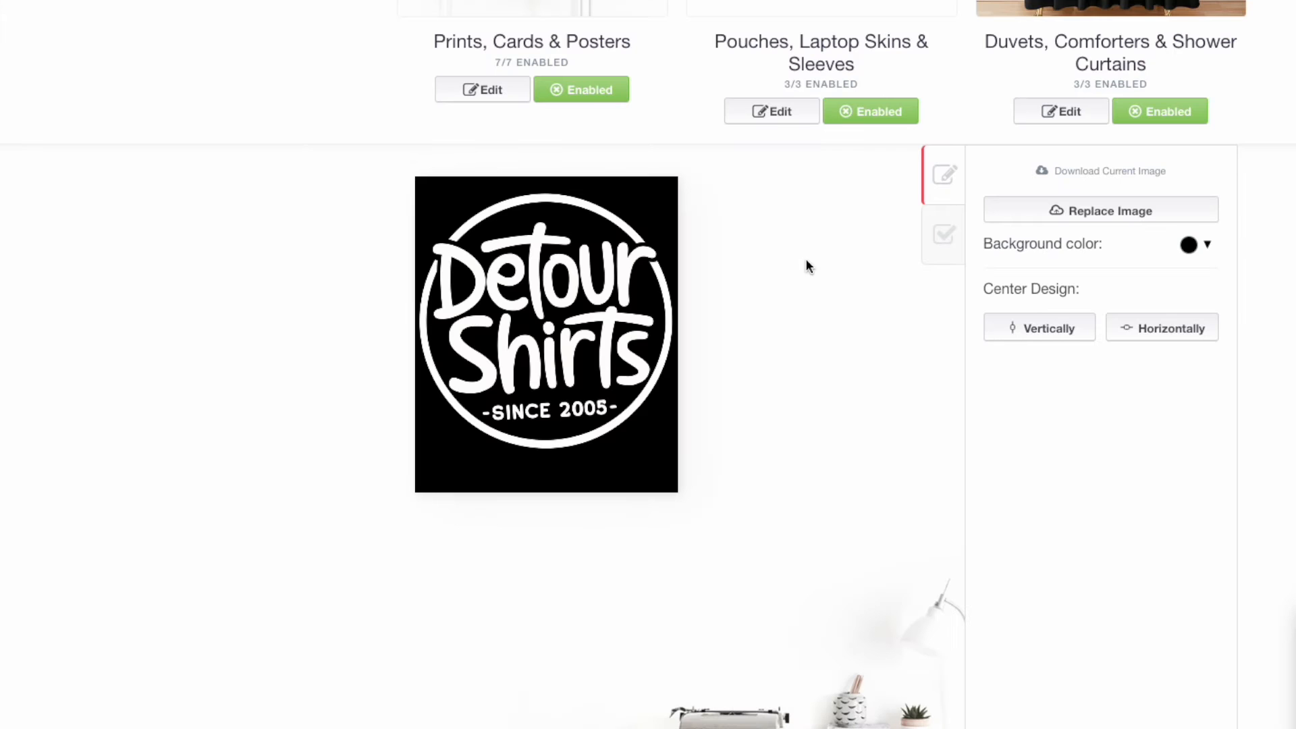
scroll(725, 291, up, 1)
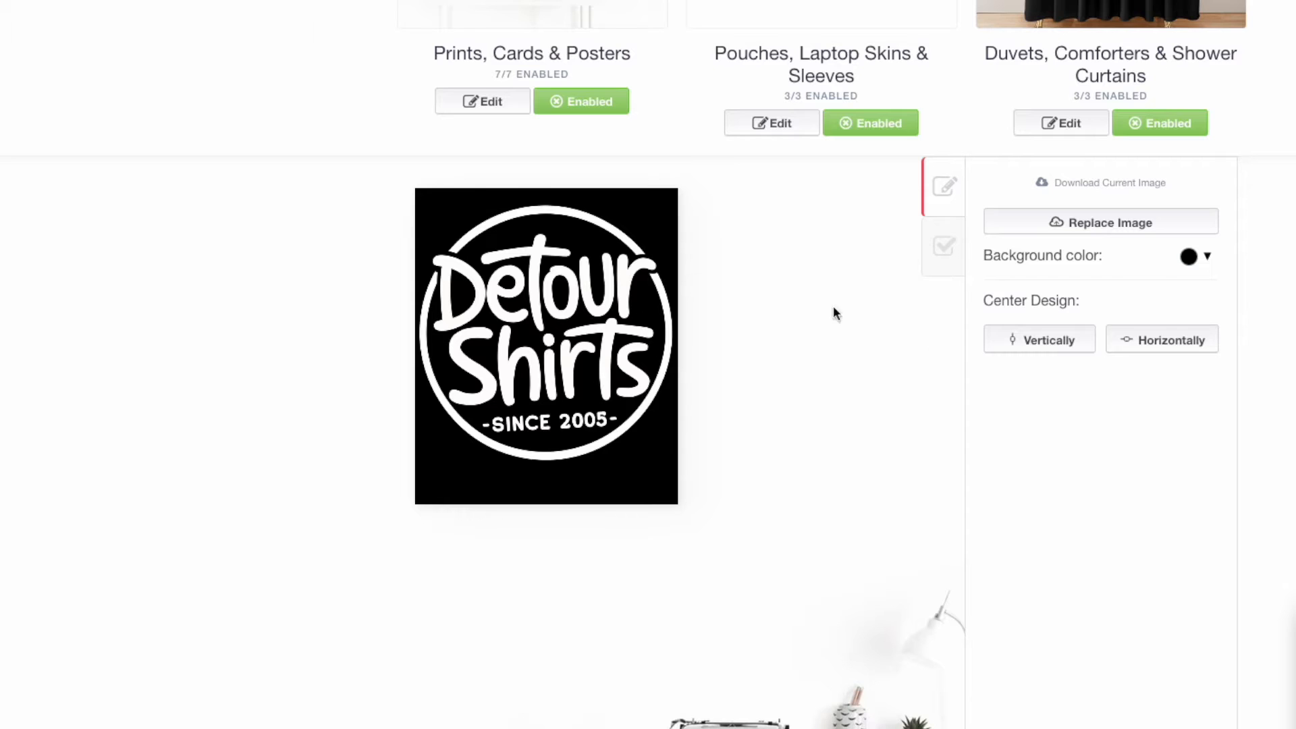
scroll(953, 342, down, 2)
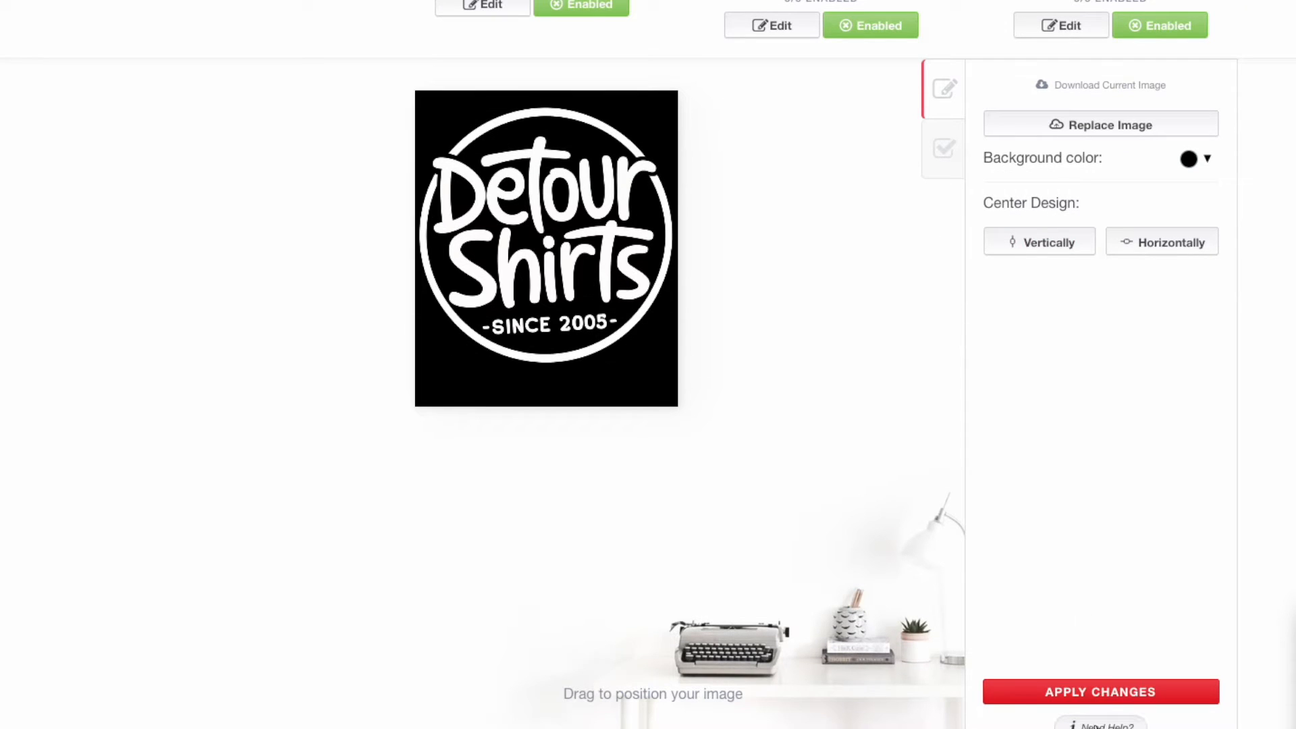
scroll(1107, 633, down, 3)
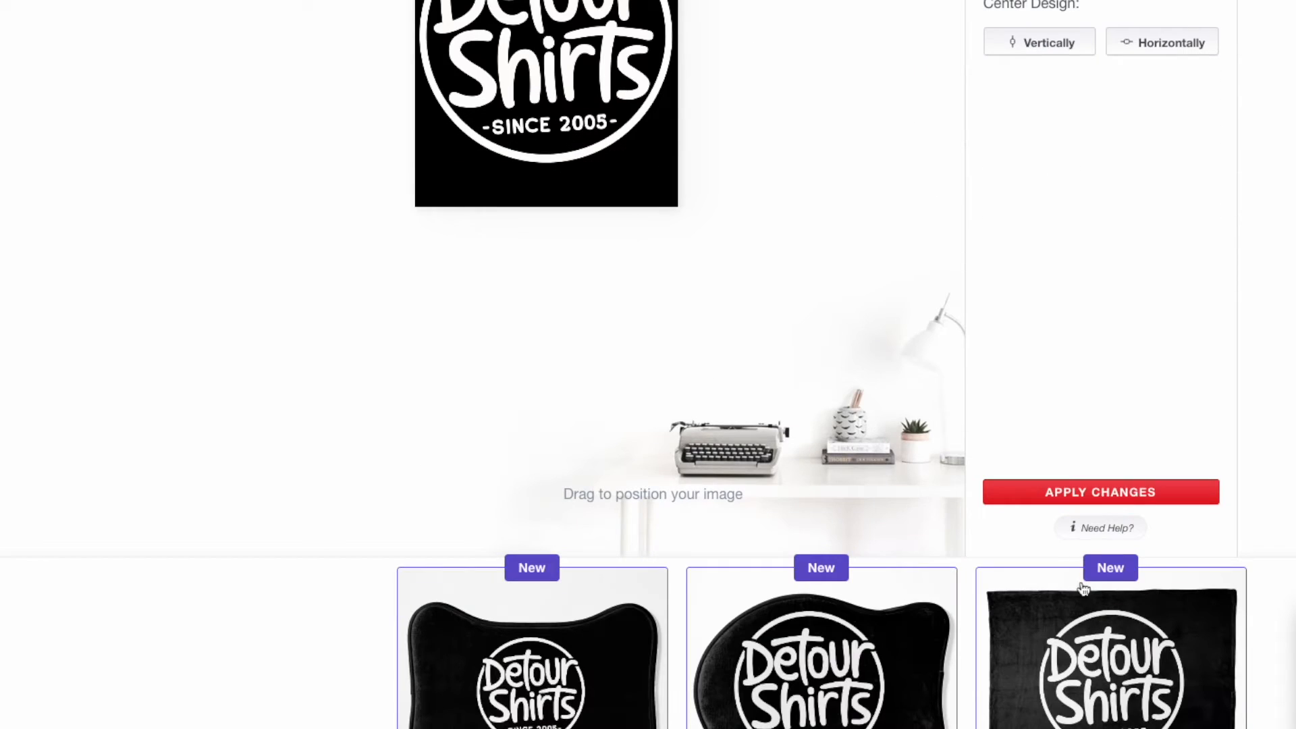
Step: Open the help article on dimensions and format and check the minimum resolutions for Stationery products
click(1078, 537)
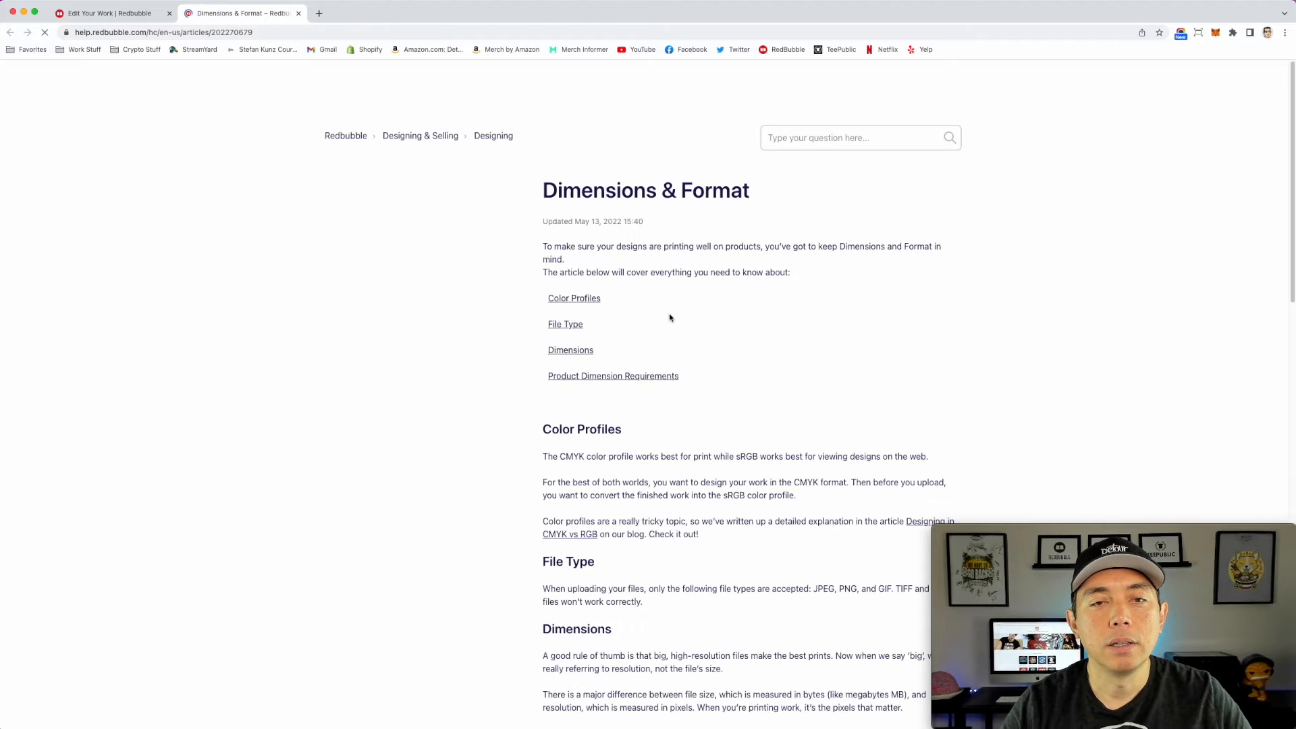
scroll(732, 327, down, 5)
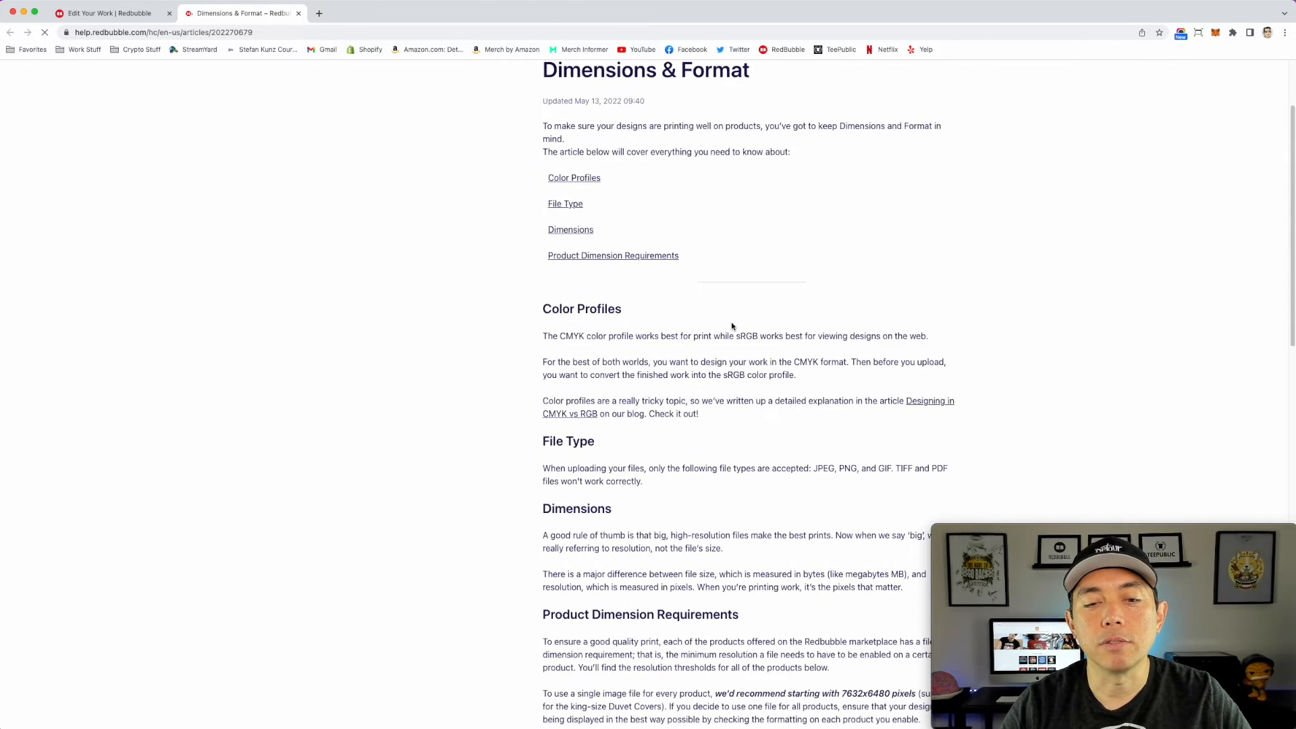
scroll(732, 327, down, 7)
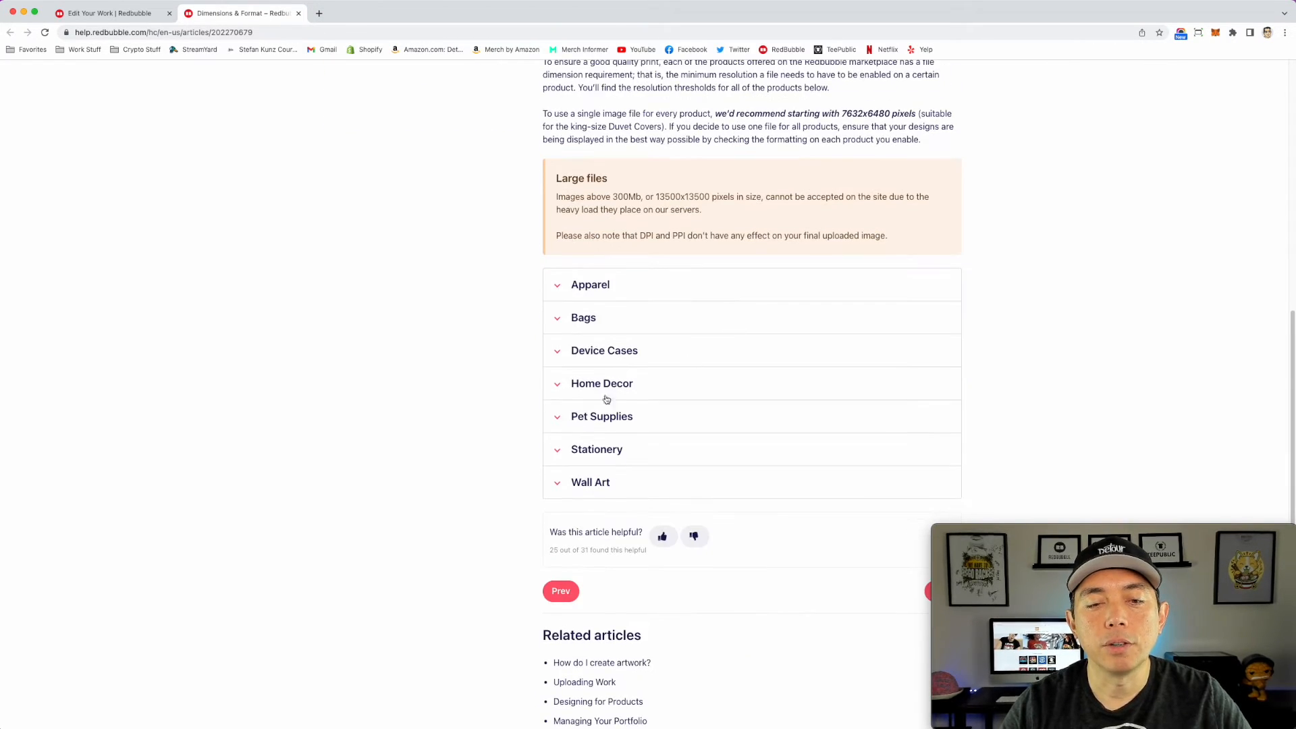
click(559, 453)
scroll(668, 398, down, 3)
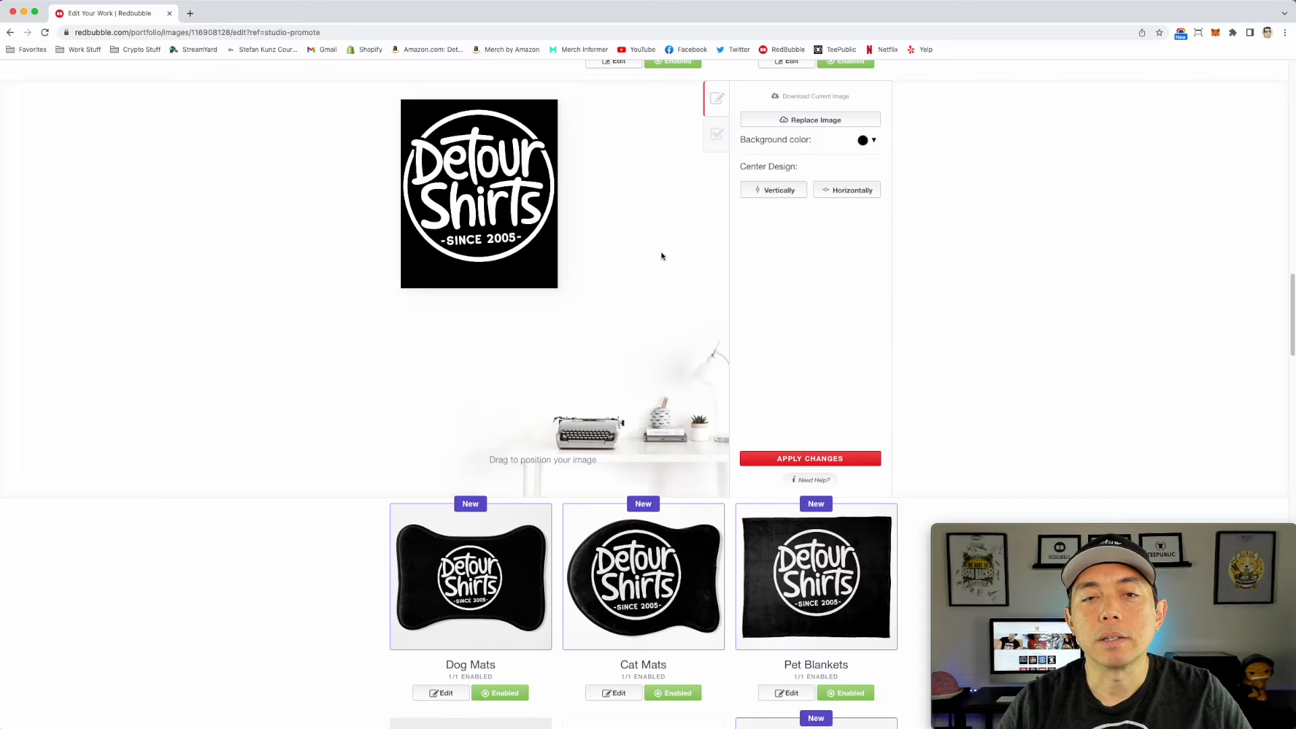
scroll(616, 247, down, 4)
scroll(616, 247, down, 5)
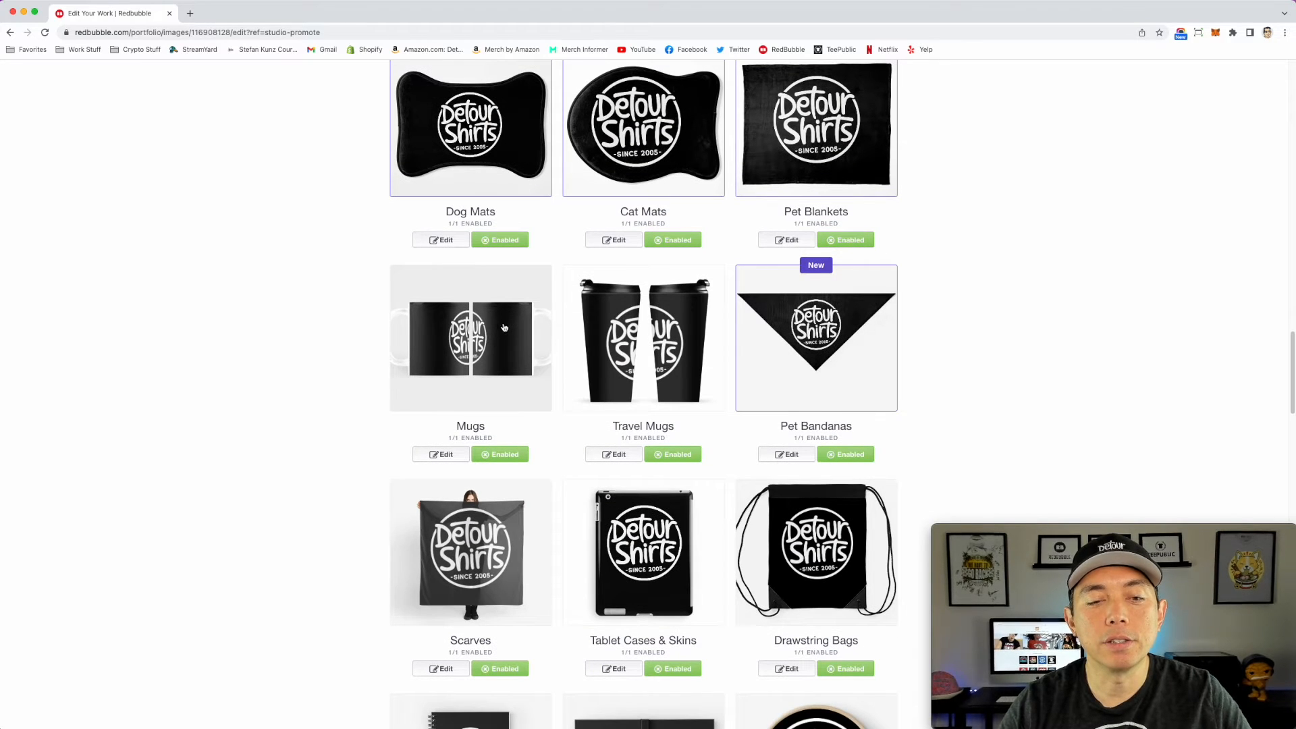
Step: Open the Mugs settings and set the design's size on the product to 20%
click(500, 352)
scroll(500, 351, down, 7)
scroll(500, 351, up, 4)
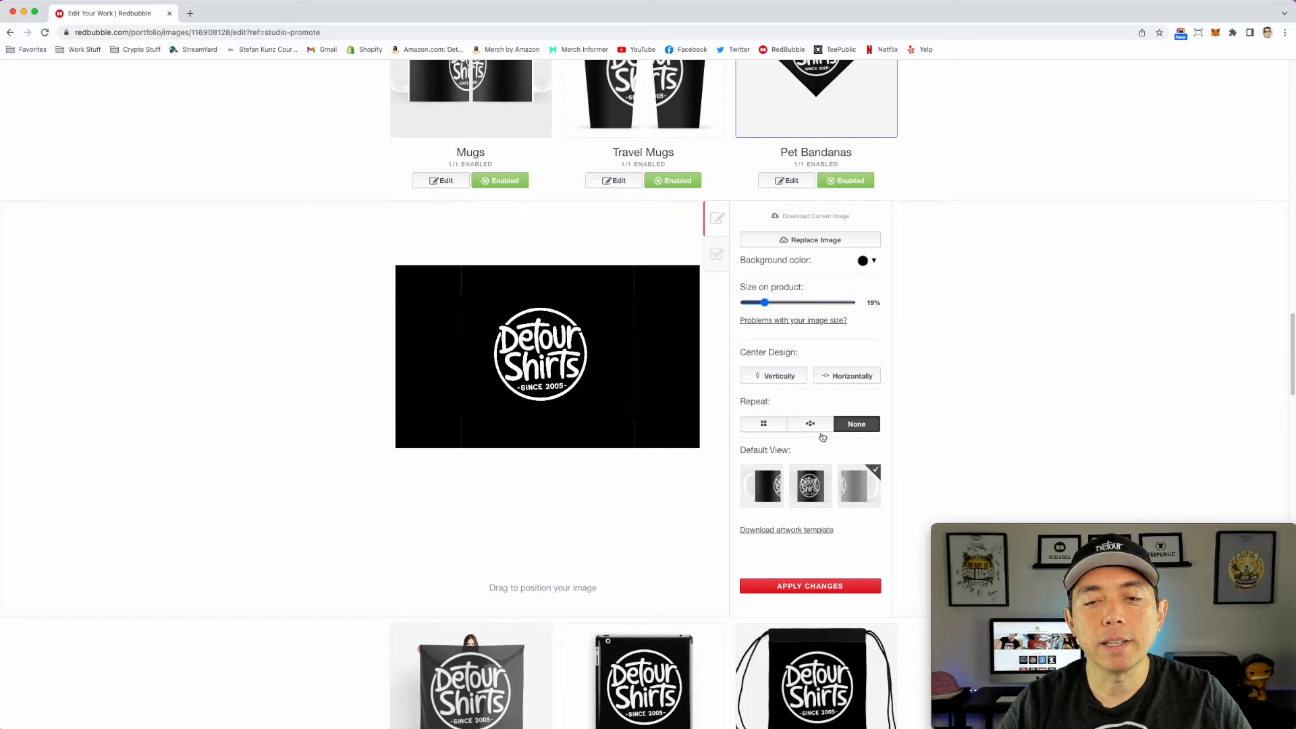
mouse_move(764, 303)
mouse_down()
mouse_move(753, 303)
mouse_move(766, 303)
mouse_up()
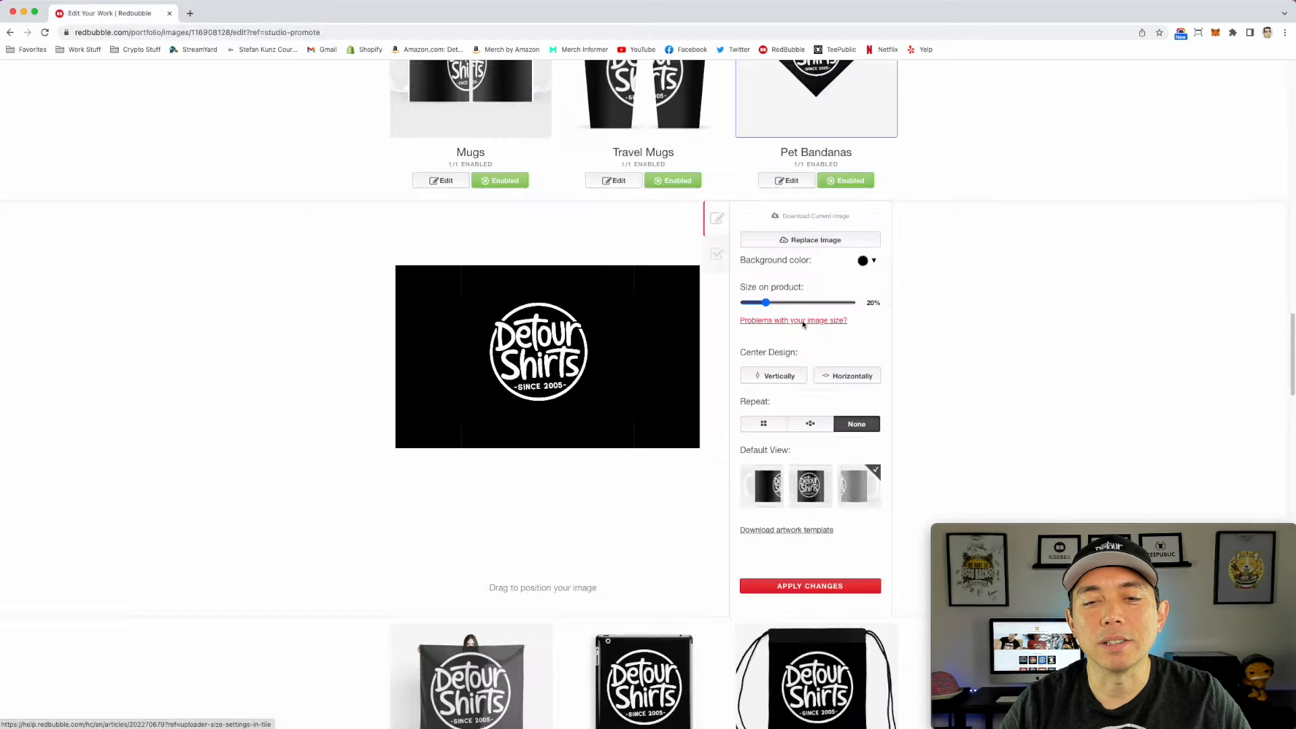
Step: Open the help on image size problems and check the Home Decor minimum resolutions for mugs
click(959, 344)
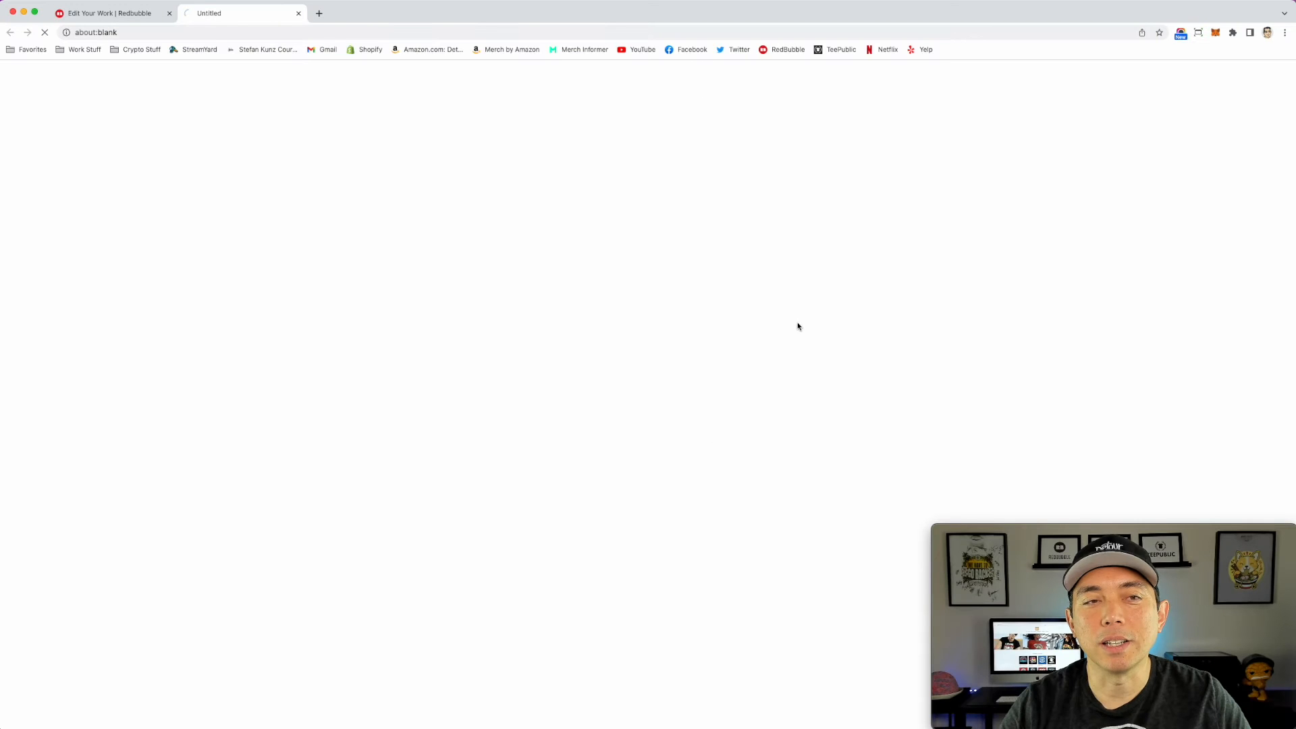
click(579, 355)
scroll(706, 423, down, 3)
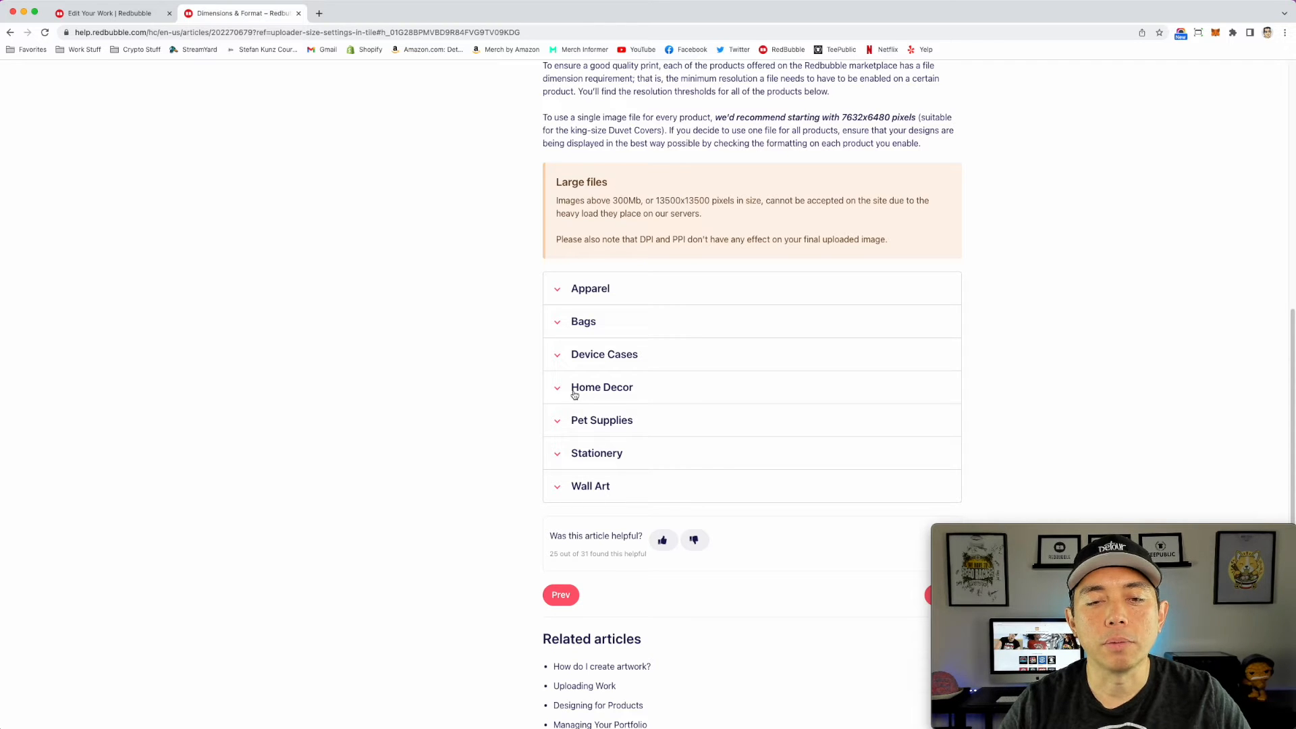
click(574, 390)
scroll(677, 425, down, 4)
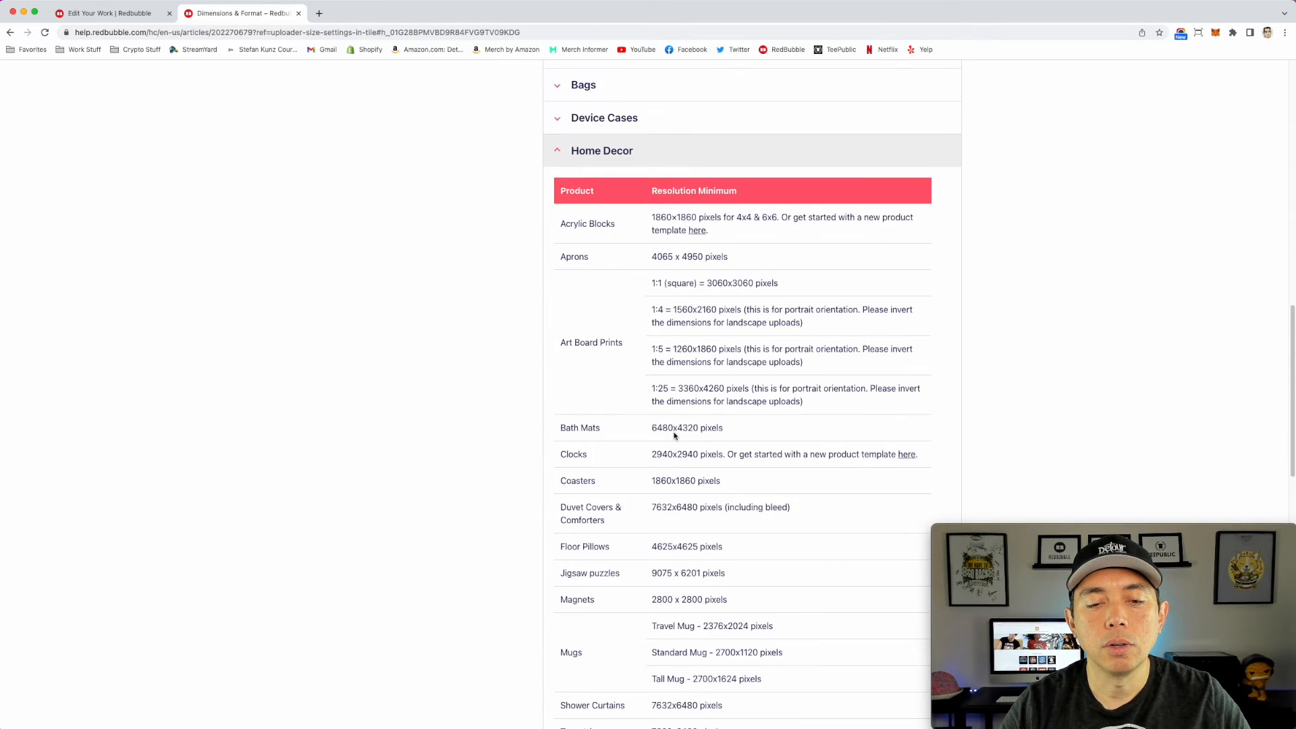
scroll(673, 436, down, 3)
scroll(656, 509, down, 1)
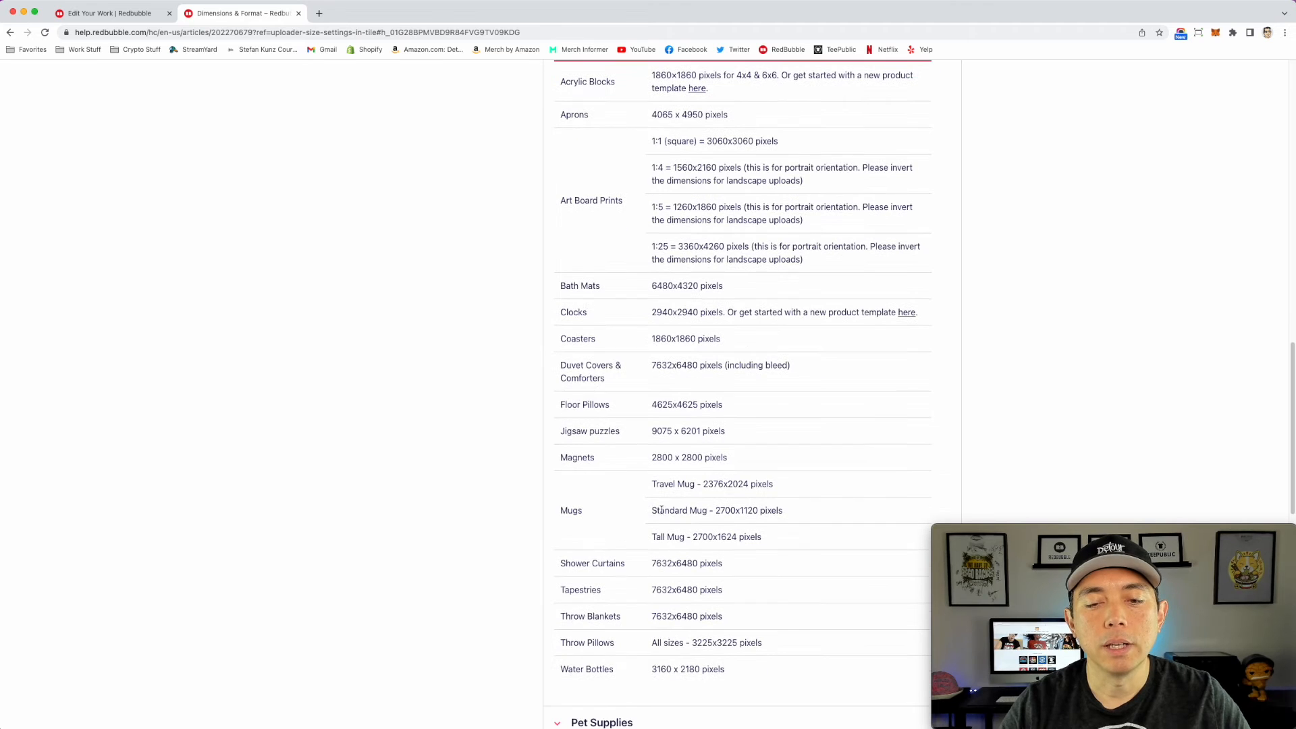
scroll(675, 507, down, 1)
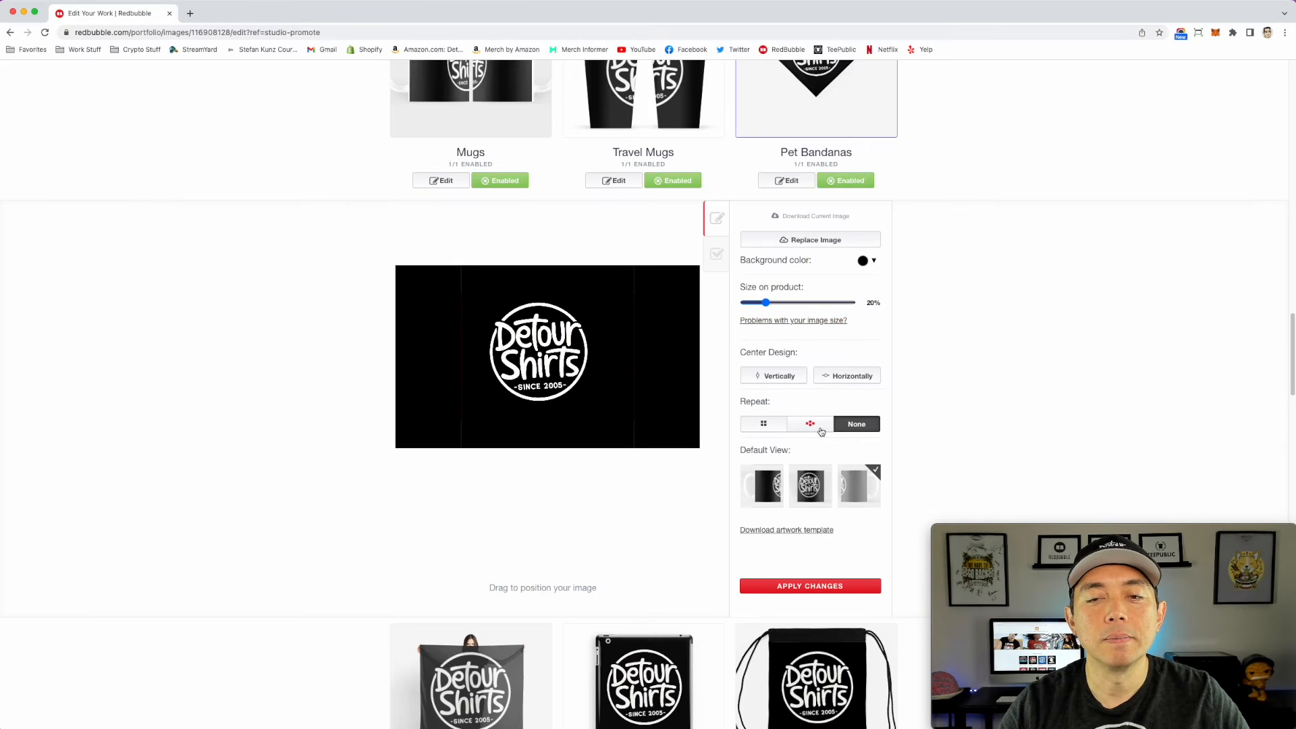
Step: Review the remaining product previews below Mugs to judge how well the white logo shows on each
scroll(791, 459, down, 3)
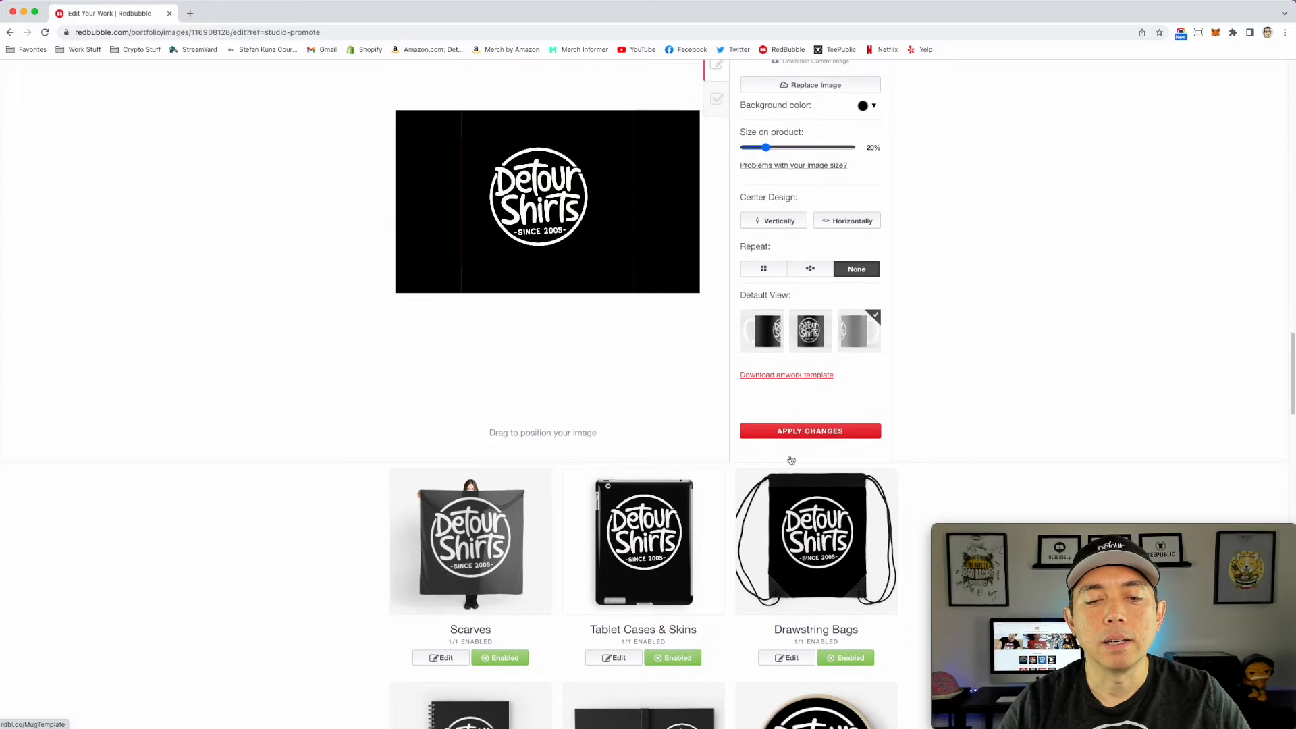
scroll(791, 459, down, 8)
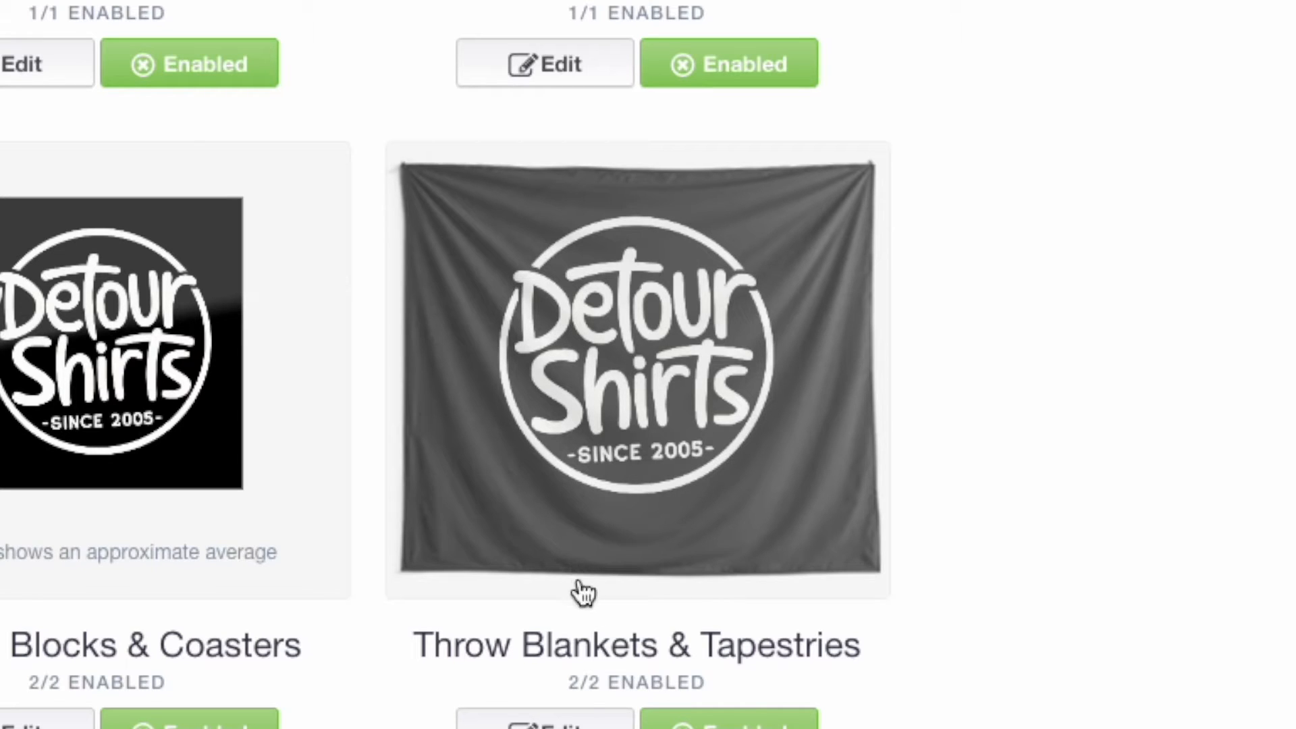
scroll(584, 592, down, 3)
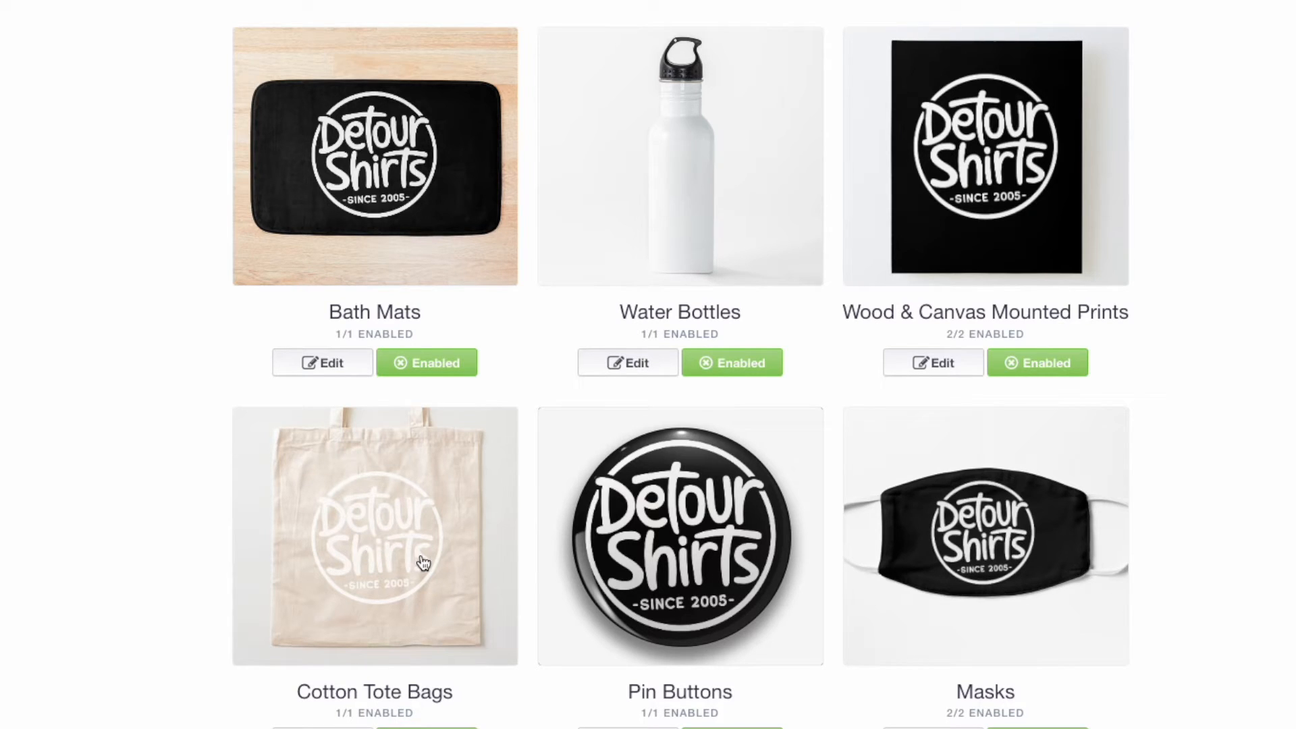
scroll(652, 593, down, 10)
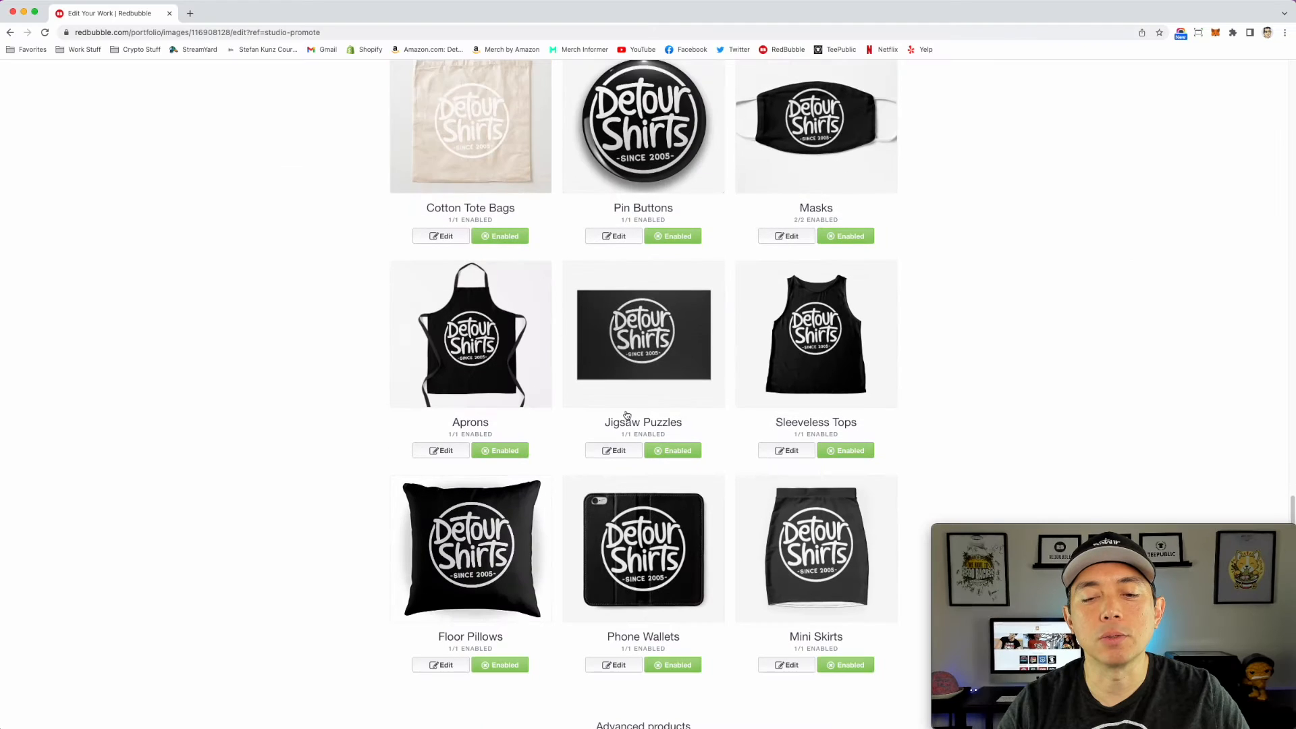
scroll(626, 414, down, 3)
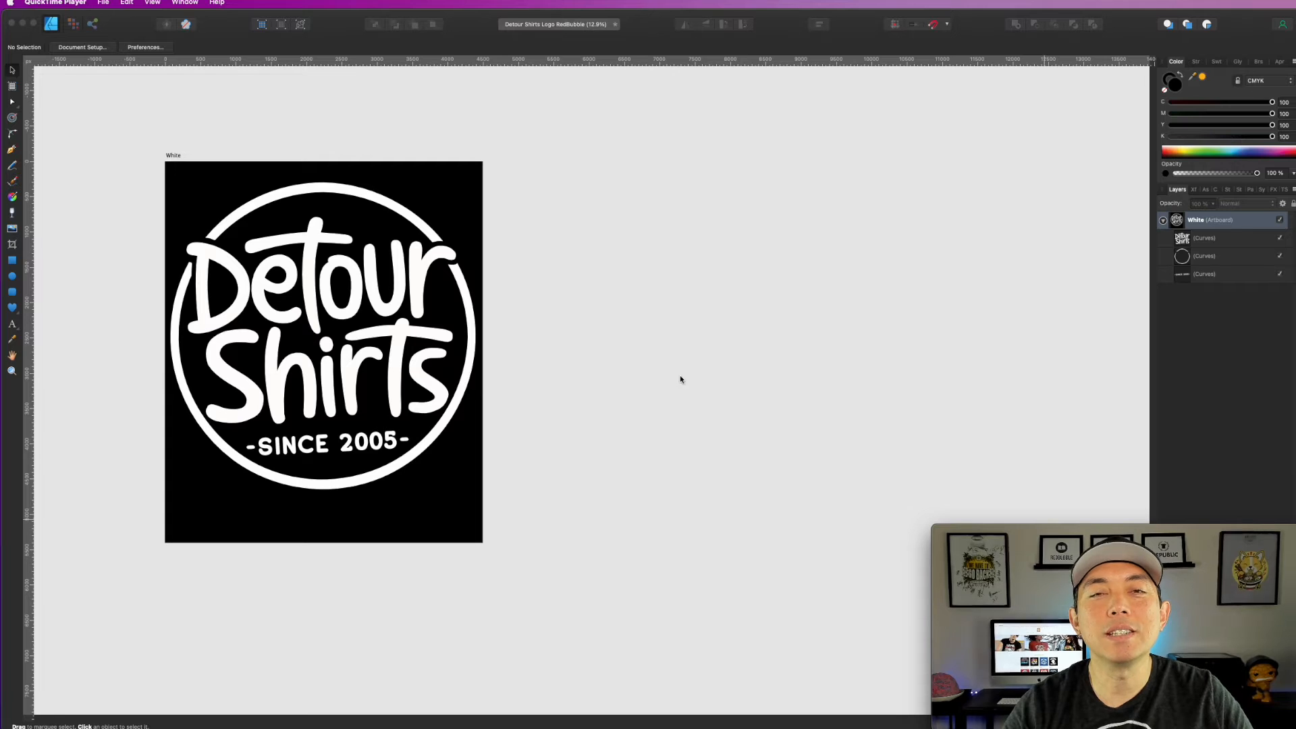
Step: Switch to Affinity Designer and duplicate the White logo artboard four times, placing the copies in a row beside the original
click(730, 328)
click(178, 156)
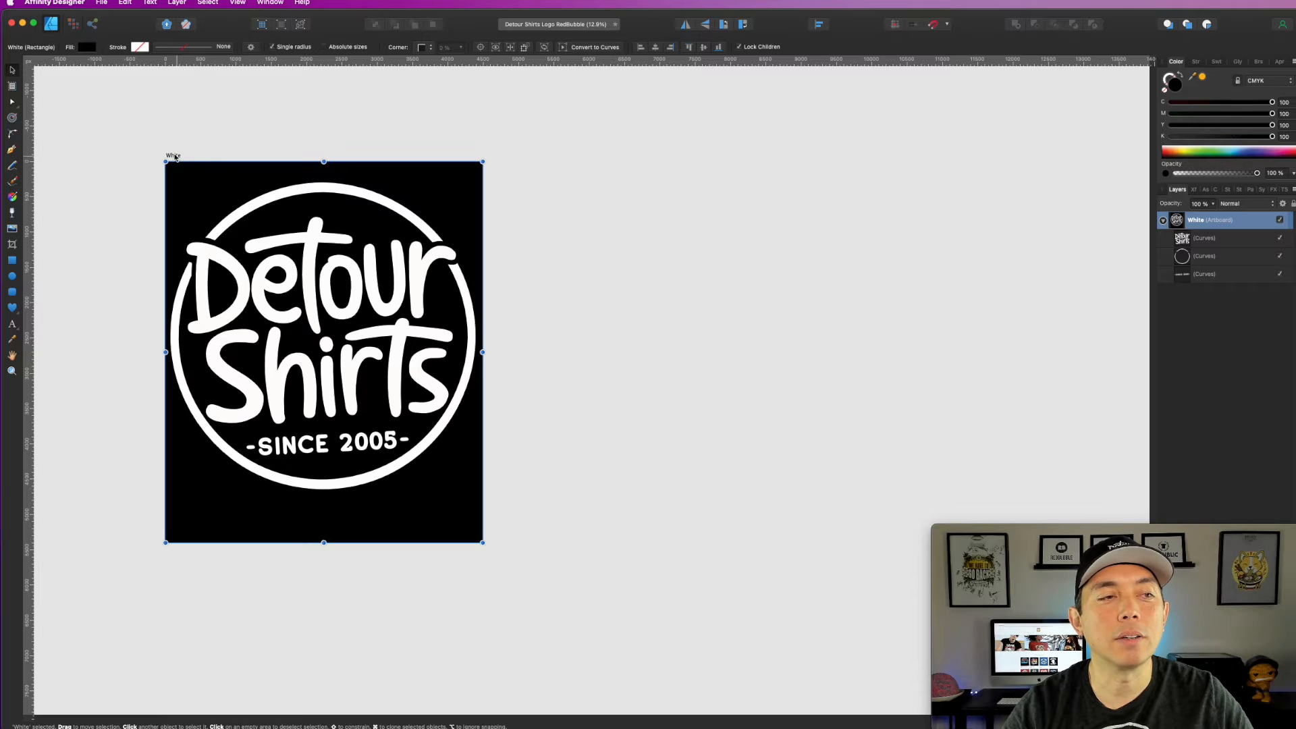
drag(172, 157, 536, 160)
scroll(617, 272, right, 5)
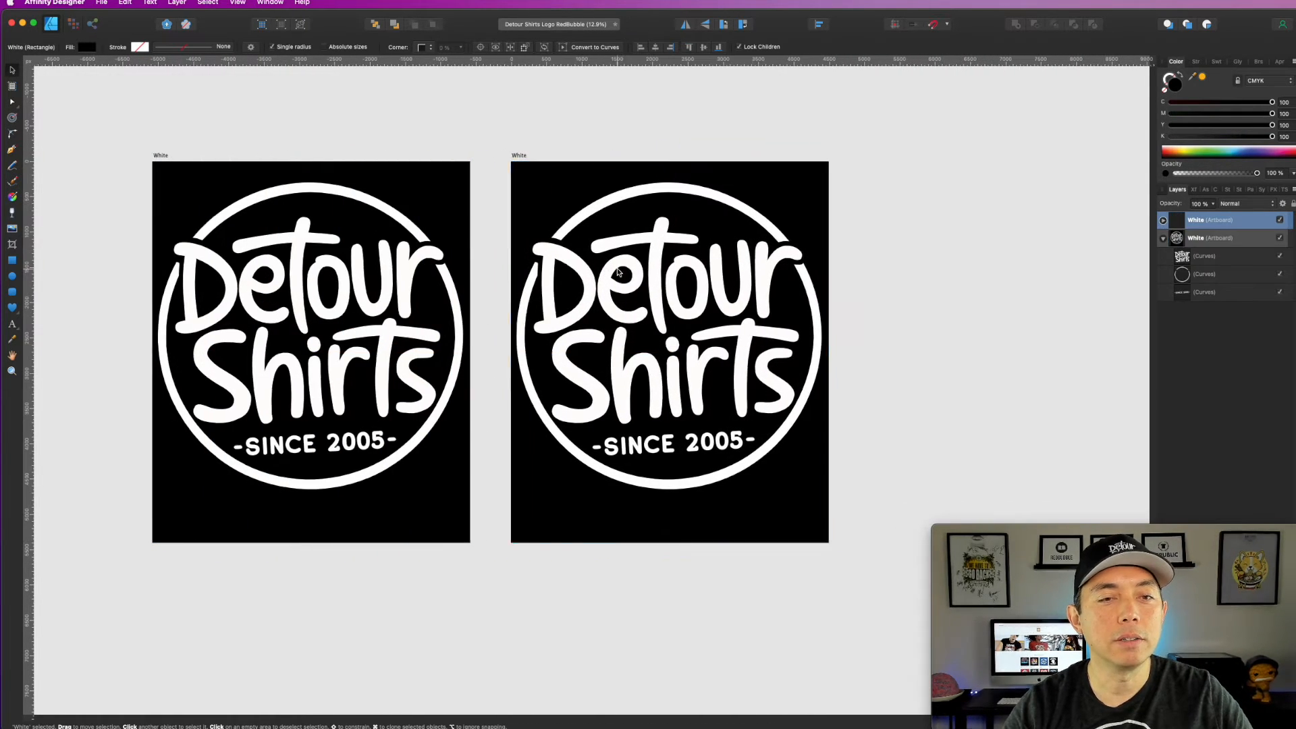
scroll(617, 272, right, 2)
drag(180, 155, 550, 144)
drag(677, 124, 342, 150)
mouse_move(232, 173)
mouse_down()
mouse_move(603, 160)
mouse_move(480, 139)
mouse_move(333, 182)
mouse_move(603, 165)
mouse_up()
click(533, 139)
drag(321, 182, 718, 152)
click(538, 127)
drag(307, 158, 715, 193)
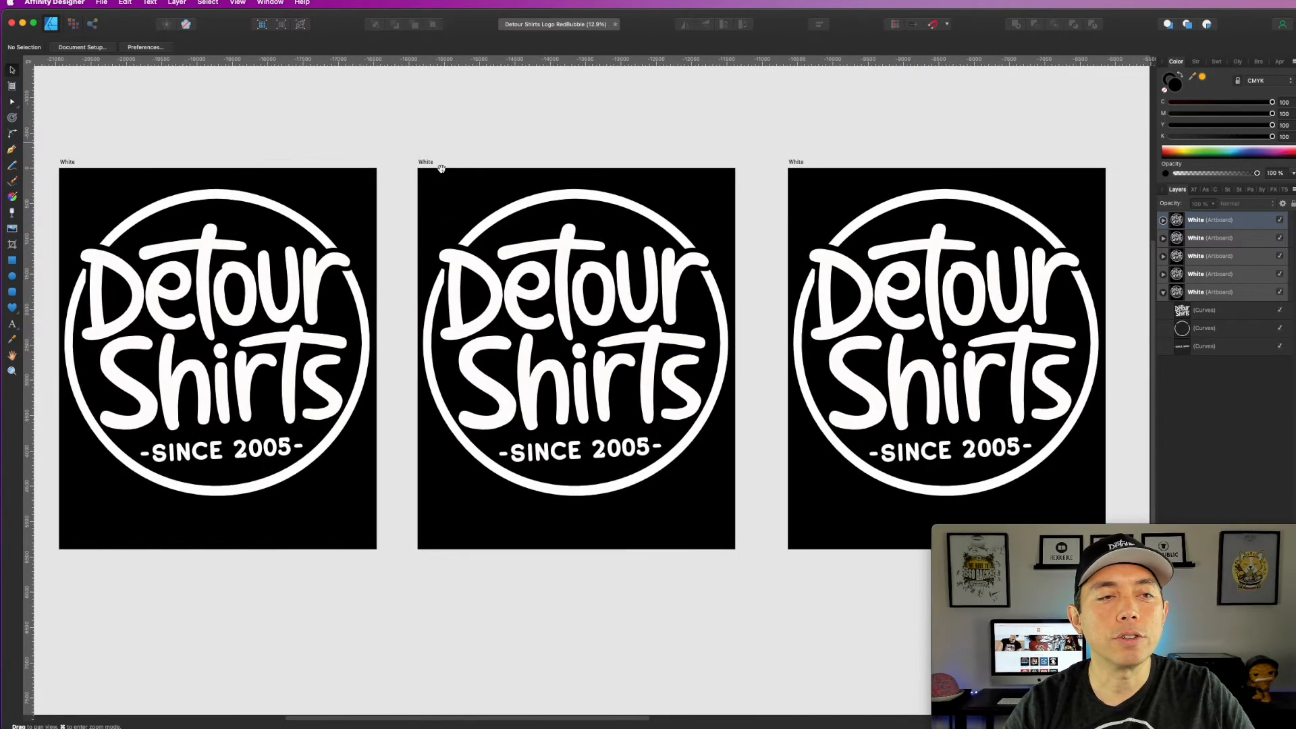
Step: Fill the background of the first copied artboard with orange-yellow, CMYK 0, 31, 100, 0
drag(440, 168, 533, 181)
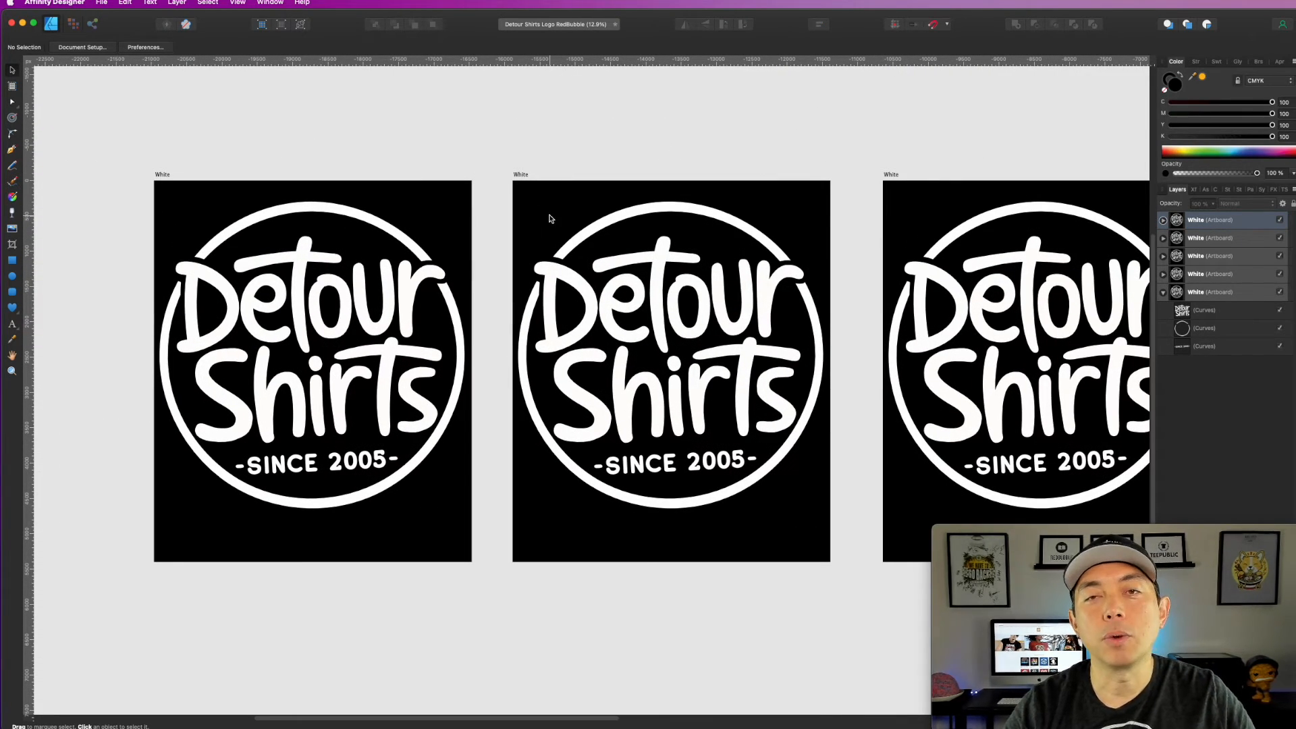
click(525, 181)
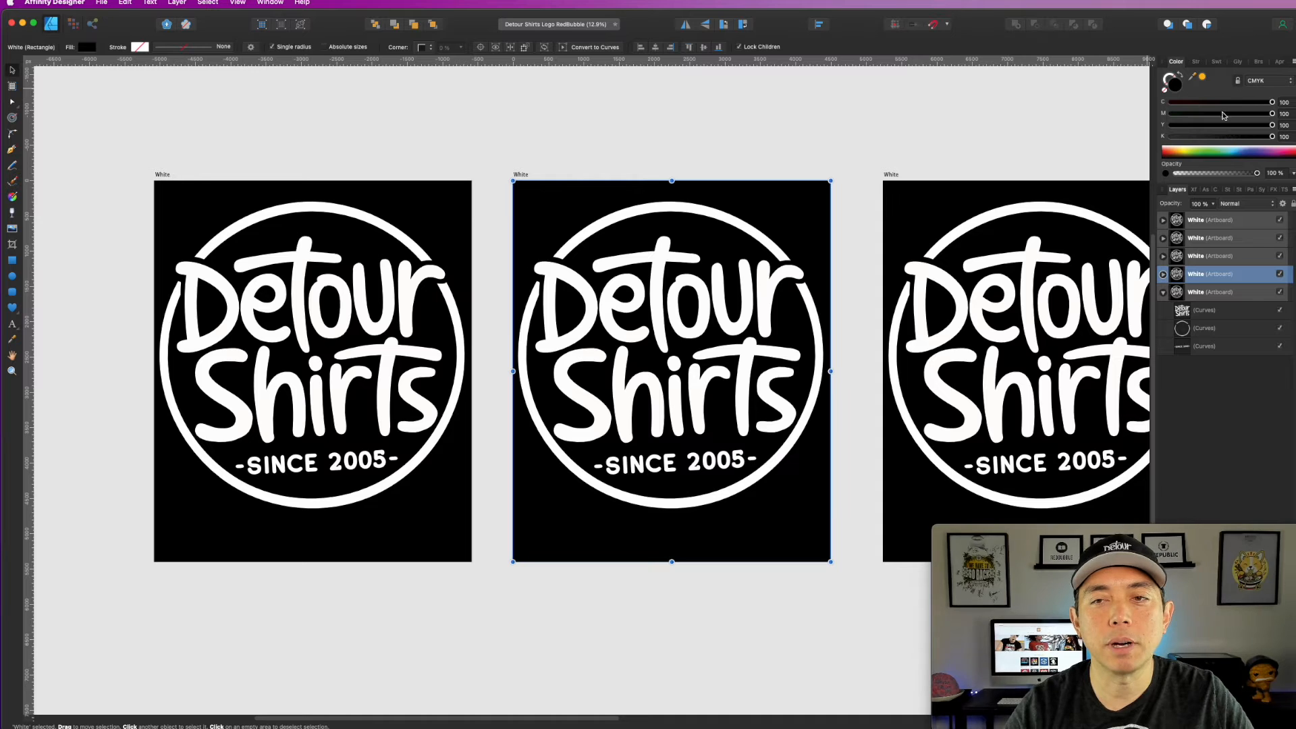
click(1202, 77)
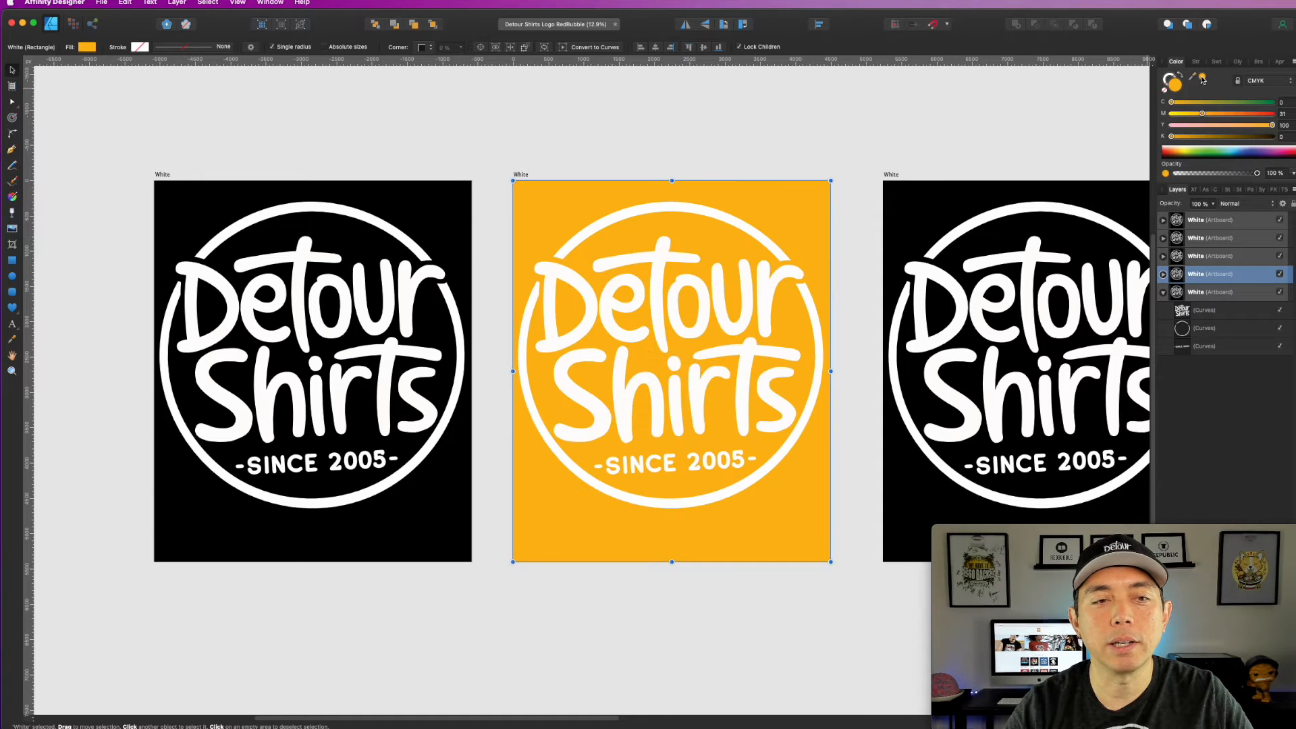
click(621, 219)
Step: Select all three logo curves on the orange artboard and color them black with C, M, Y and K at 100
click(503, 155)
drag(504, 156, 844, 535)
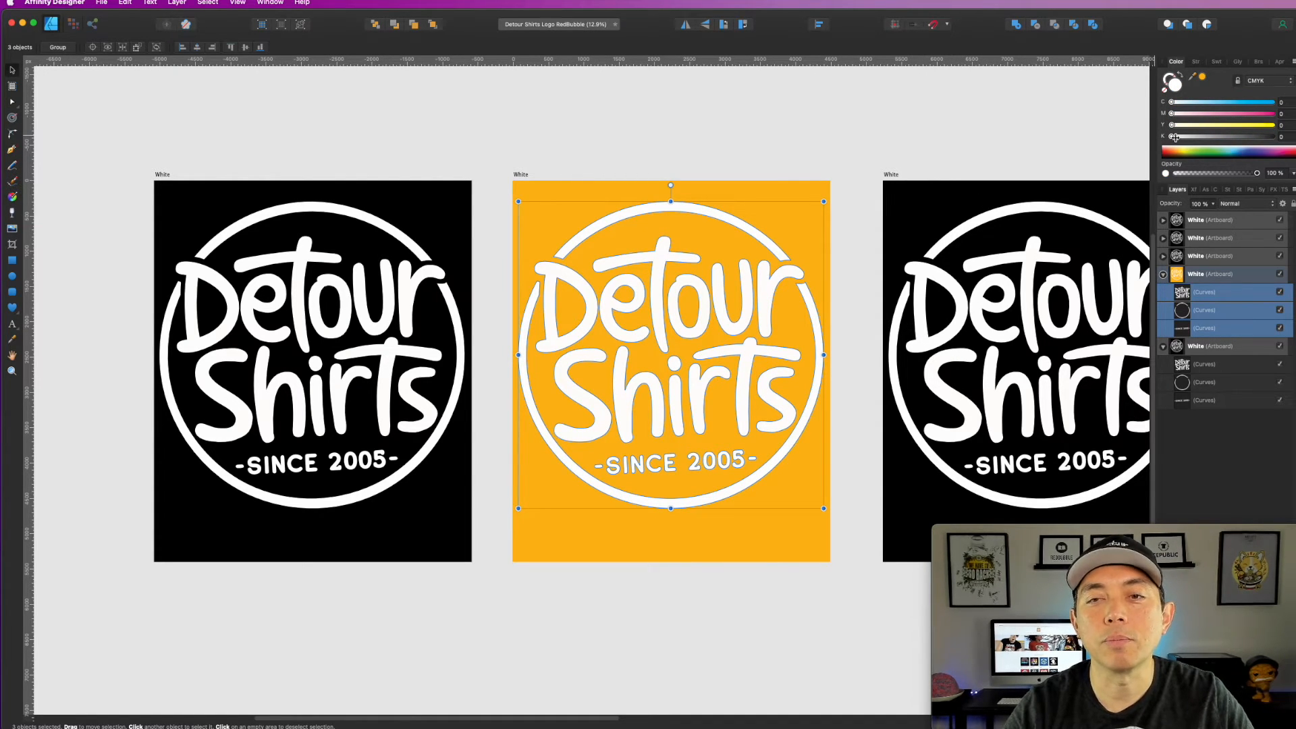
drag(1173, 136, 1274, 136)
click(1273, 124)
click(1274, 113)
click(1274, 101)
click(644, 144)
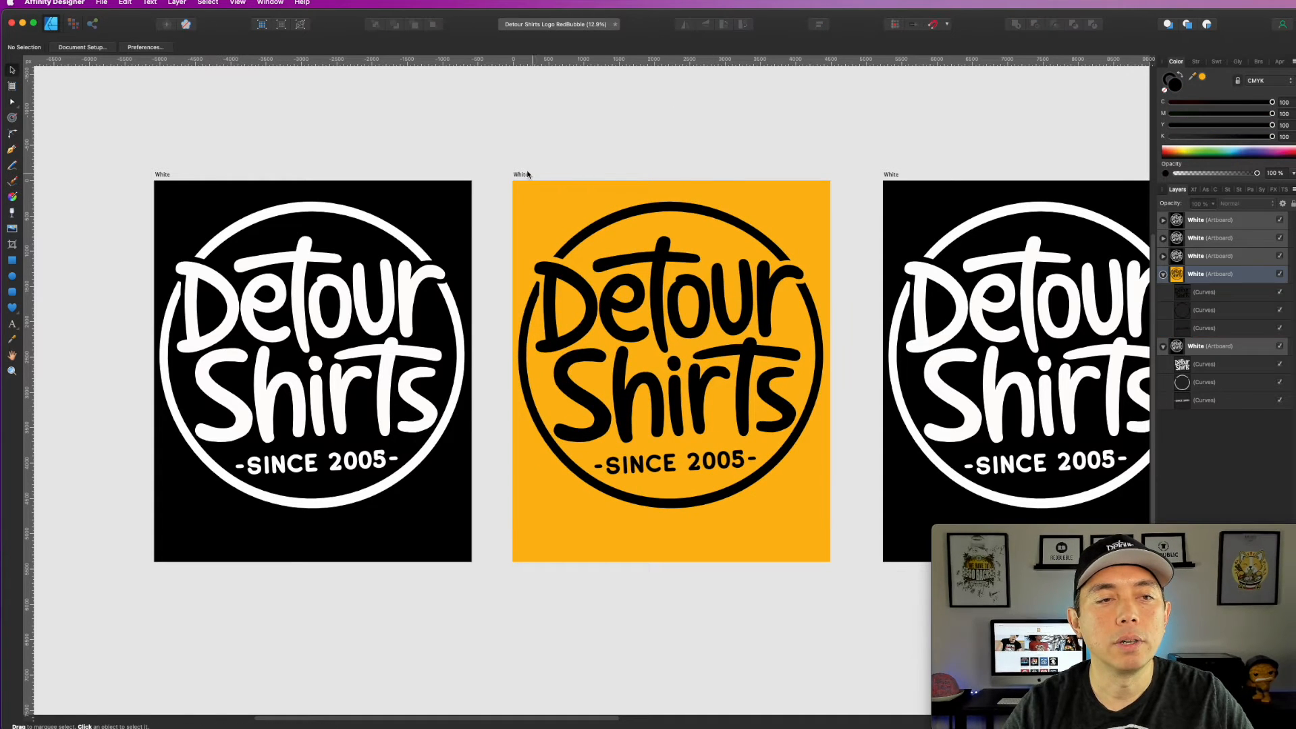
Step: Change the orange artboard's background fill to white with all CMYK values at 0, and leave that artboard selected
click(528, 175)
click(1172, 113)
click(1171, 125)
click(667, 125)
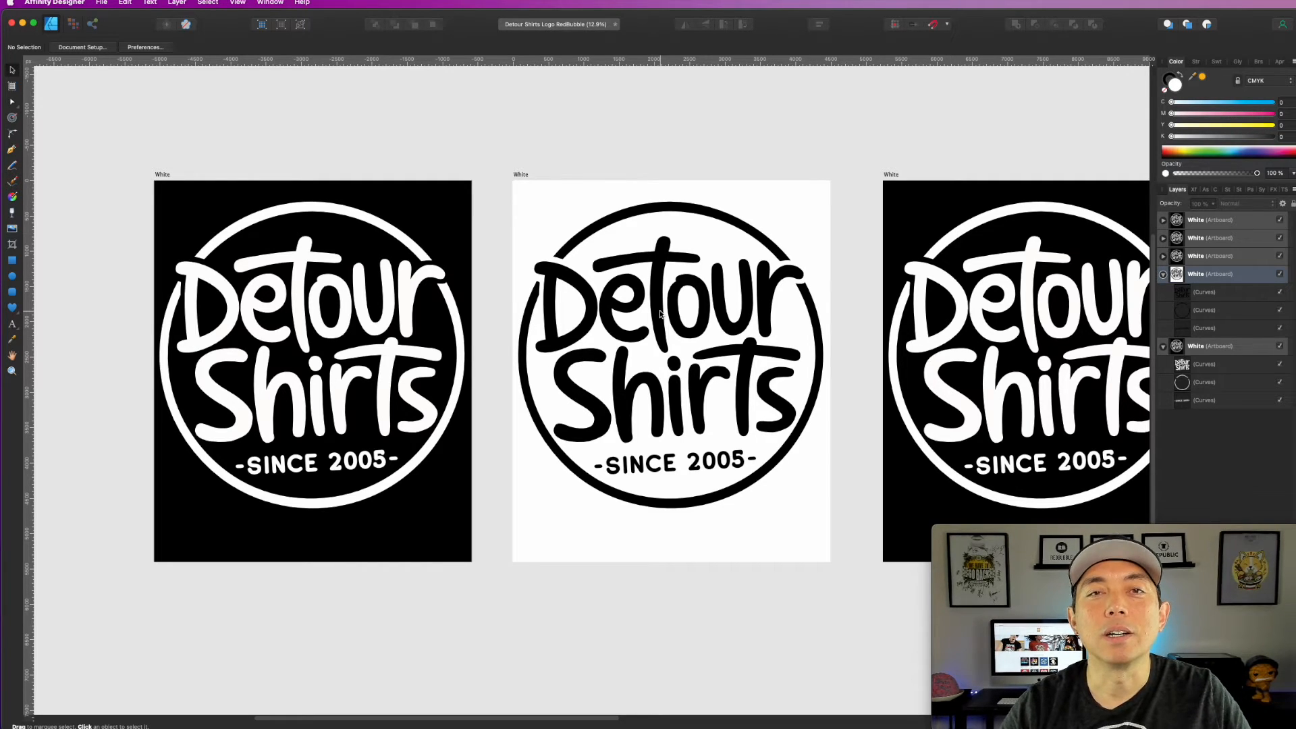
click(521, 174)
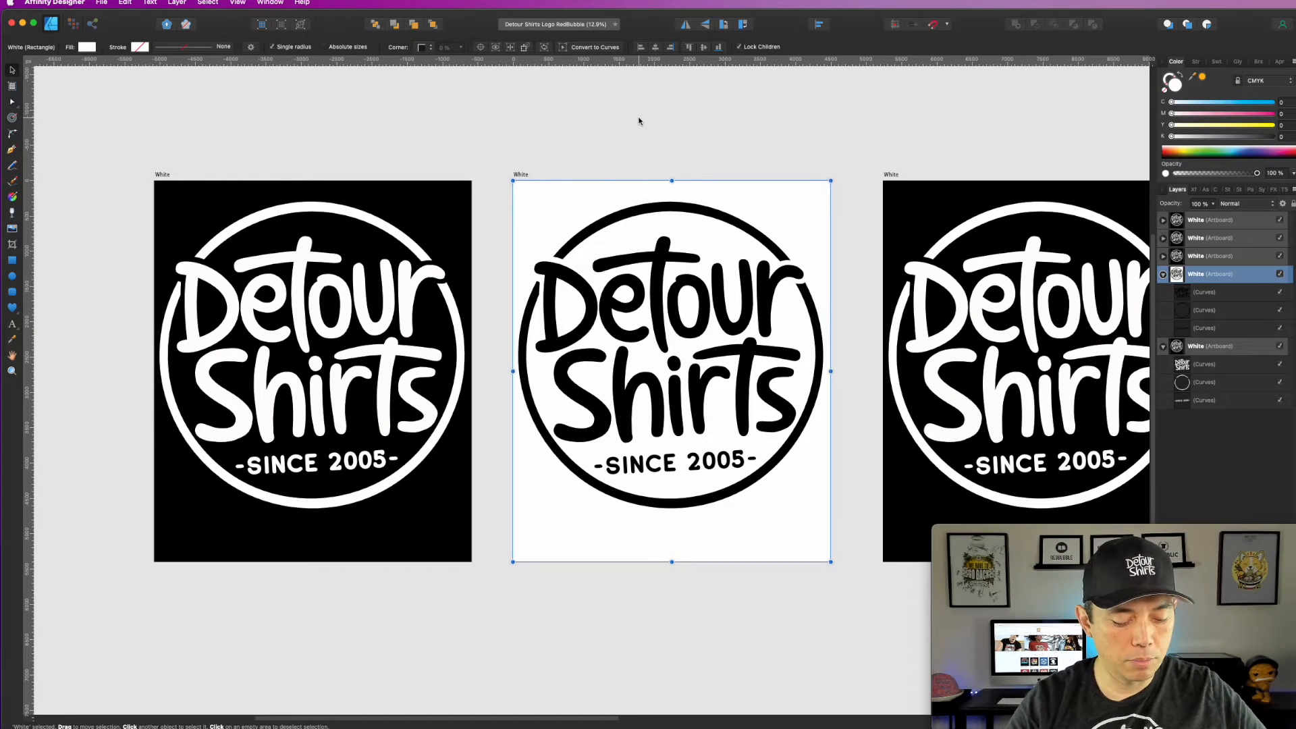
Step: Export the white-background artboard as a PNG with the area Selection Only, saved to the Desktop as detourlogoblack
key(super+alt+shift+s)
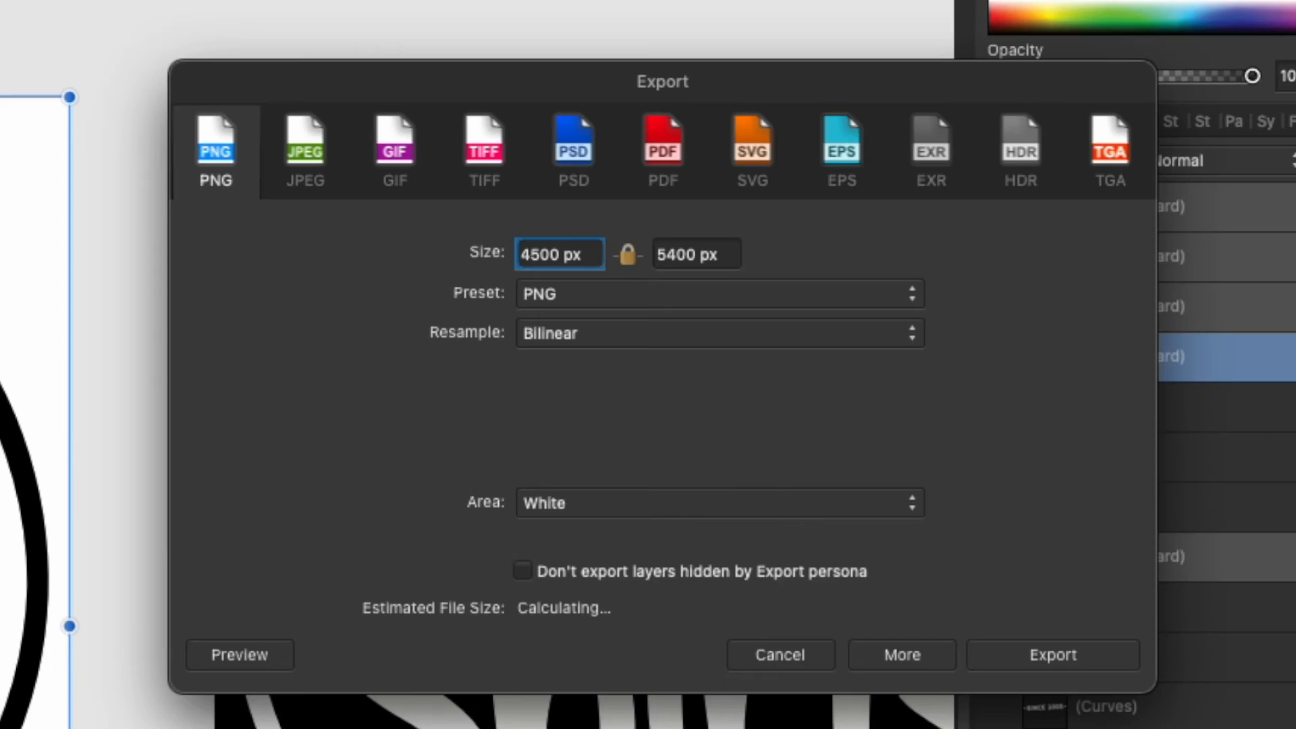
click(720, 501)
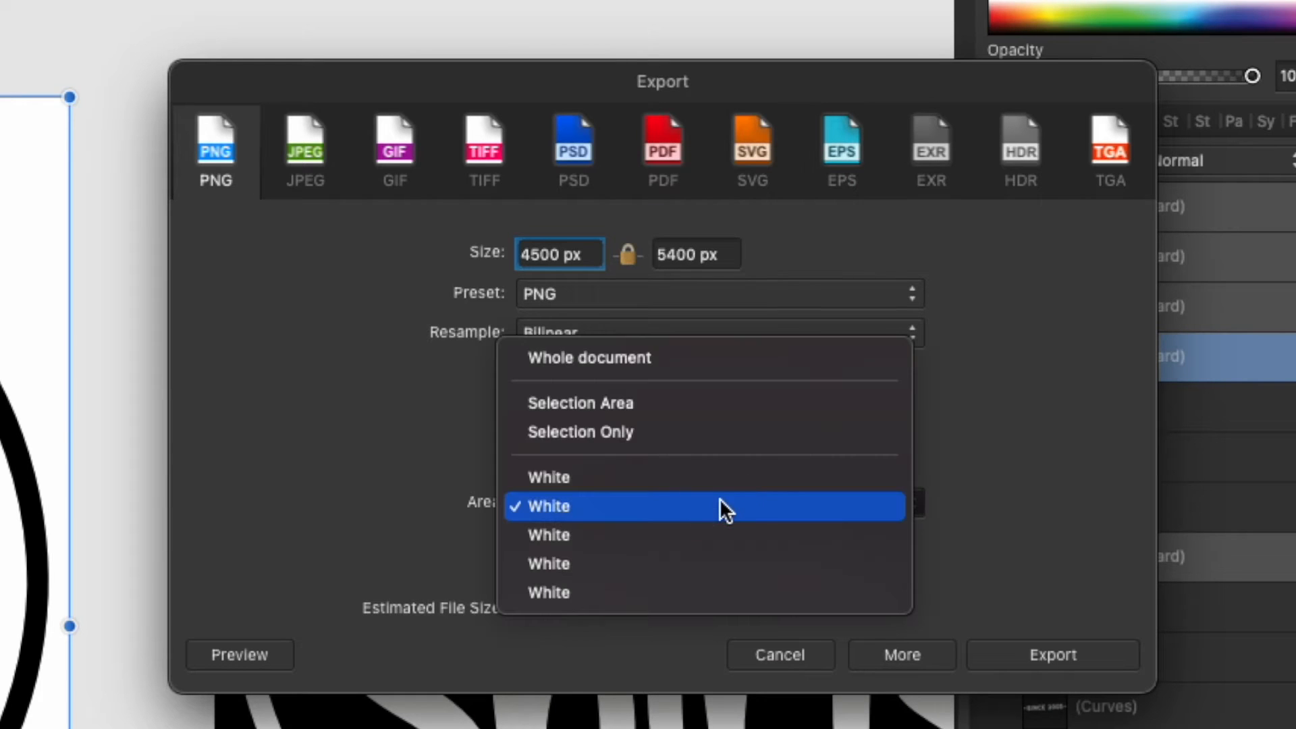
click(661, 432)
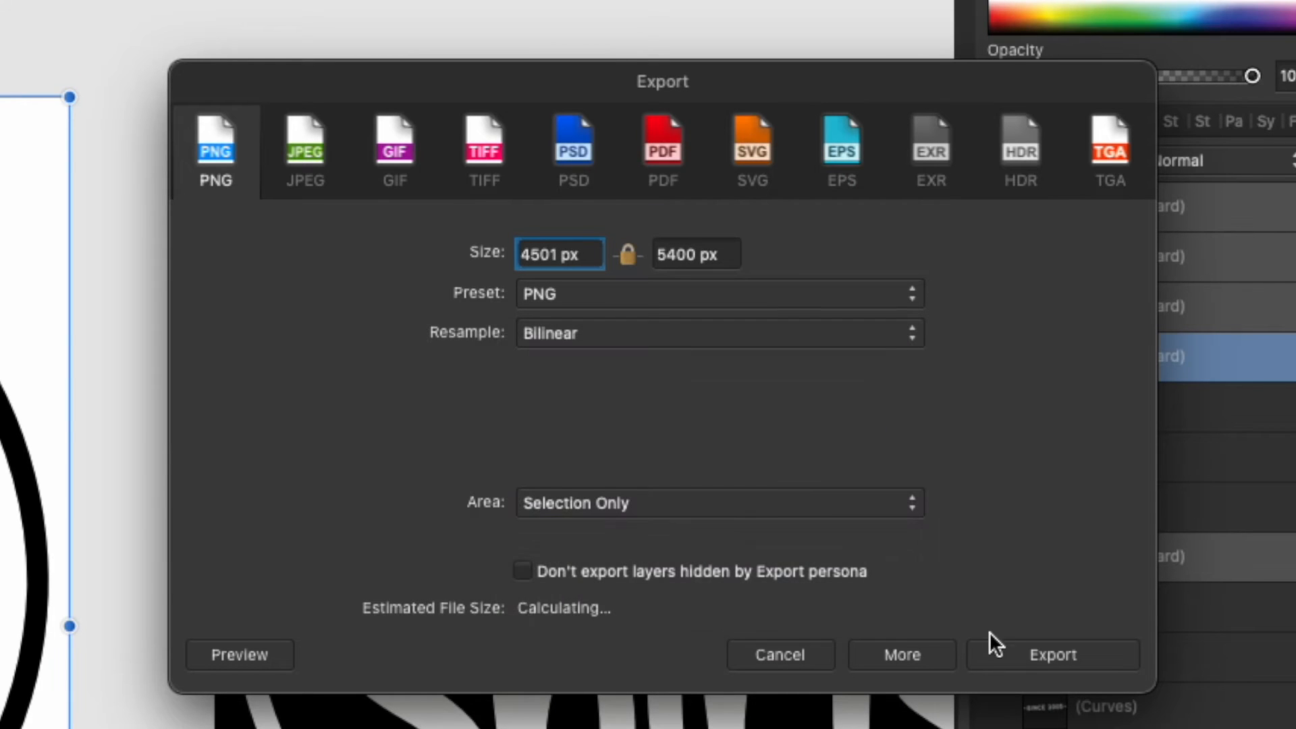
click(1040, 646)
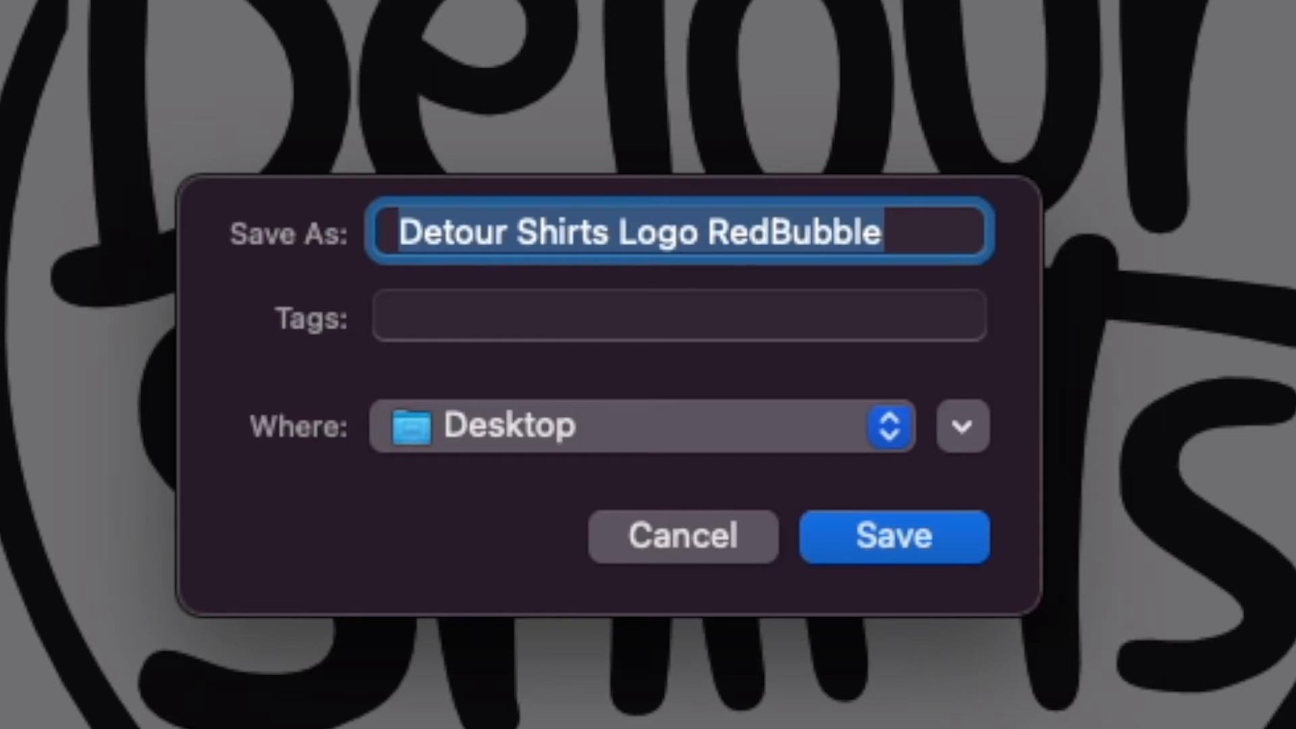
text(d)
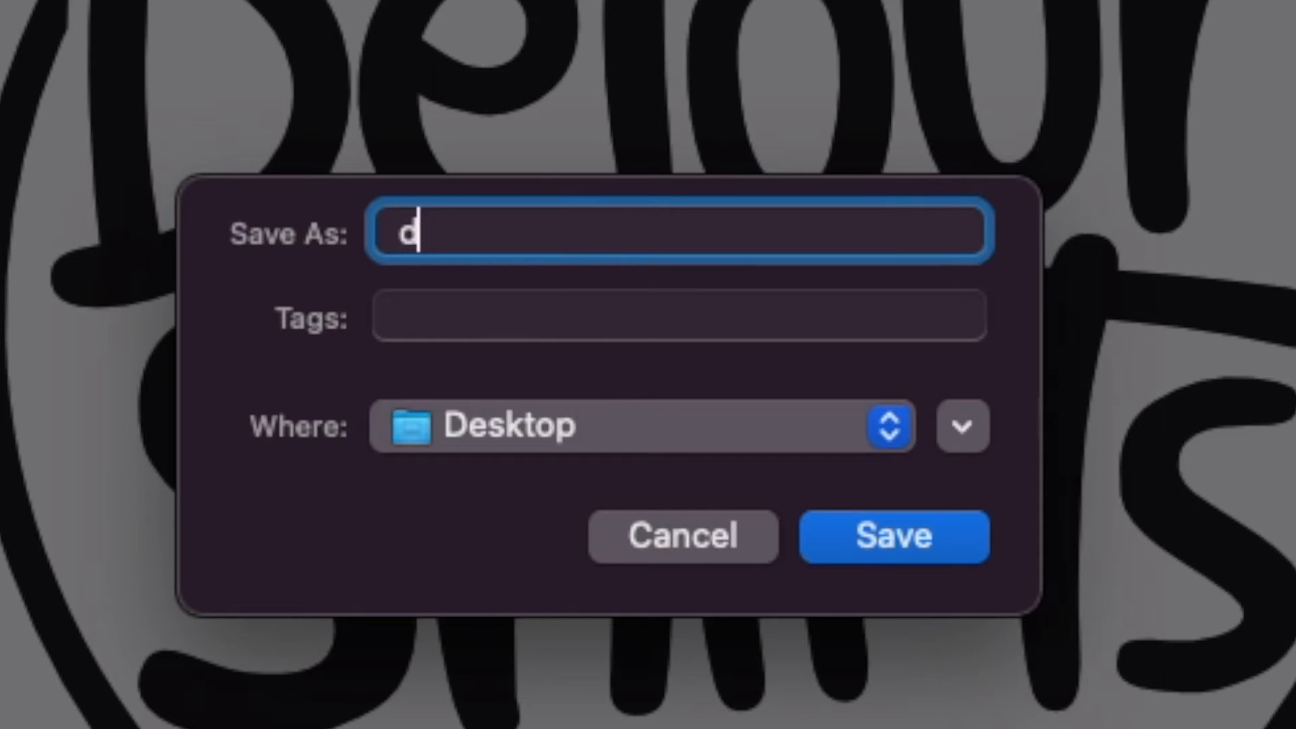
text(etourlogod)
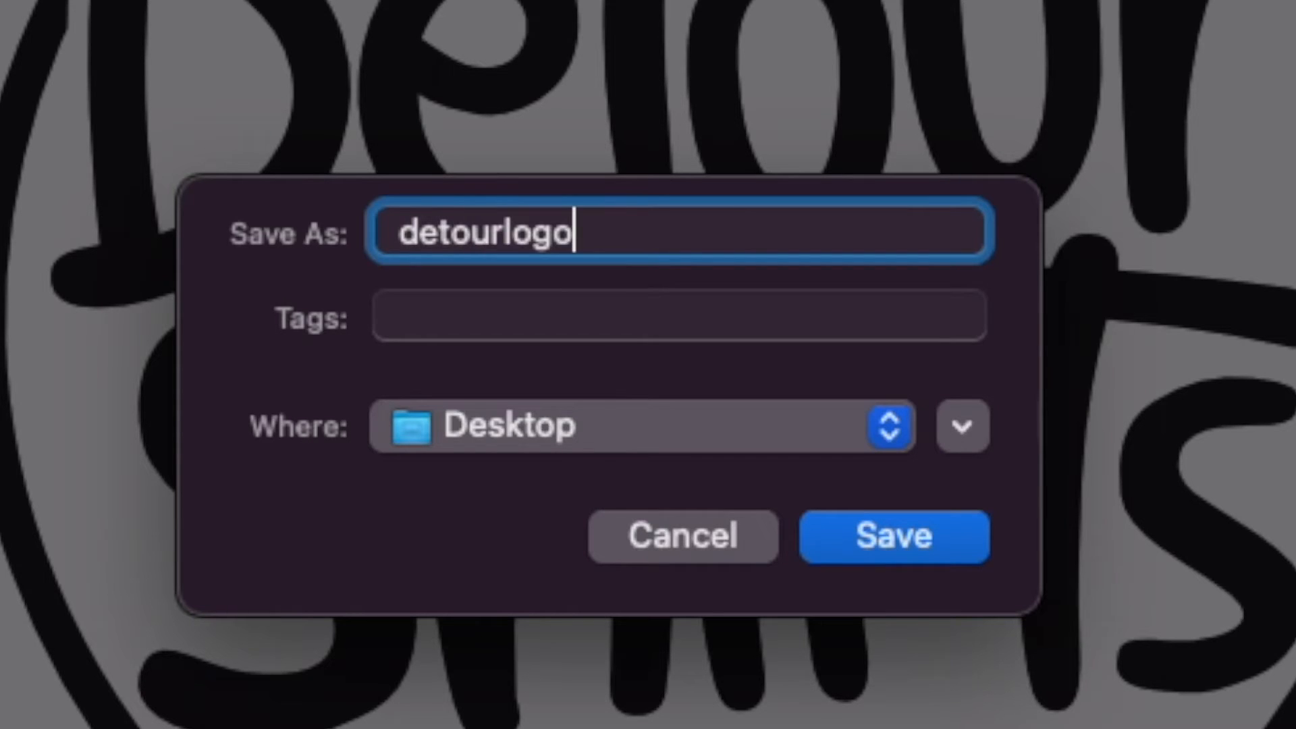
key(BackSpace)
text(black)
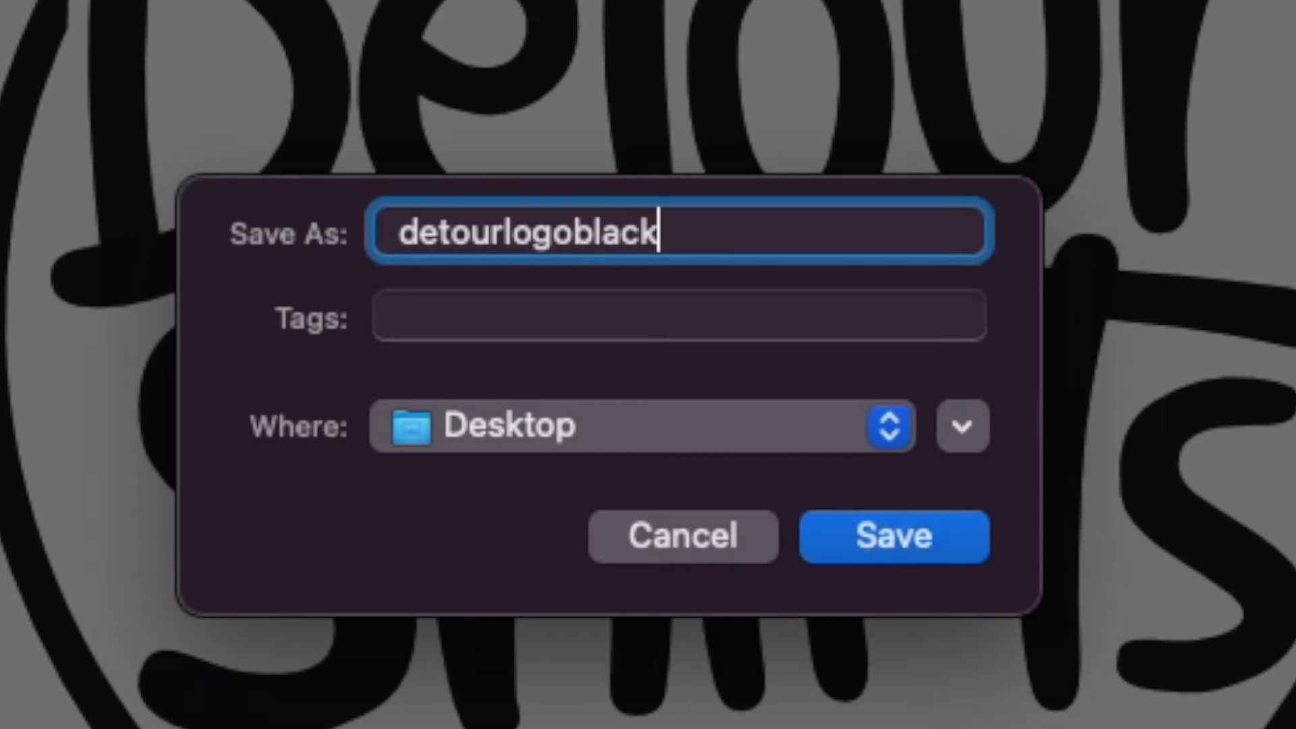
key(Return)
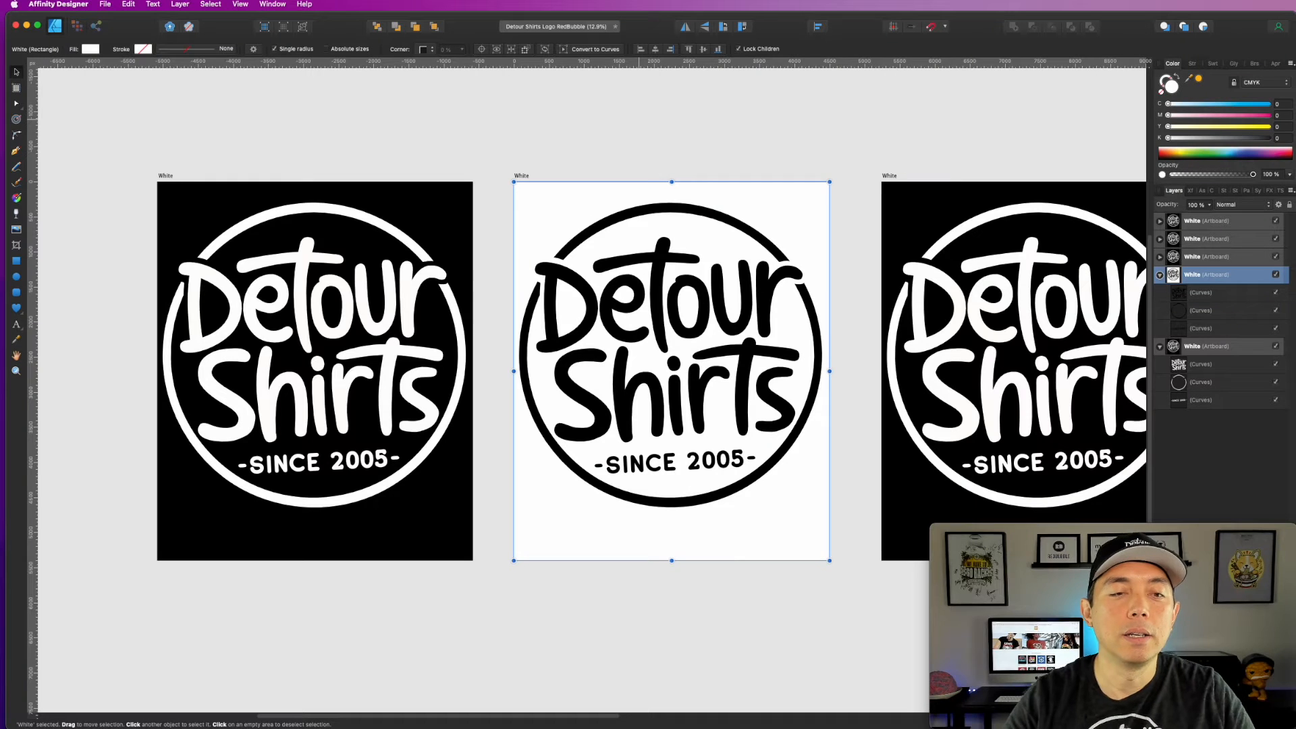
Step: Resize the black artboard next to the white-background one to 1300 px wide by 900 px high
click(847, 108)
drag(931, 127, 644, 125)
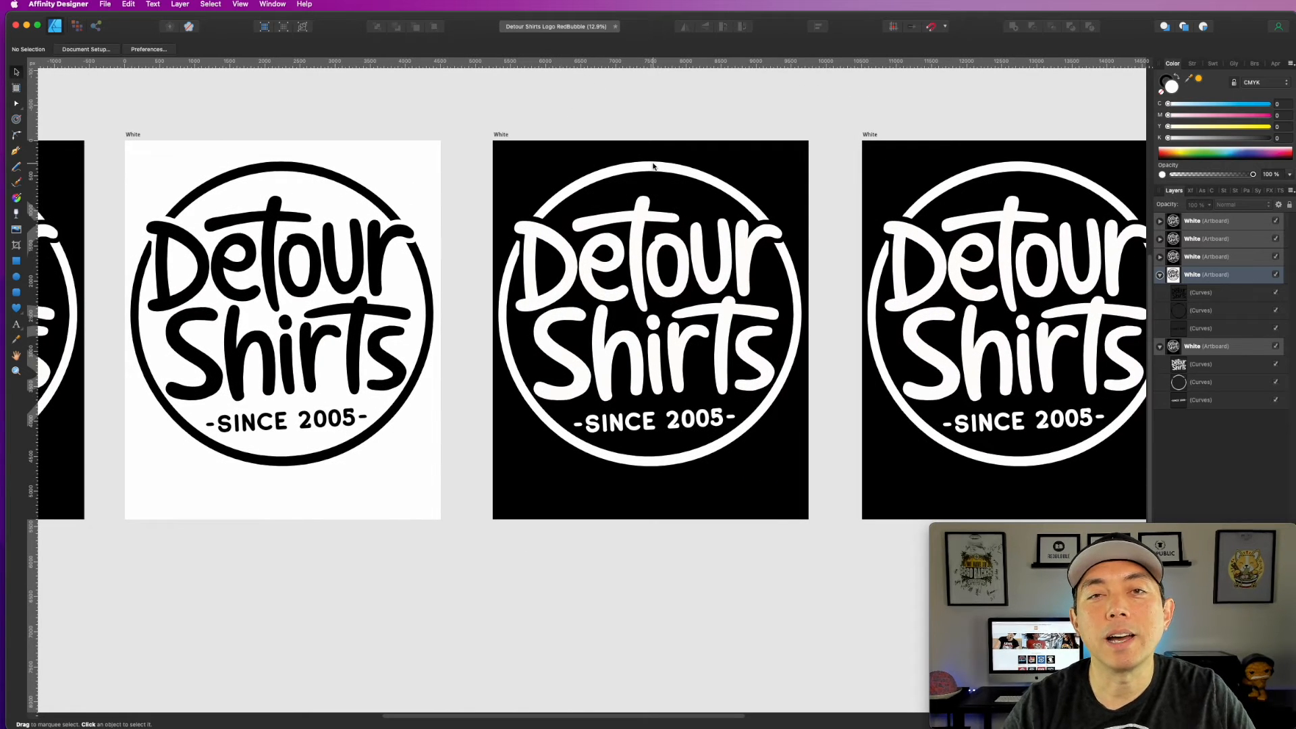
click(503, 135)
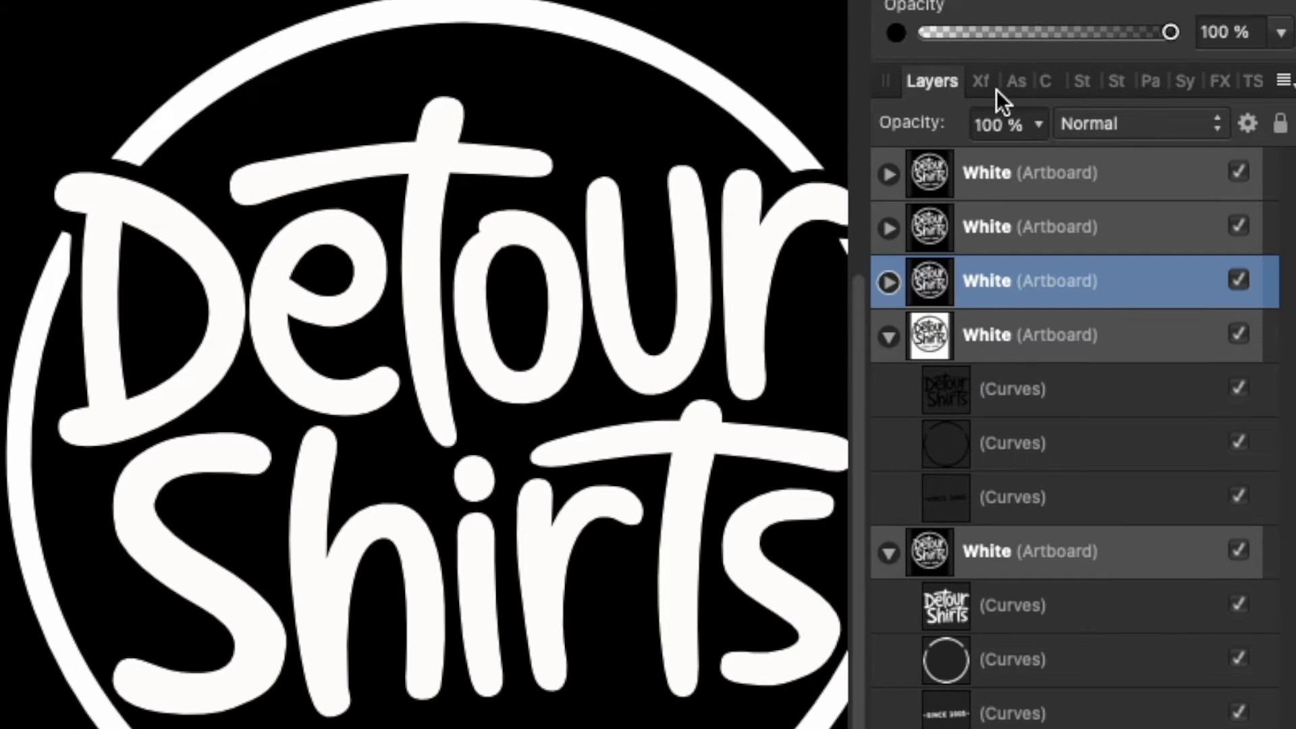
click(980, 83)
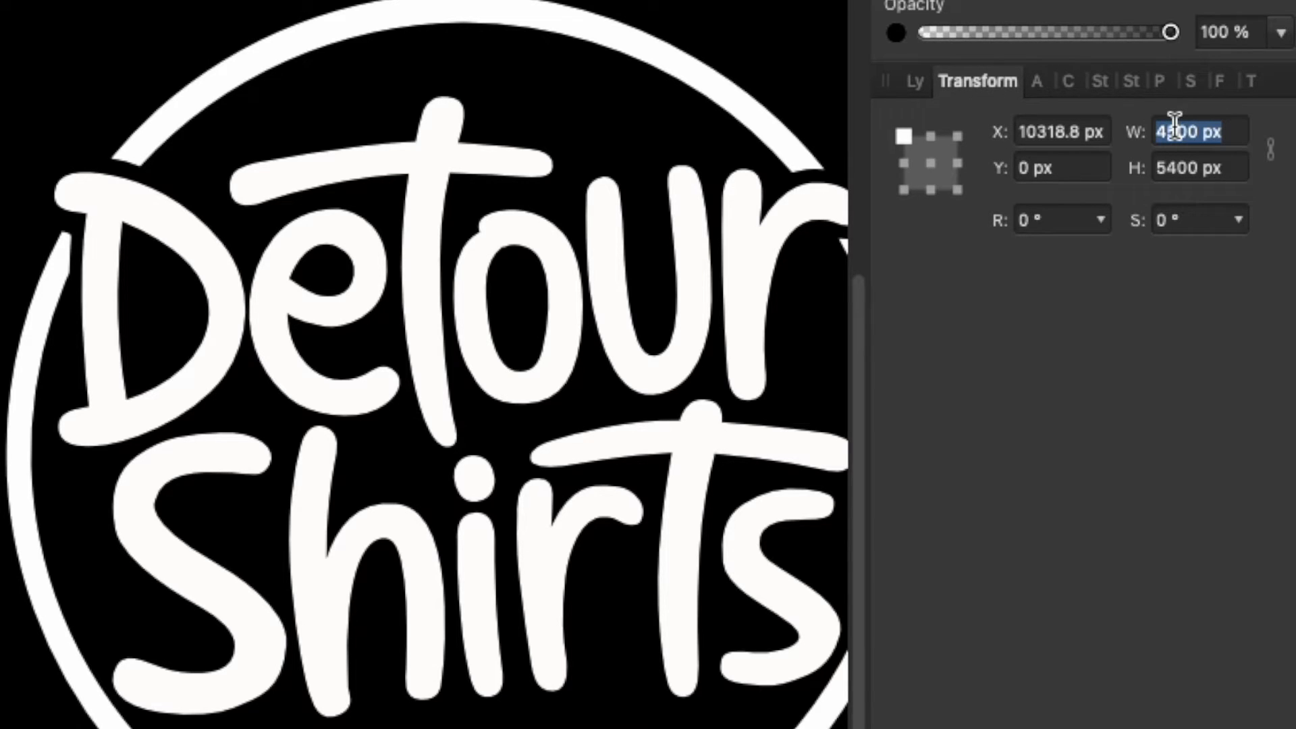
text(1300)
key(Tab)
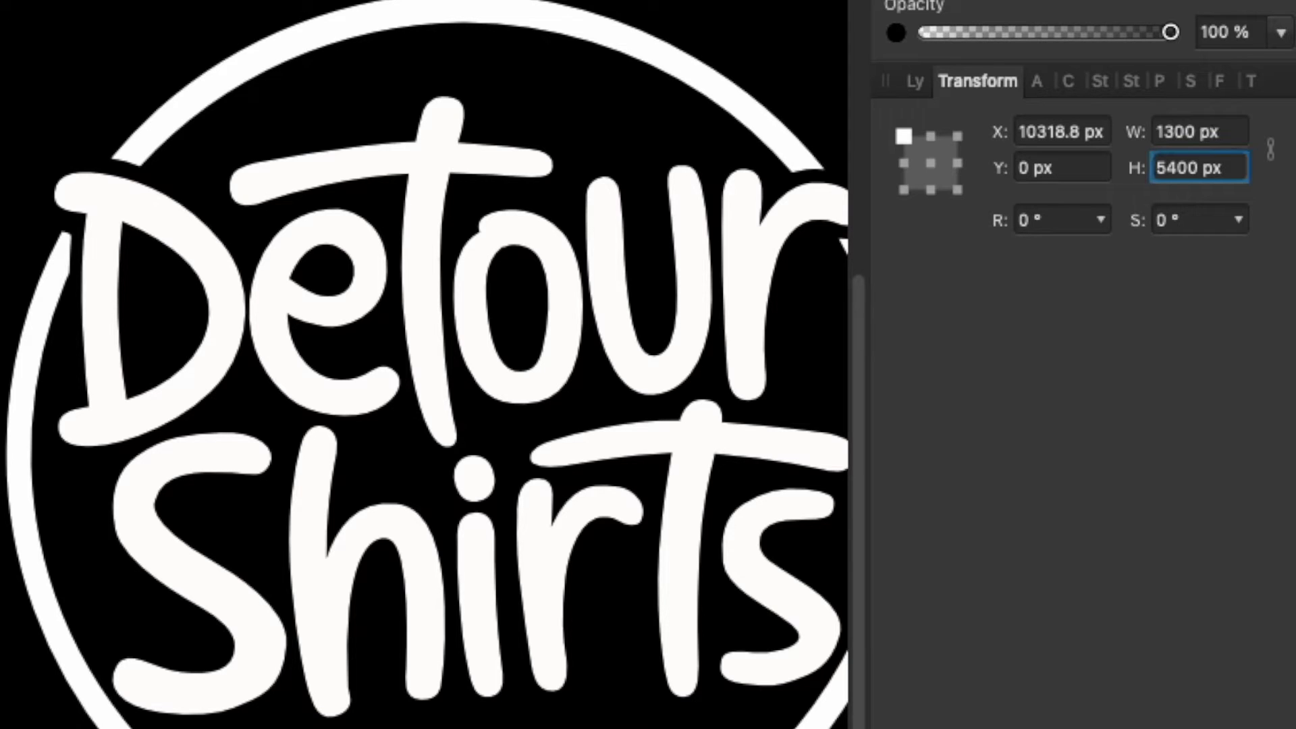
text(90)
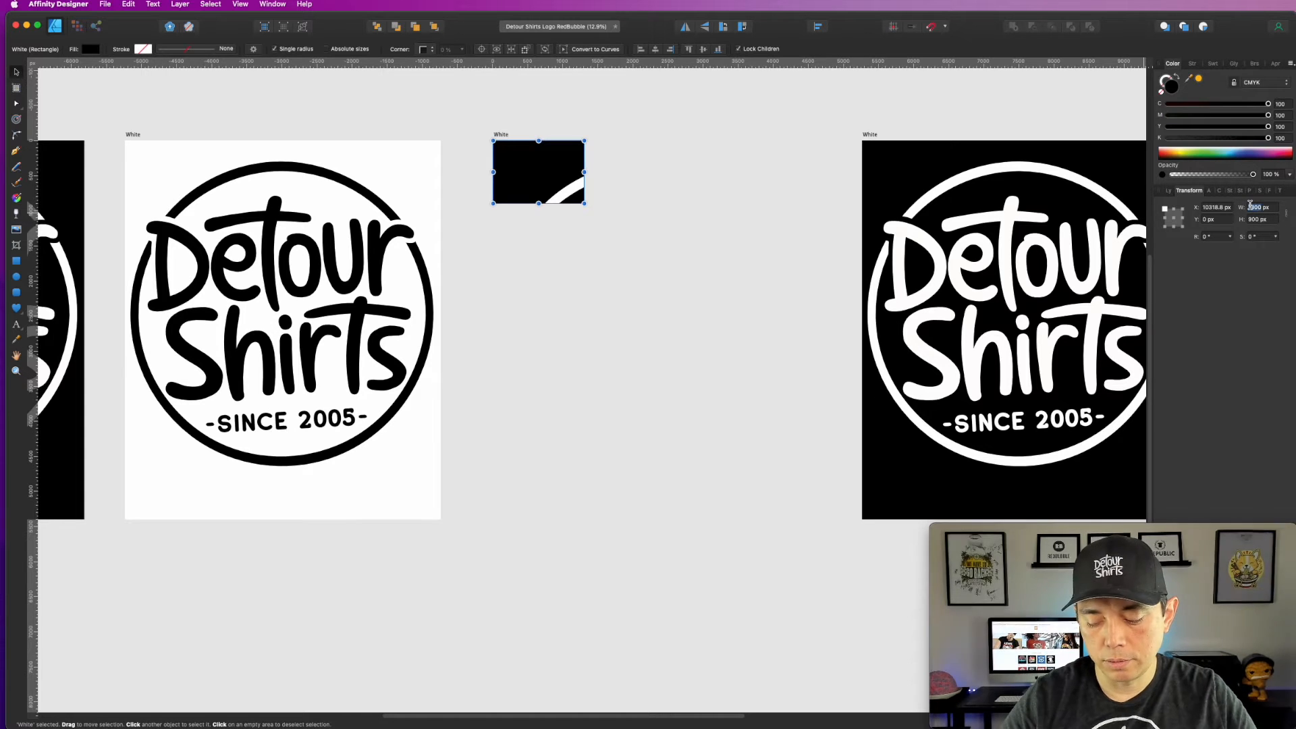
Step: Set the selected artboard's size to 900 px wide by 1300 px high
text(900)
key(Tab)
text(13)
key(Return)
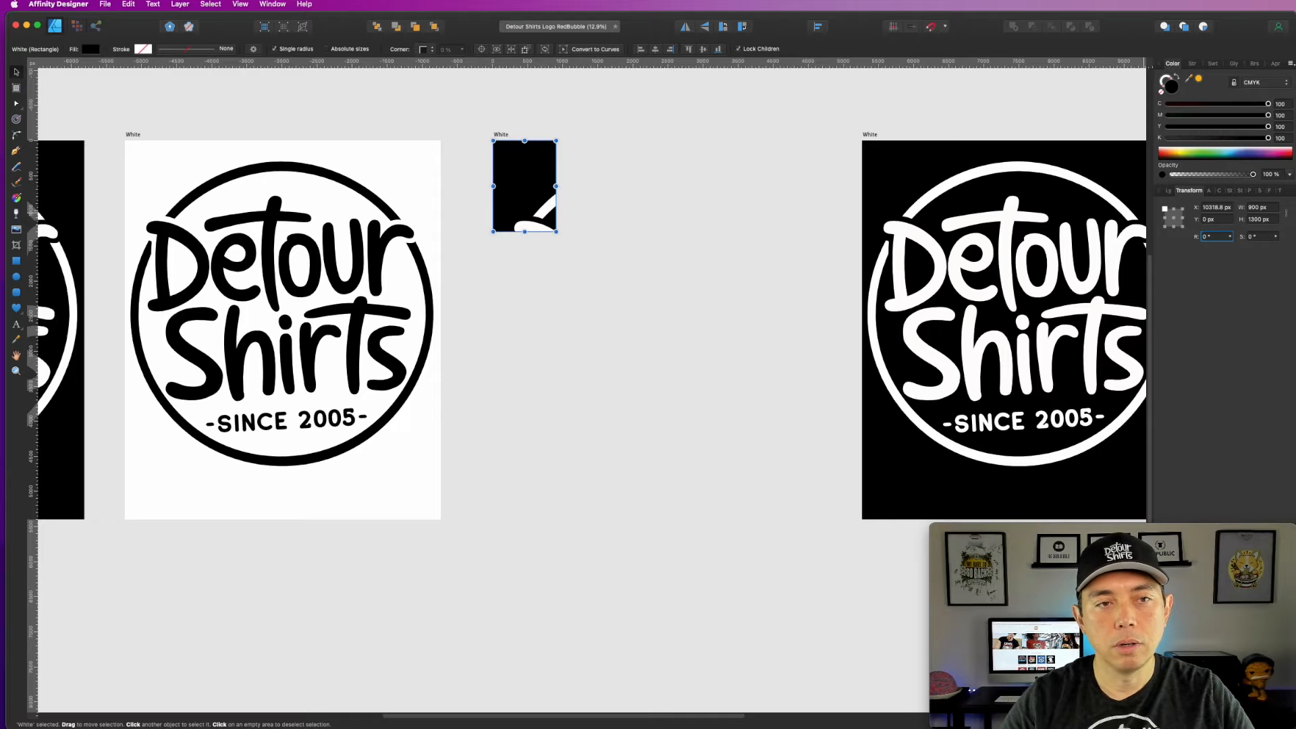
Step: Select the three oversized logo curves and scale them down proportionally to about 729 px wide so they fit the small artboard
click(469, 140)
drag(468, 143, 834, 645)
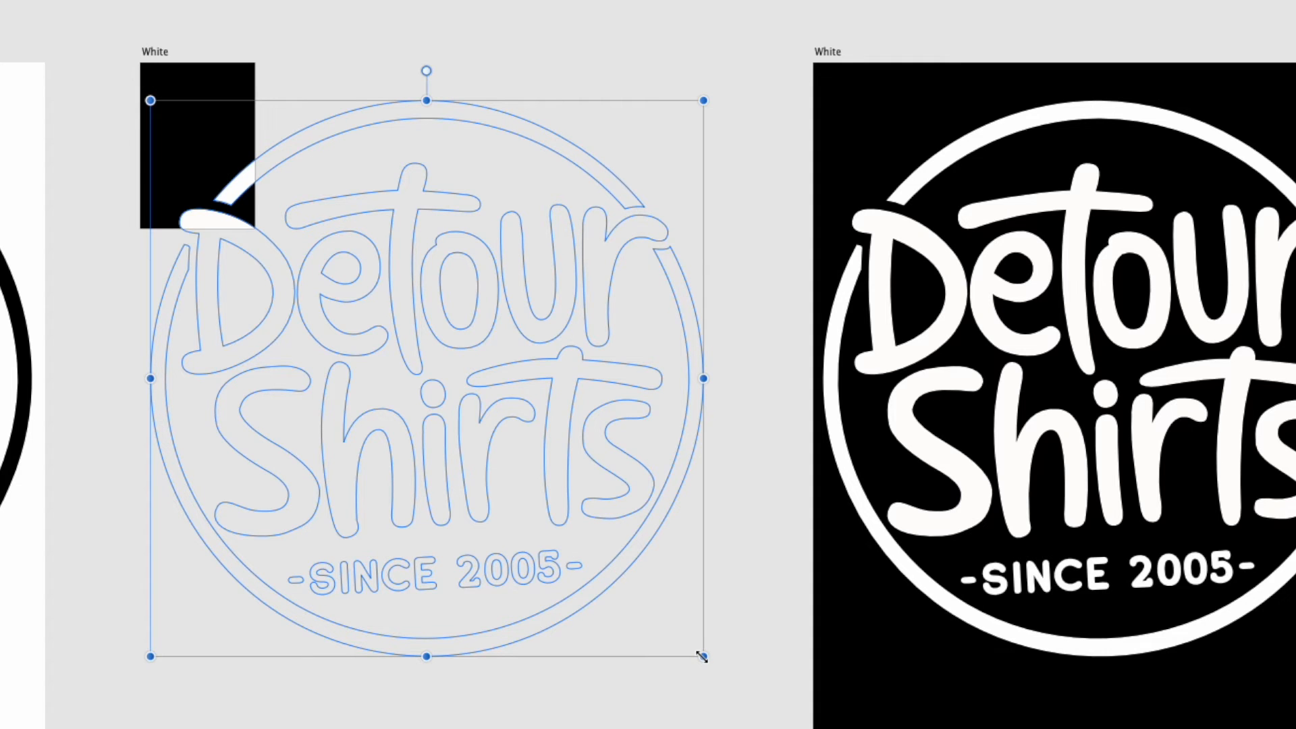
drag(702, 656, 616, 600)
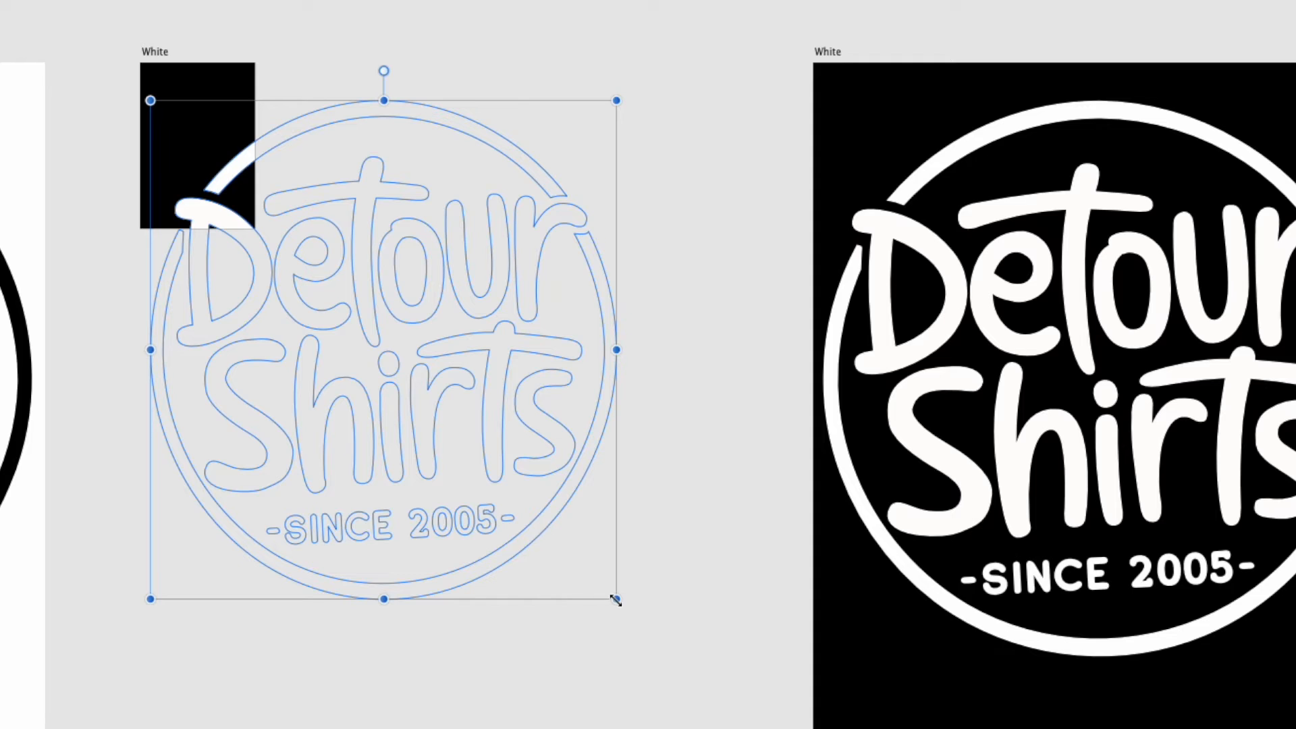
key(super+z)
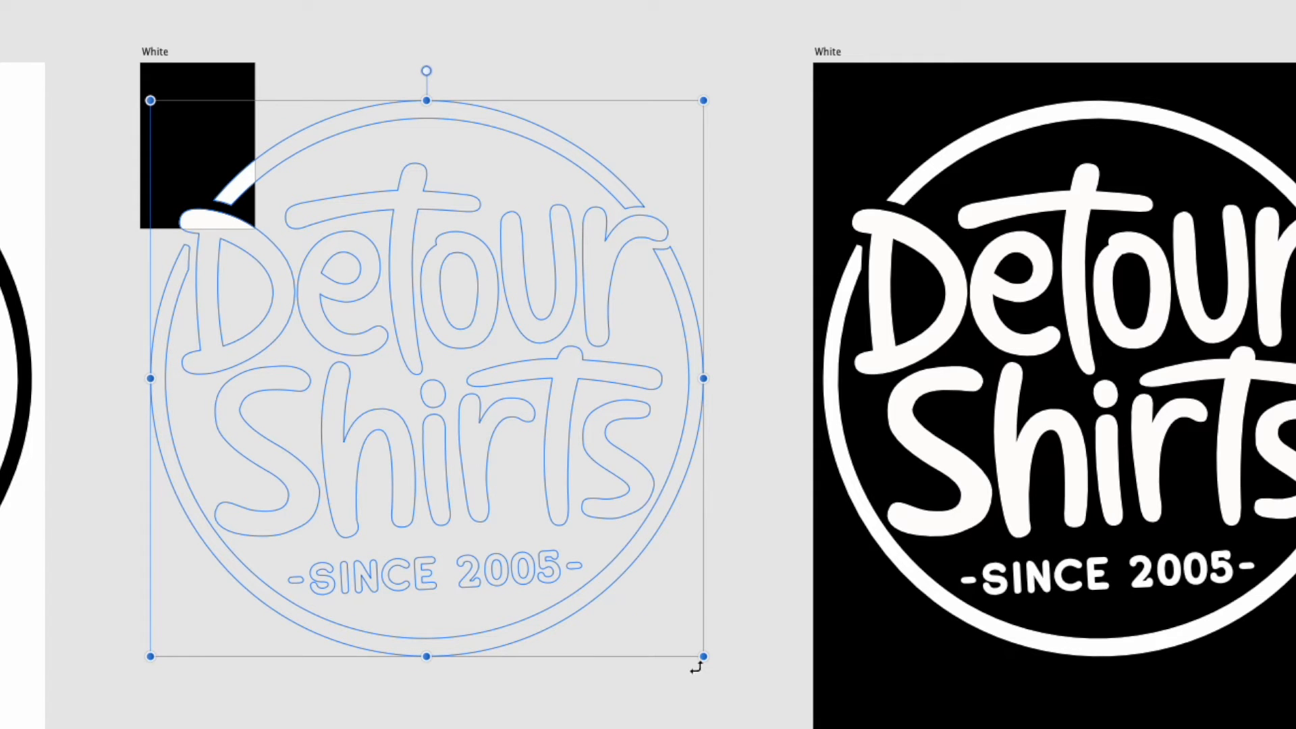
drag(702, 656, 225, 229)
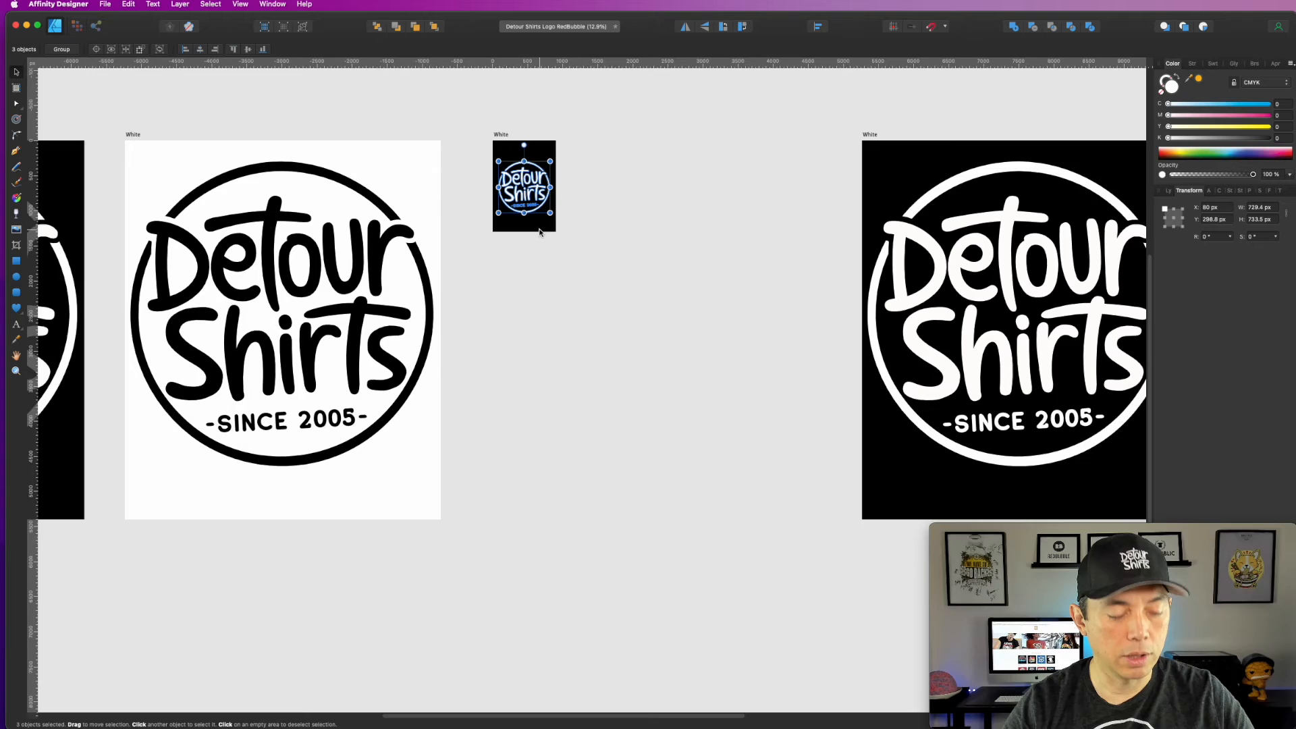
scroll(539, 232, up, 5)
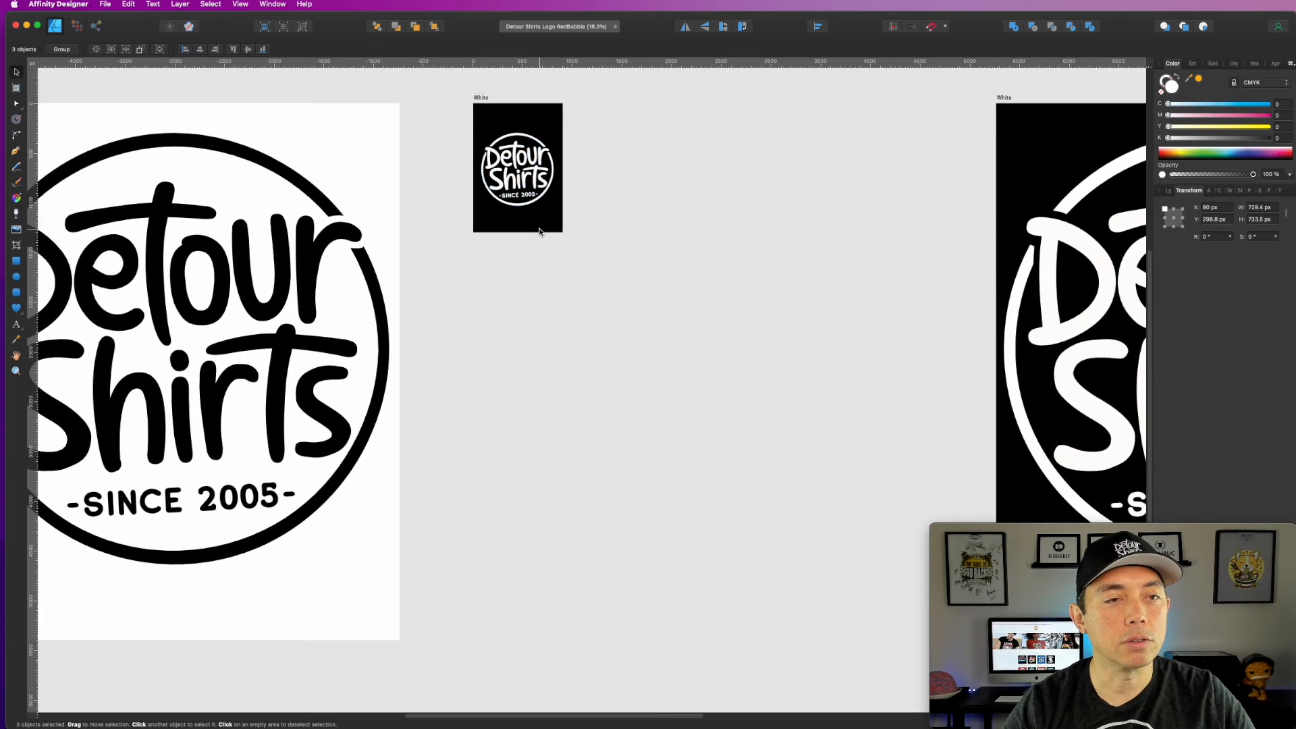
Step: Select all three logo curves on the small artboard and group them
drag(641, 189, 785, 440)
click(731, 181)
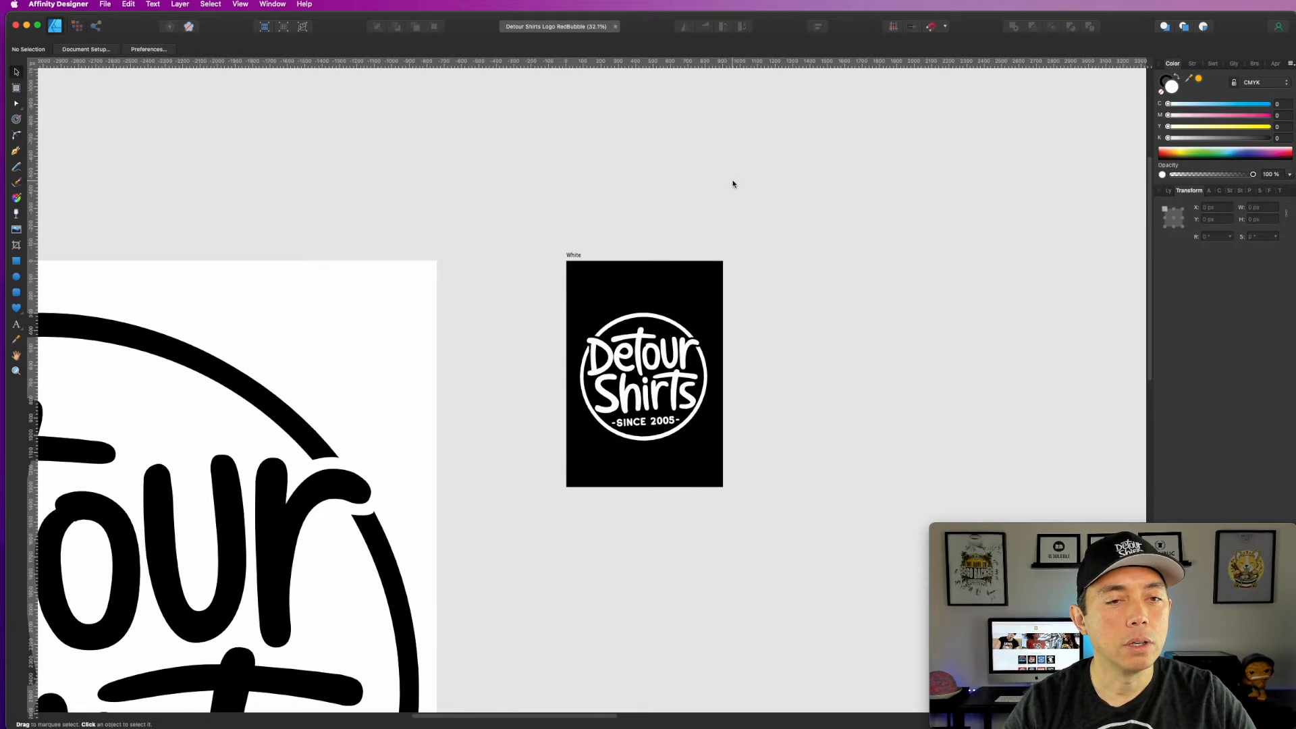
mouse_move(647, 363)
mouse_down()
mouse_move(650, 334)
mouse_move(650, 365)
mouse_up()
drag(529, 282, 751, 460)
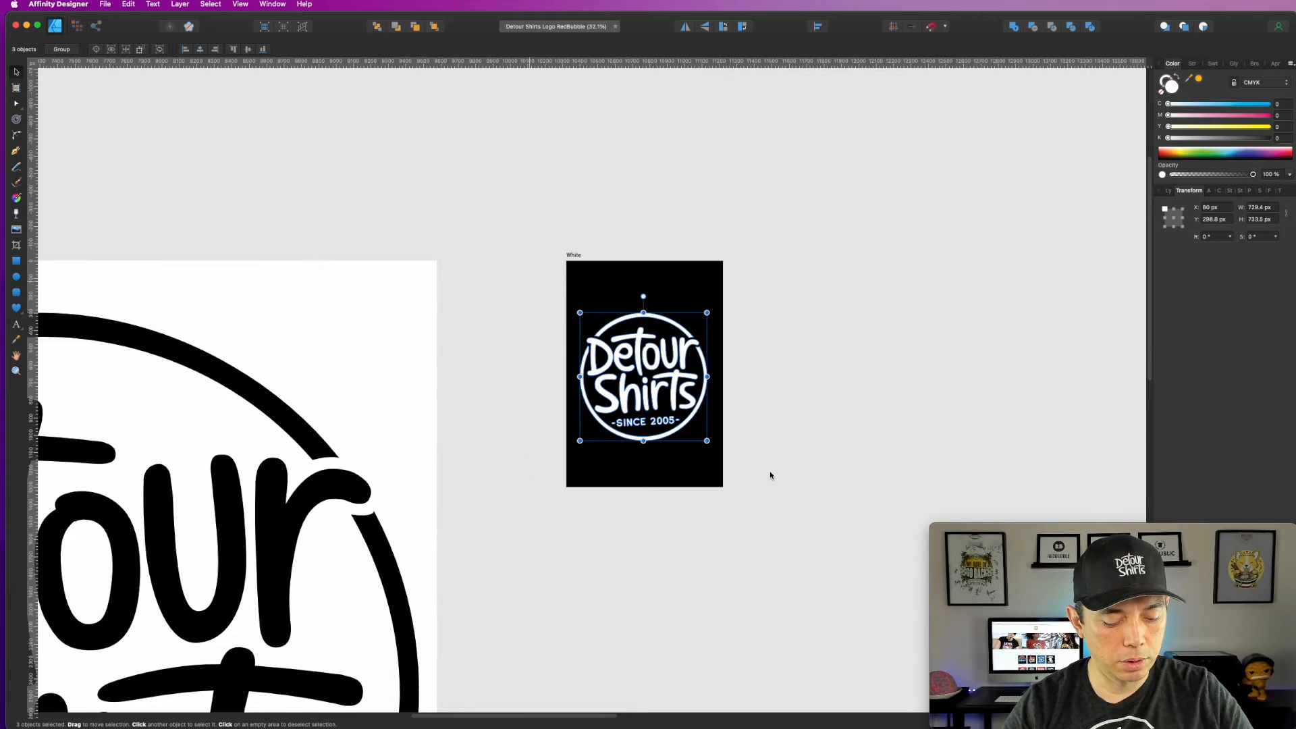
key(super+g)
Step: Move the logo group up to about Y 225 px and center it horizontally on the small artboard
mouse_move(654, 377)
mouse_down()
mouse_move(650, 338)
mouse_move(657, 364)
mouse_up()
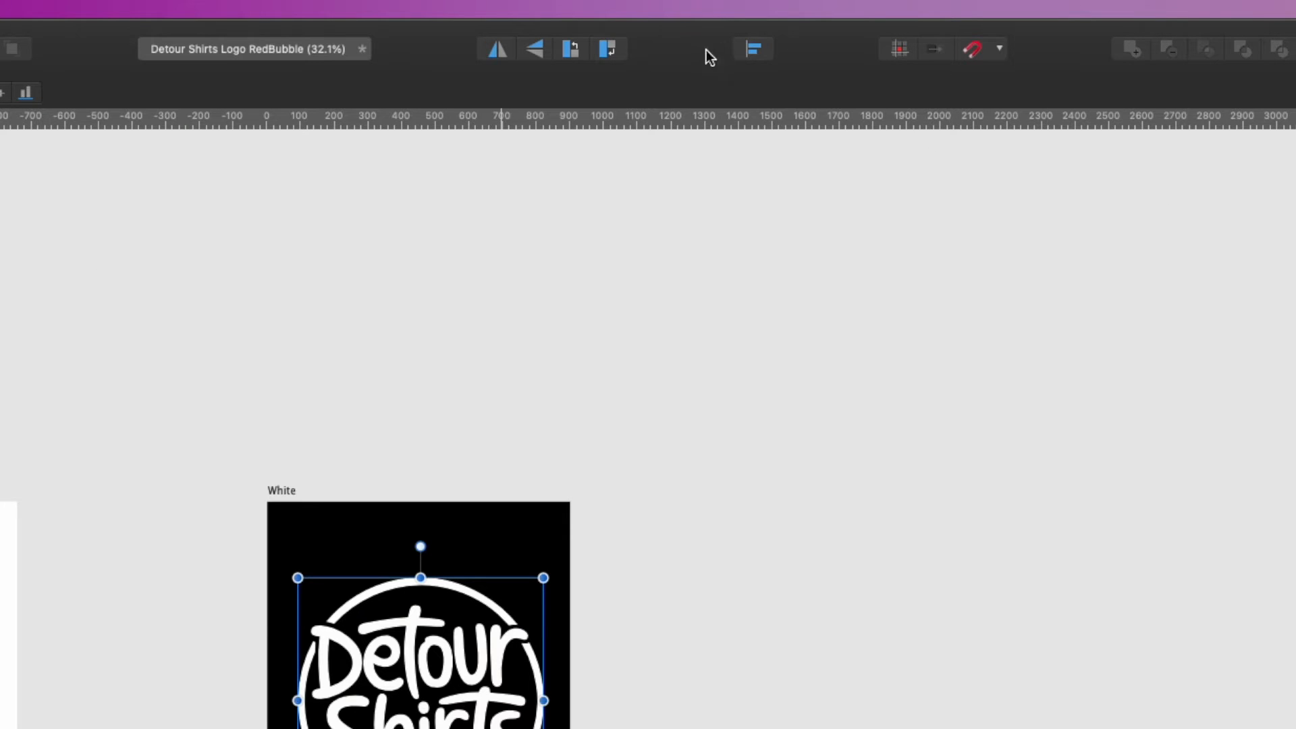
click(751, 48)
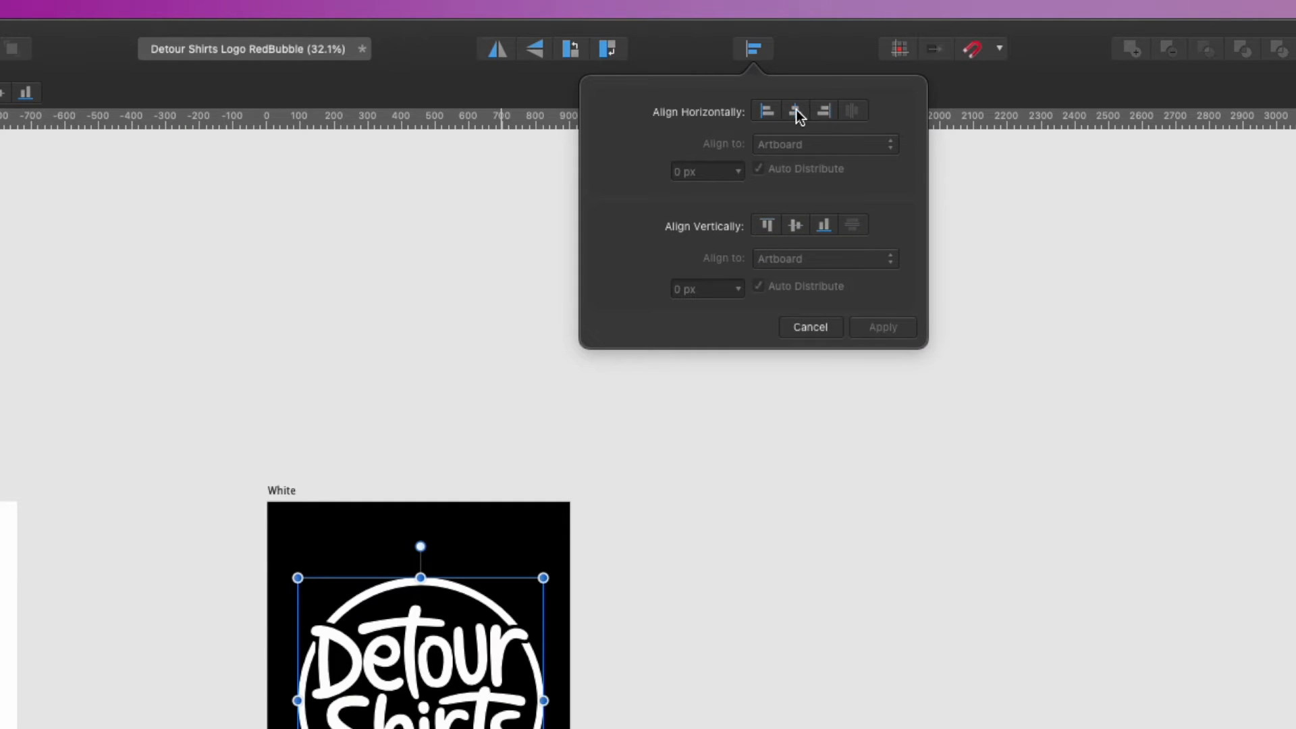
click(796, 111)
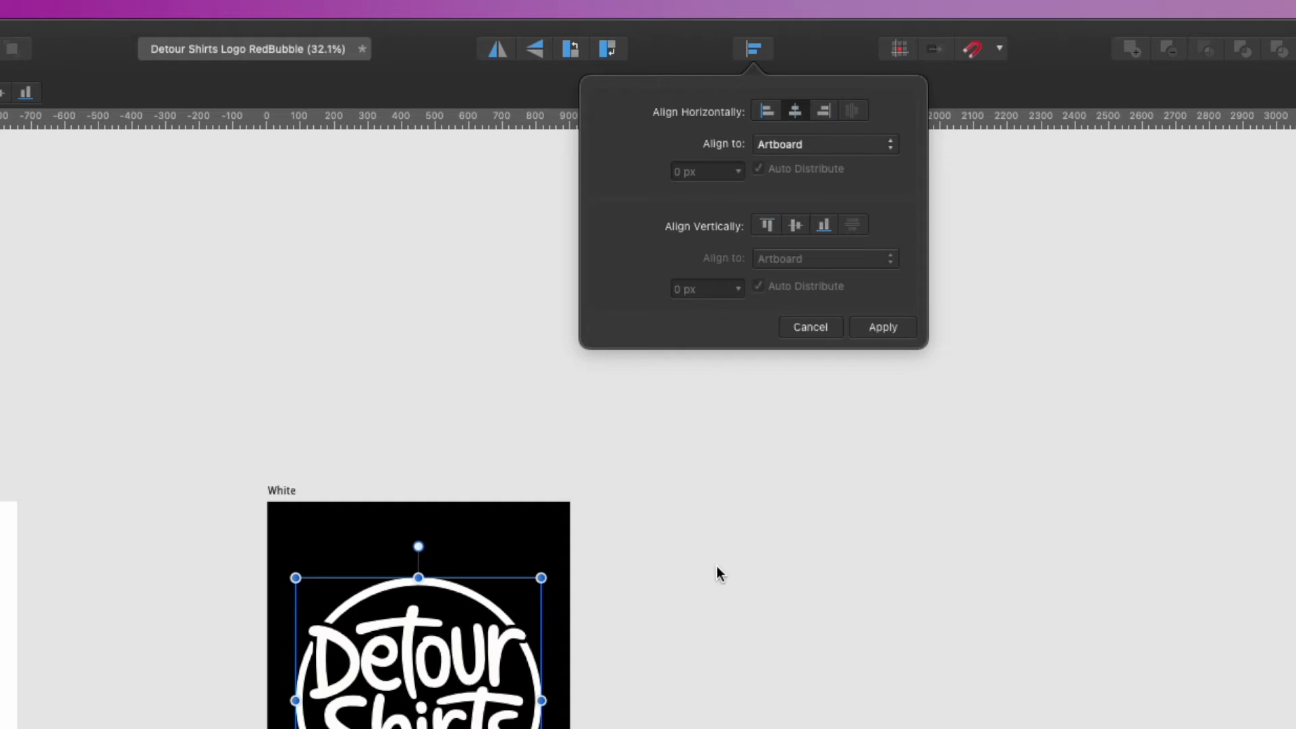
click(718, 570)
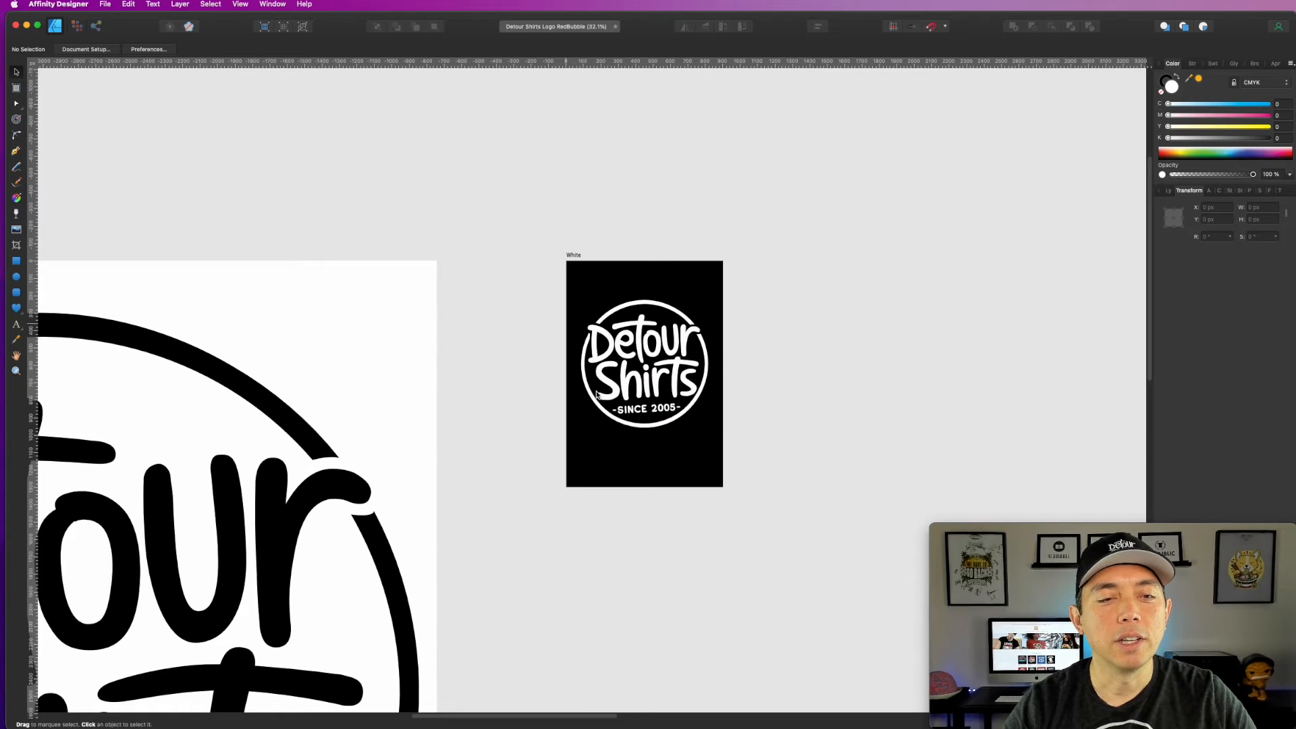
Step: Export the small artboard as a PNG with the area Selection Only, saved to the Desktop as detourshirtpostcard
click(573, 255)
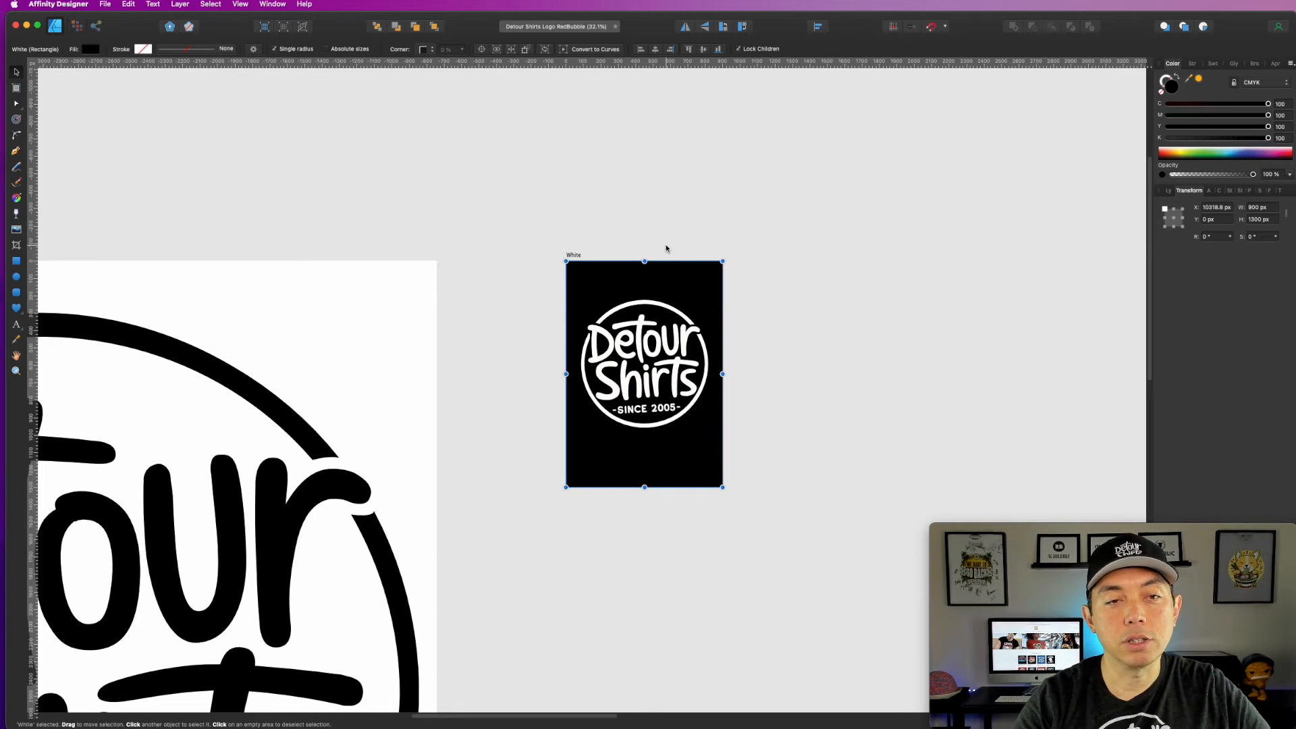
key(super+alt+shift+s)
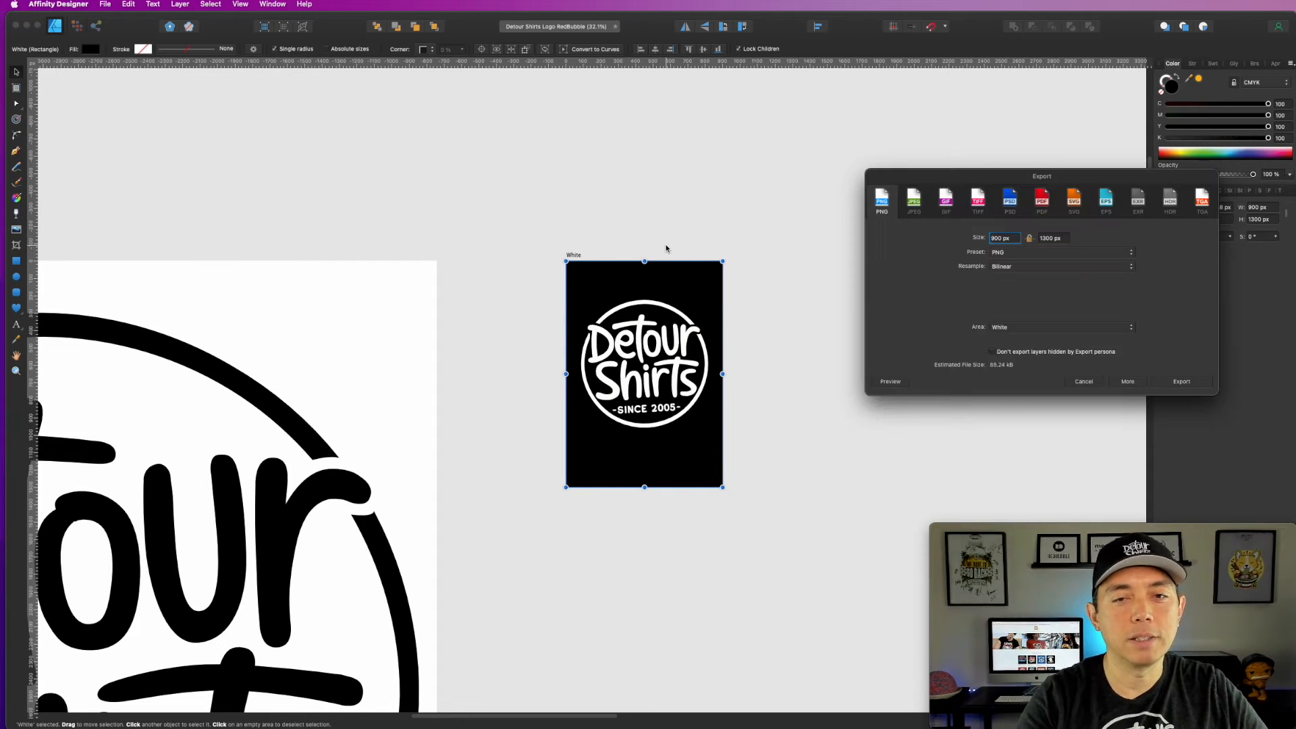
click(795, 492)
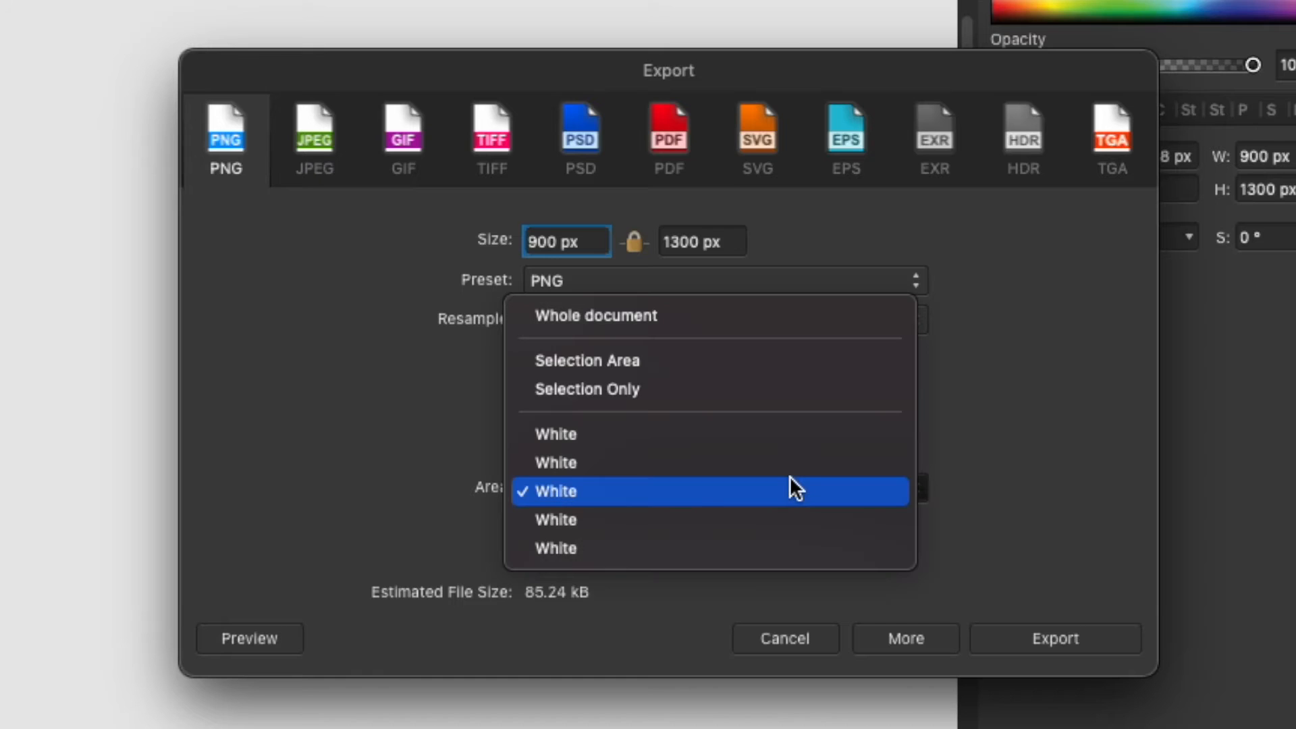
click(689, 388)
click(1039, 649)
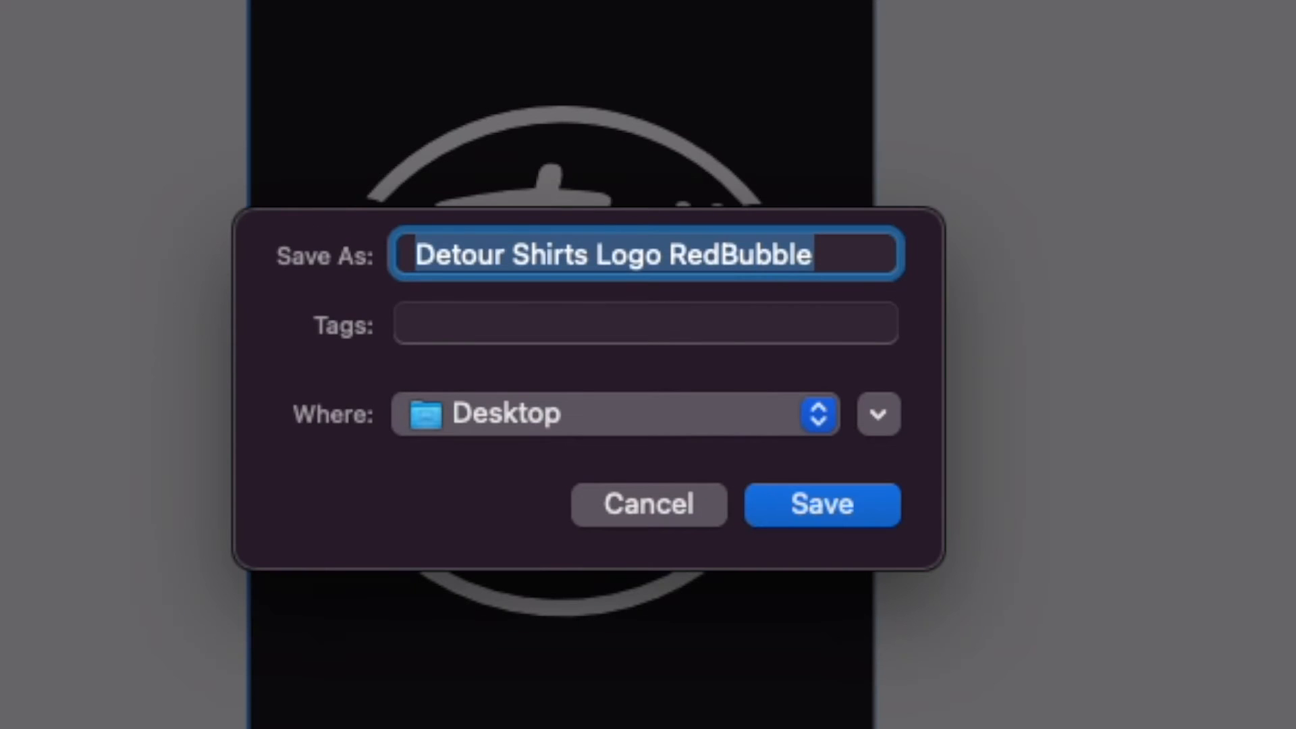
text(deto)
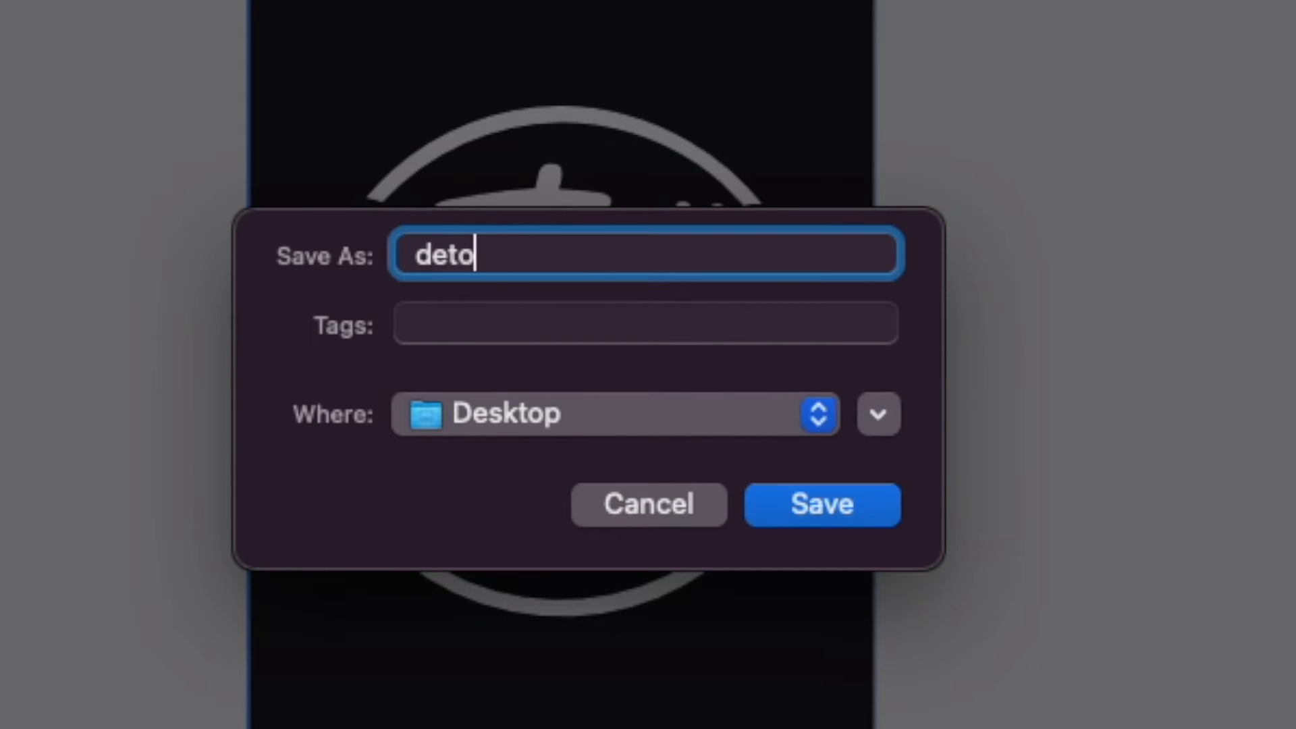
text(urshirtpos)
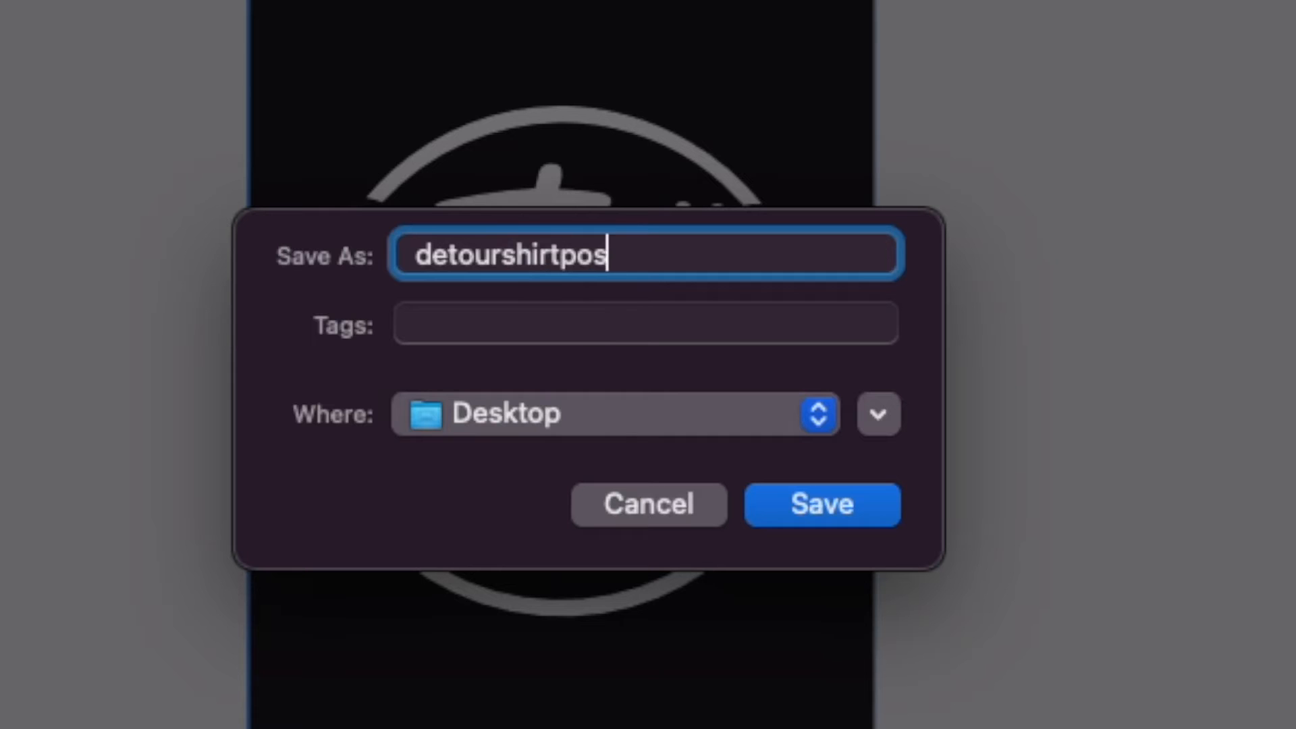
text(tcard)
key(Return)
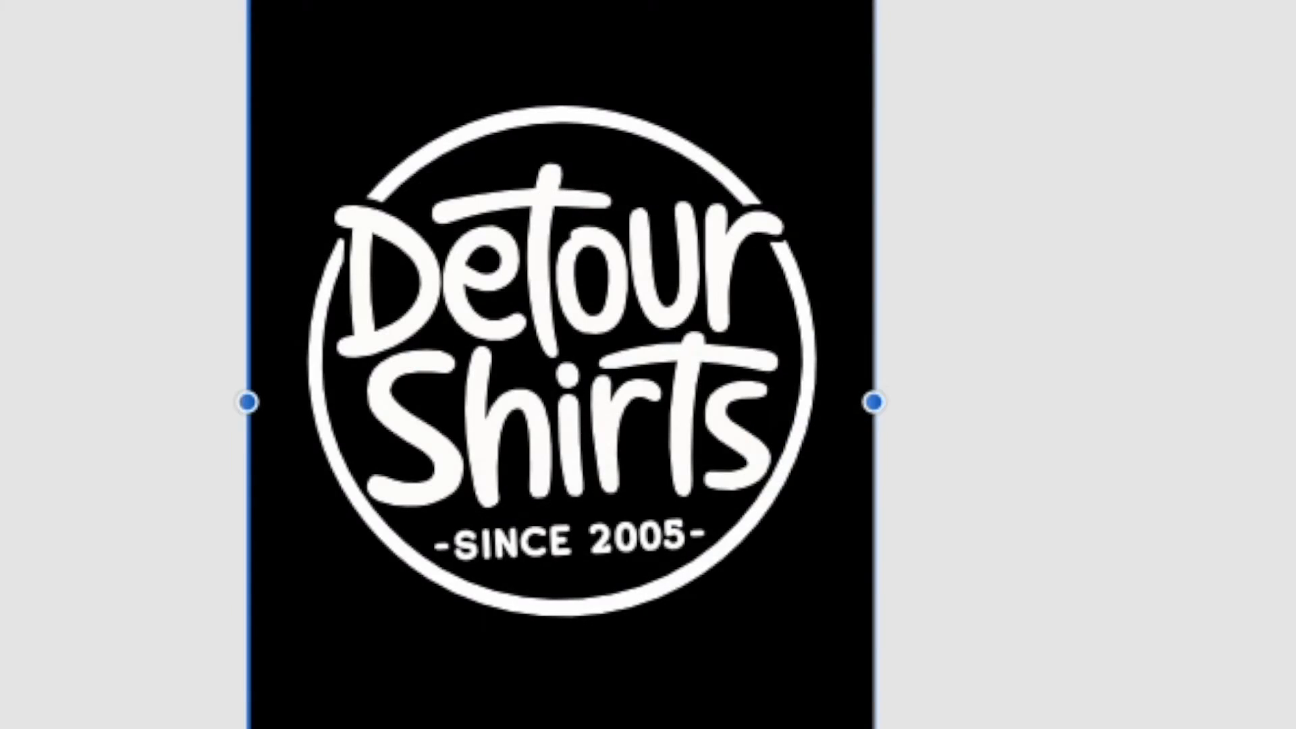
click(928, 298)
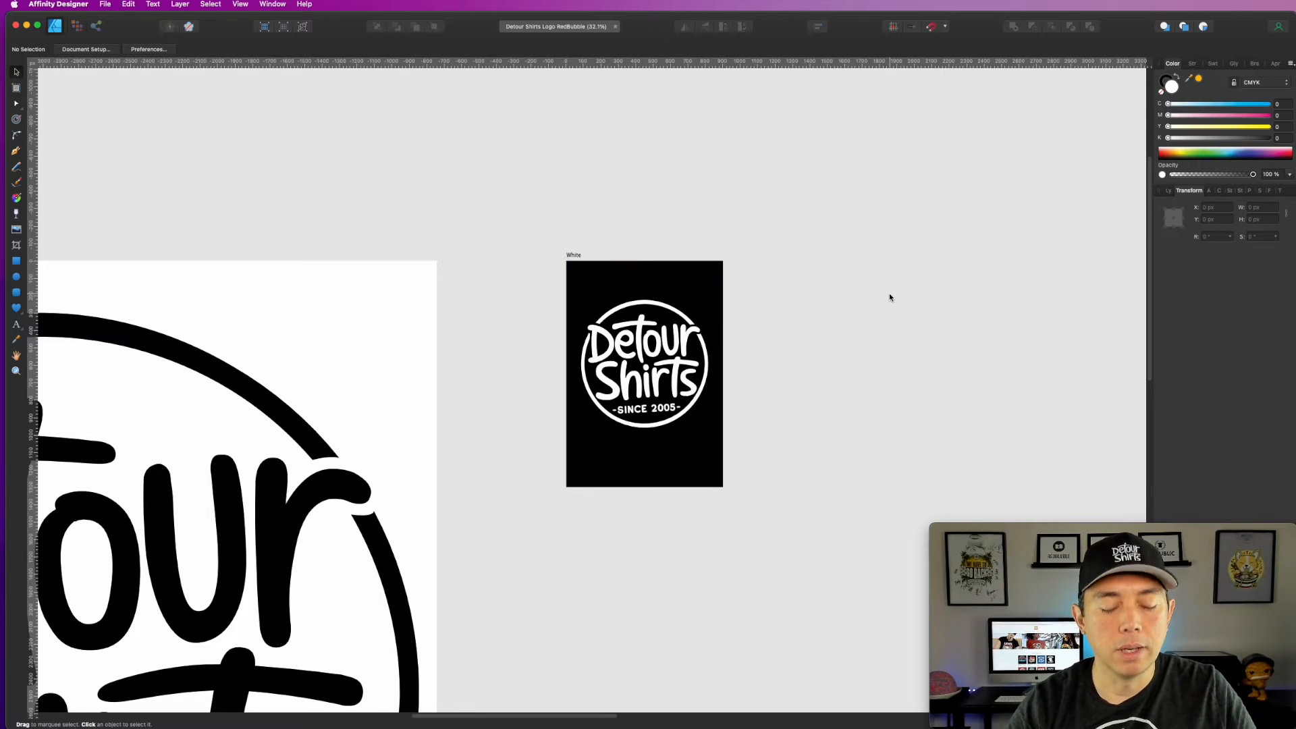
Step: Move the next large black artboard closer to the small postcard artboard
key(super+minus)
key(super+minus)
key(super+minus)
key(super+minus)
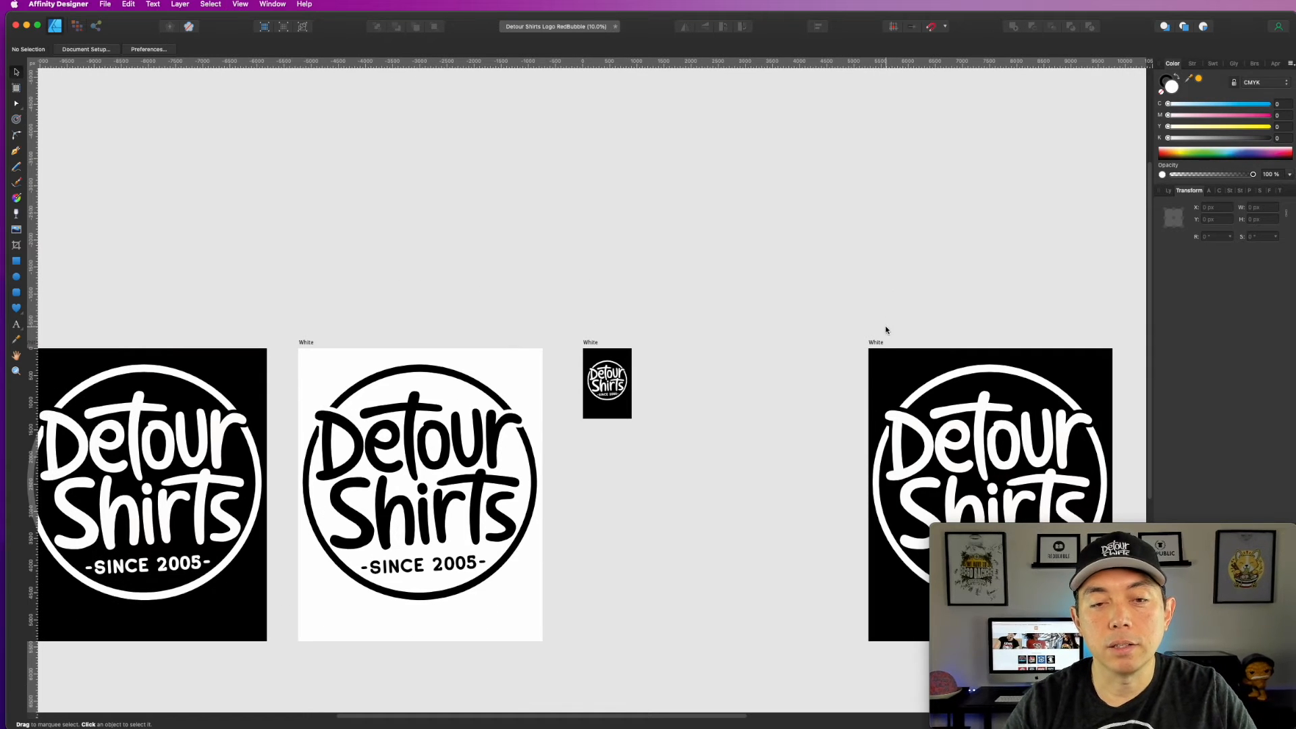
click(878, 342)
drag(878, 343, 686, 330)
Step: Resize the black artboard beside the small postcard artboard to 2700 px wide and 1120 px high
click(1254, 208)
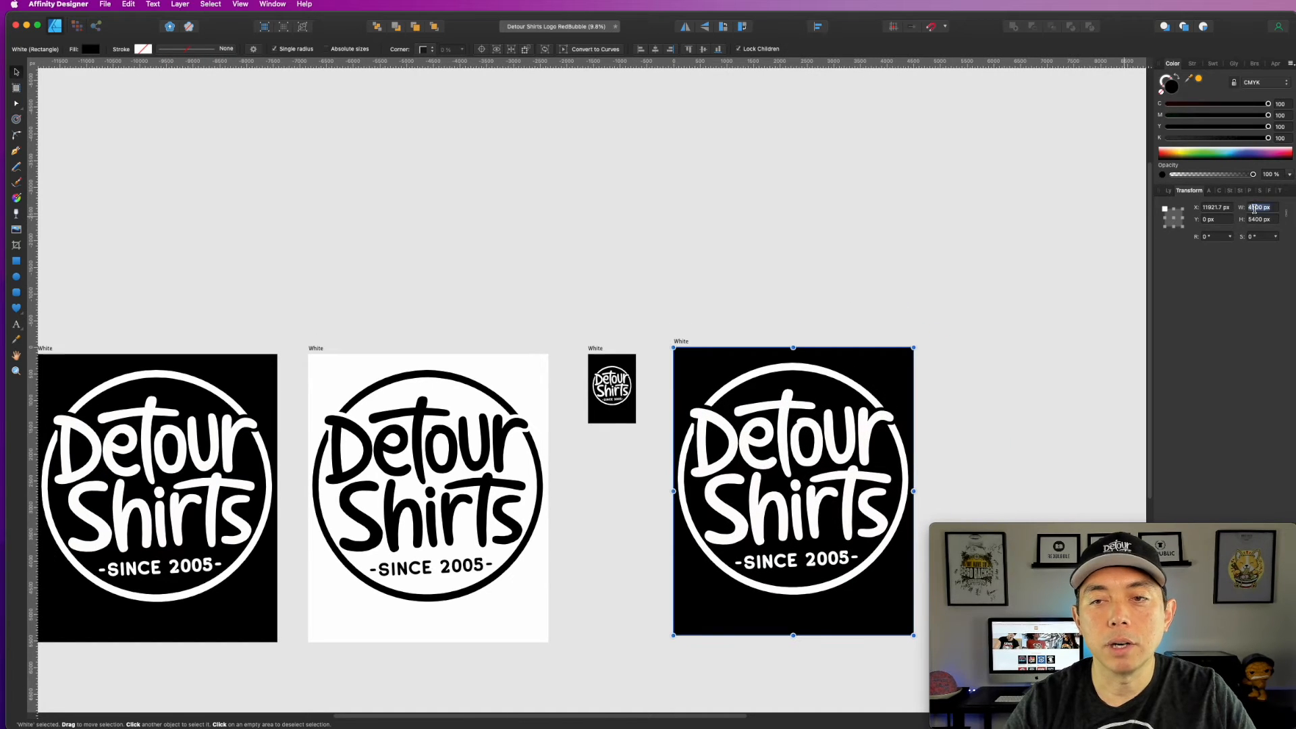
text(2700)
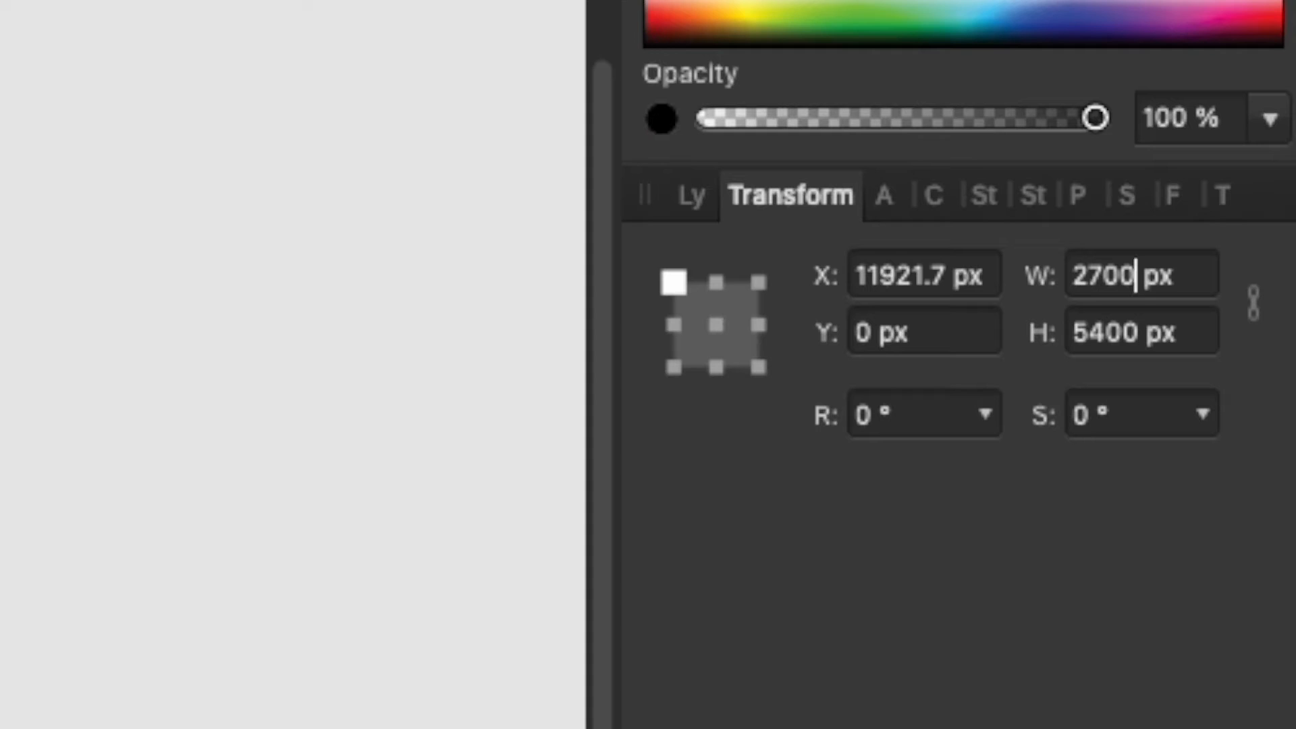
key(Tab)
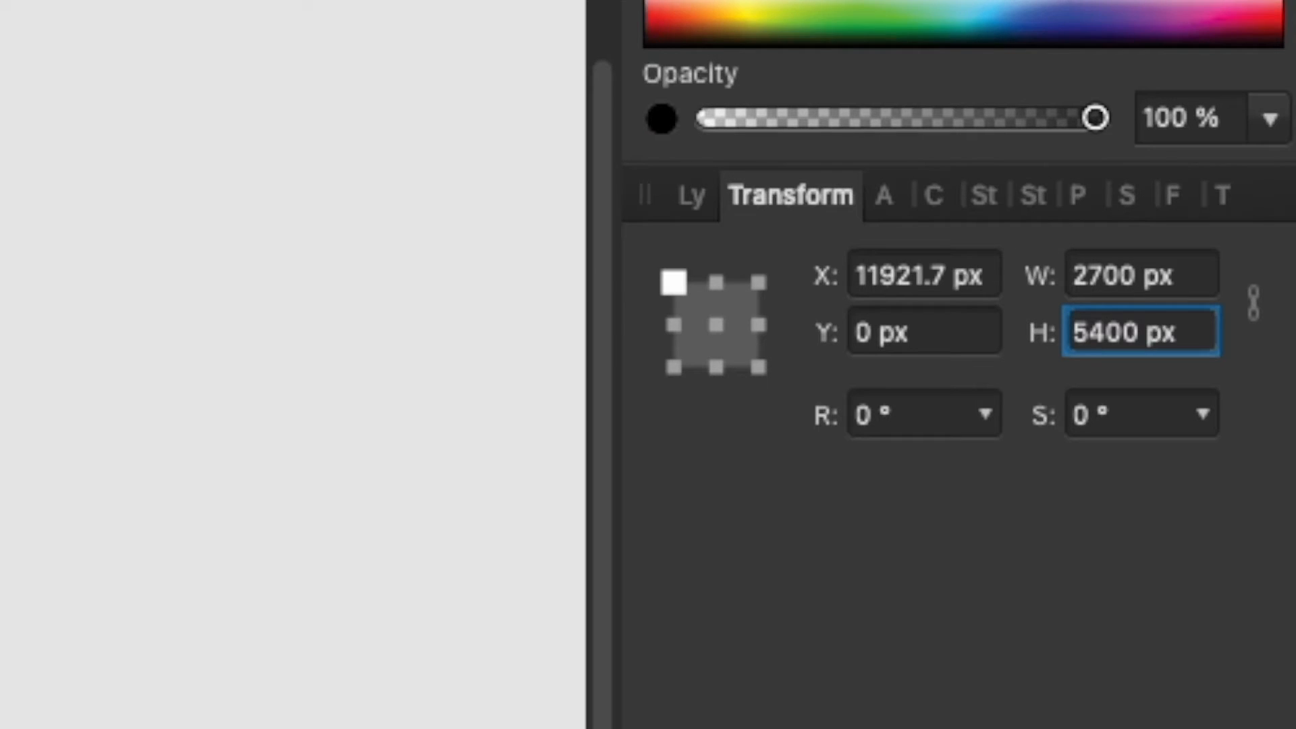
text(1120)
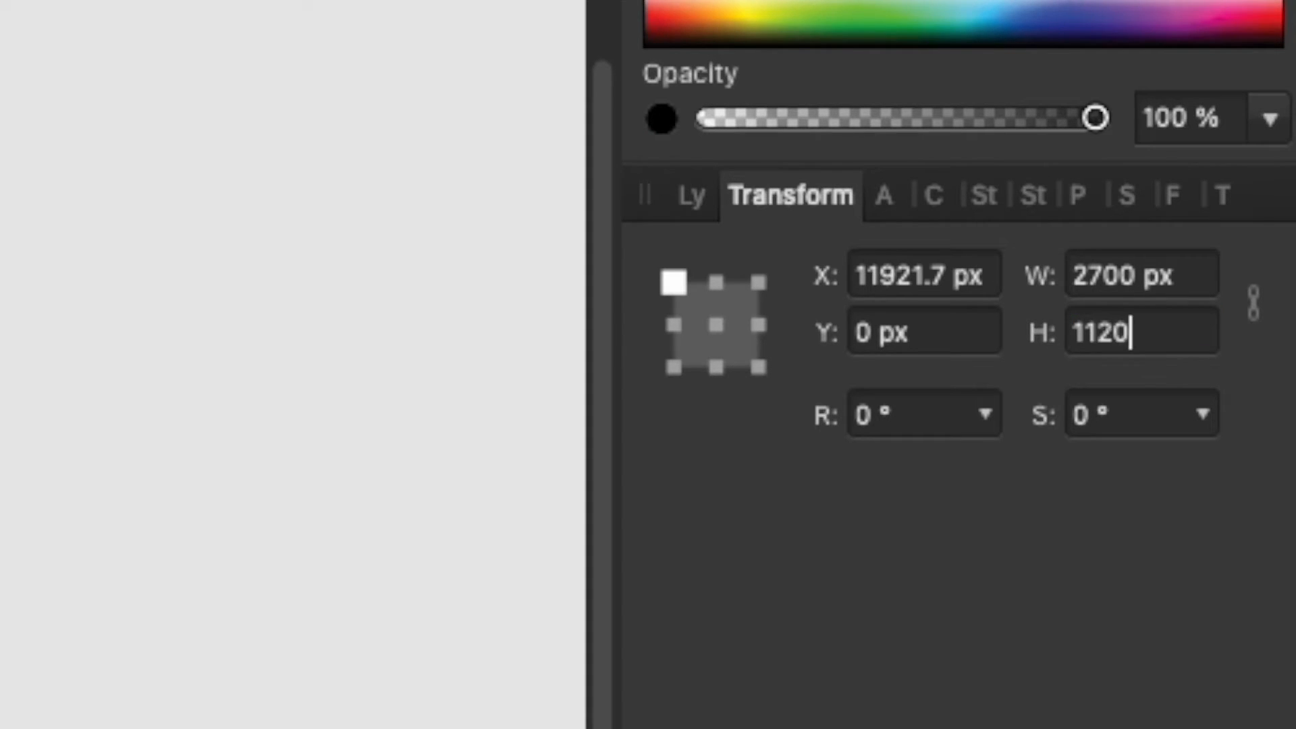
key(Tab)
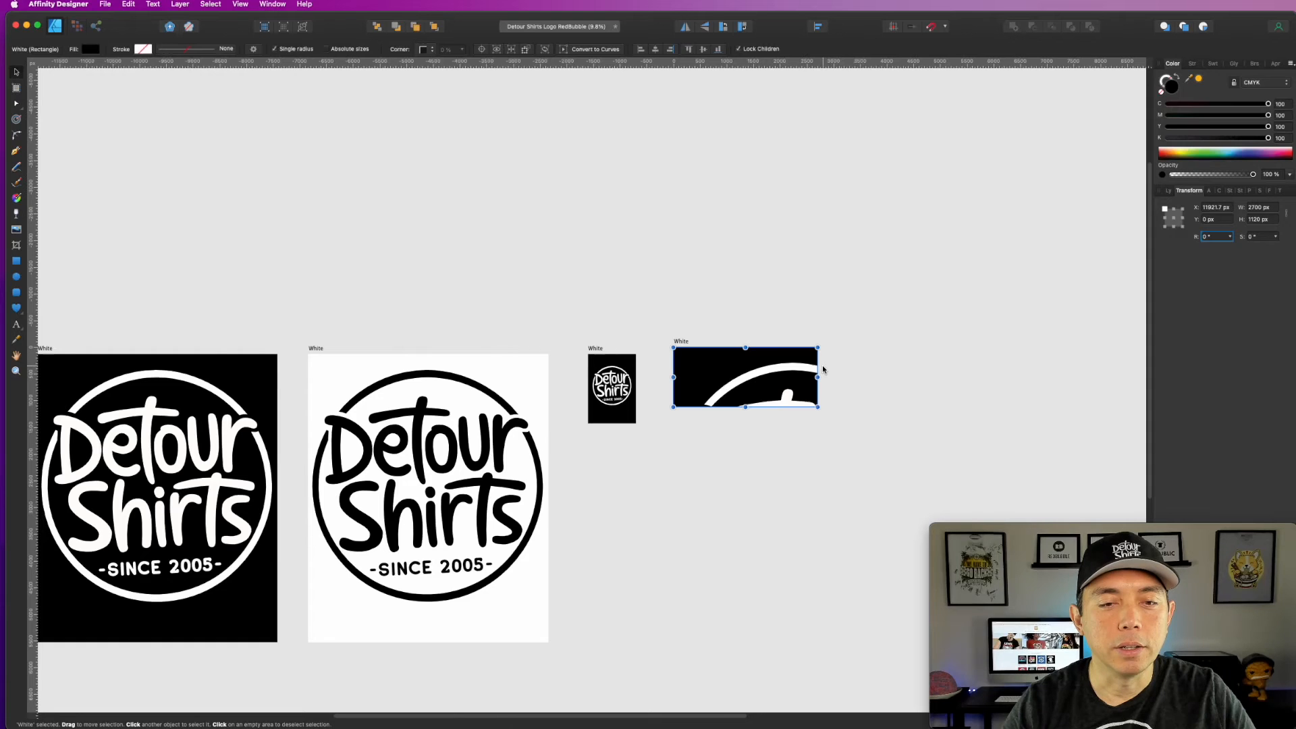
Step: Group the logo curves on the resized artboard and scale the group down to about 1211 by 1218 px in its left half
click(851, 387)
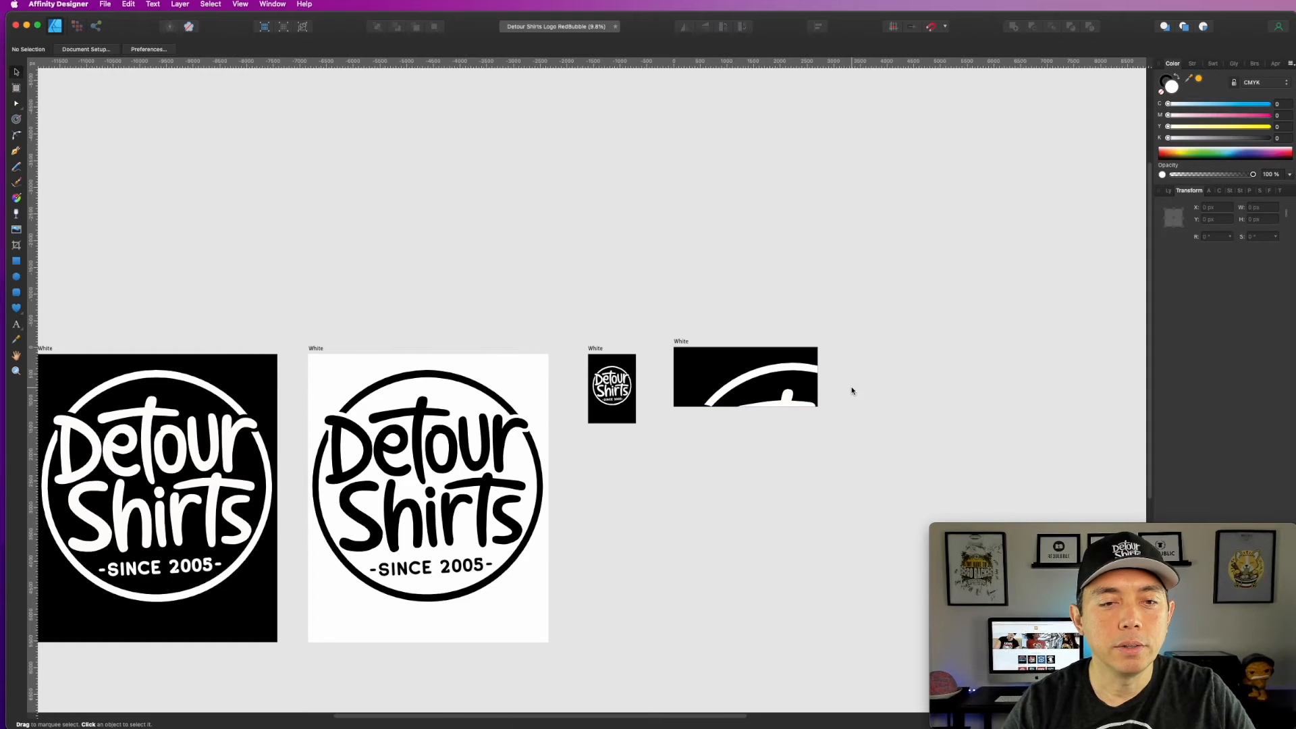
scroll(850, 387, down, 4)
drag(652, 156, 1019, 507)
key(super+g)
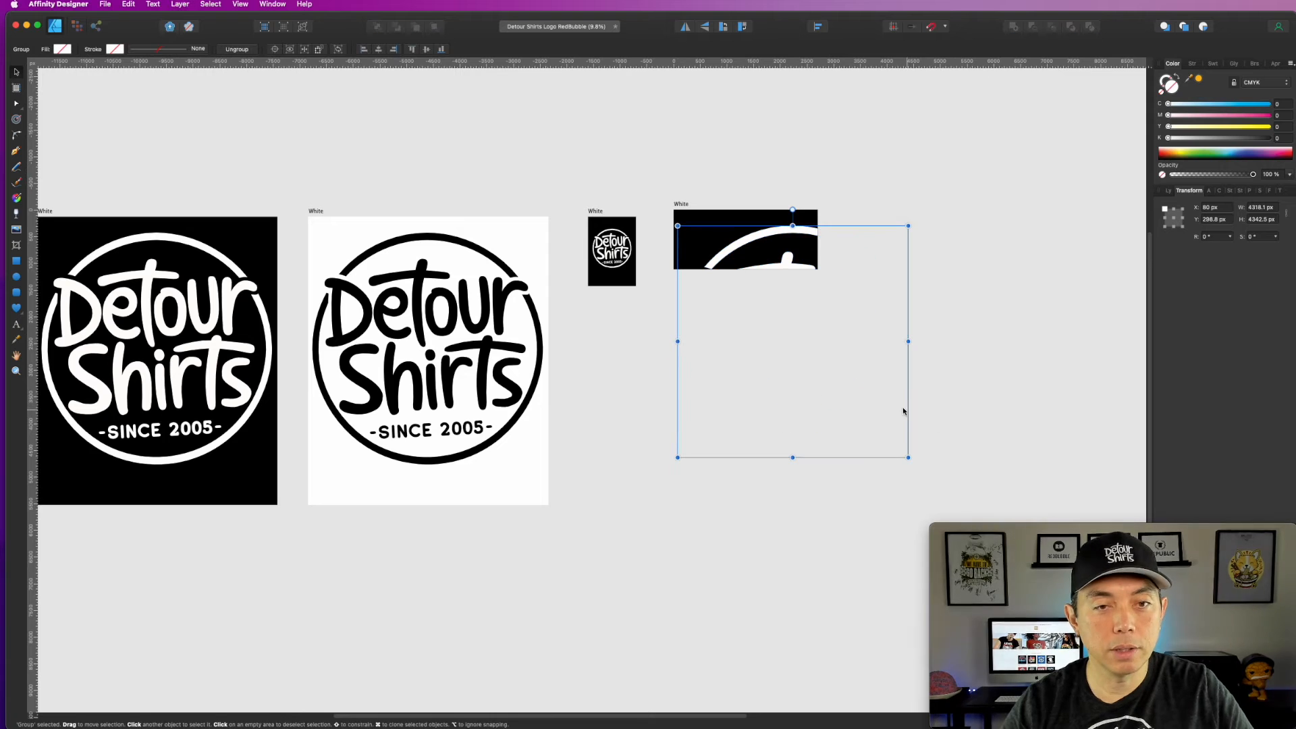
drag(907, 457, 762, 273)
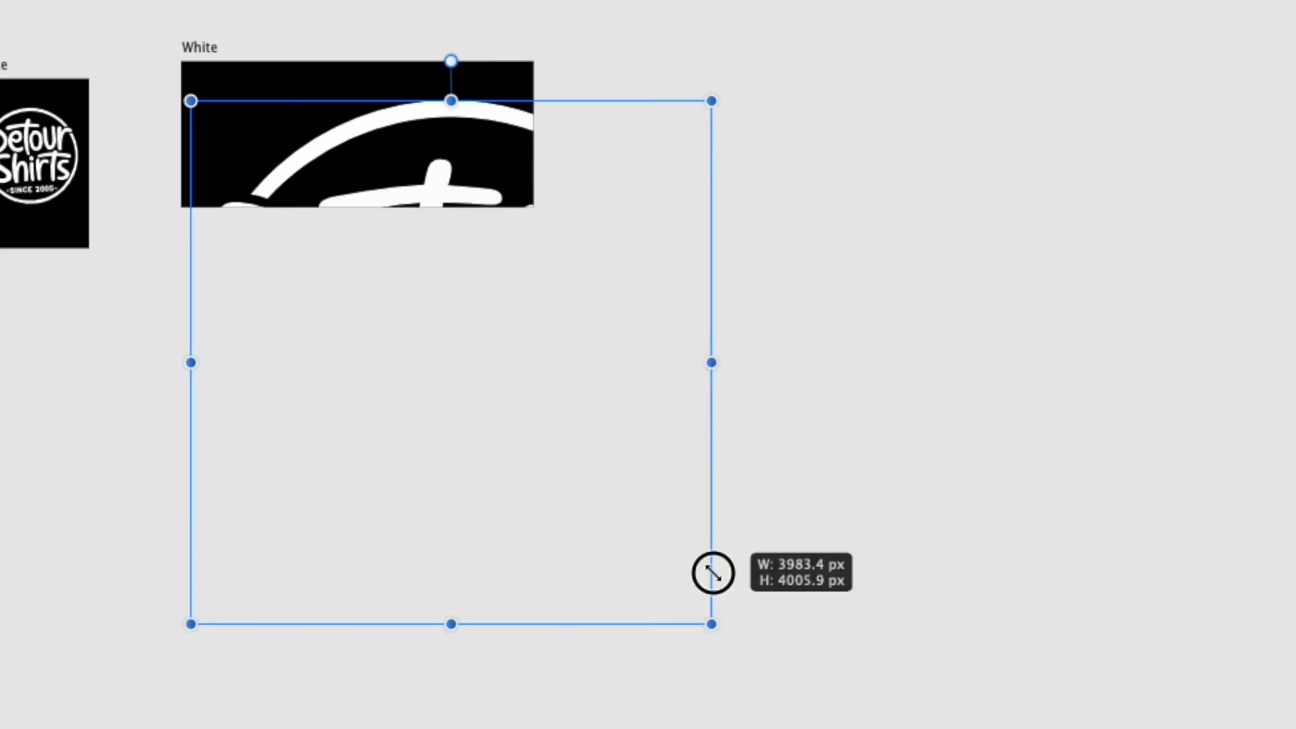
drag(273, 172, 295, 142)
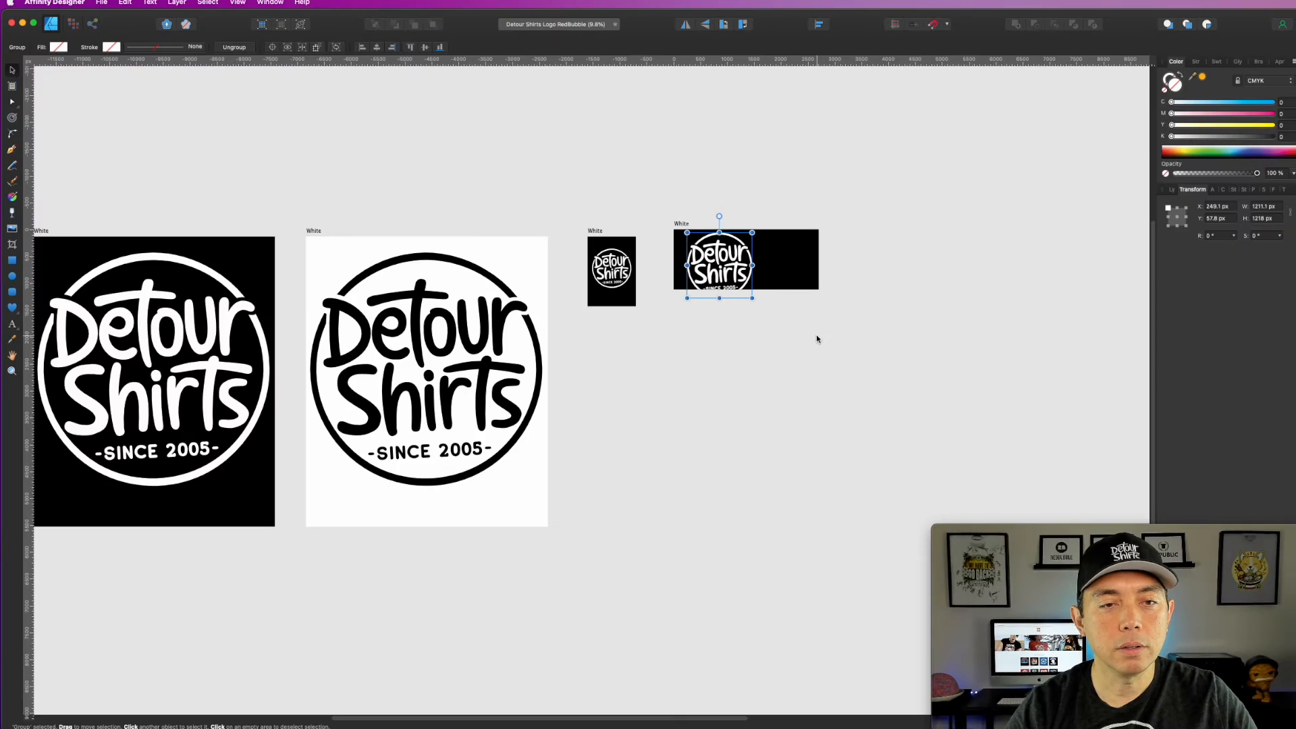
Step: Shrink the logo group to about 807 px high inside the wide artboard and place a copy in the right half
scroll(531, 361, up, 5)
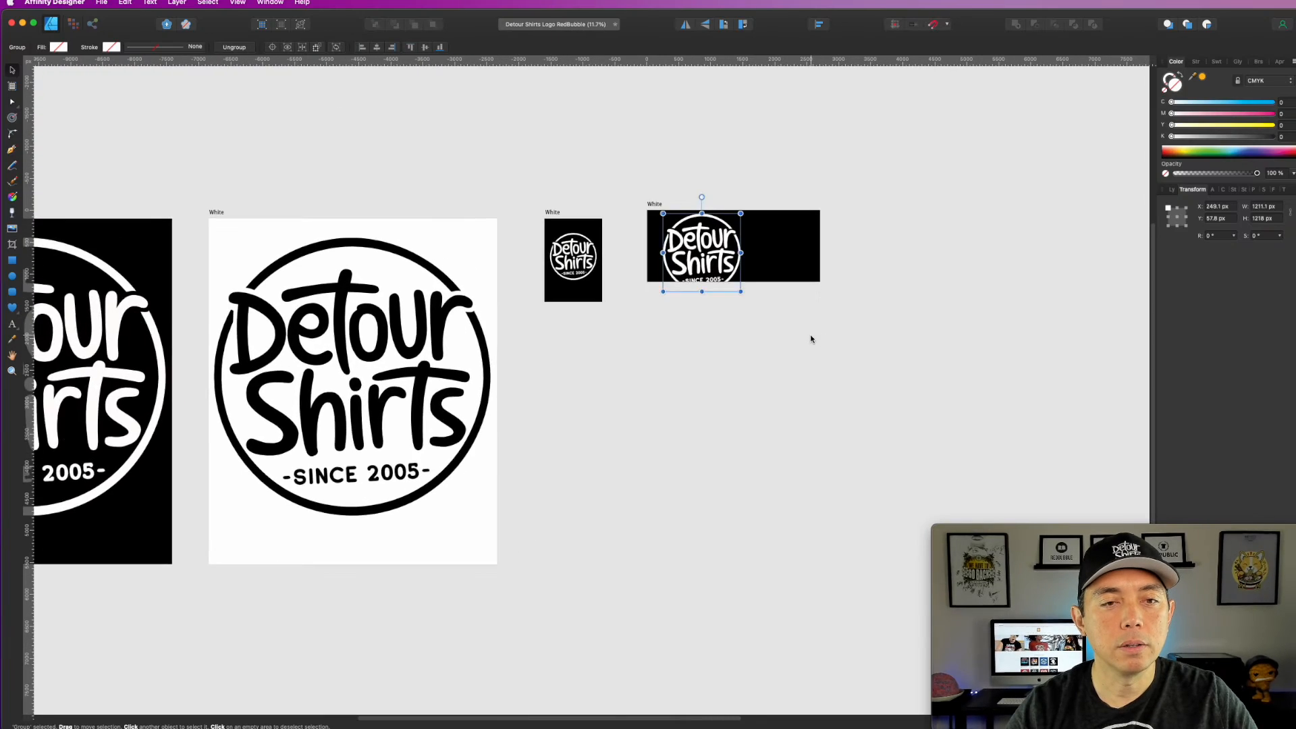
scroll(812, 338, up, 1)
drag(736, 321, 877, 554)
drag(780, 463, 719, 399)
drag(686, 332, 902, 344)
Step: Group the two logos on the wide artboard and center the group horizontally on it
click(598, 246)
drag(565, 217, 951, 508)
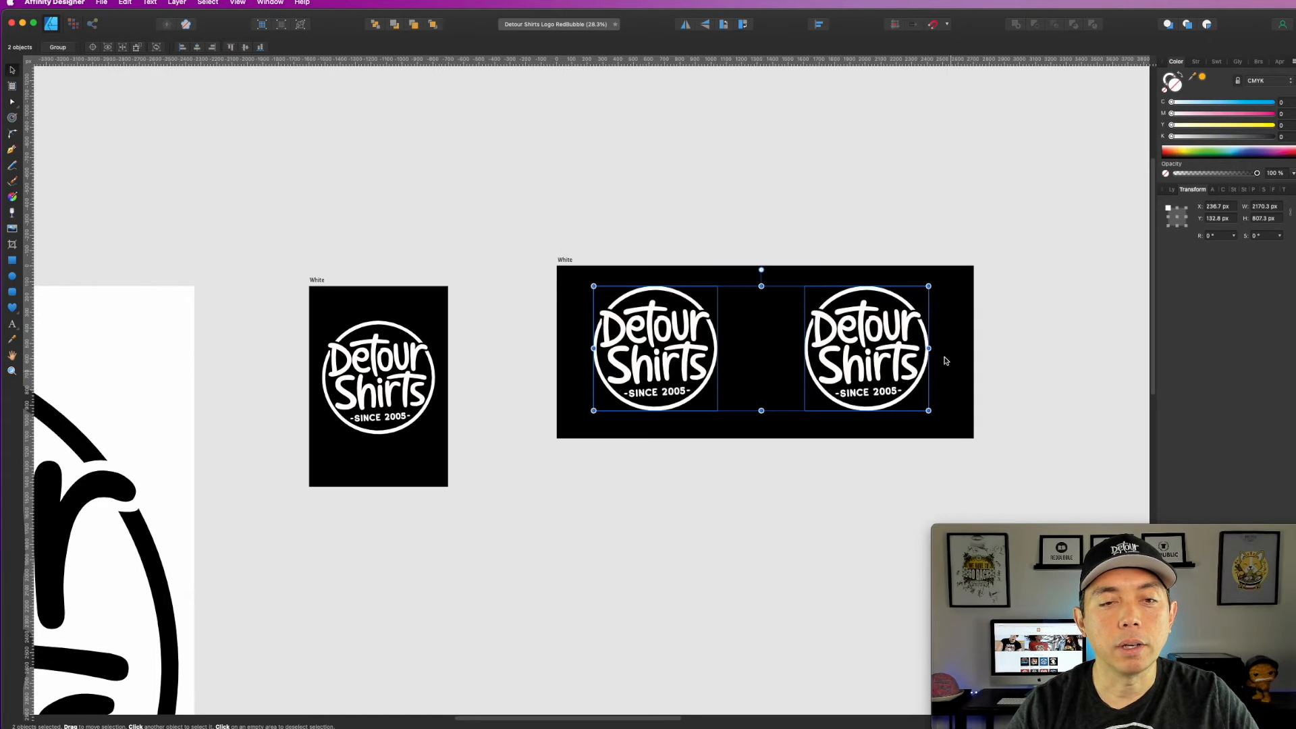
key(super+g)
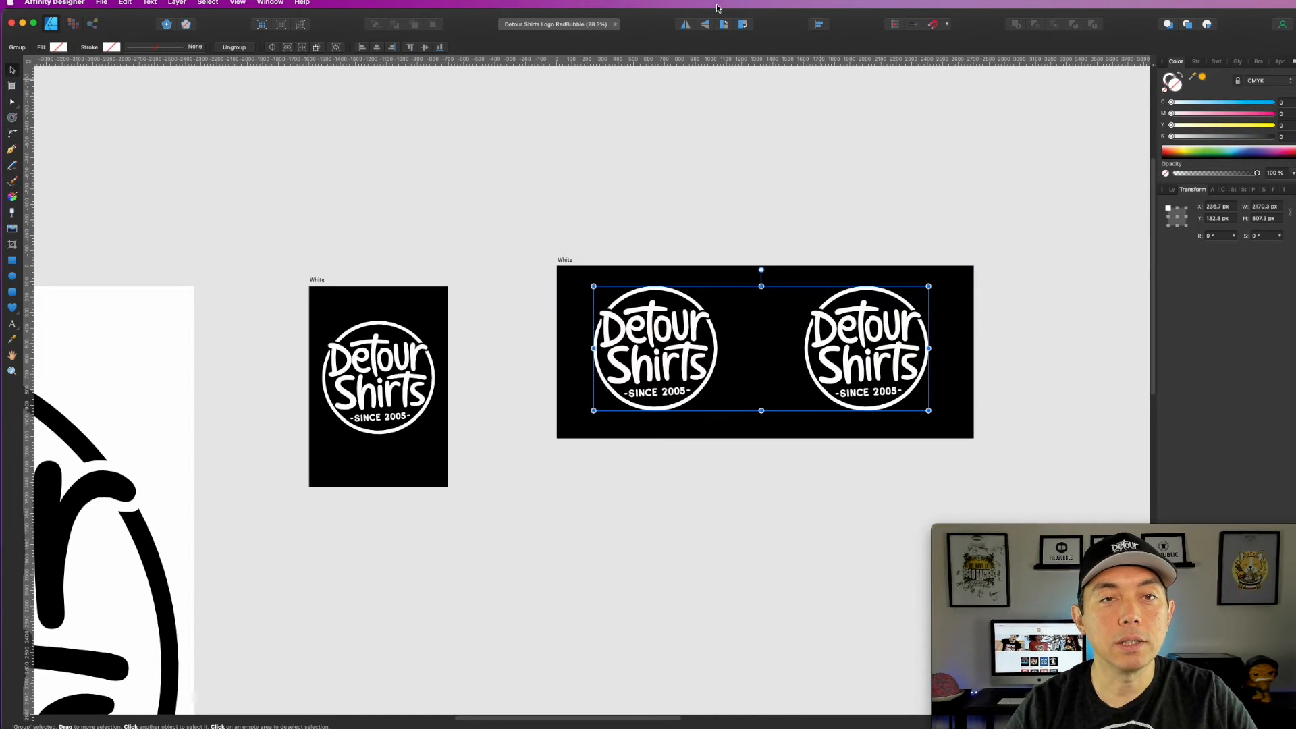
click(818, 25)
click(840, 56)
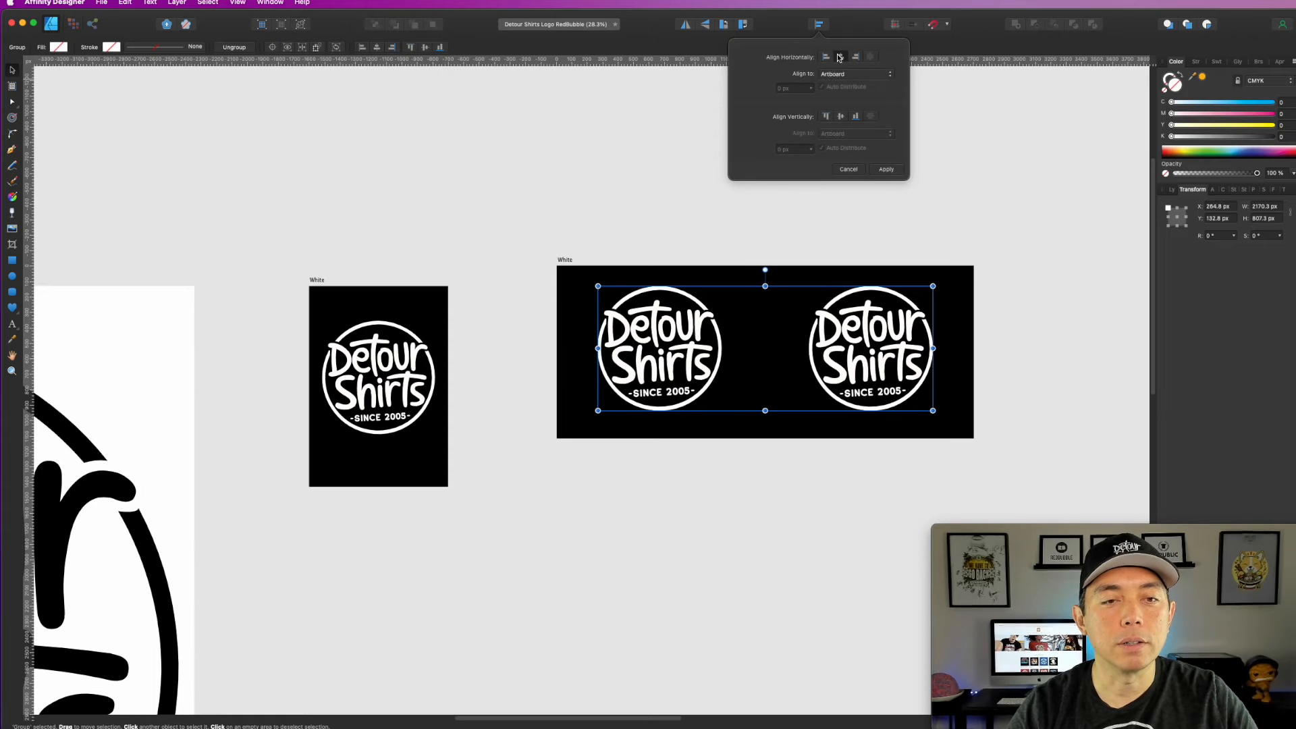
click(584, 201)
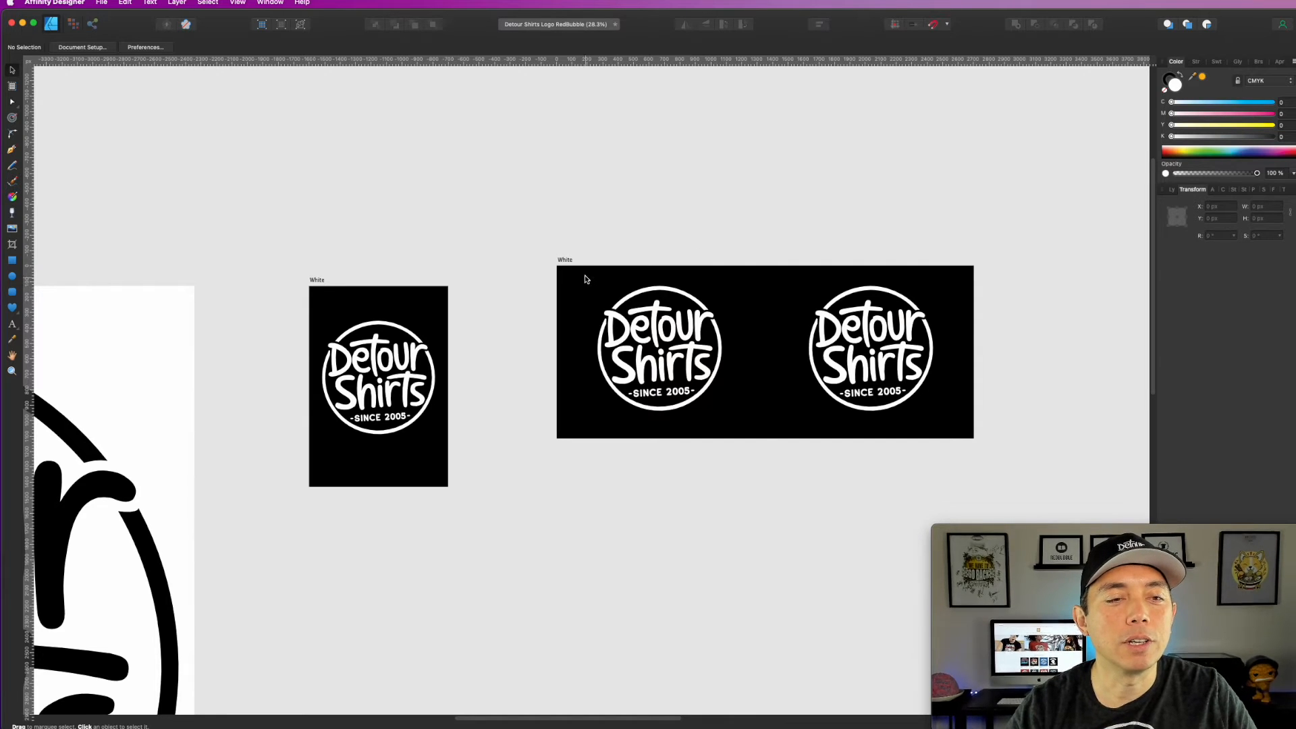
Step: Set the wide artboard's fill to solid cyan with C 100, M 0, Y 0, K 0
click(568, 264)
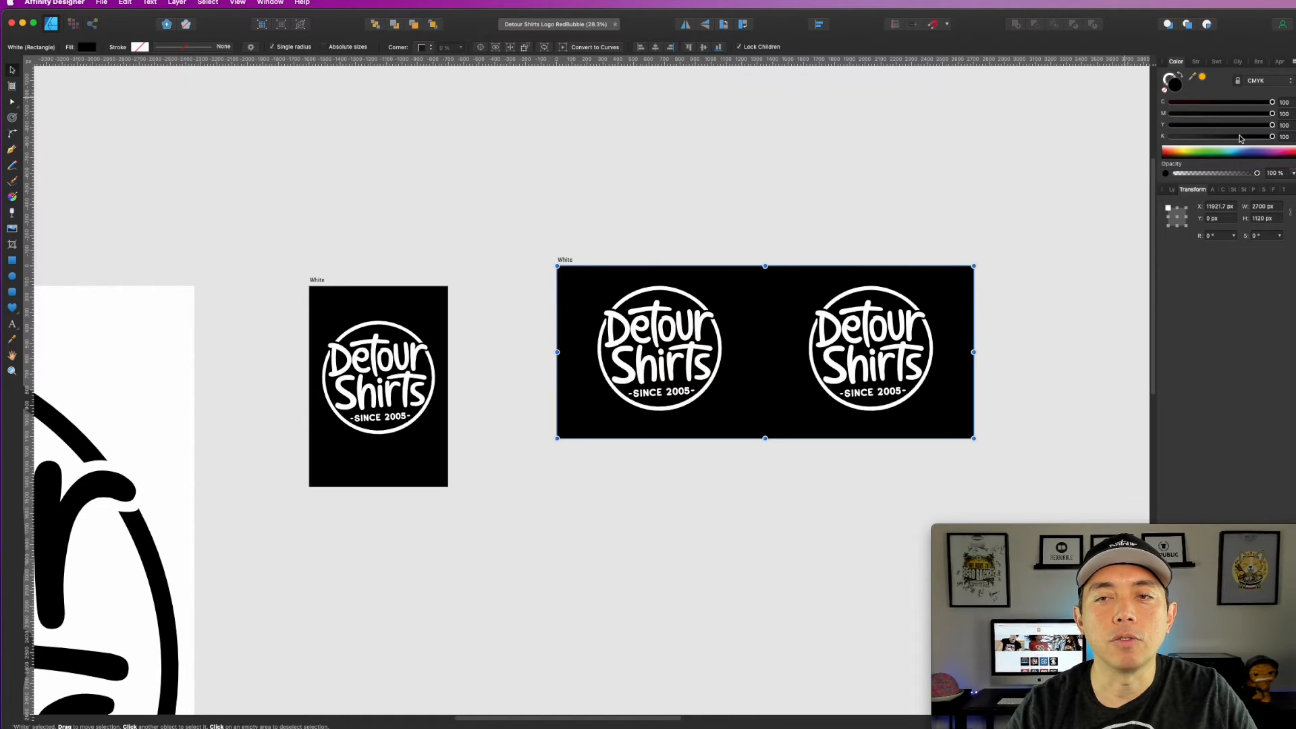
click(1171, 137)
click(1172, 114)
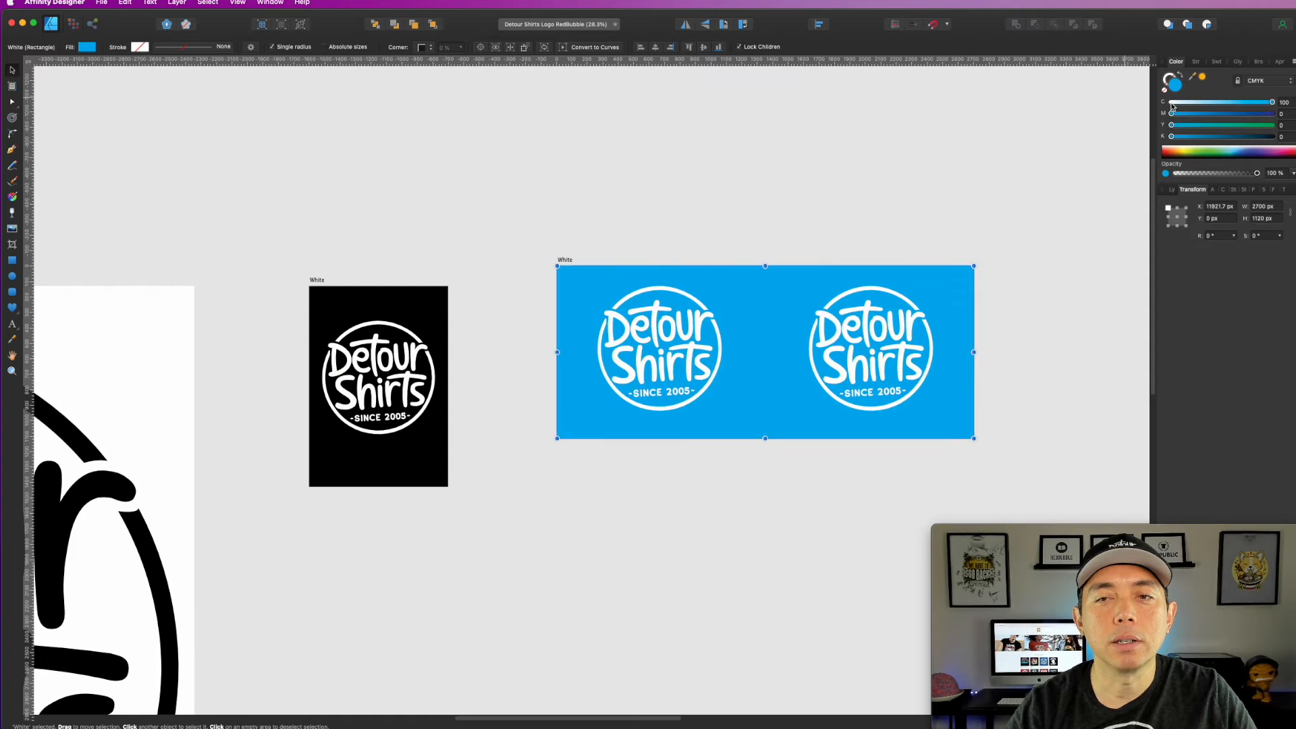
Step: Recolor the grouped pair of logos black with C, M, Y and K all at 100
click(564, 240)
drag(581, 217, 967, 487)
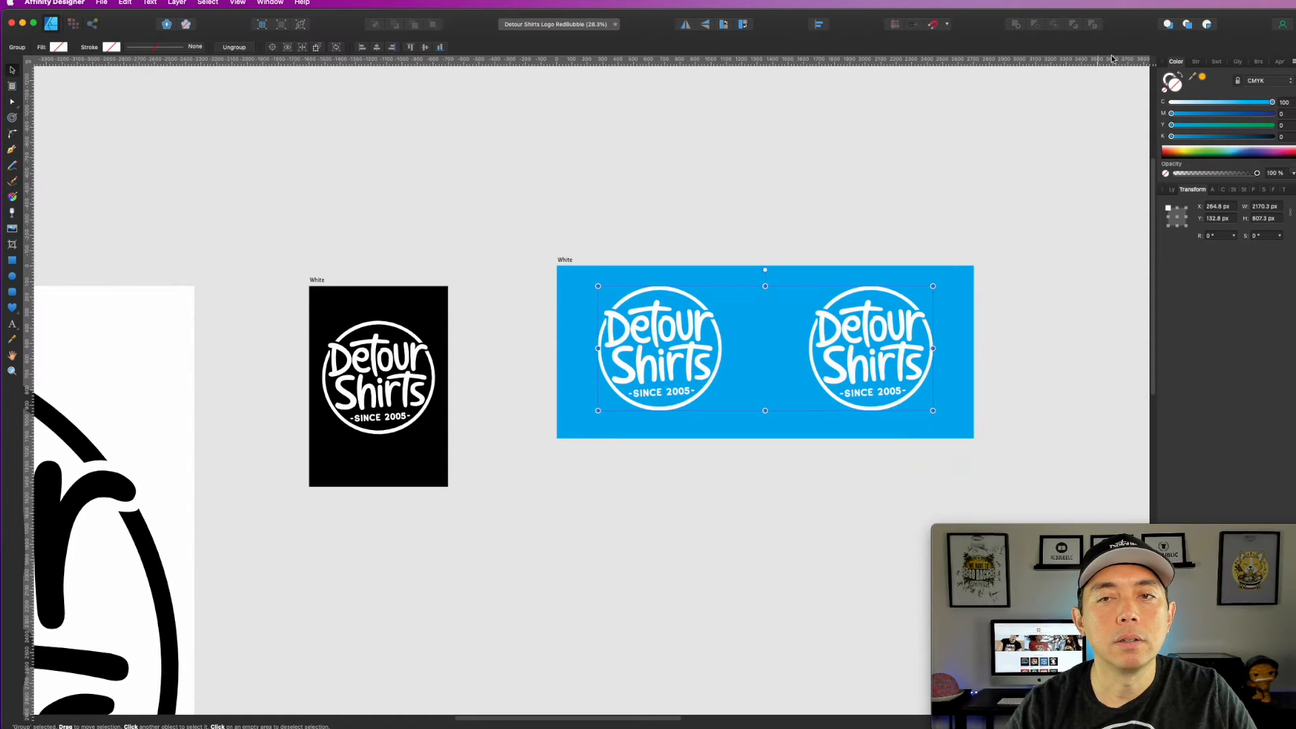
click(1272, 114)
click(1273, 125)
click(1273, 136)
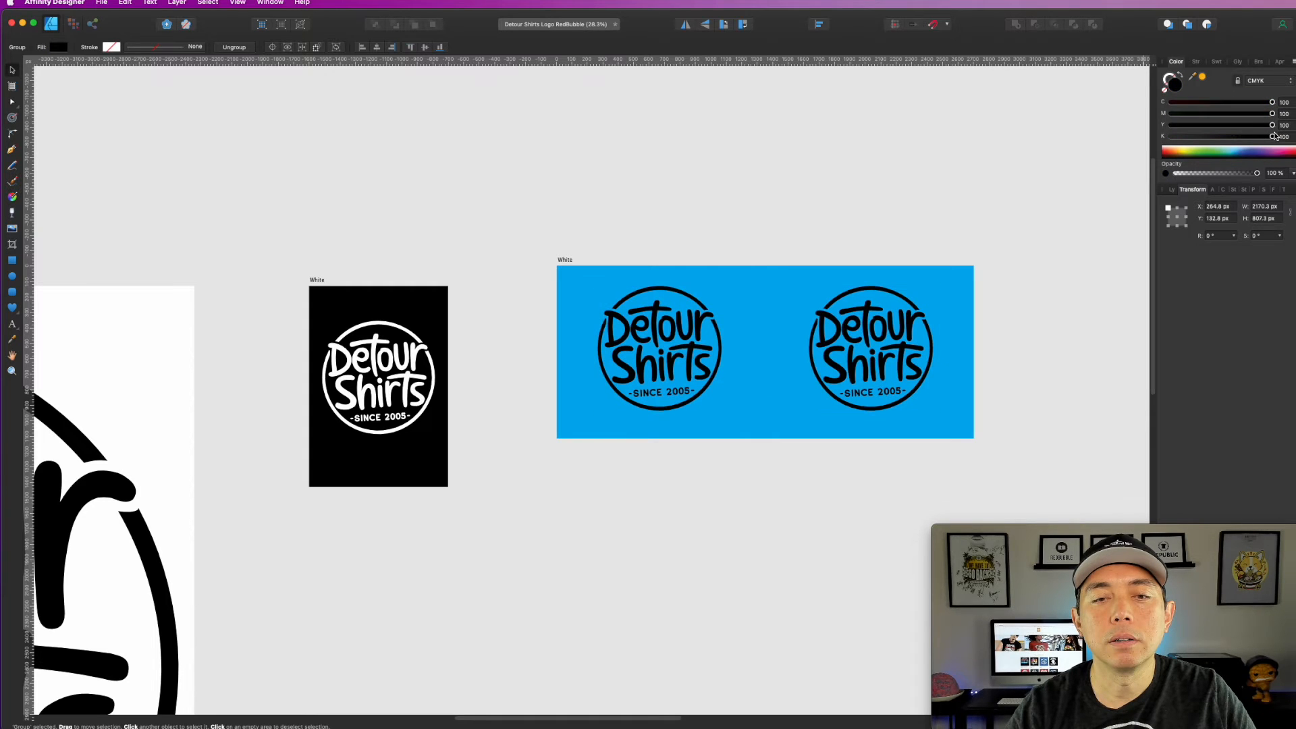
Step: Make the wide artboard's background white by setting its cyan value to 0
click(567, 261)
click(1171, 102)
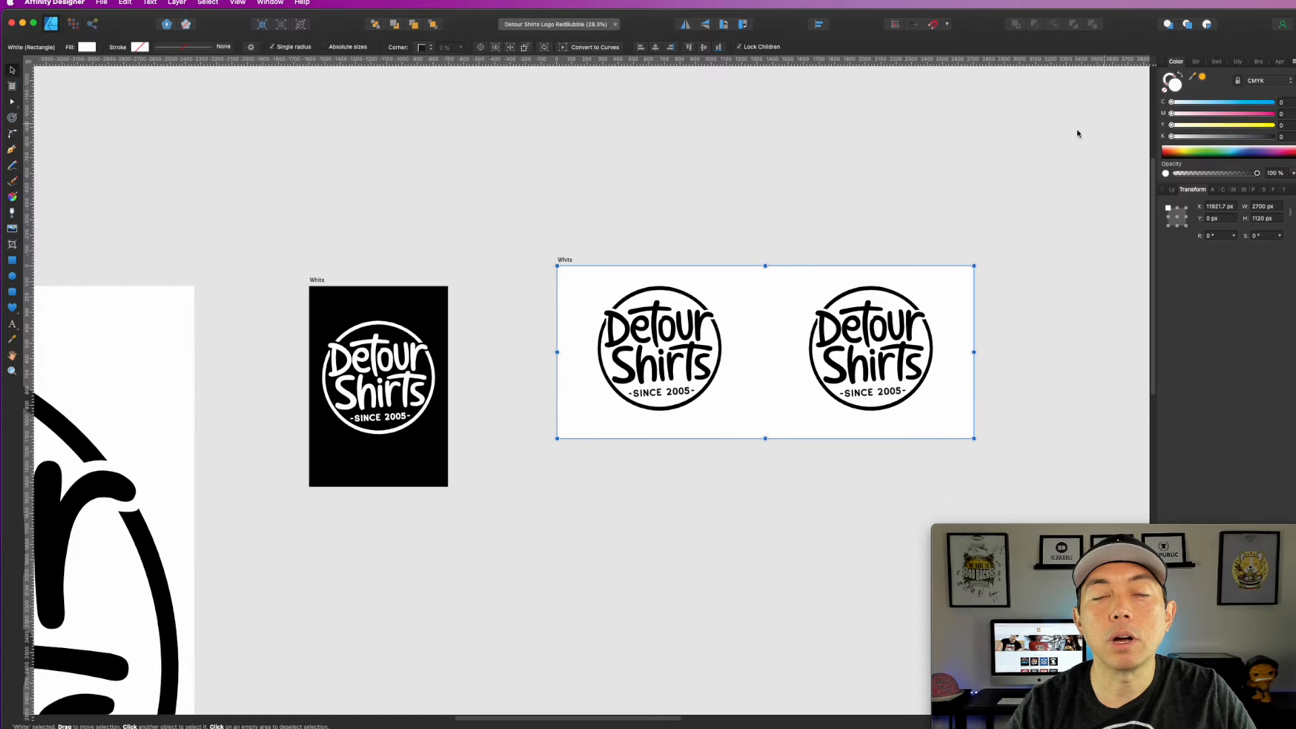
click(812, 180)
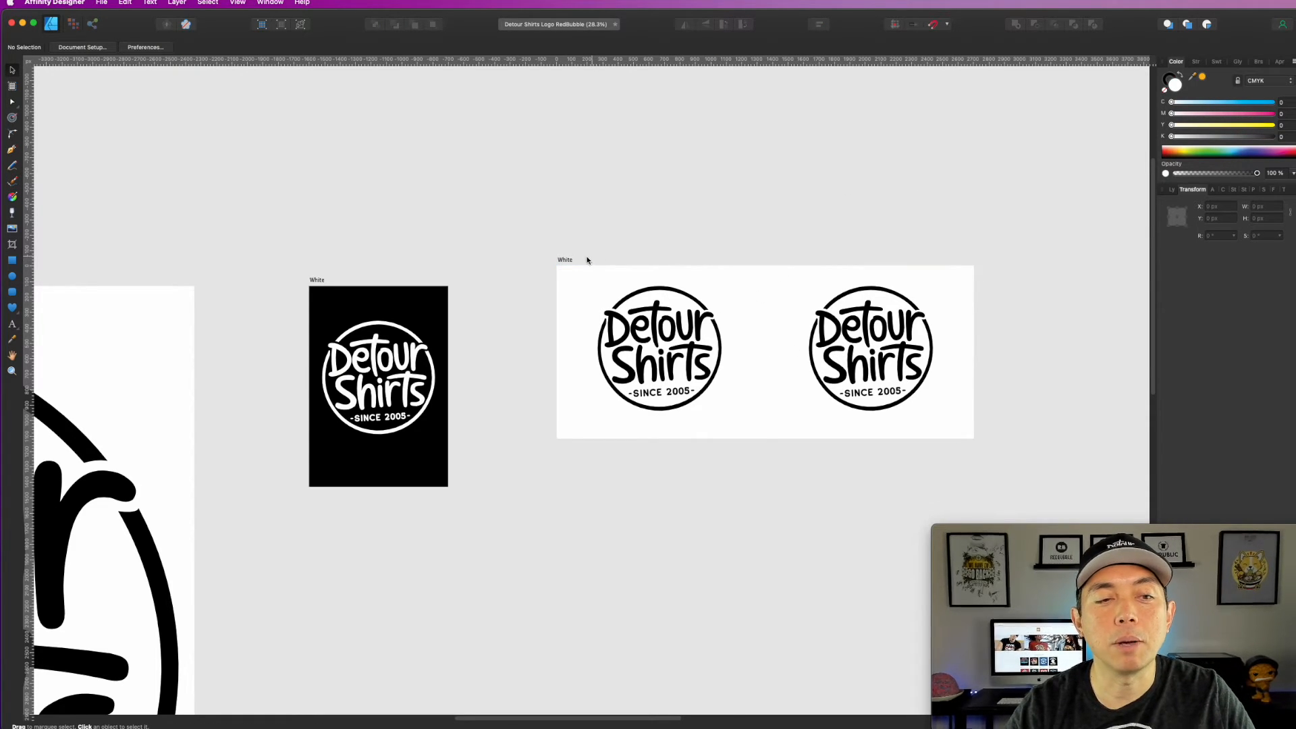
Step: Export the wide artboard as a PNG with the area Selection Only, saved to the Desktop as detourshirtsmug
click(561, 257)
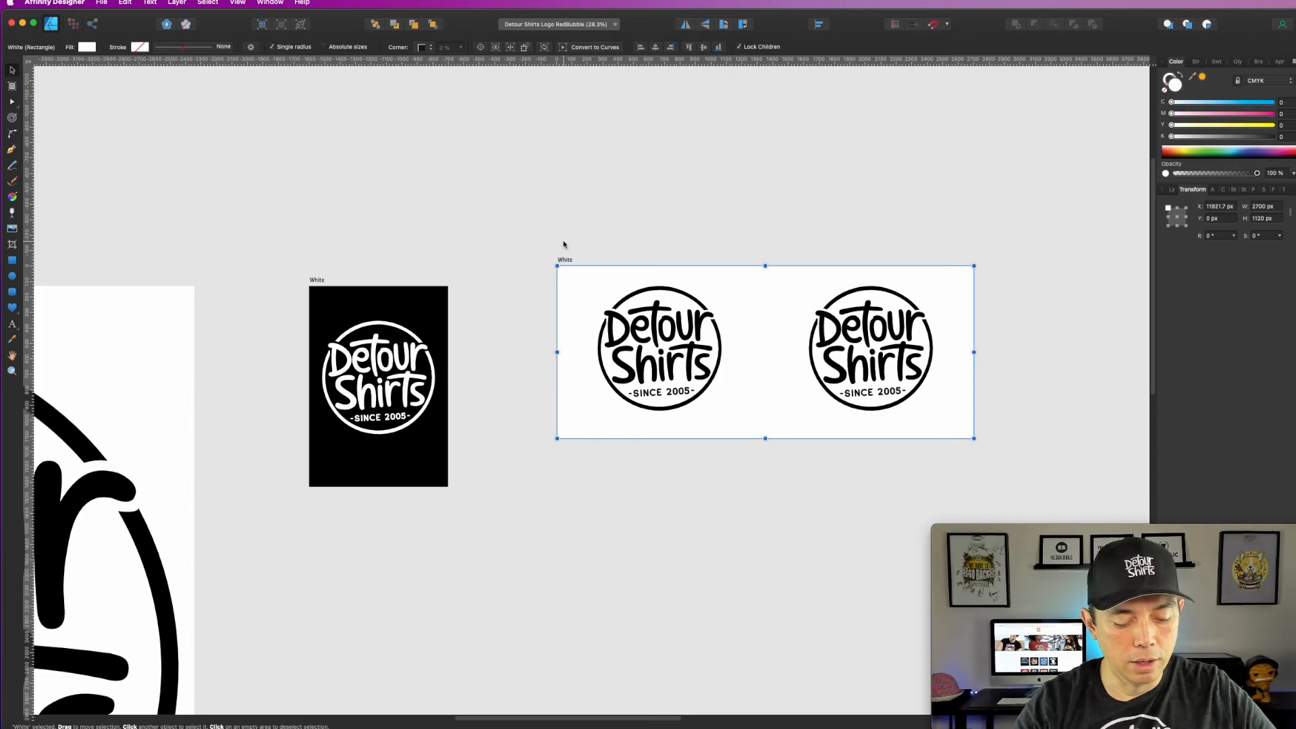
key(super+alt+shift+s)
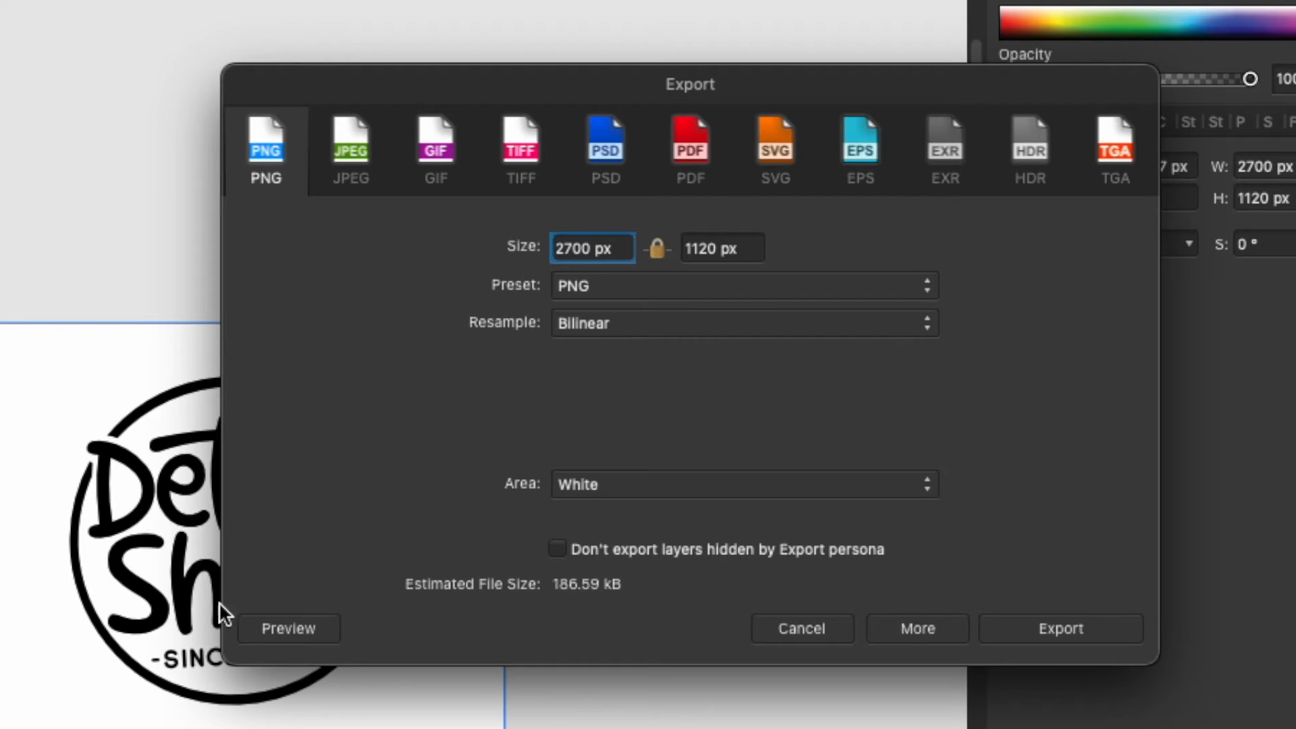
click(728, 484)
click(634, 373)
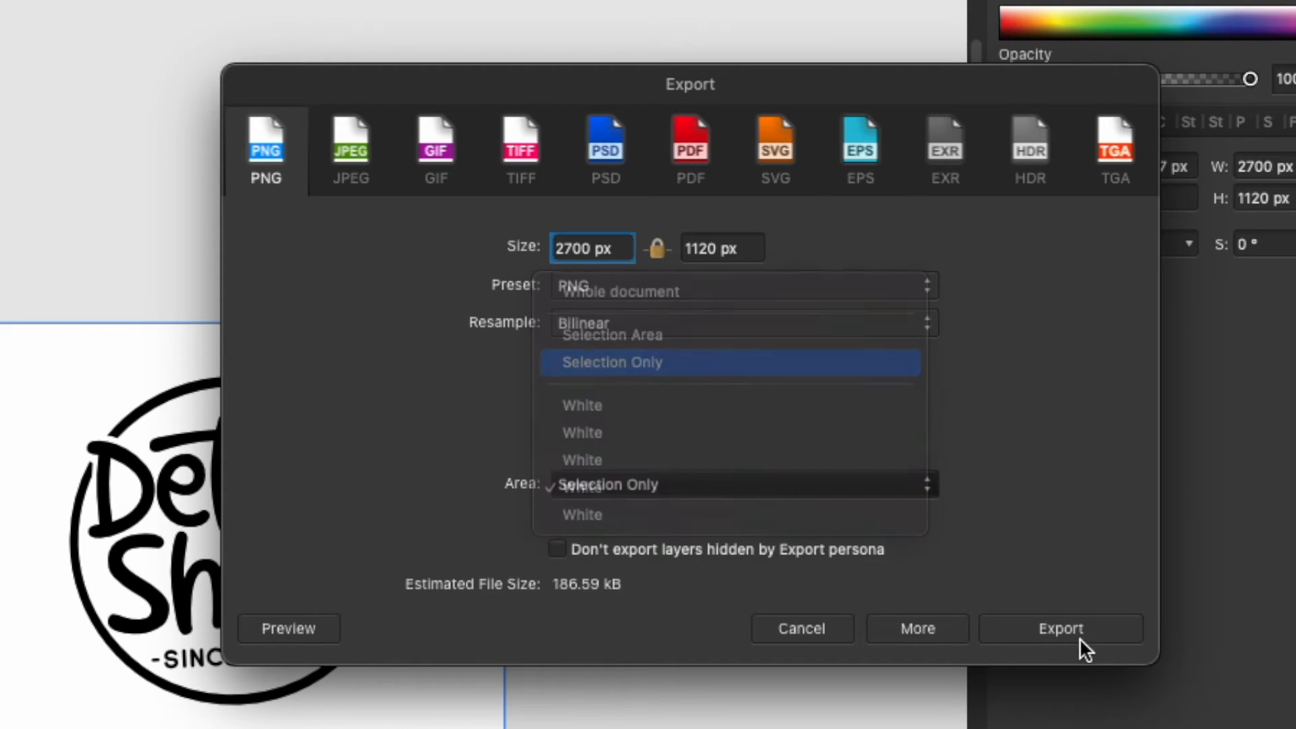
click(1079, 633)
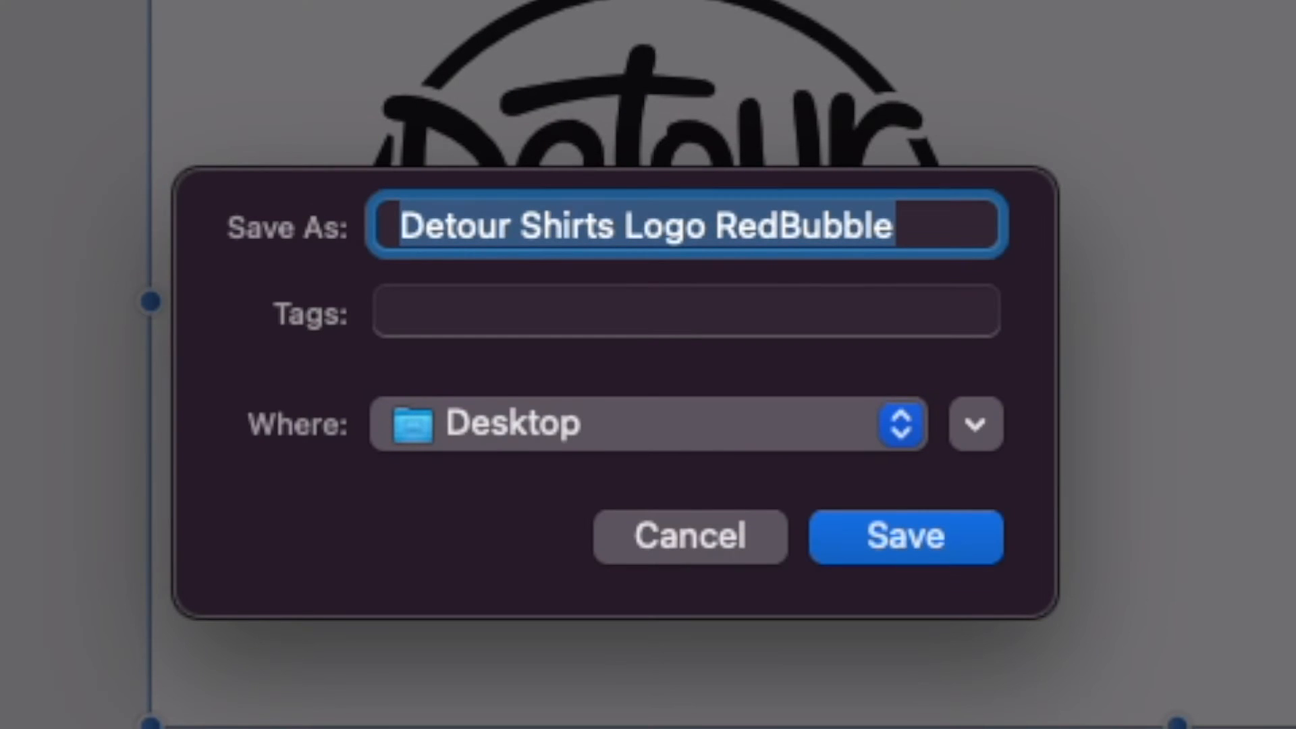
text(de)
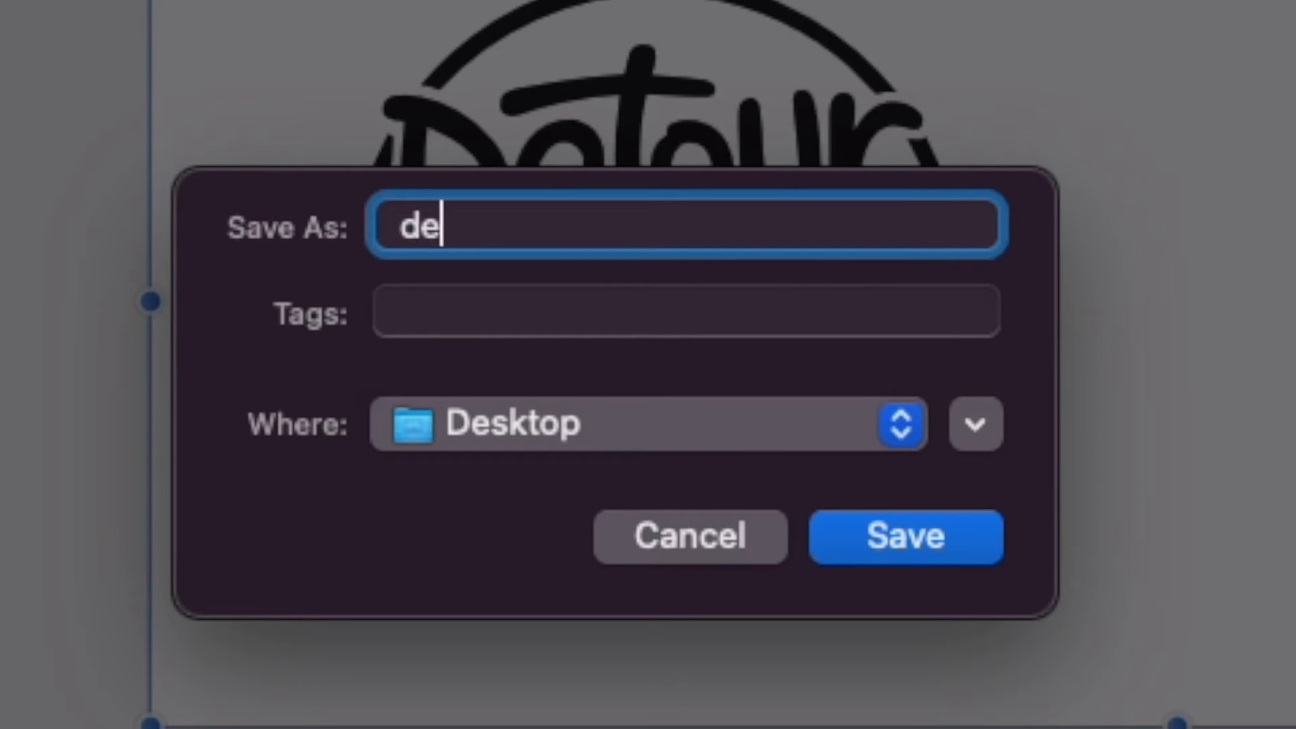
text(tourshirtsmu)
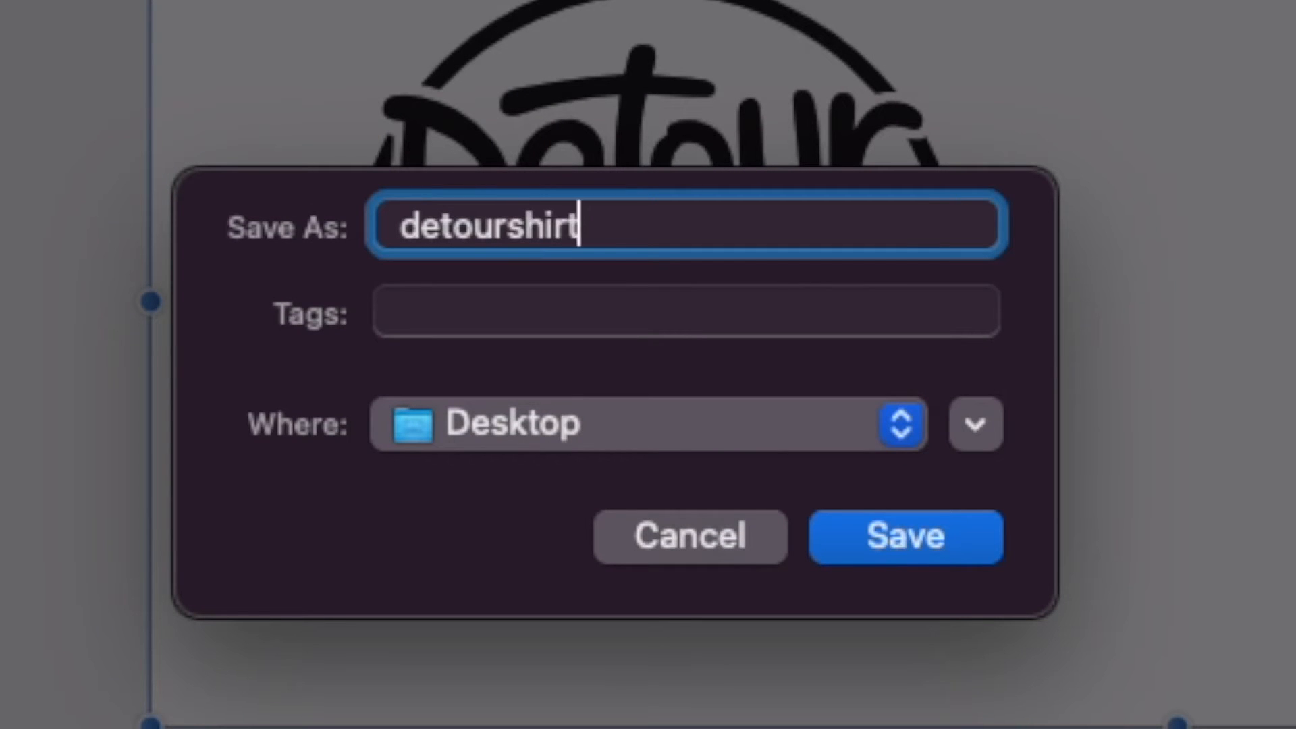
text(g)
key(Return)
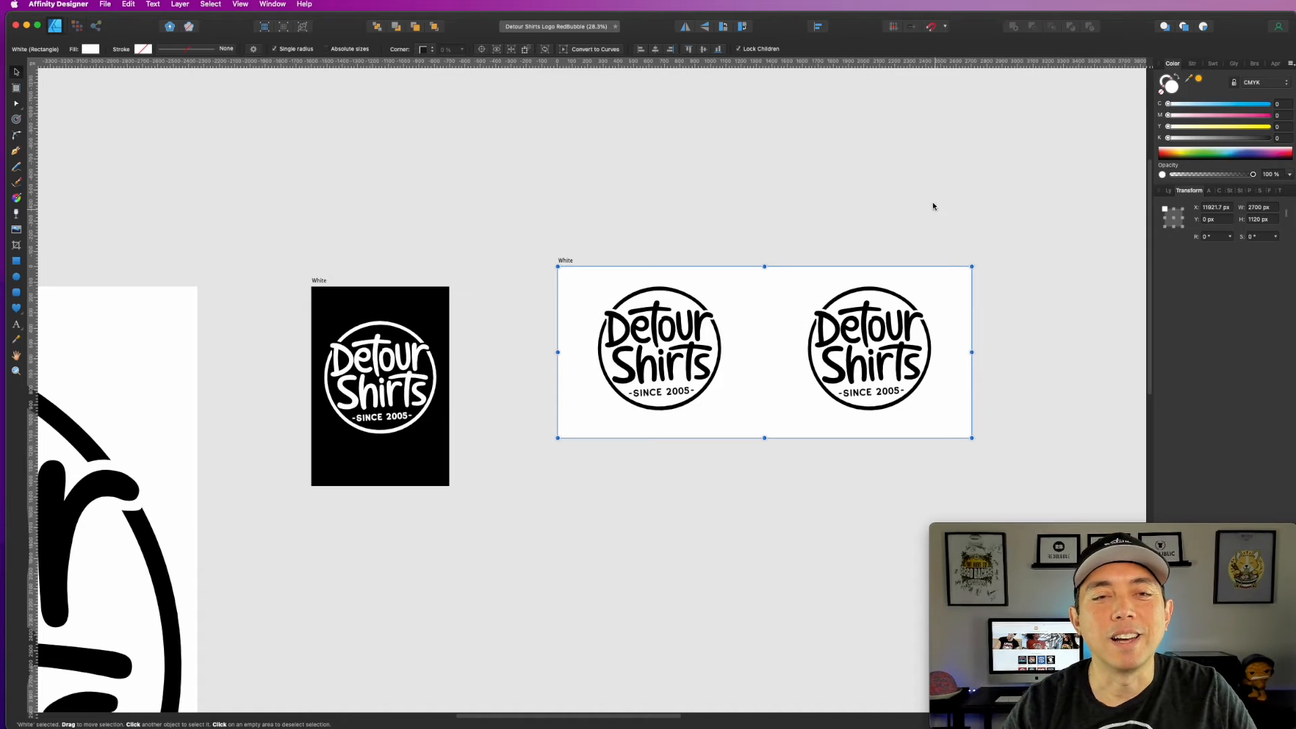
Step: Move the remaining large black artboard closer to the wide white artboard, at about X 15528 px and Y 0 px
click(1006, 270)
scroll(992, 307, right, 10)
scroll(992, 306, down, 3)
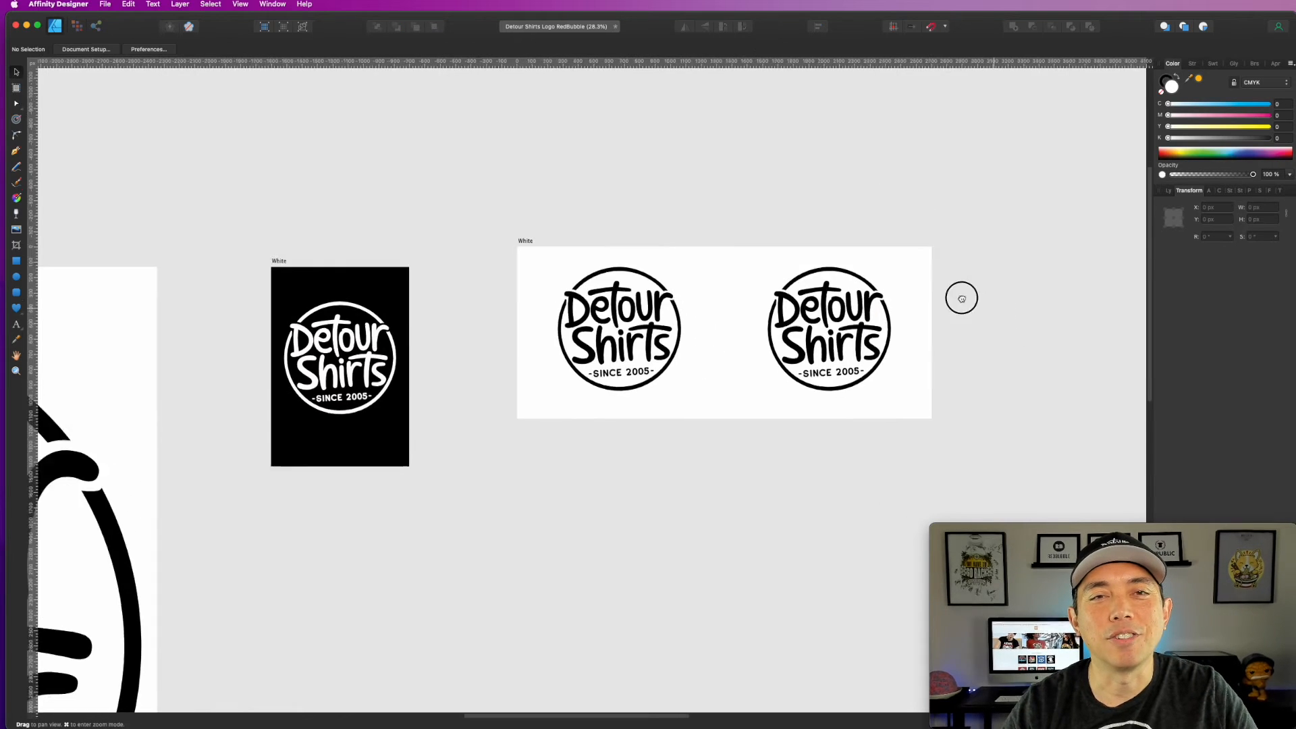
key(super+minus)
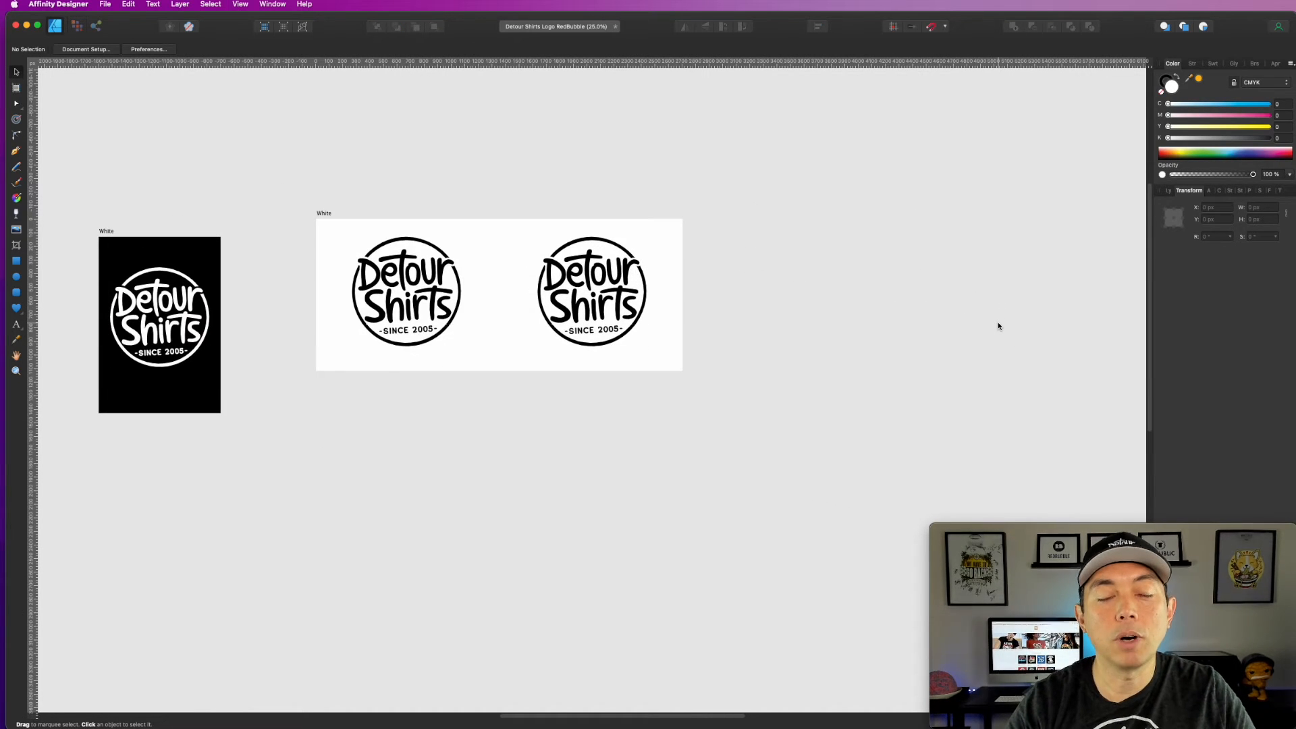
key(super+minus)
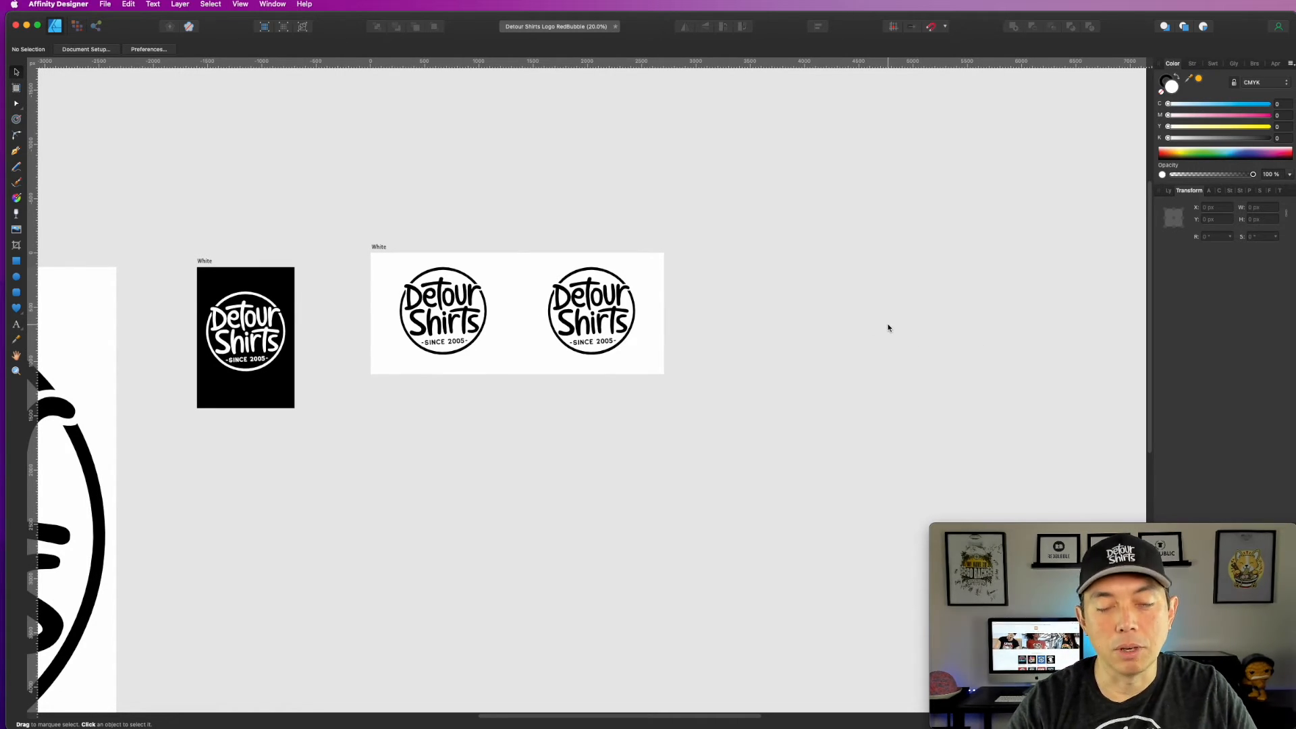
key(super+minus)
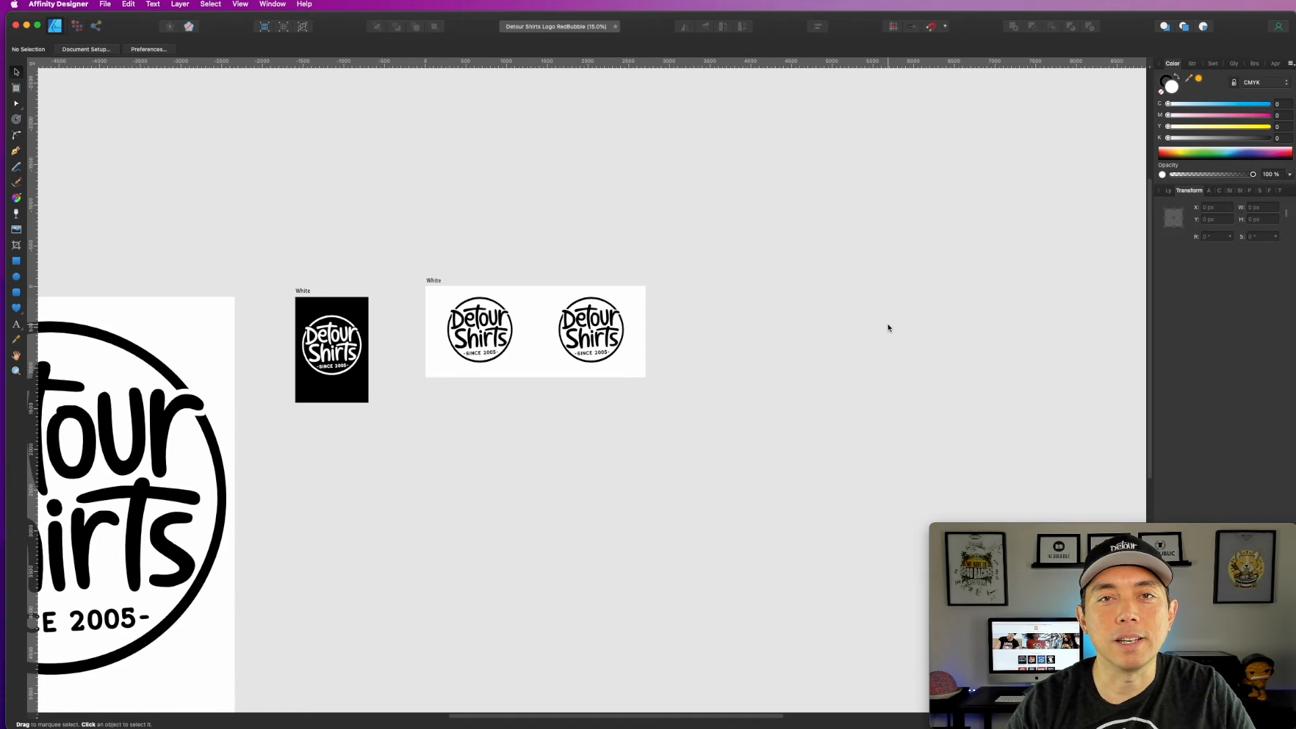
key(super+minus)
key(super+minus)
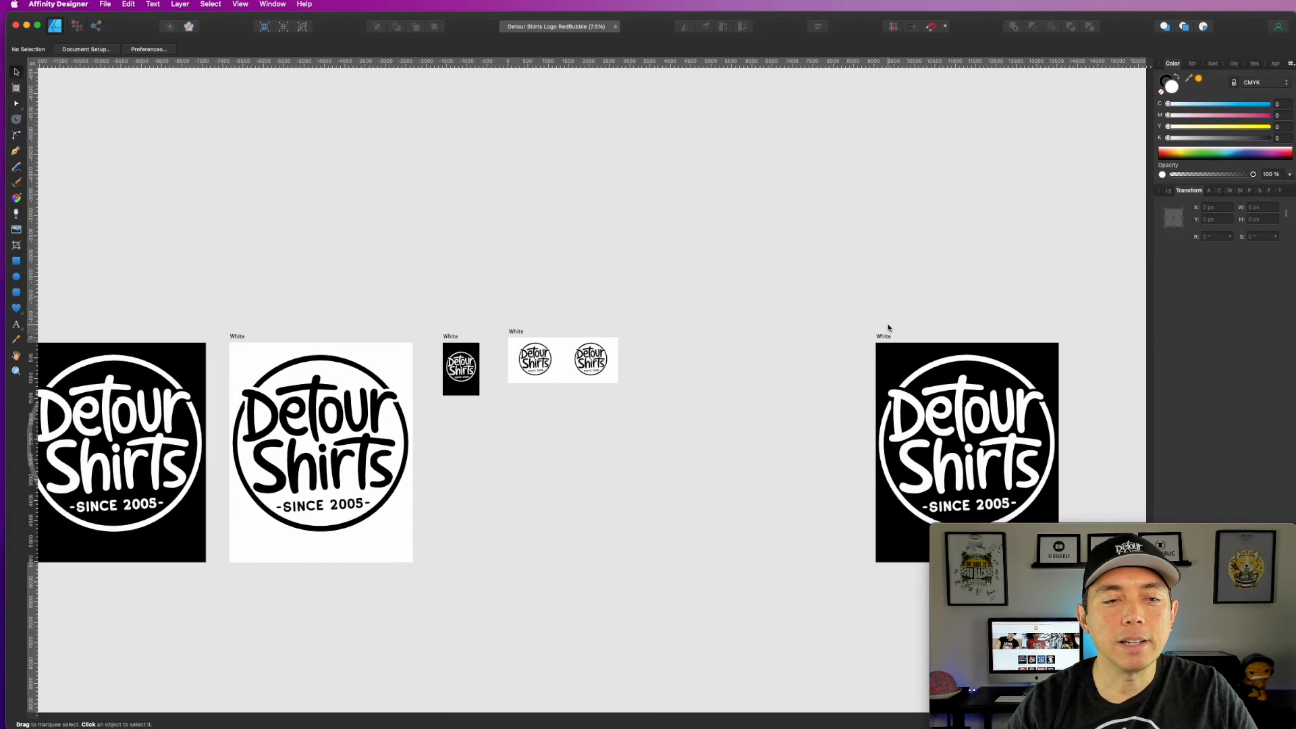
drag(878, 340, 731, 359)
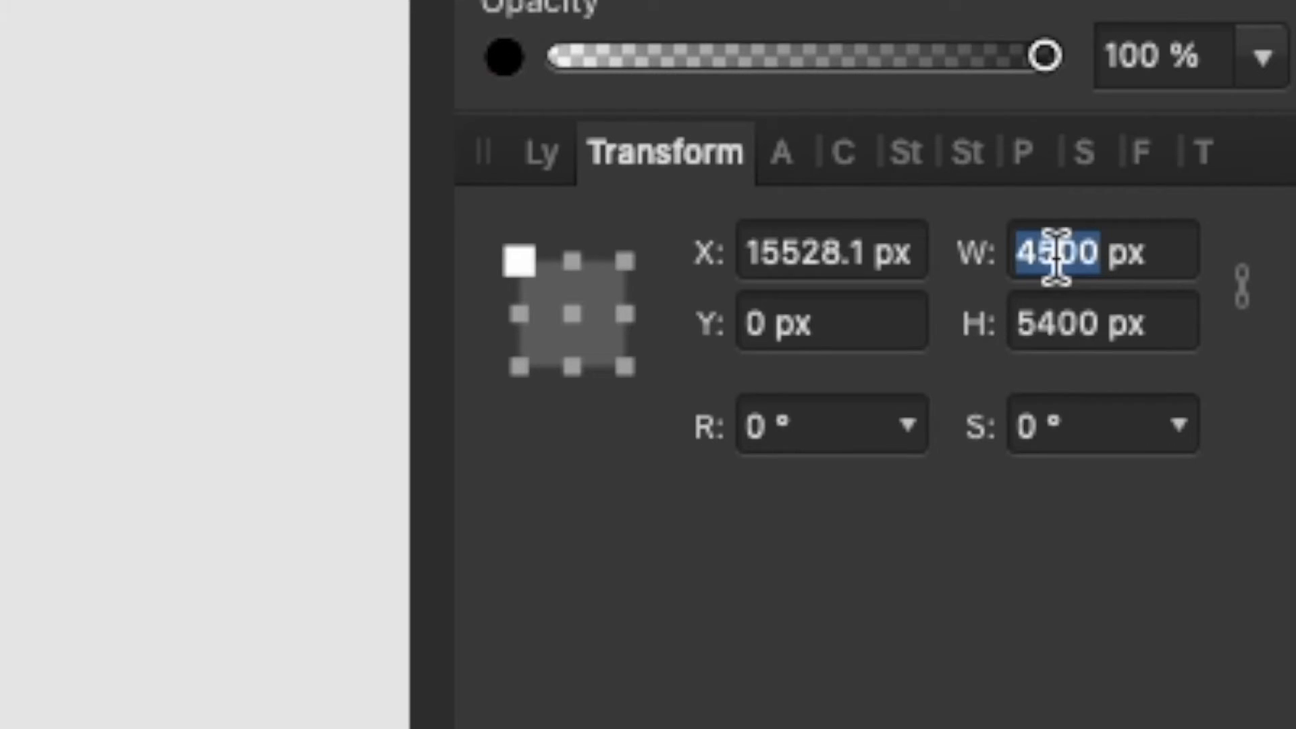
Step: Resize the moved black artboard to a 7600 by 7600 px square
text(7600)
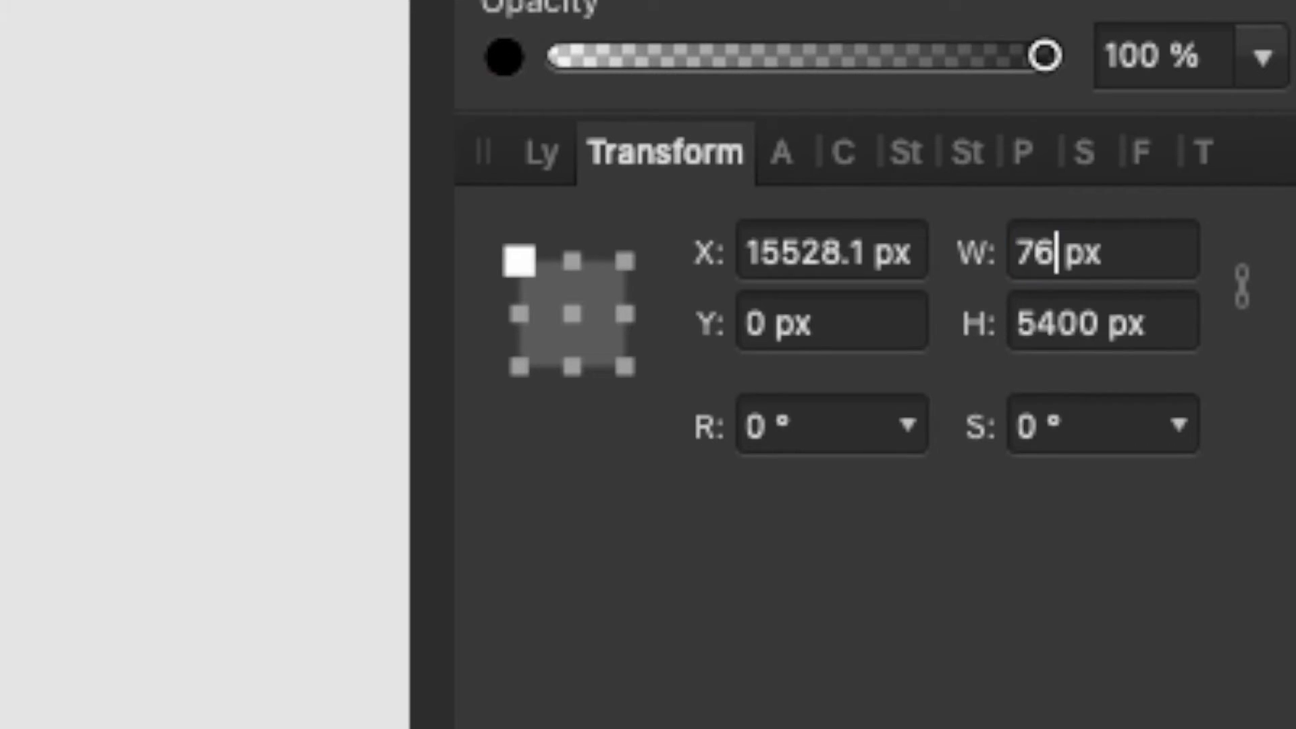
key(Tab)
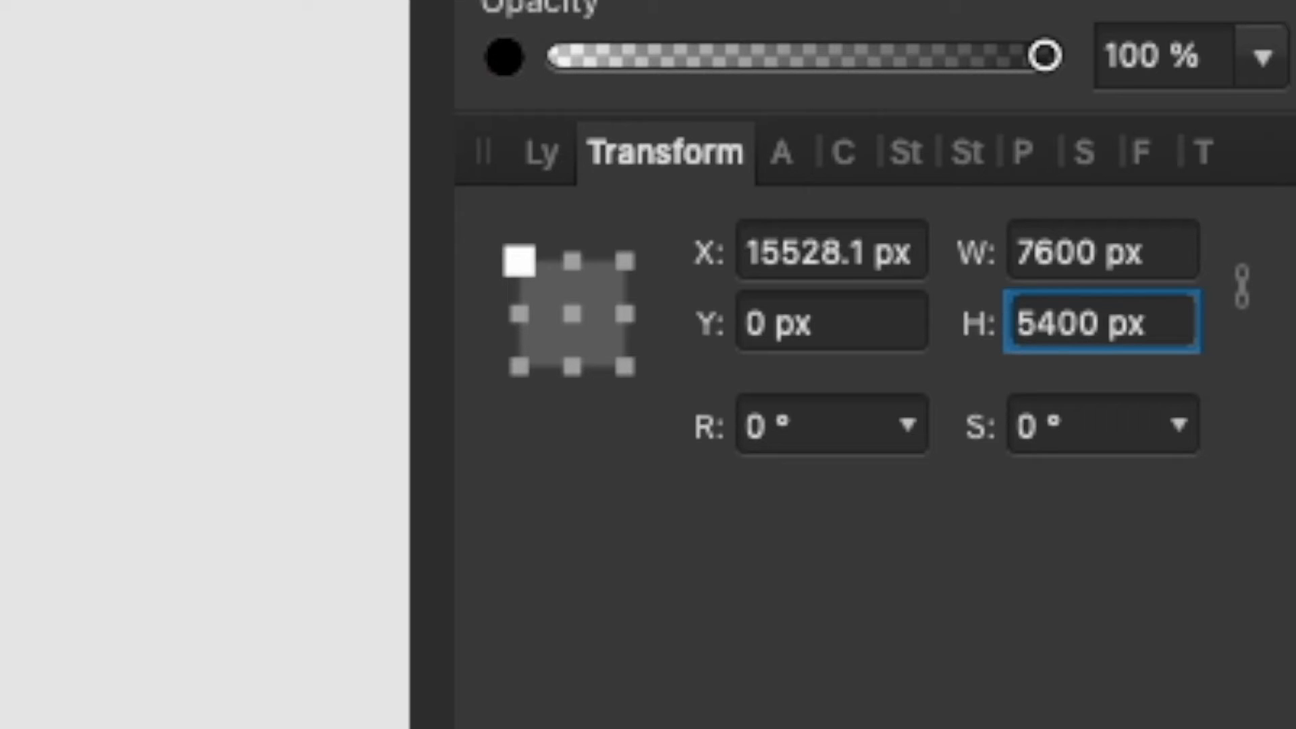
text(7600)
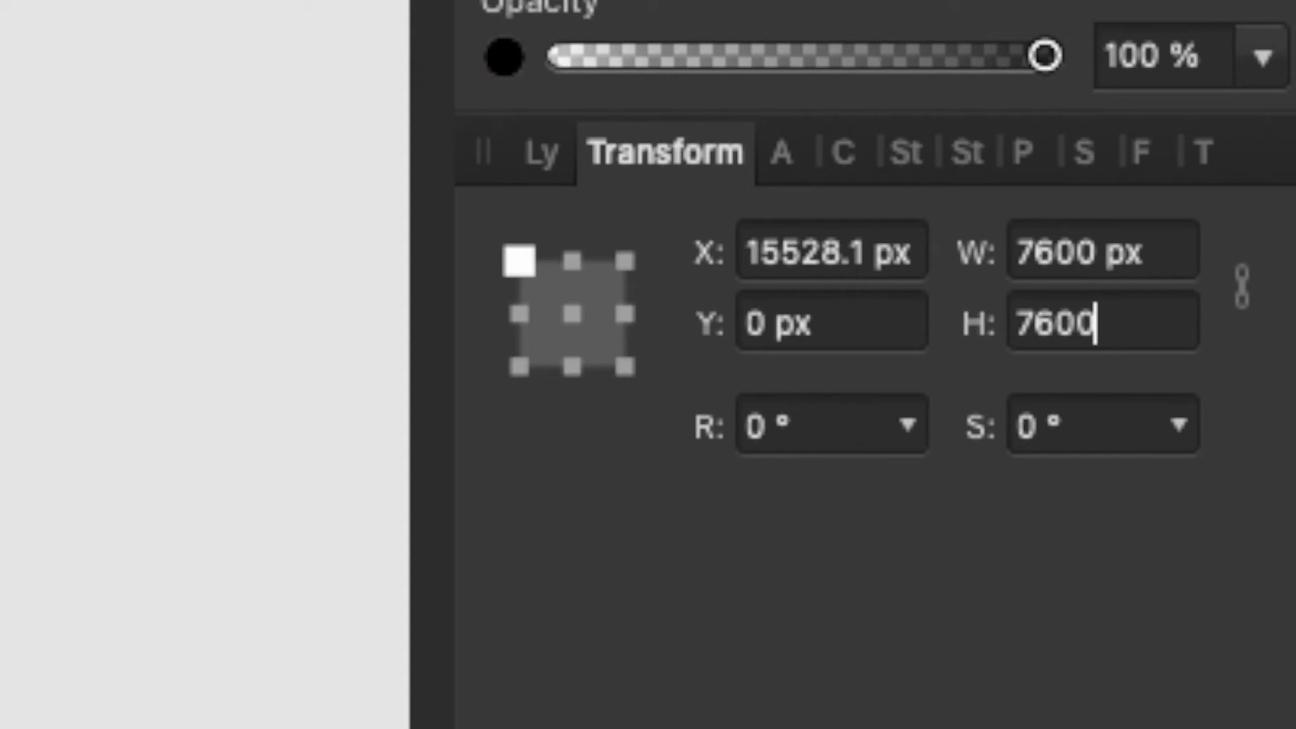
key(Tab)
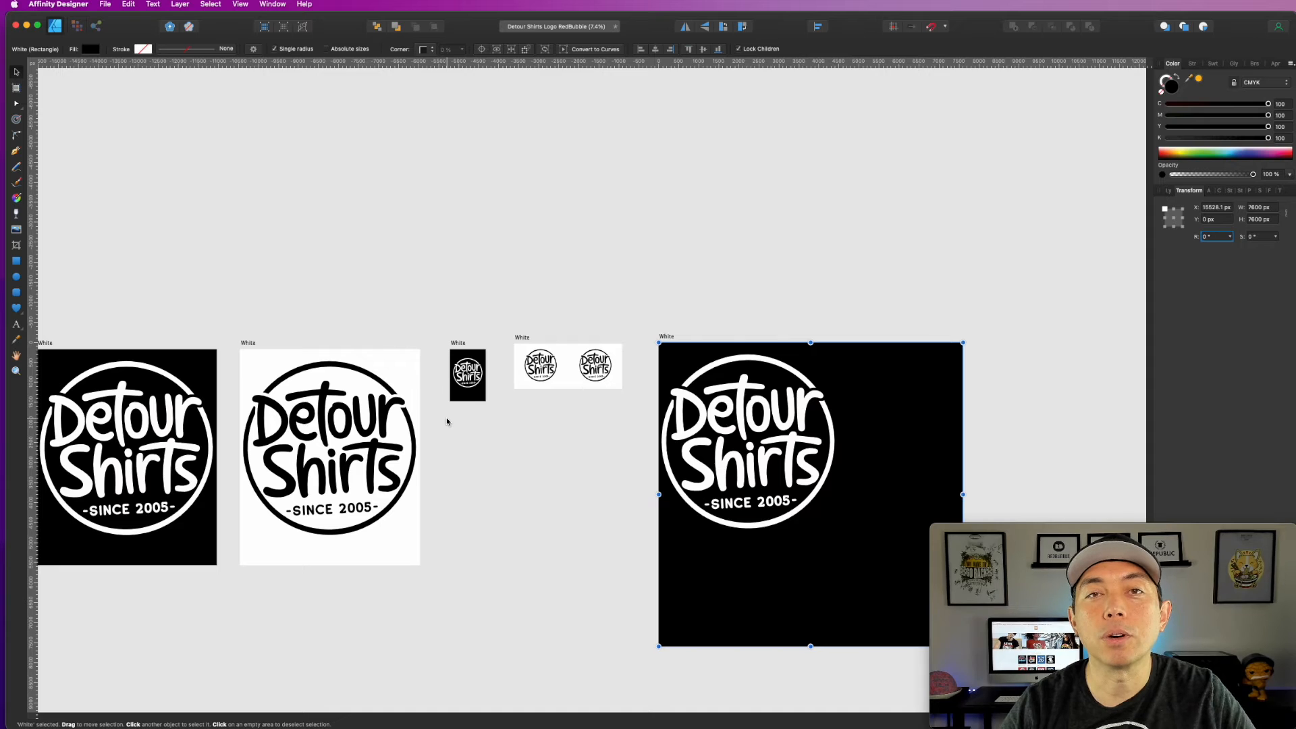
scroll(759, 427, down, 5)
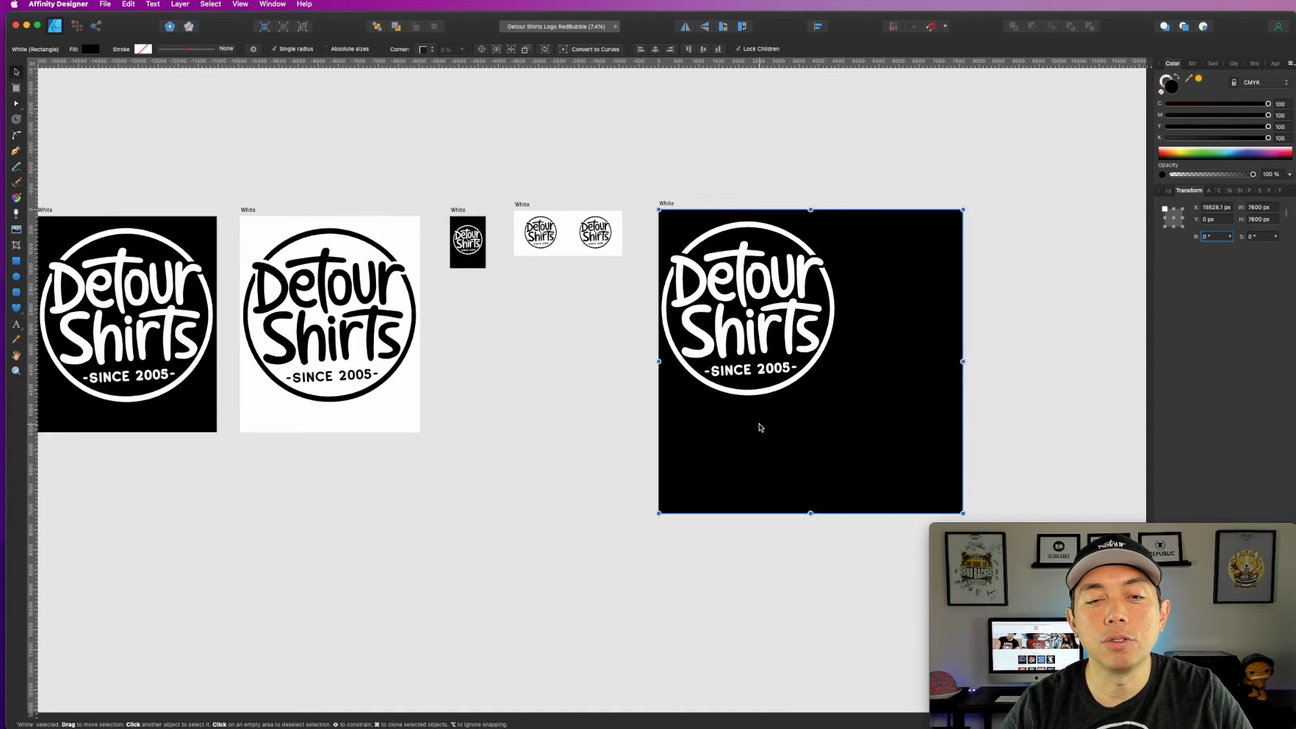
Step: Group the white logo's three objects, enlarge the logo to about 7071 by 7111 px, and centre it on the square black artboard
key(Escape)
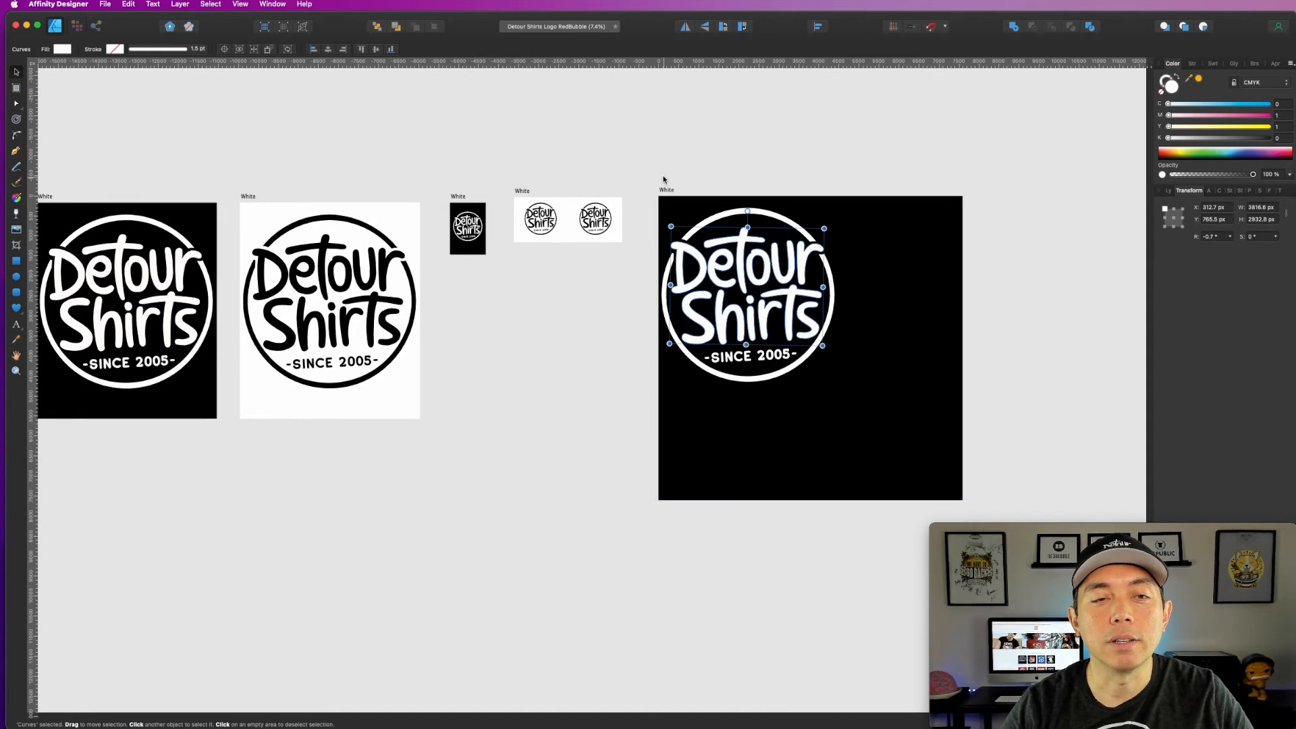
drag(645, 170, 868, 415)
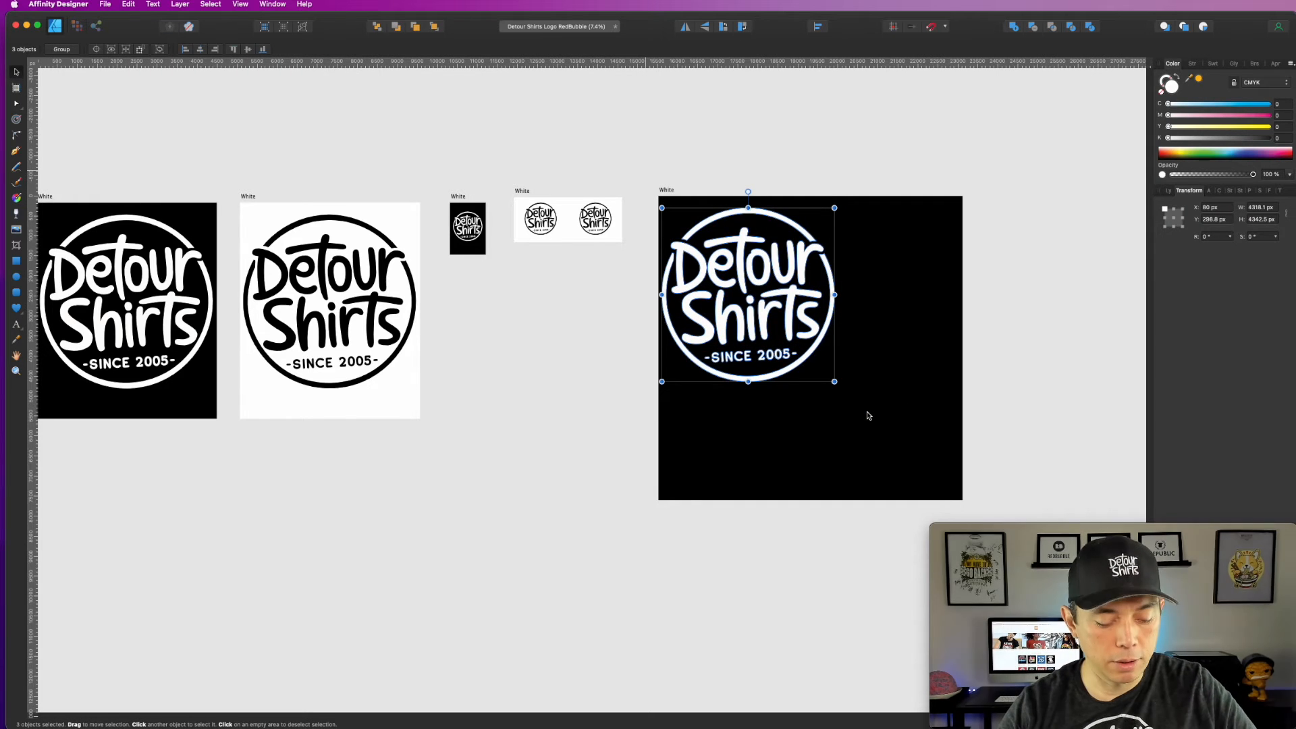
drag(835, 382, 937, 471)
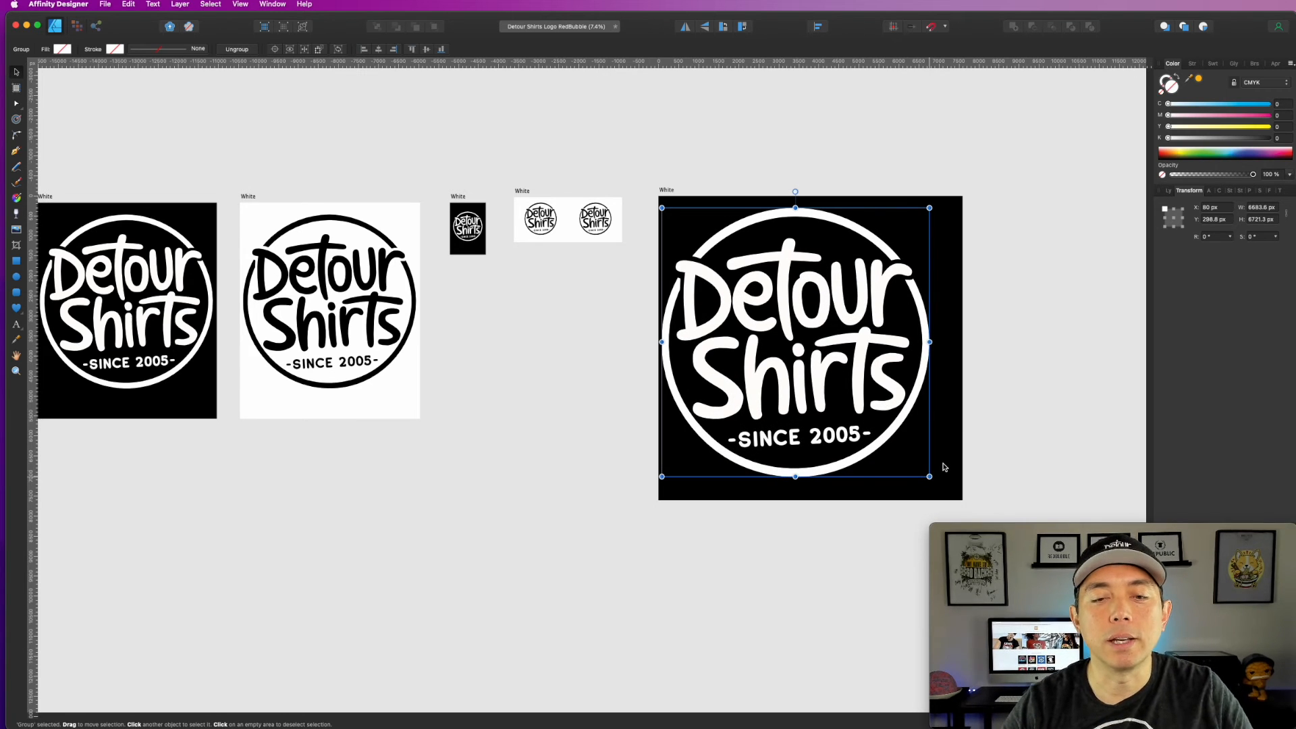
drag(930, 477, 945, 492)
drag(869, 367, 868, 358)
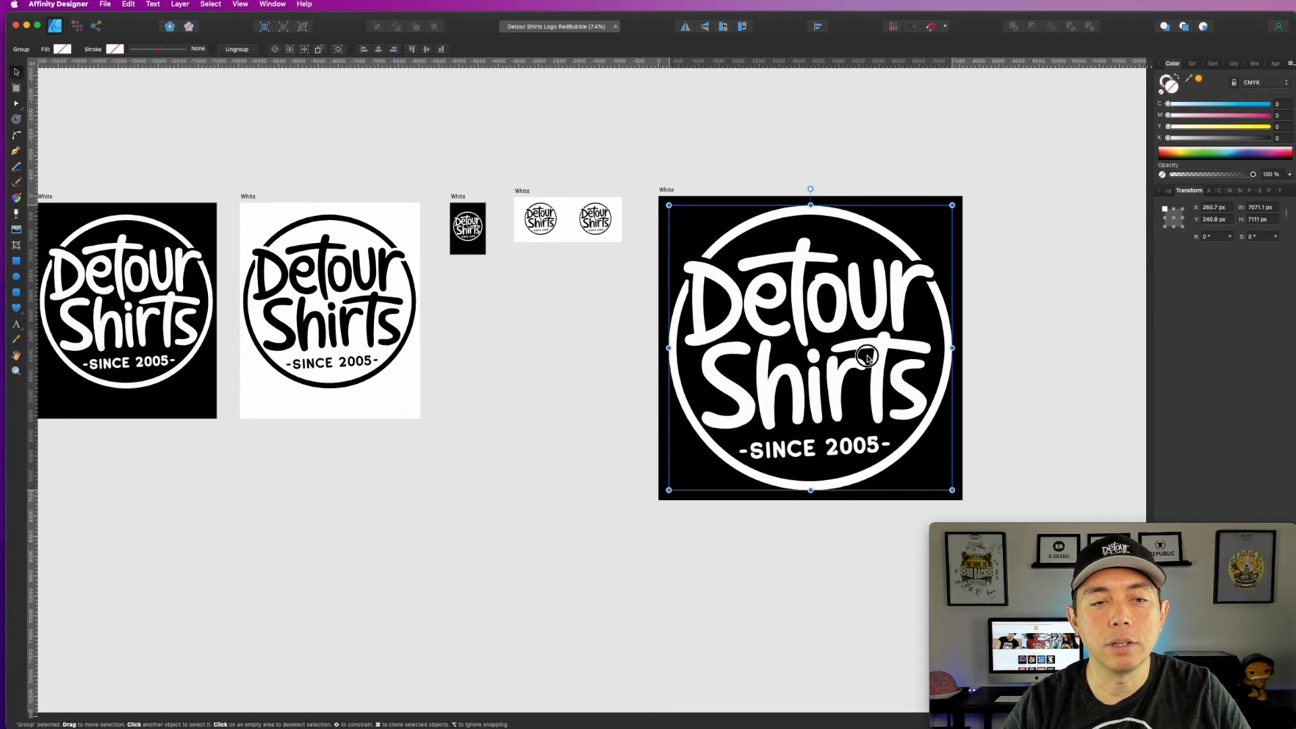
click(1040, 278)
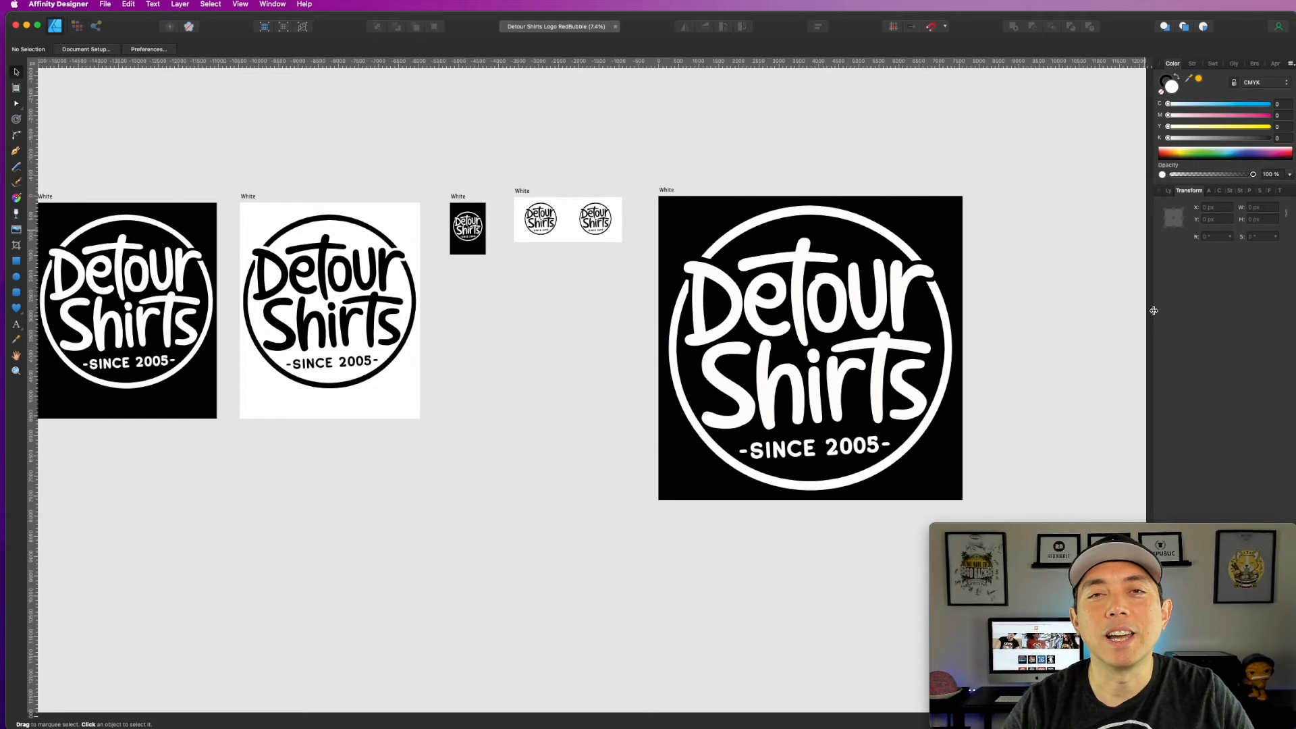
Step: Remove the black fill from the 7600 px square artboard, leaving its background transparent
click(667, 191)
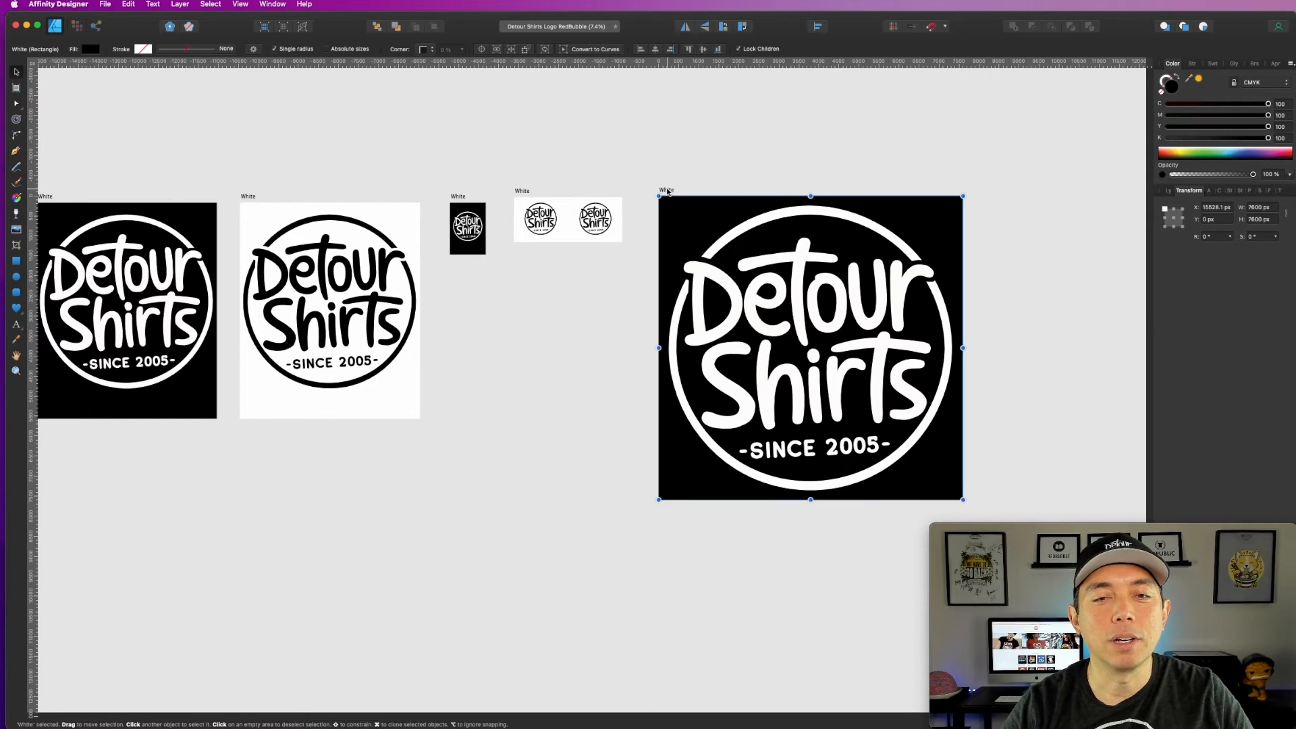
drag(1268, 138, 1168, 127)
drag(1268, 115, 1168, 103)
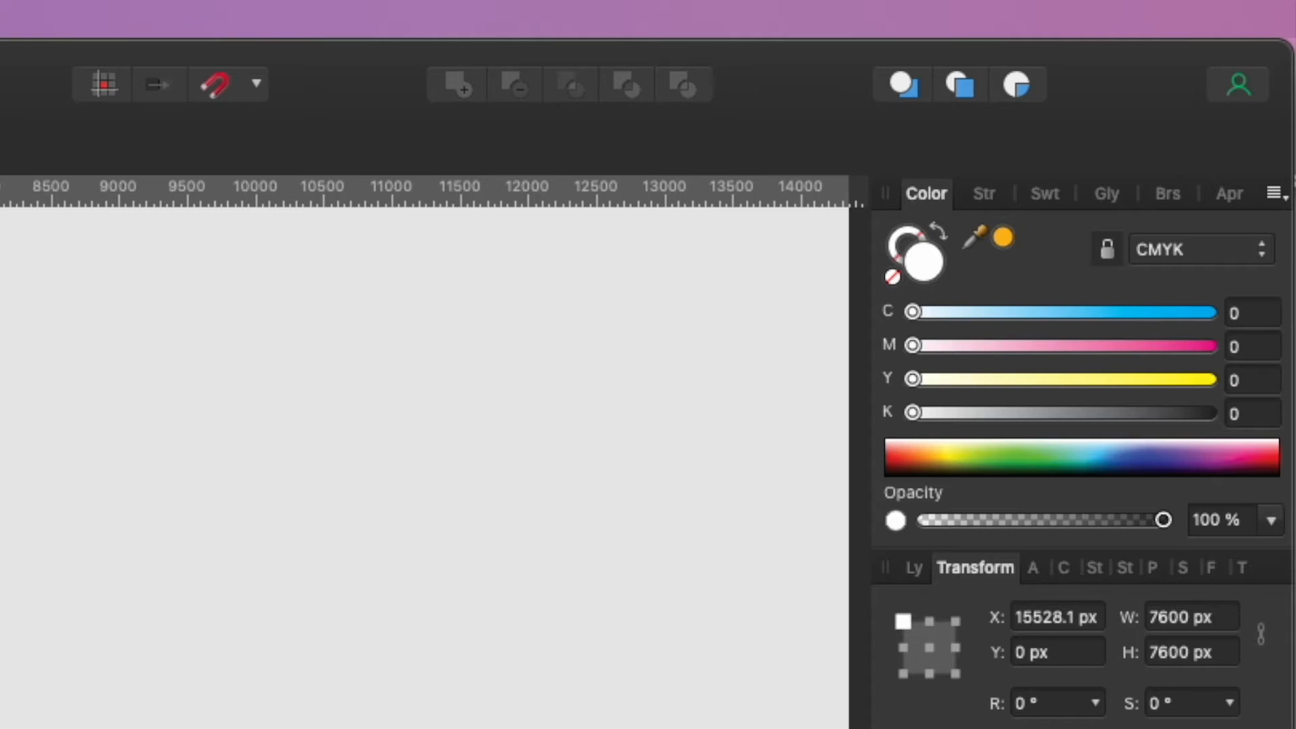
click(893, 277)
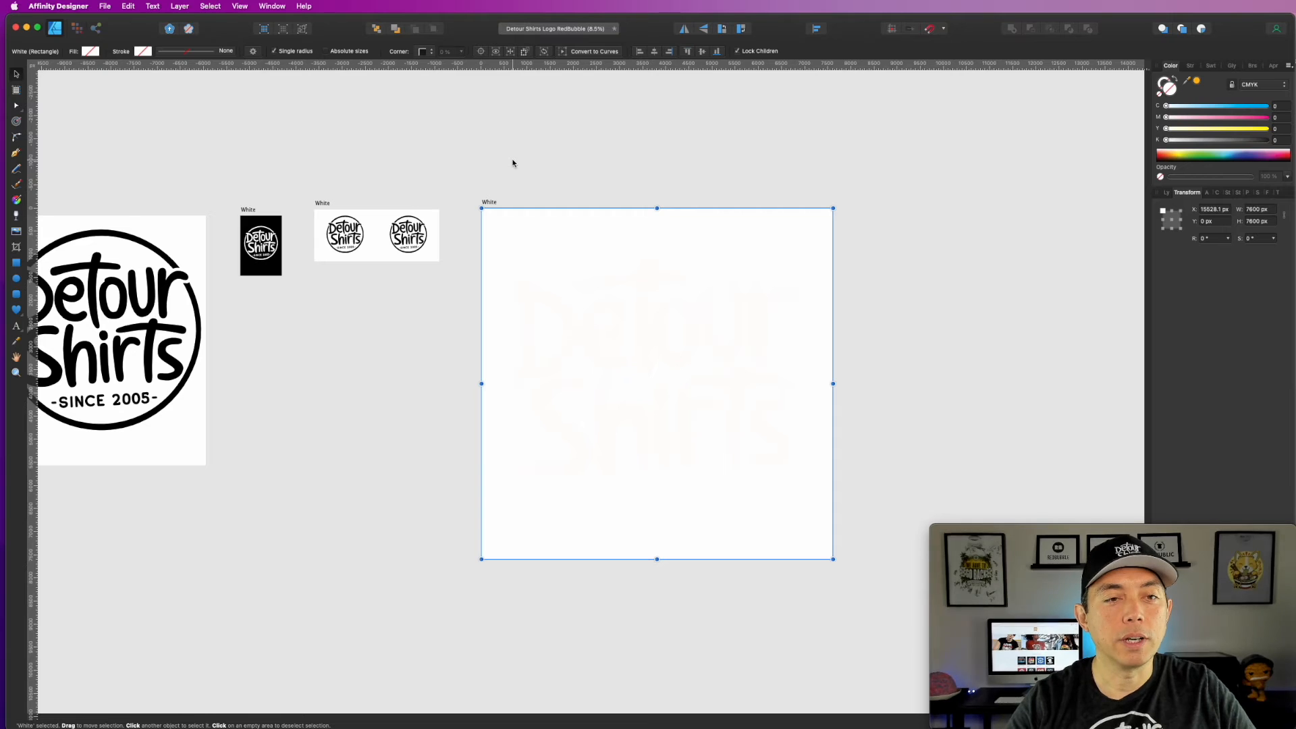
Step: Export the square artboard as a PNG with the area Selection Only, saved to the Desktop as detourshirtbig
key(super+alt+shift+s)
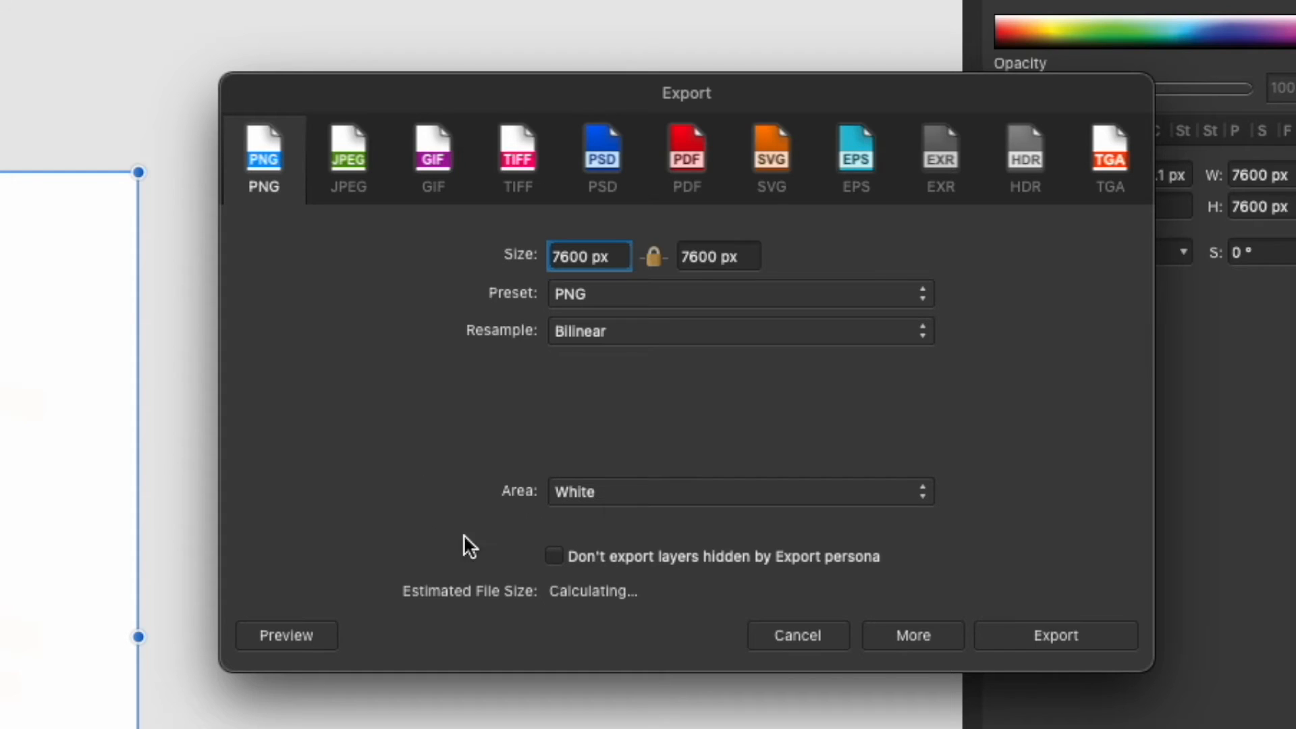
click(606, 495)
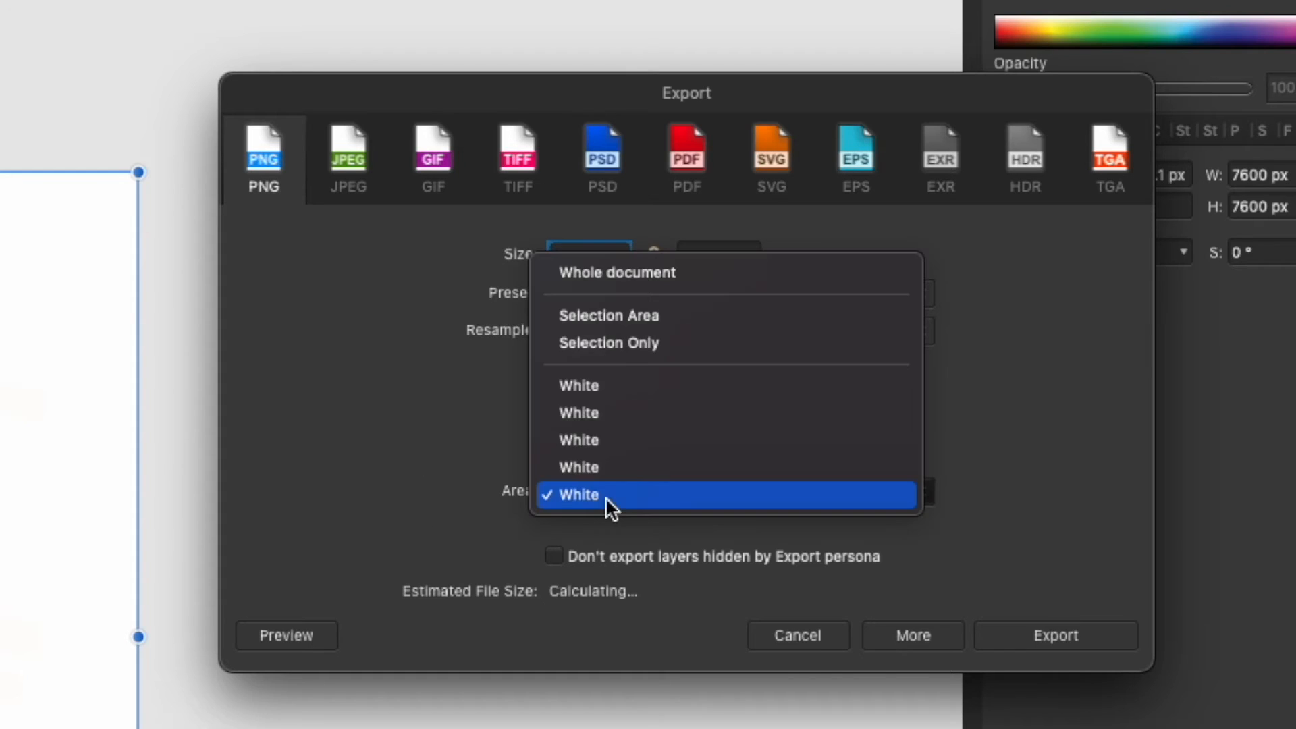
click(638, 344)
click(1068, 636)
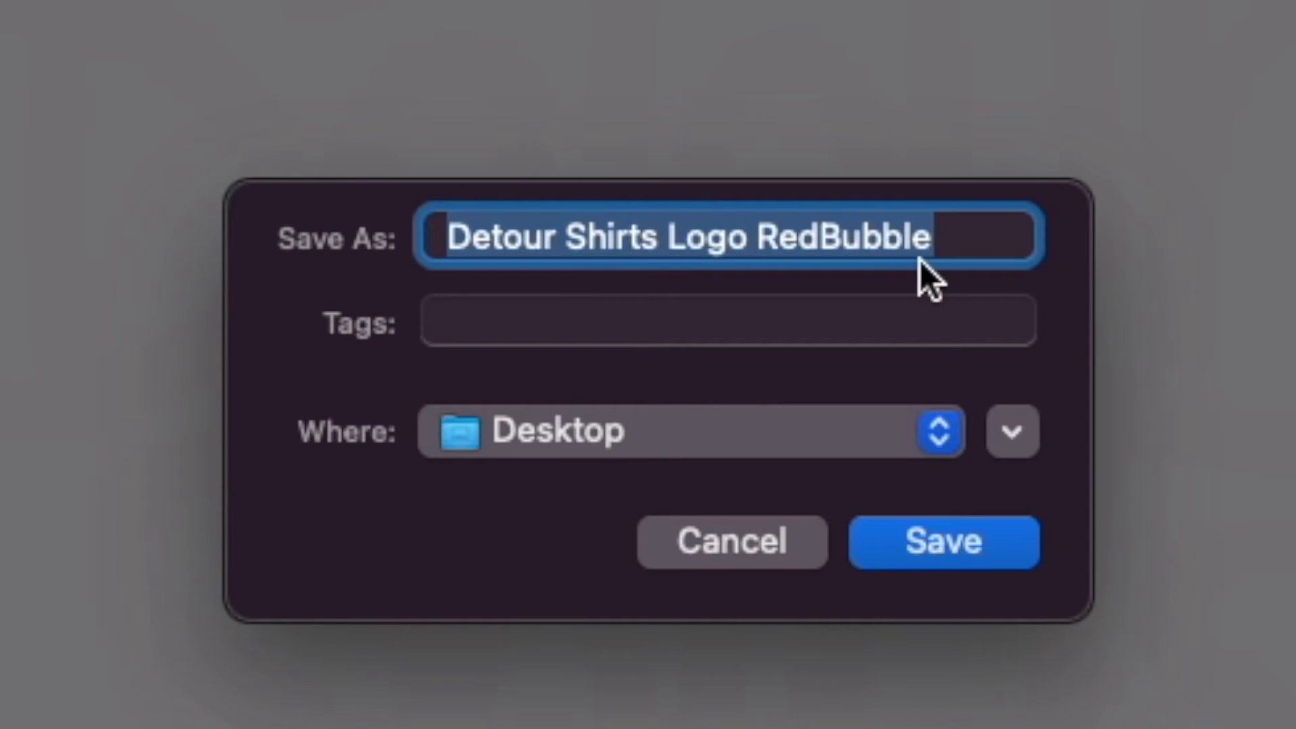
text(detour)
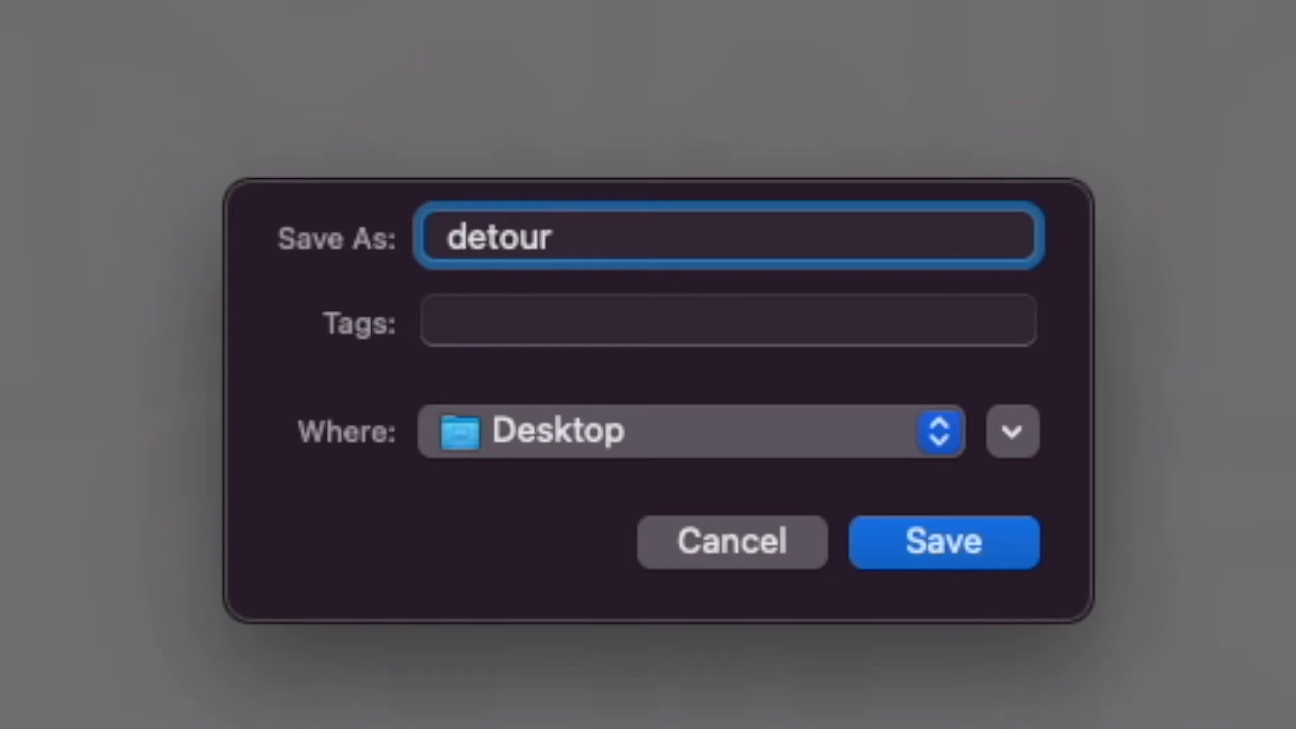
text(shirt)
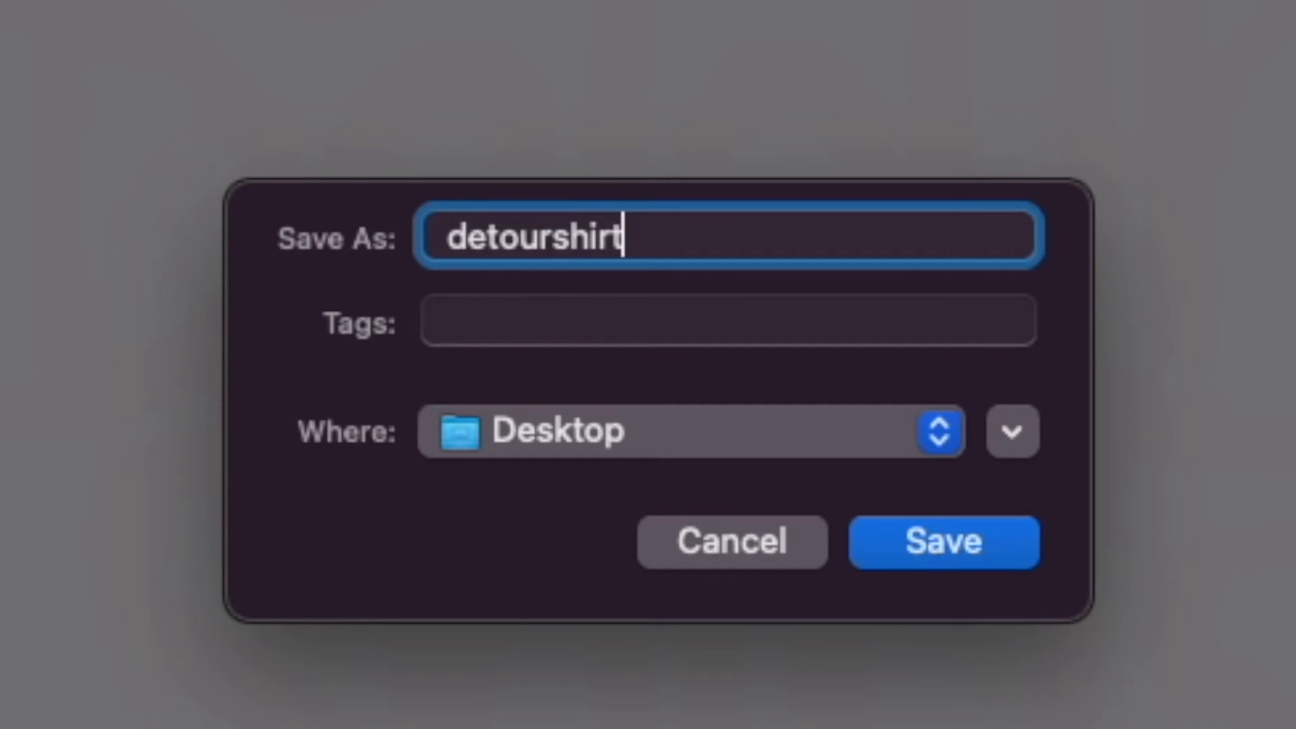
text(big)
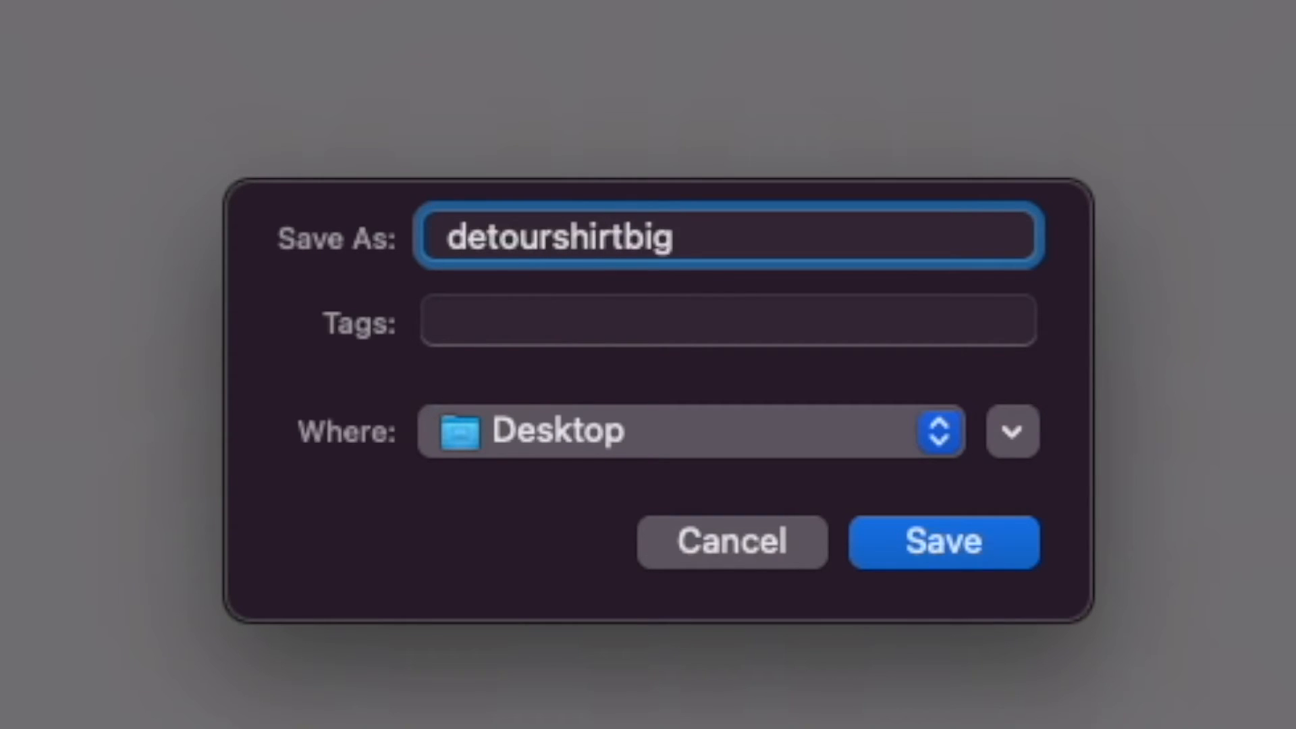
key(Return)
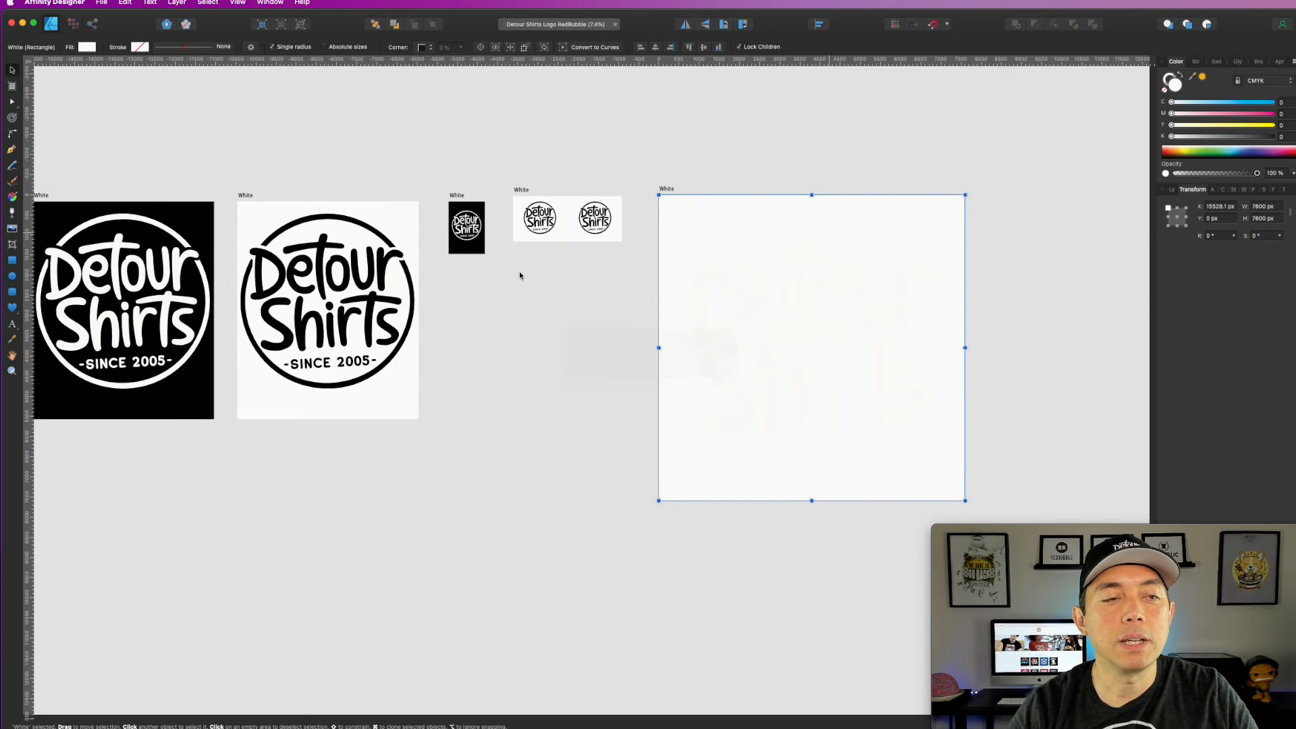
scroll(609, 382, left, 5)
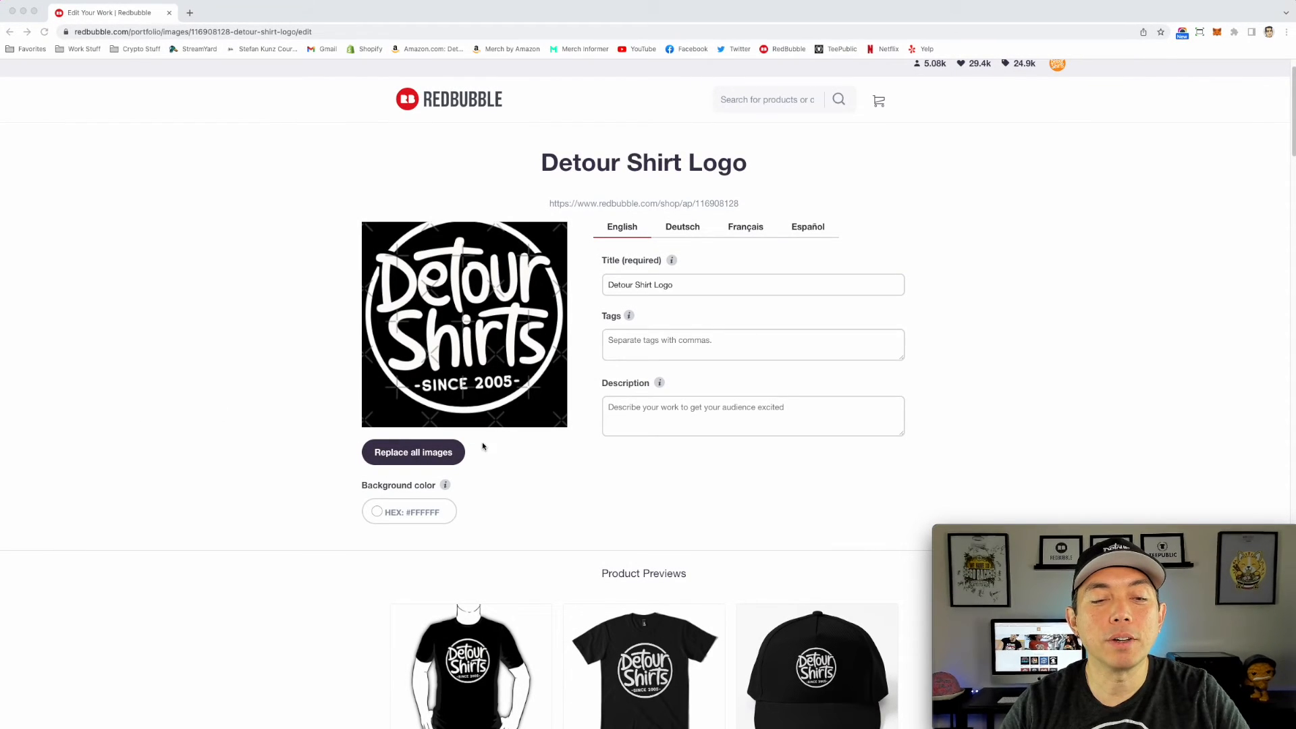
Step: Switch to the Redbubble edit page and replace all images of the work with detourshirtsbig.png from the Desktop
click(415, 451)
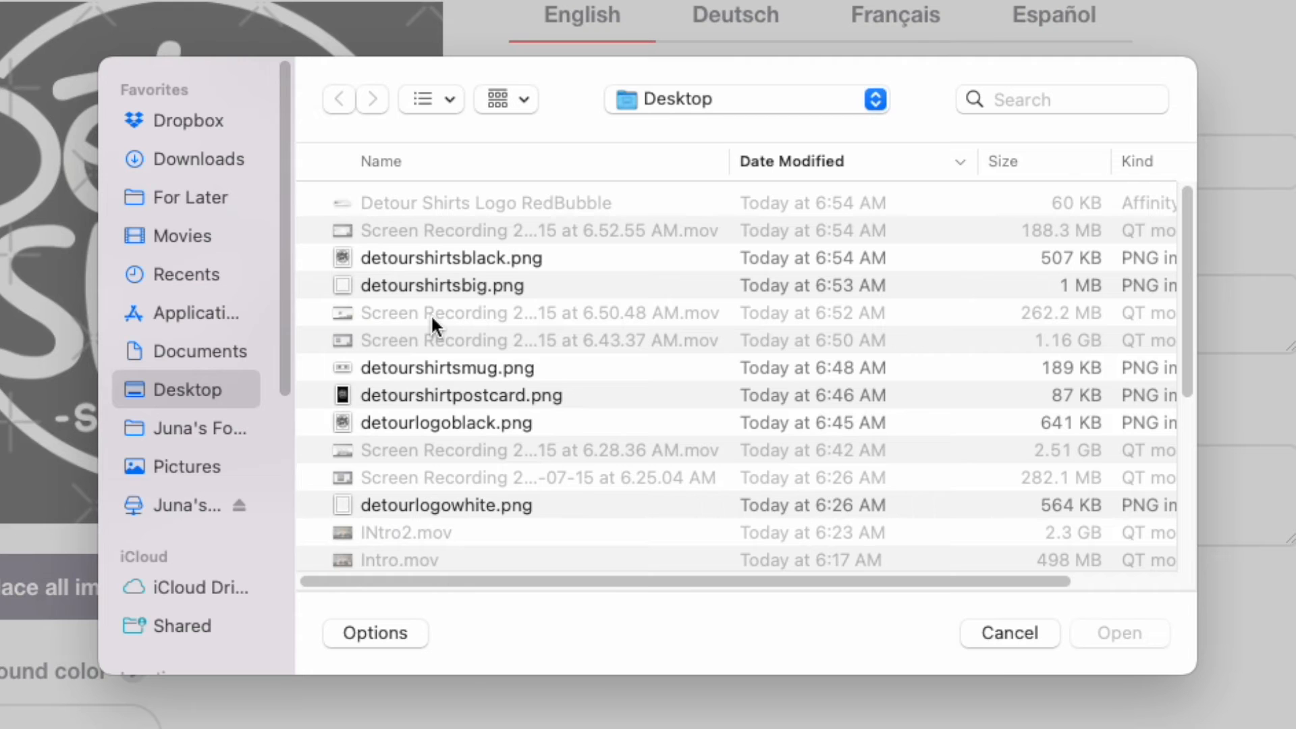
click(444, 285)
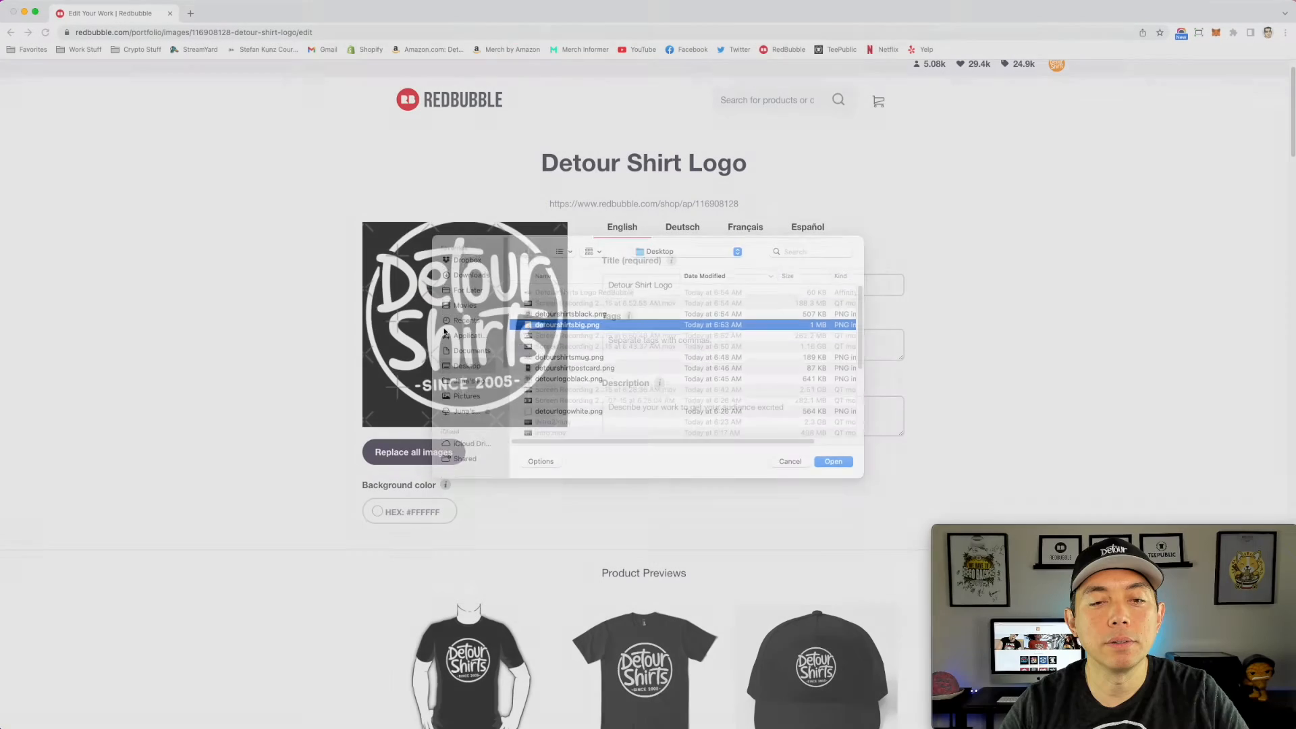
click(1117, 633)
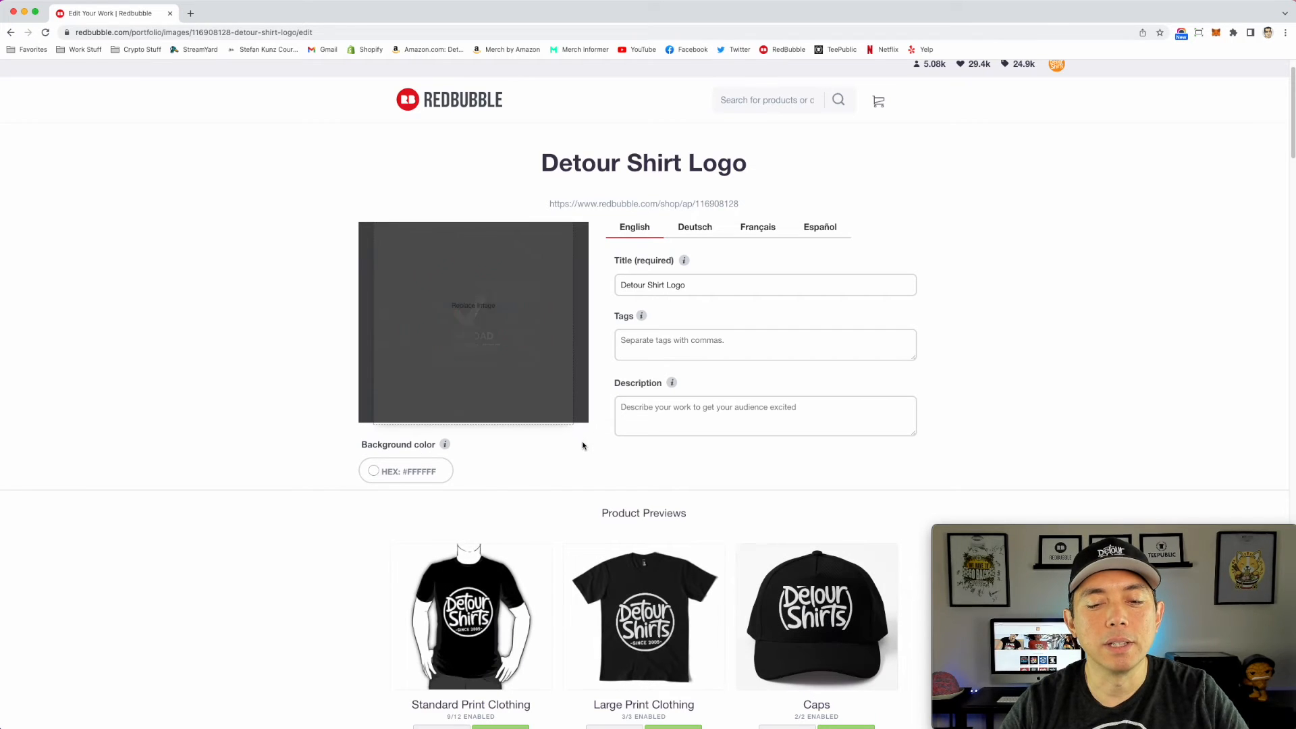
Step: For Standard Print Clothing, set the logo's size on the product to 29% and move it higher on the chest
scroll(583, 446, down, 5)
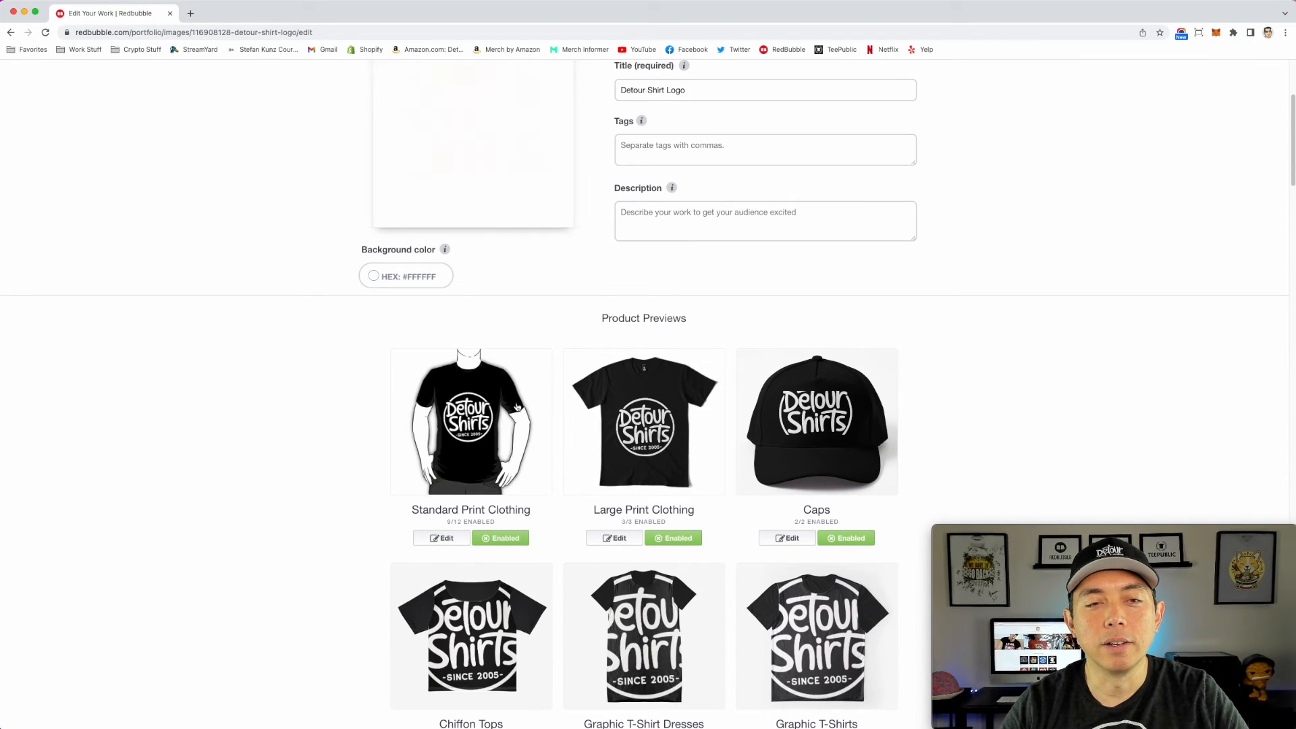
click(492, 427)
scroll(595, 456, down, 4)
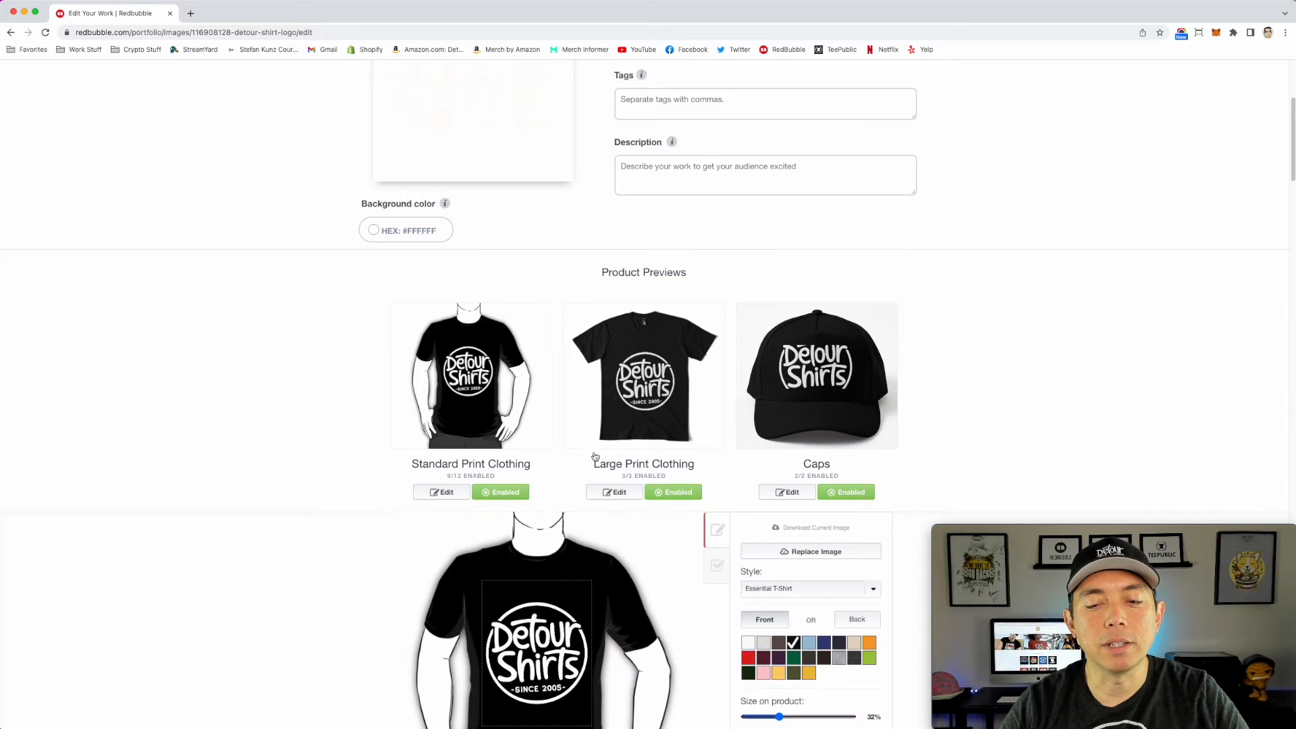
drag(783, 615, 777, 616)
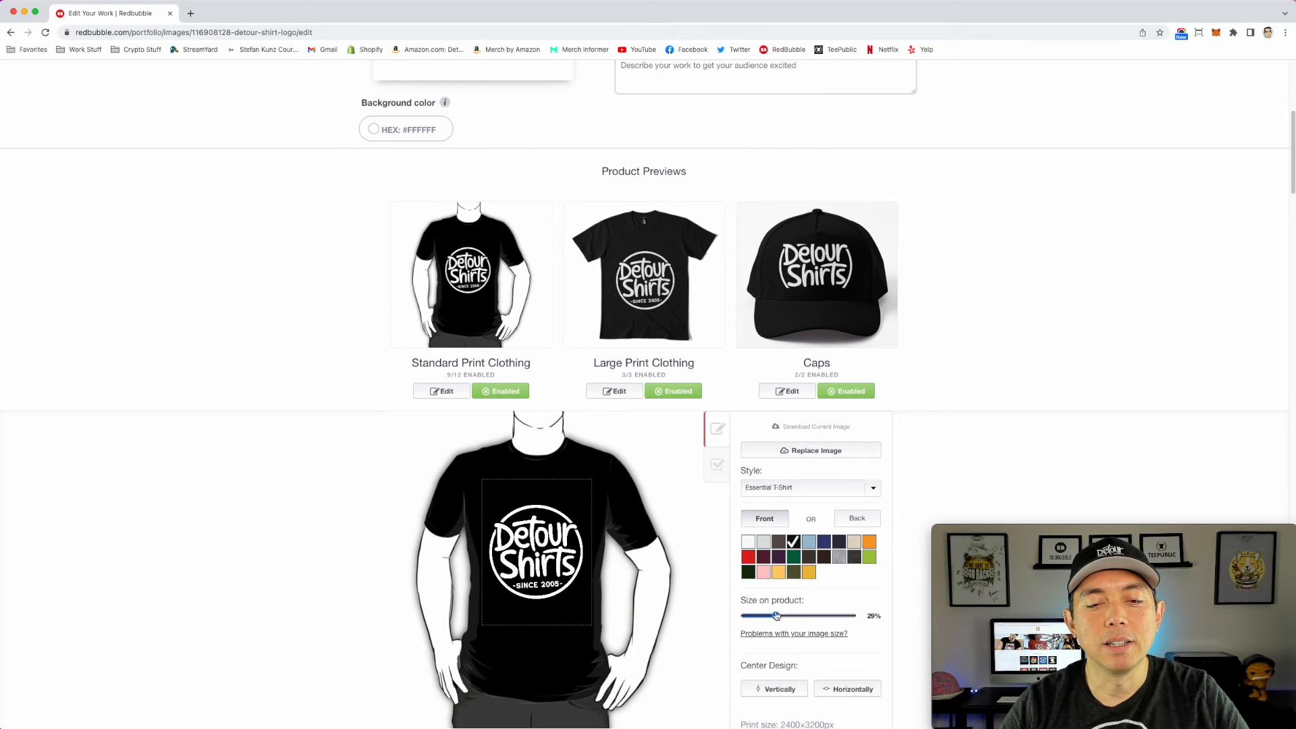
drag(534, 558, 533, 542)
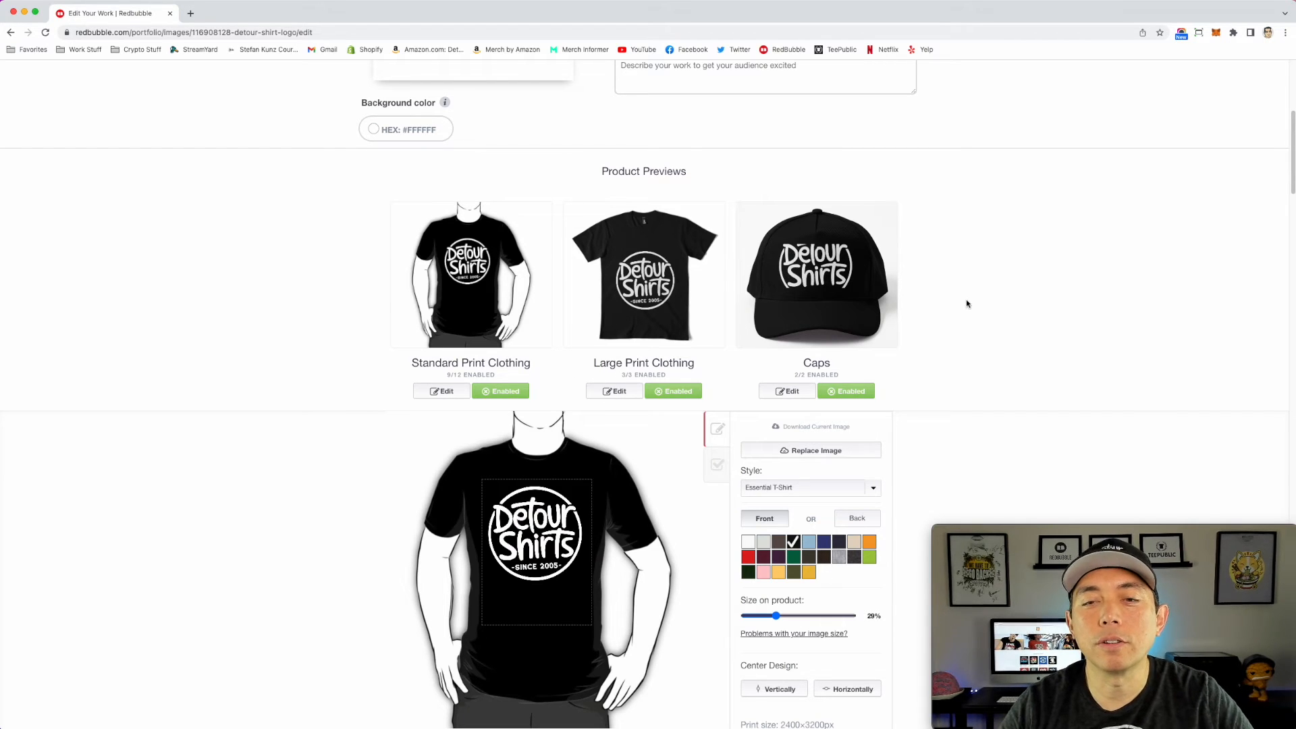
scroll(748, 442, down, 1)
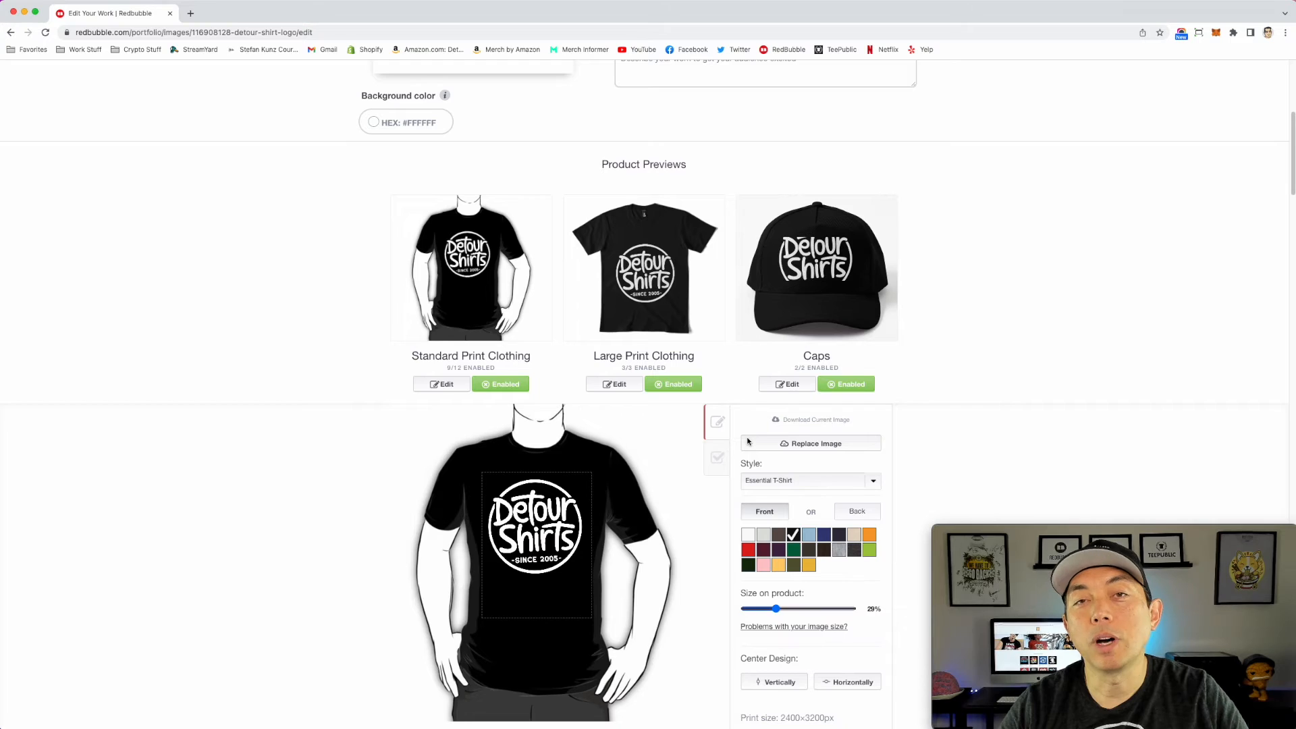
scroll(748, 441, down, 3)
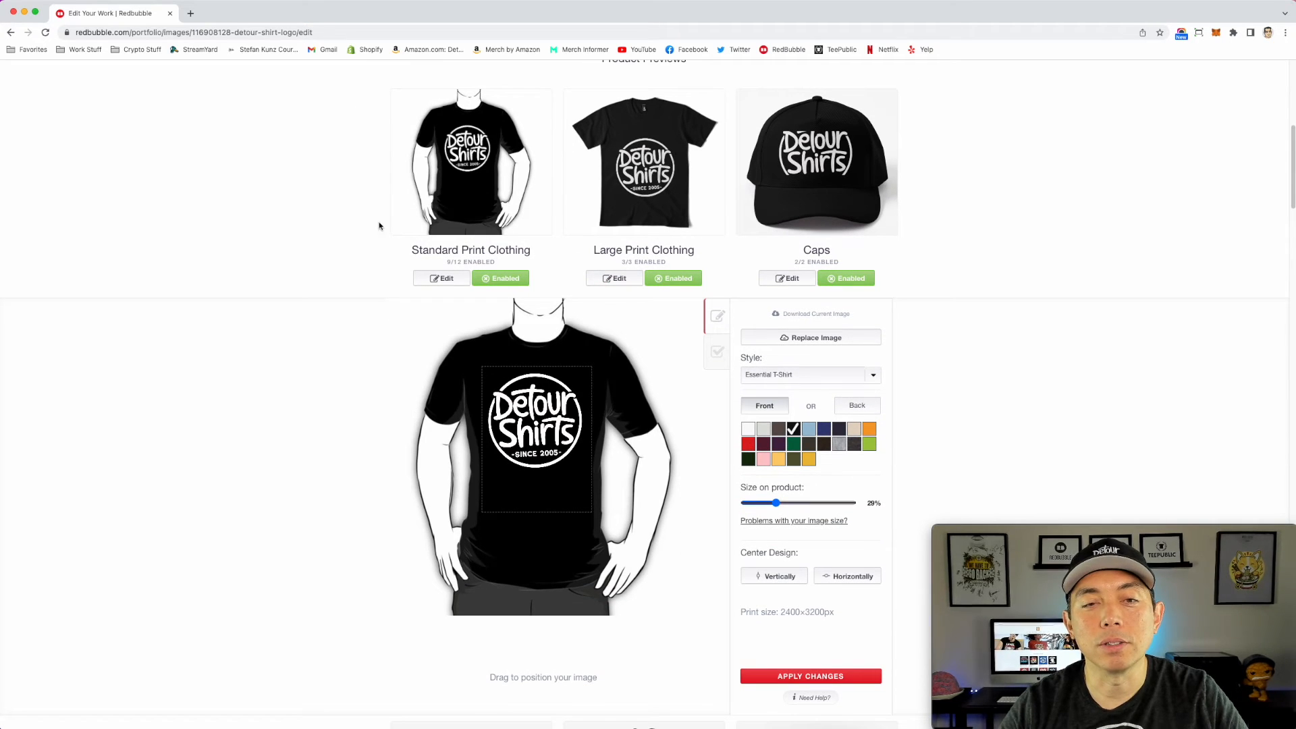
Step: For Large Print Clothing, scale the logo to 32%, move it higher on the chest, and center it horizontally
click(651, 193)
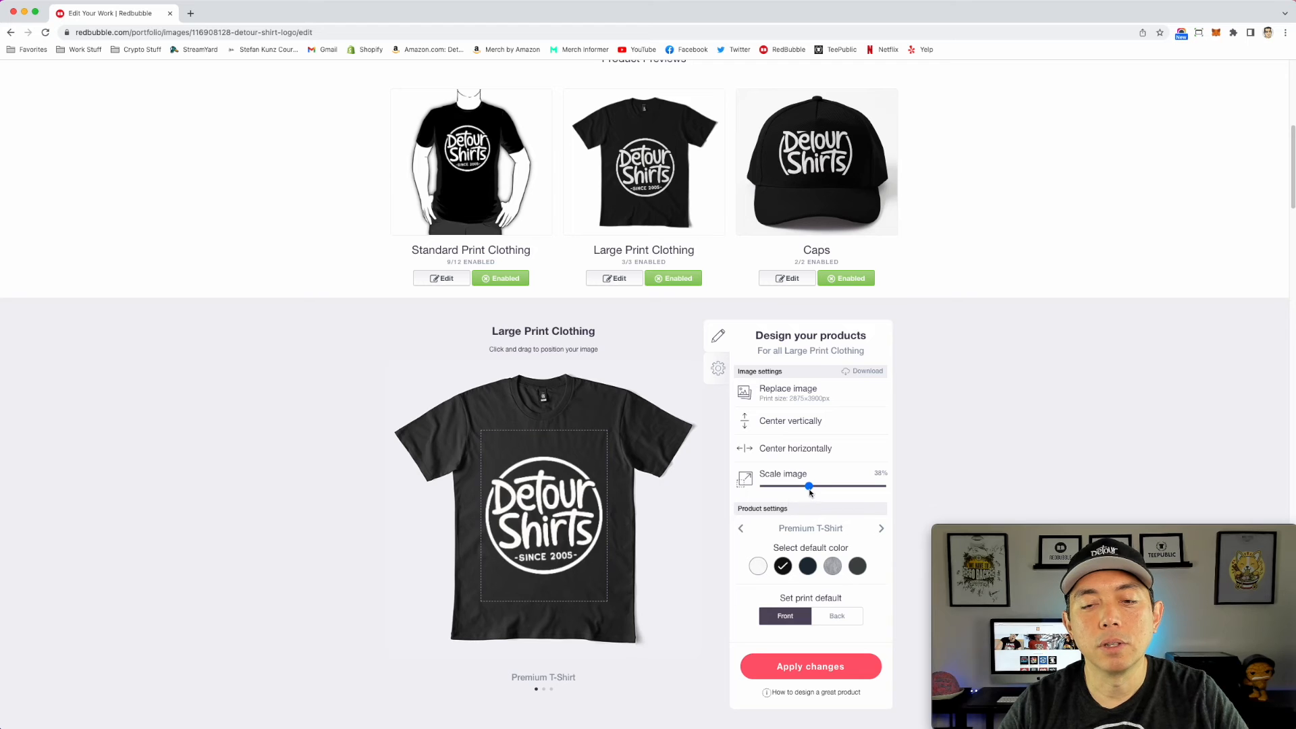
drag(808, 490, 797, 490)
drag(561, 505, 560, 476)
drag(802, 487, 802, 488)
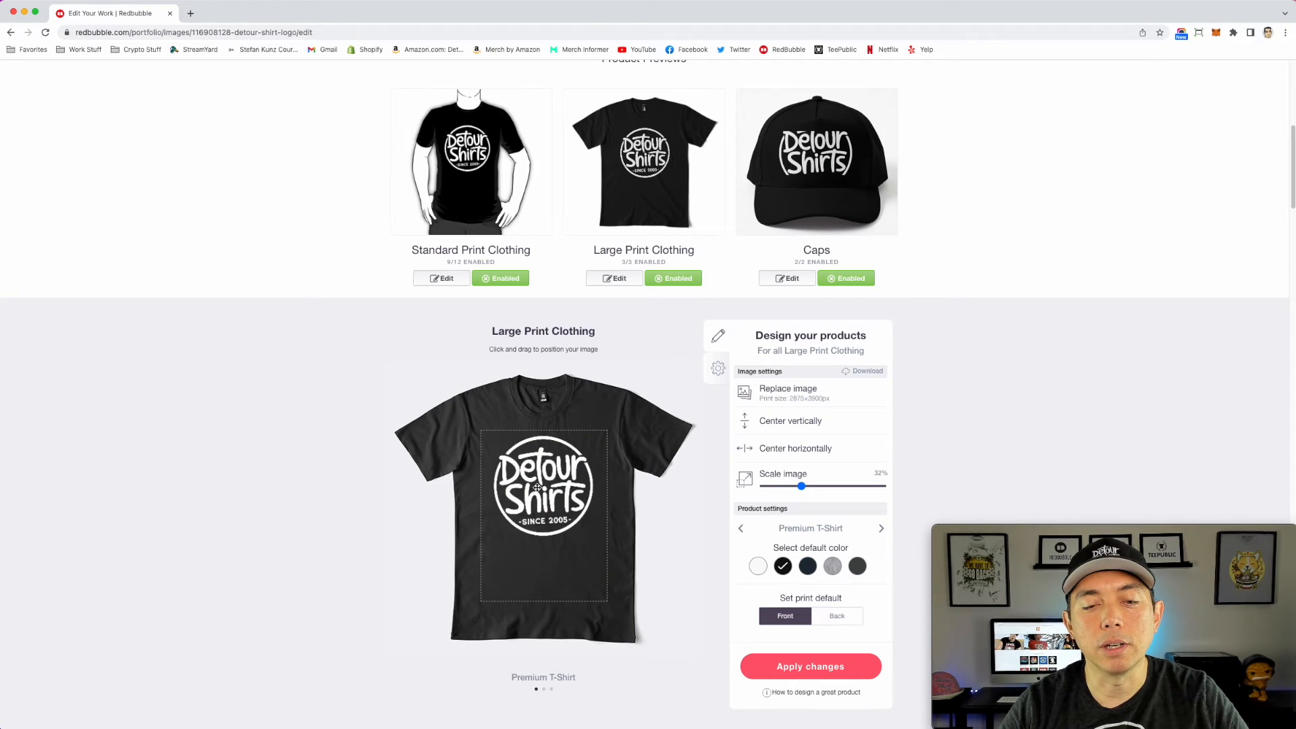
drag(537, 487, 540, 489)
click(785, 450)
click(880, 529)
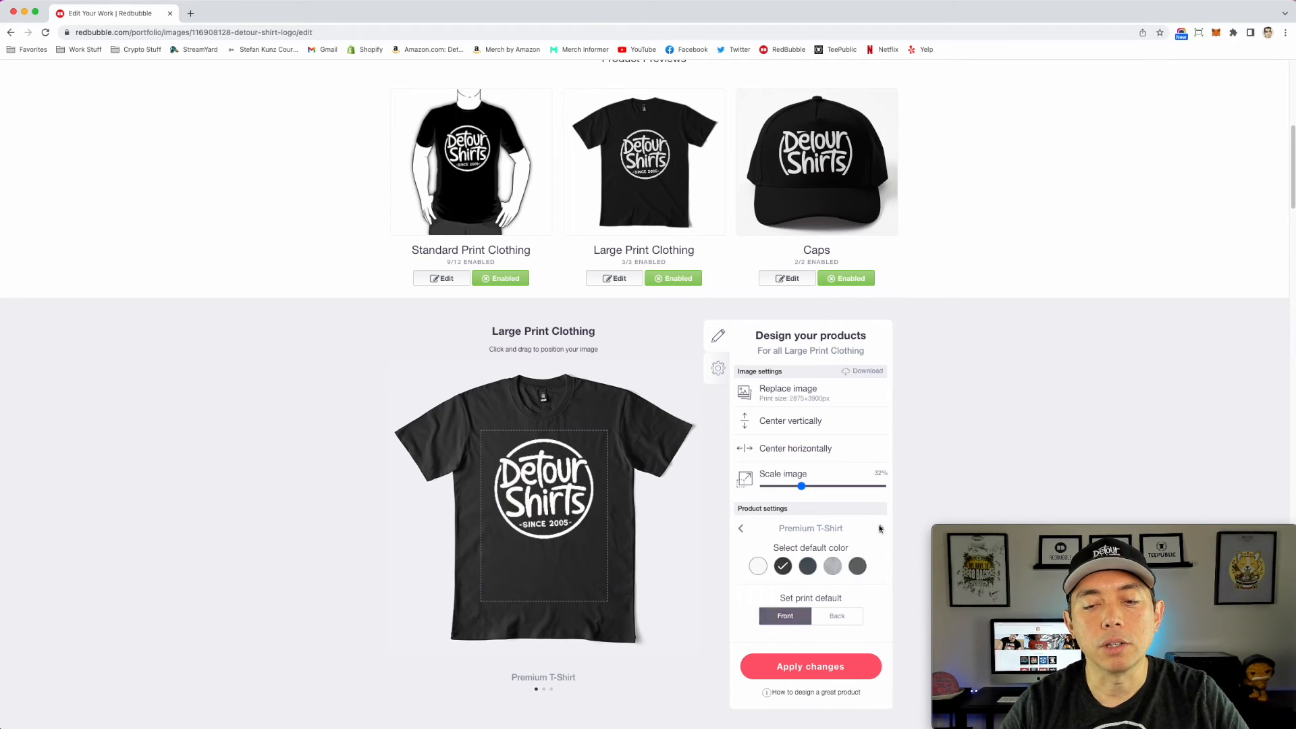
click(881, 529)
click(880, 530)
Step: For Caps, scale the logo down until the full circle fits inside the print area, and apply the changes
click(831, 191)
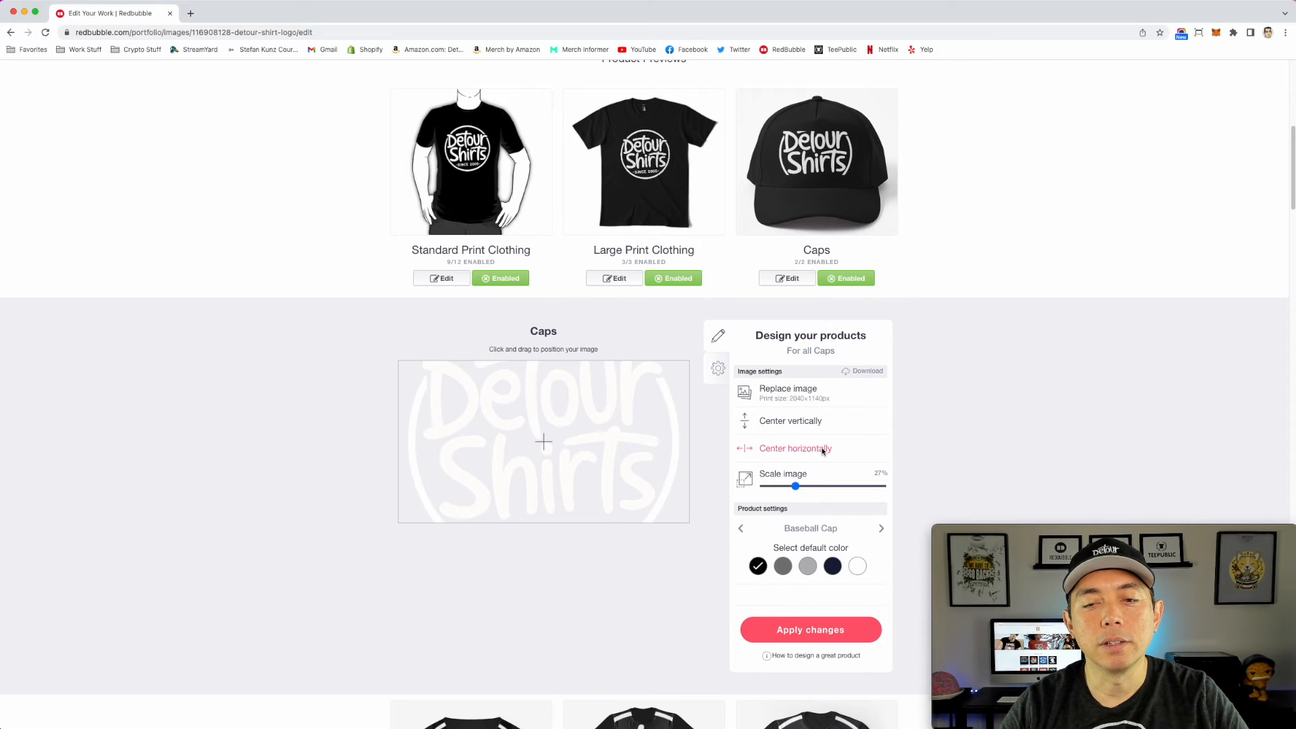
drag(796, 488, 781, 490)
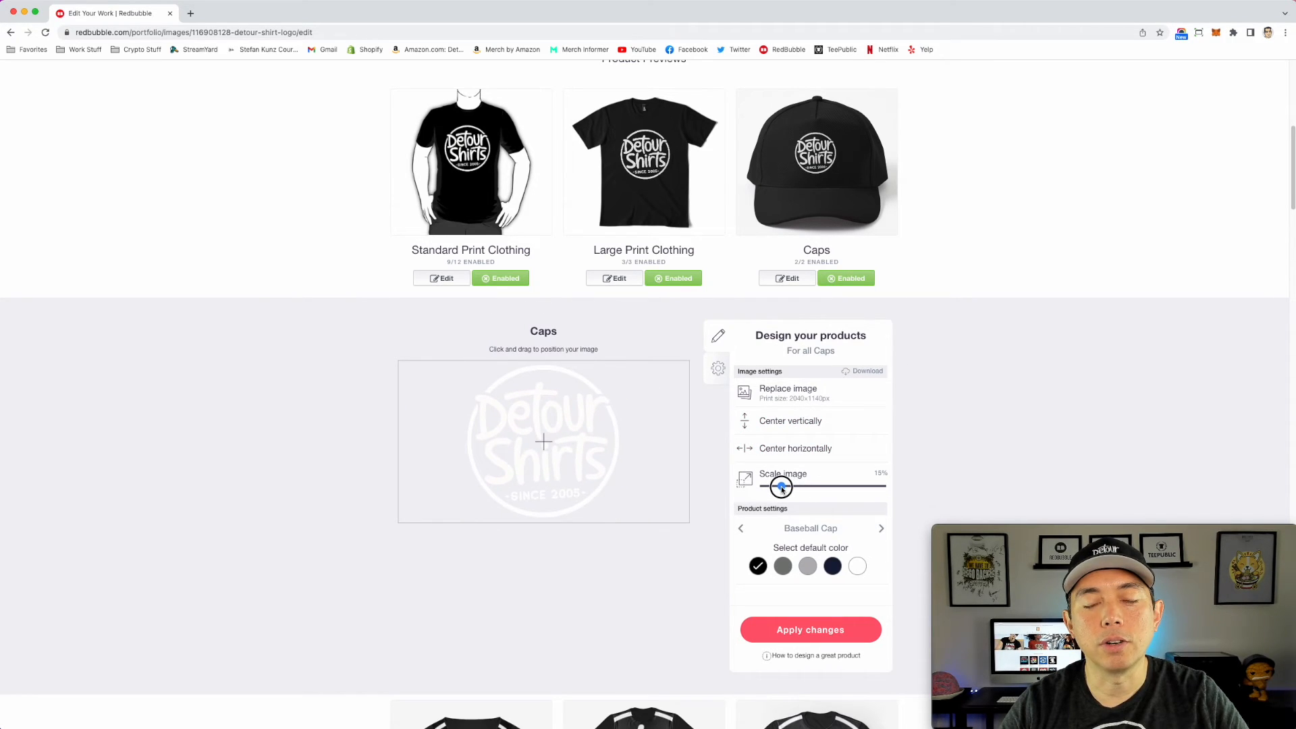
click(810, 607)
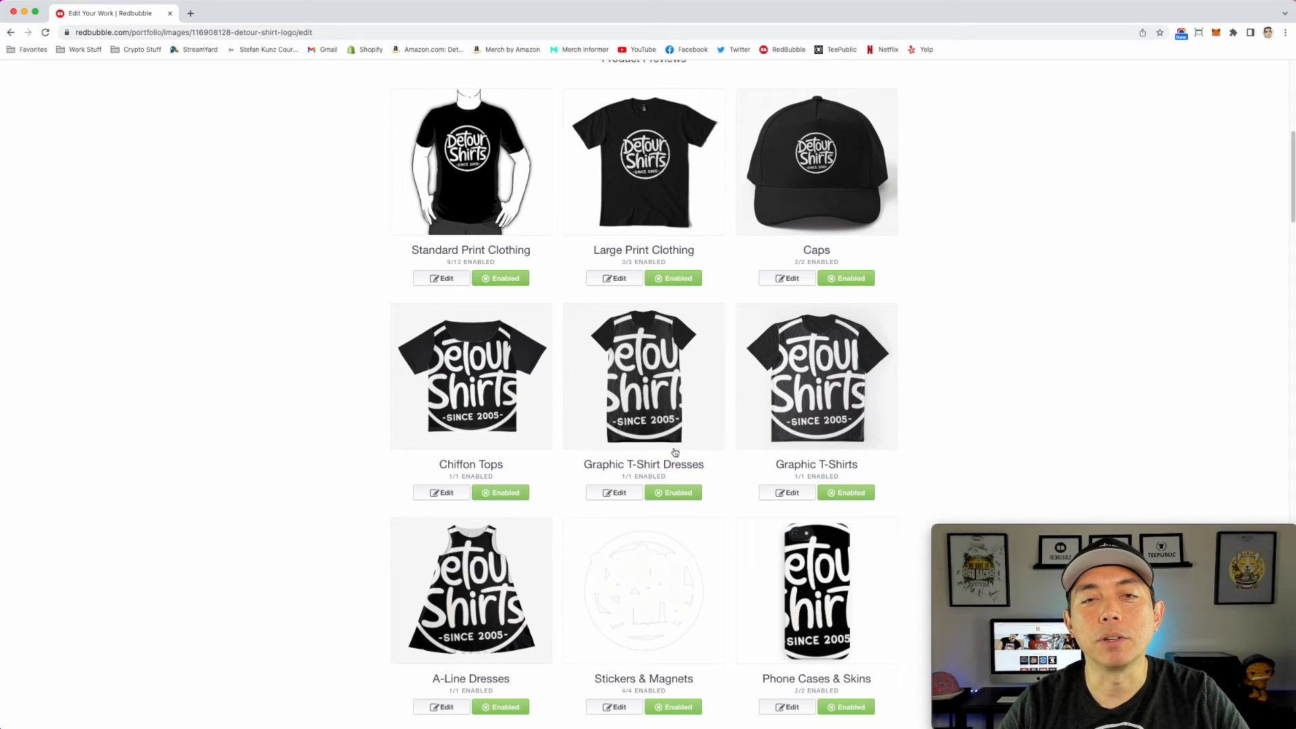
Step: Replace the Stickers & Magnets image with detourshirtsblack.png from the Desktop
scroll(446, 333, down, 1)
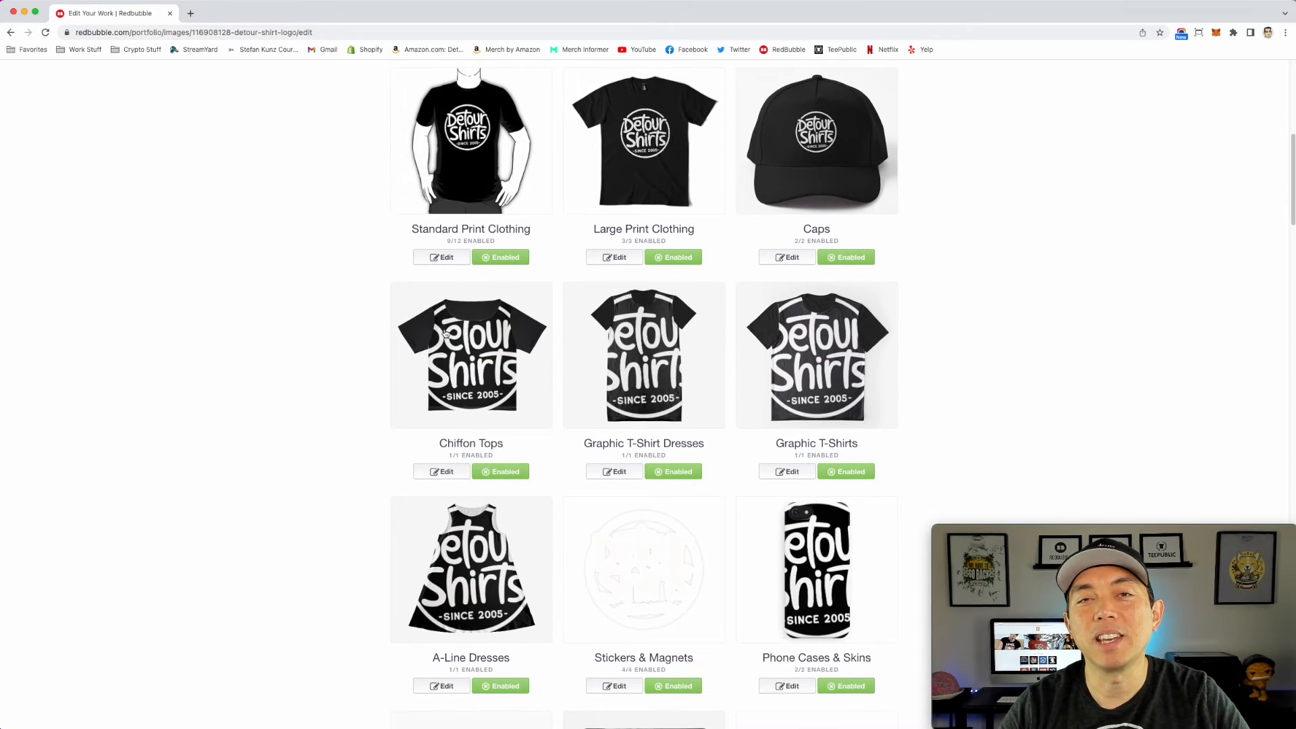
scroll(446, 334, down, 3)
scroll(445, 333, down, 8)
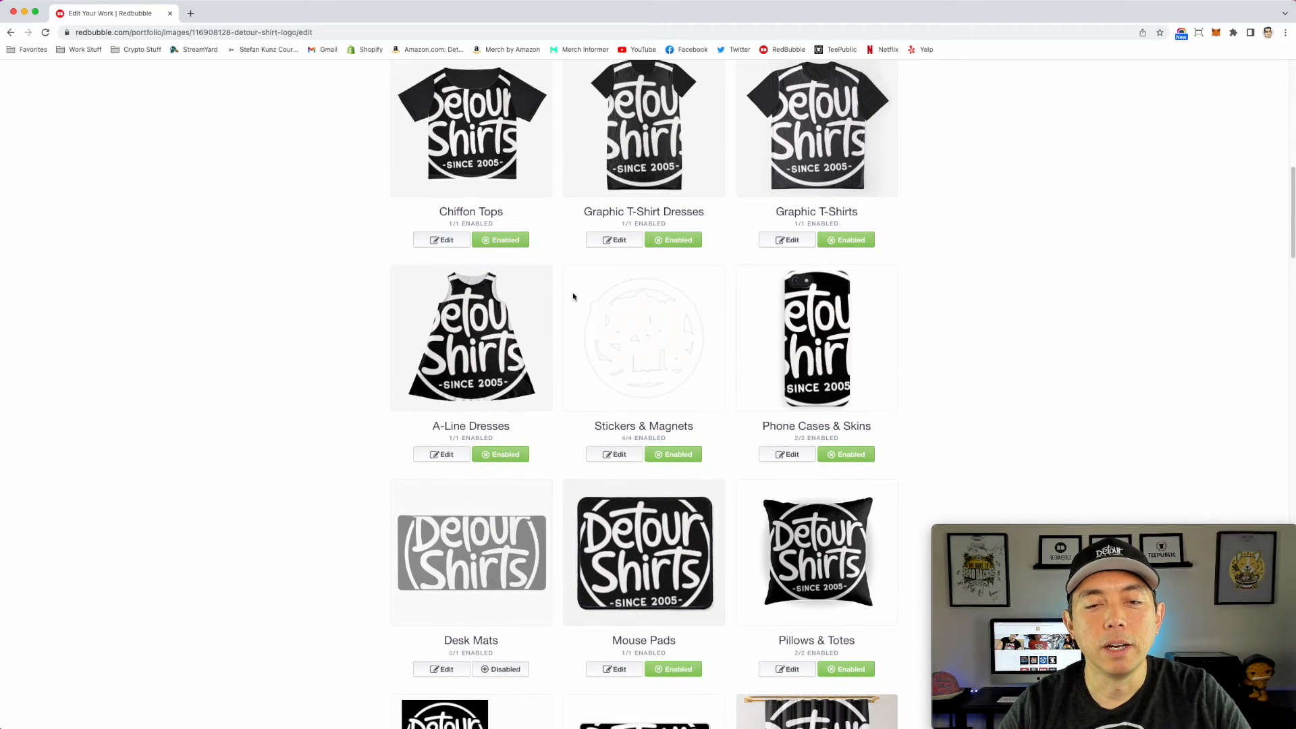
scroll(651, 349, down, 1)
click(649, 315)
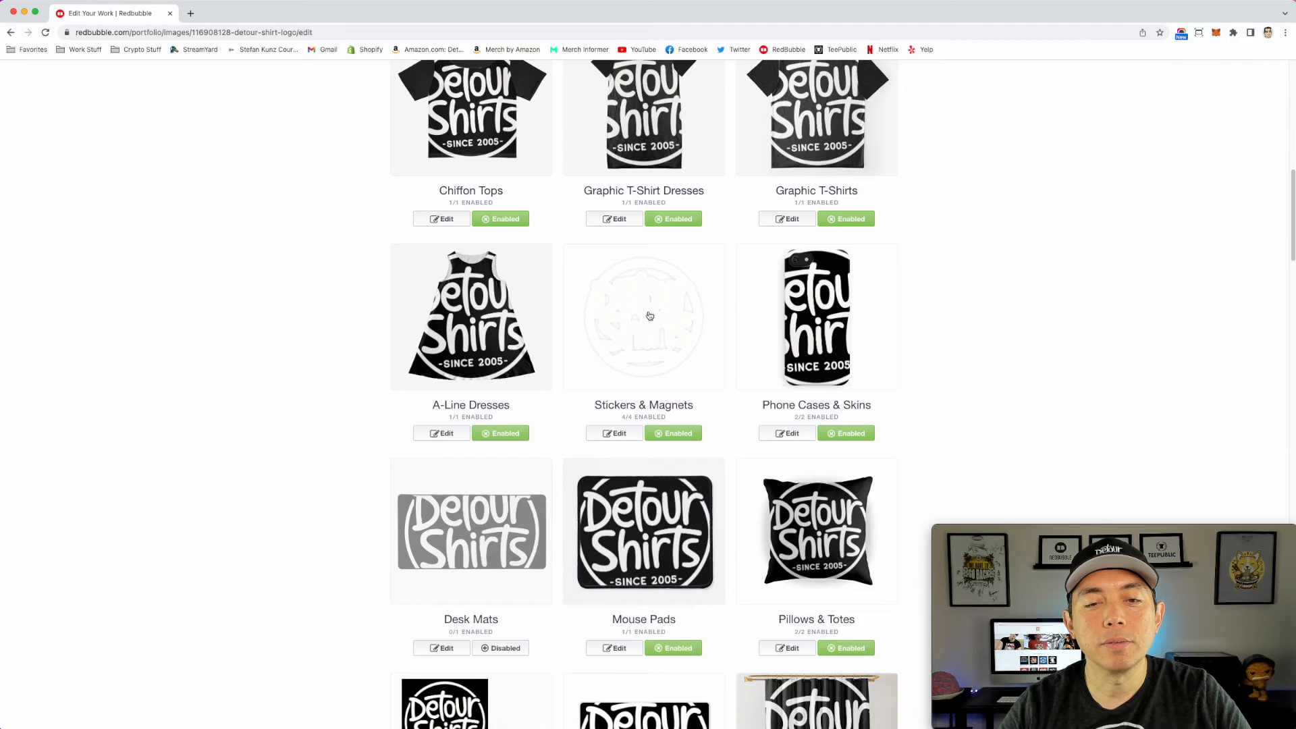
scroll(627, 341, down, 10)
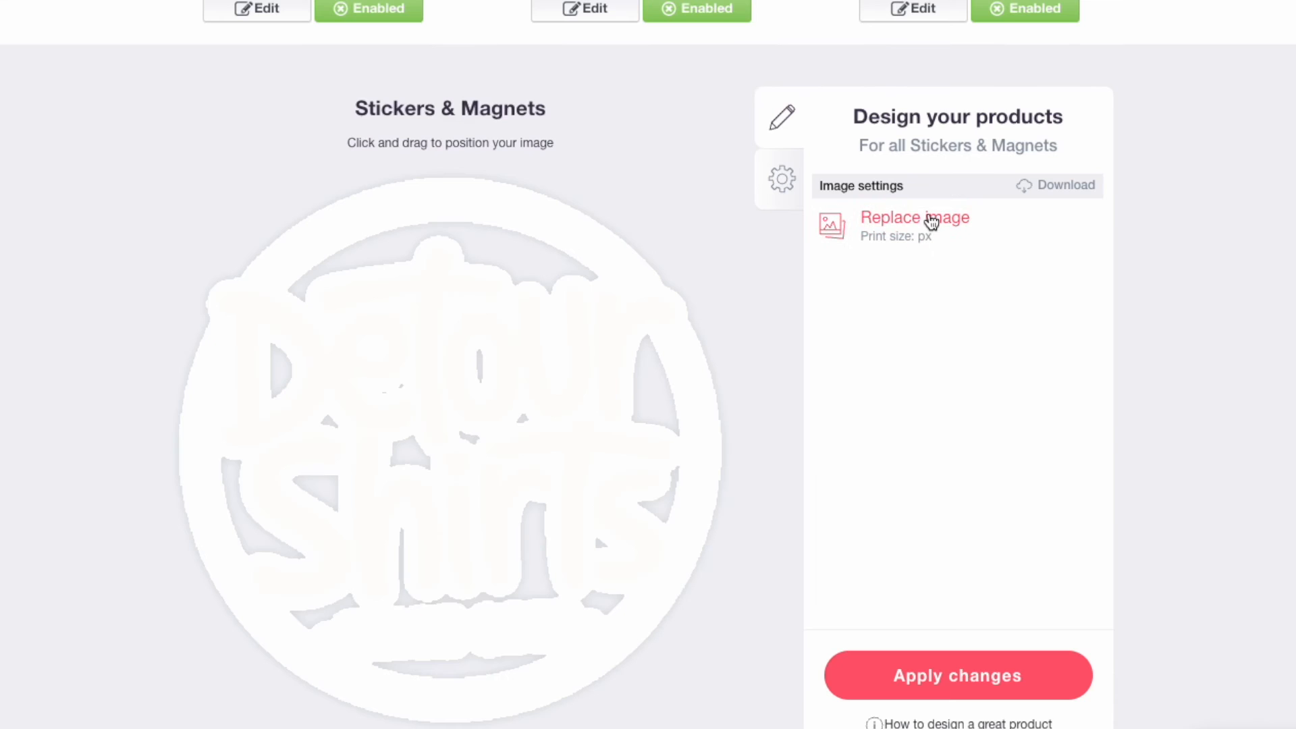
click(930, 219)
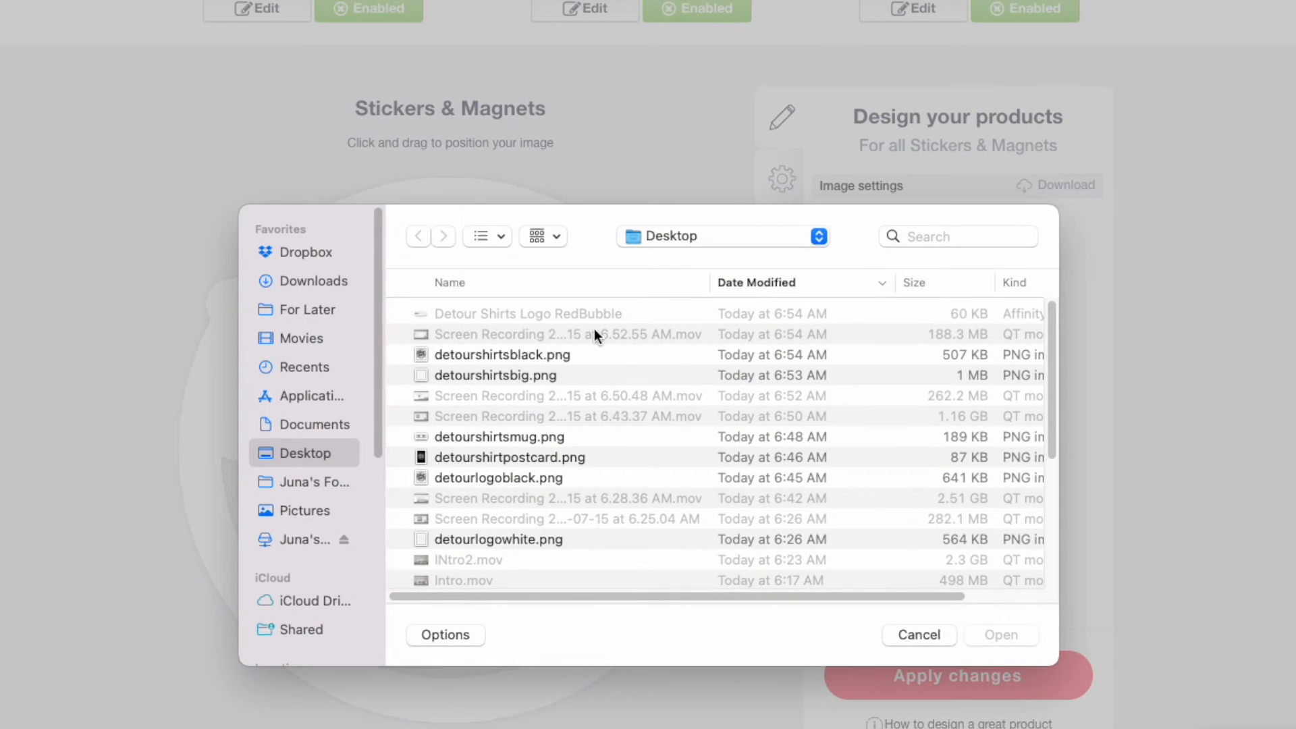
click(501, 357)
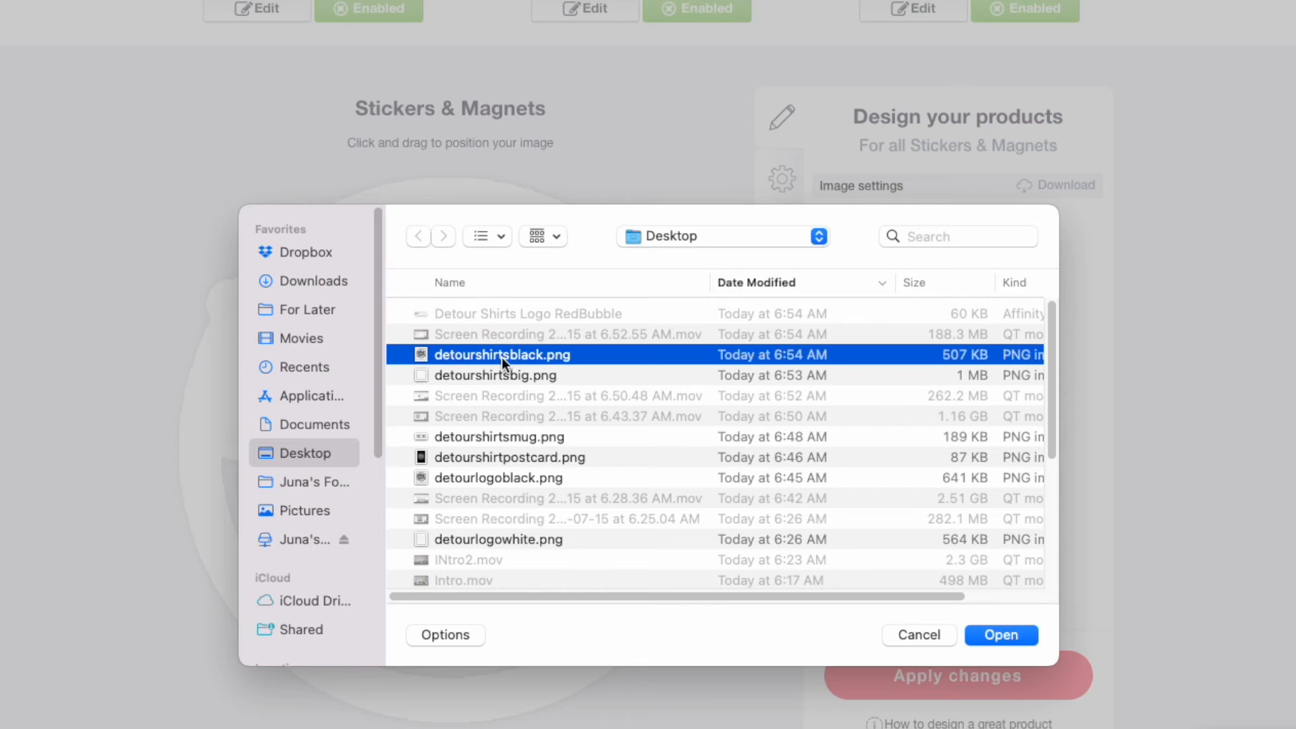
click(1016, 633)
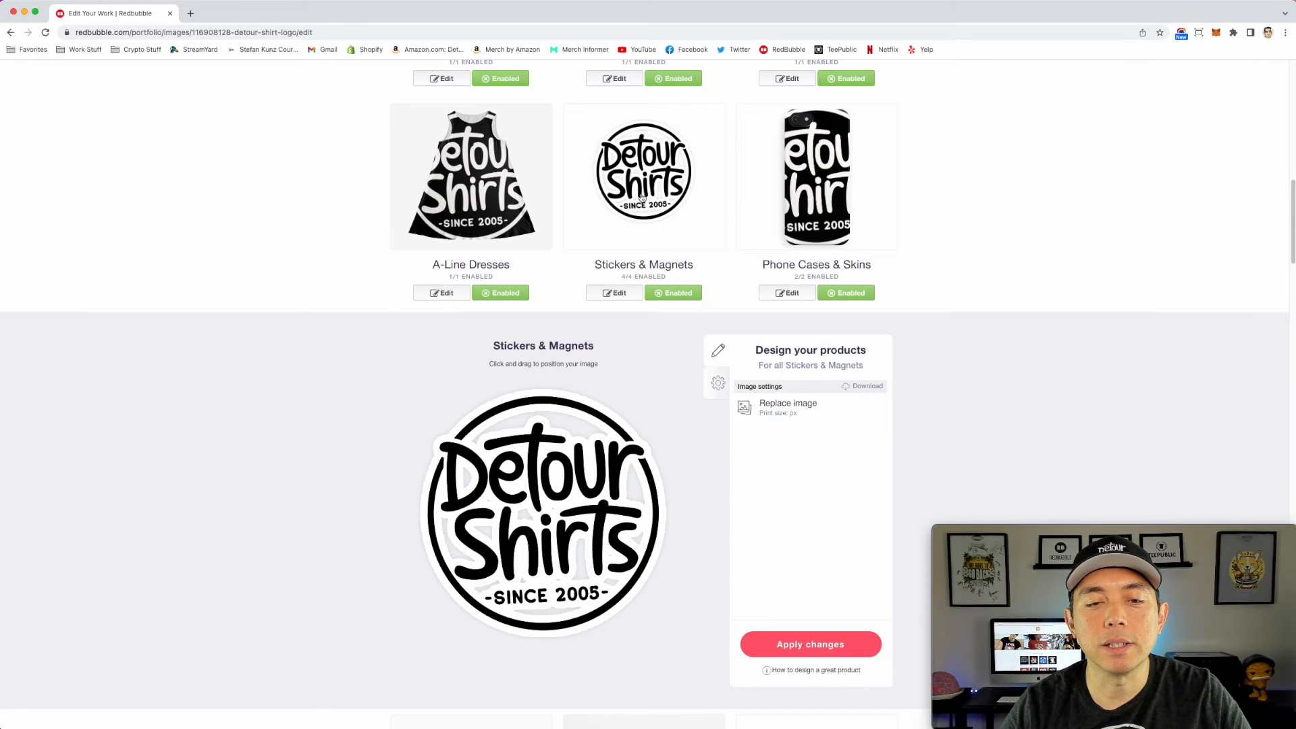
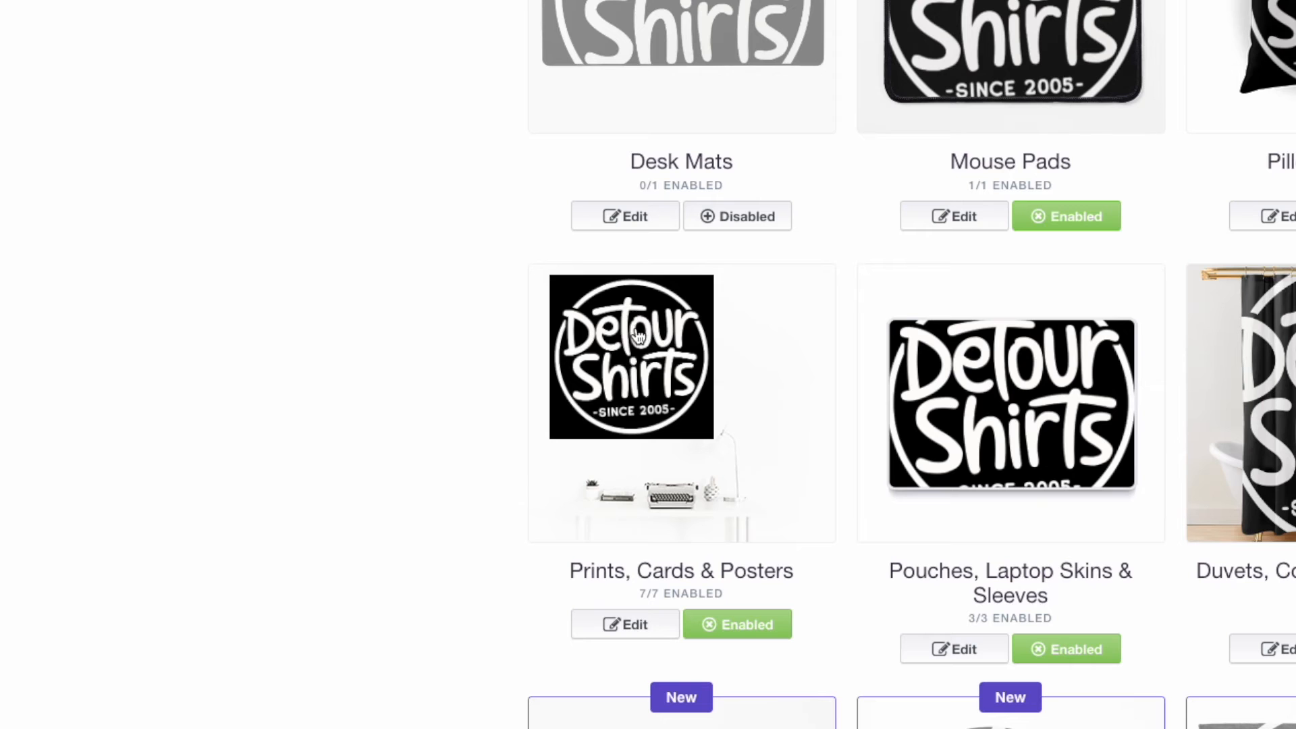
Step: Replace the Prints, Cards & Posters image with detourshirtpostcard.png from the Desktop
click(642, 621)
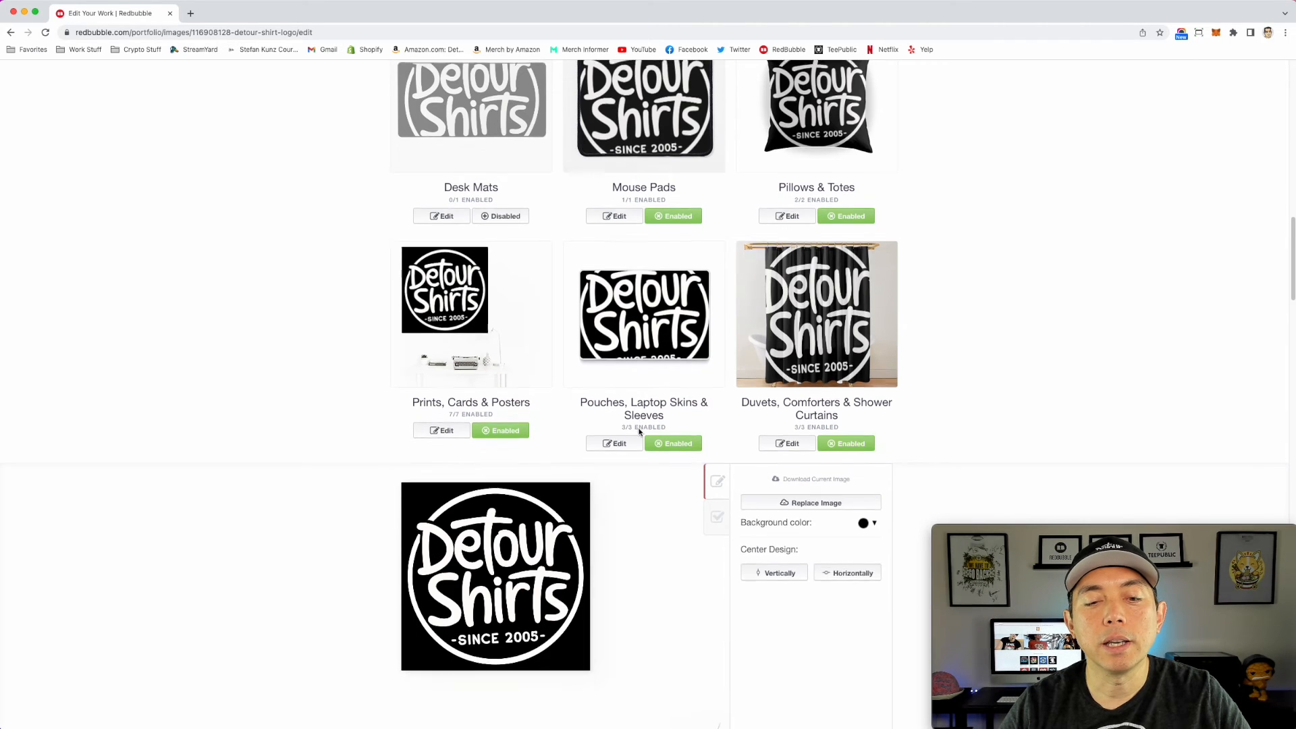
scroll(457, 362, down, 3)
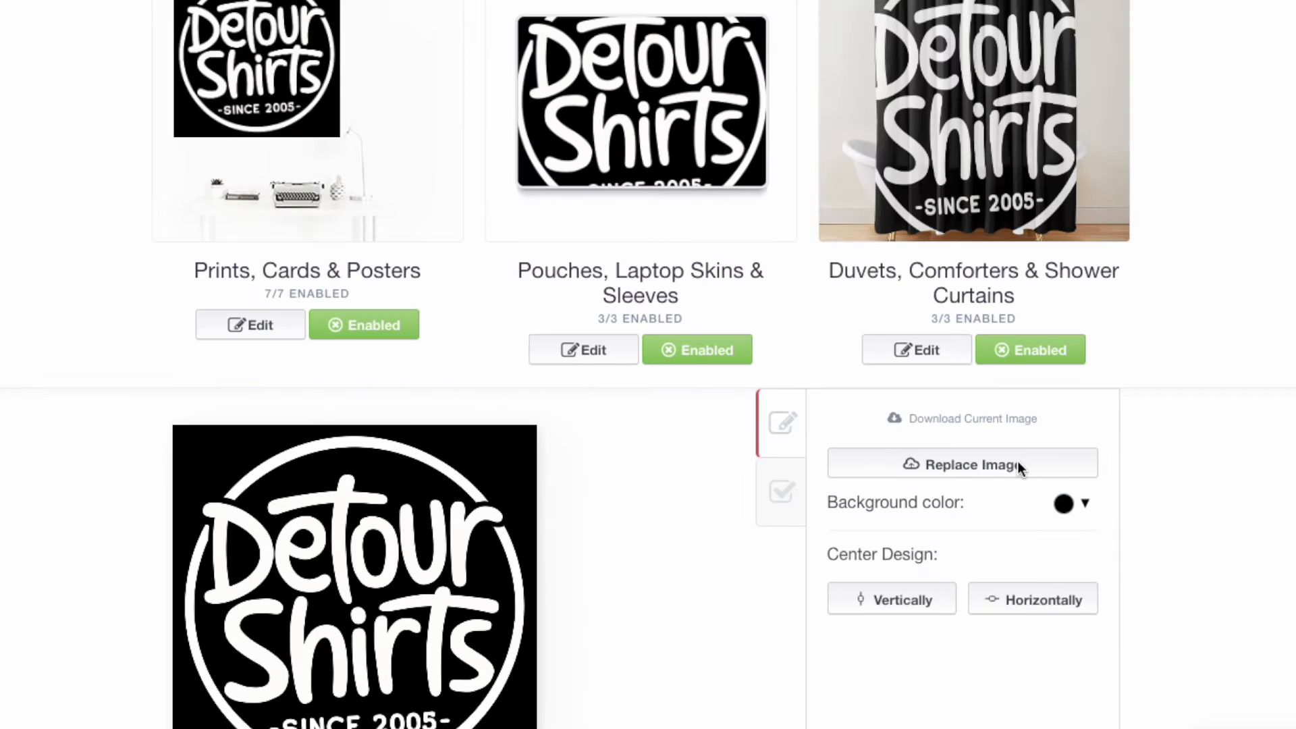
click(1018, 464)
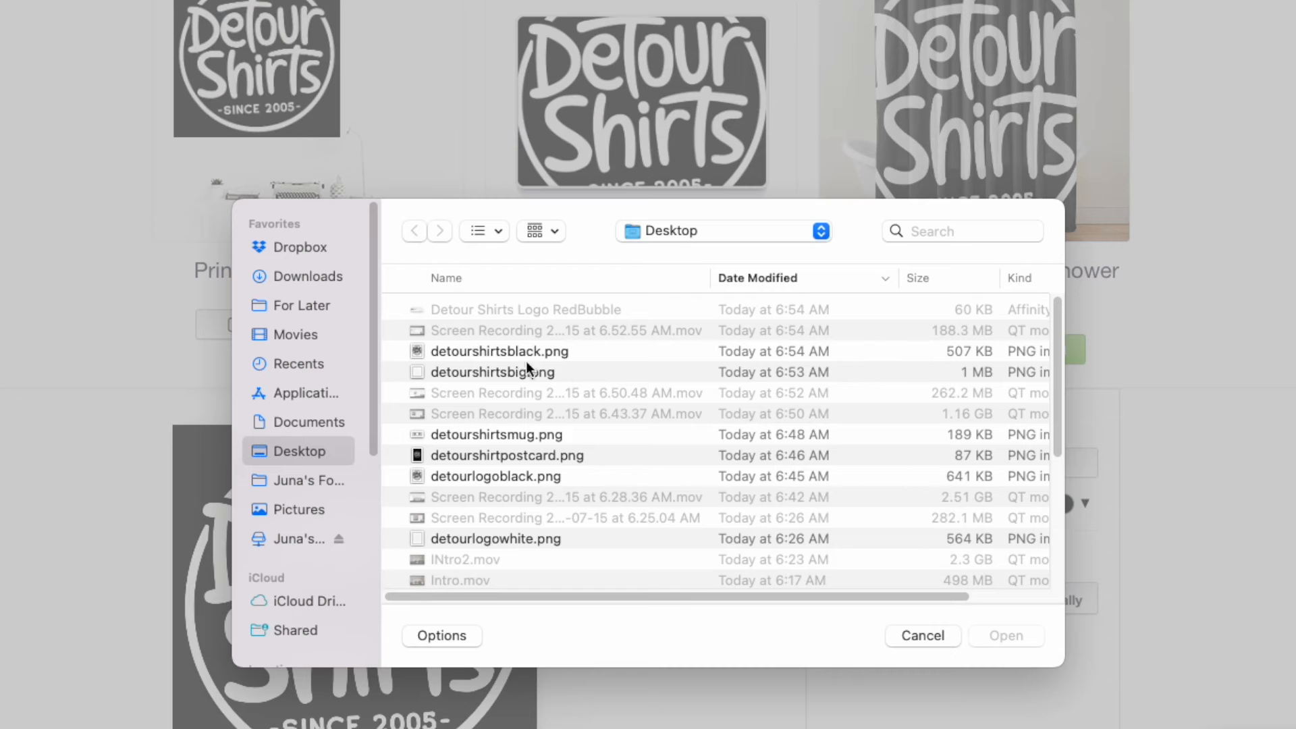
click(533, 455)
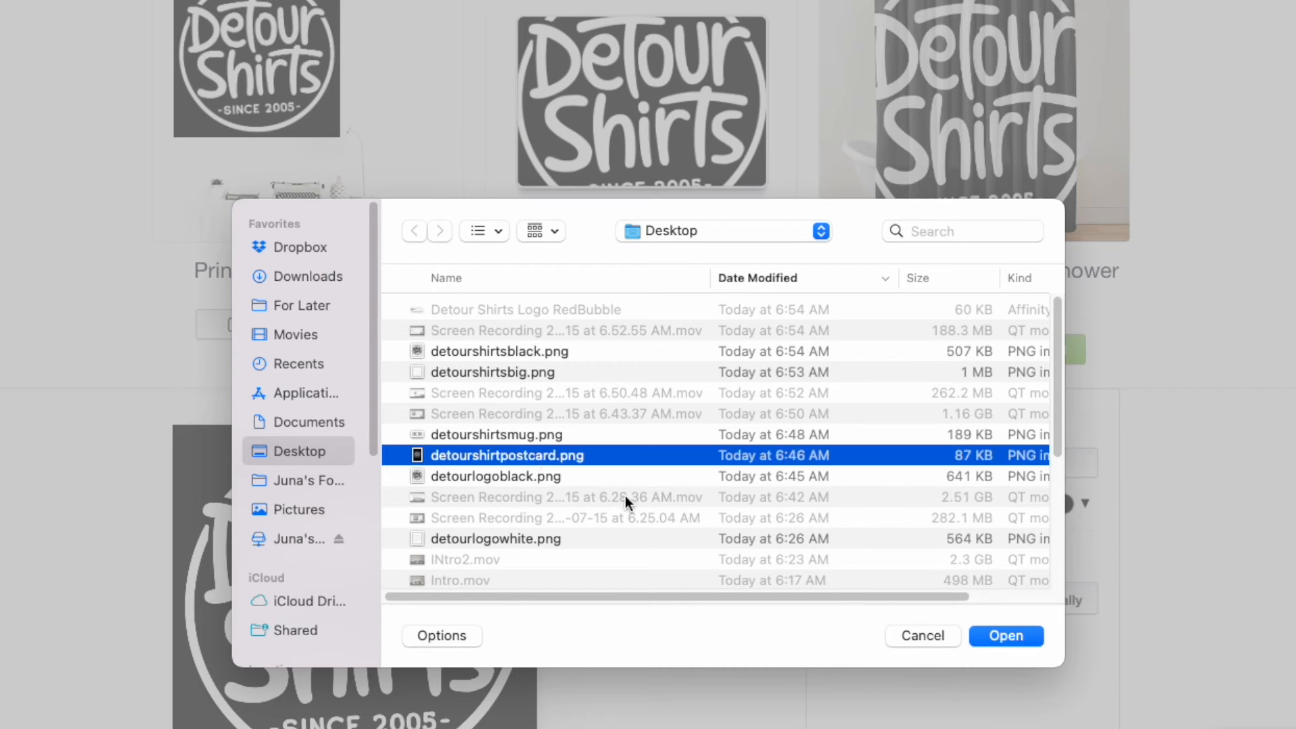
click(1011, 643)
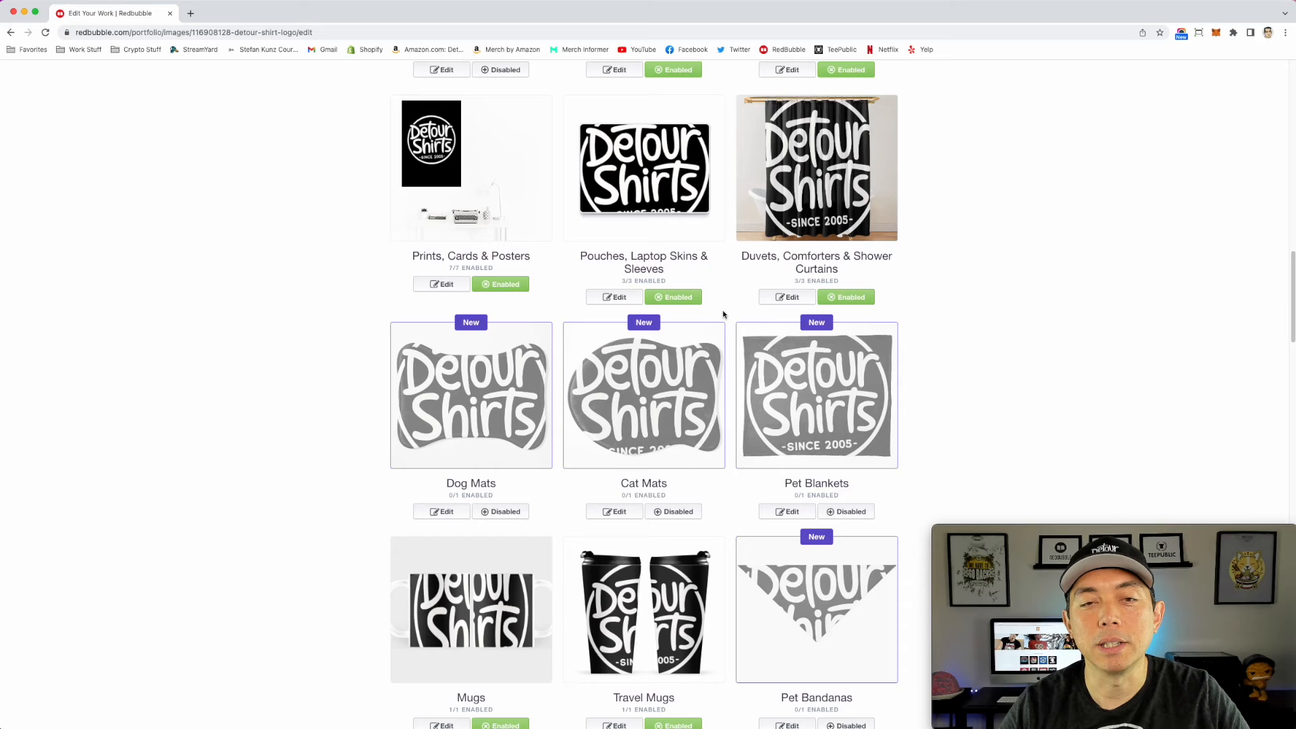
Step: Replace the Mugs image with detourshirtsmug.png from the Desktop
scroll(859, 537, down, 2)
scroll(723, 314, down, 4)
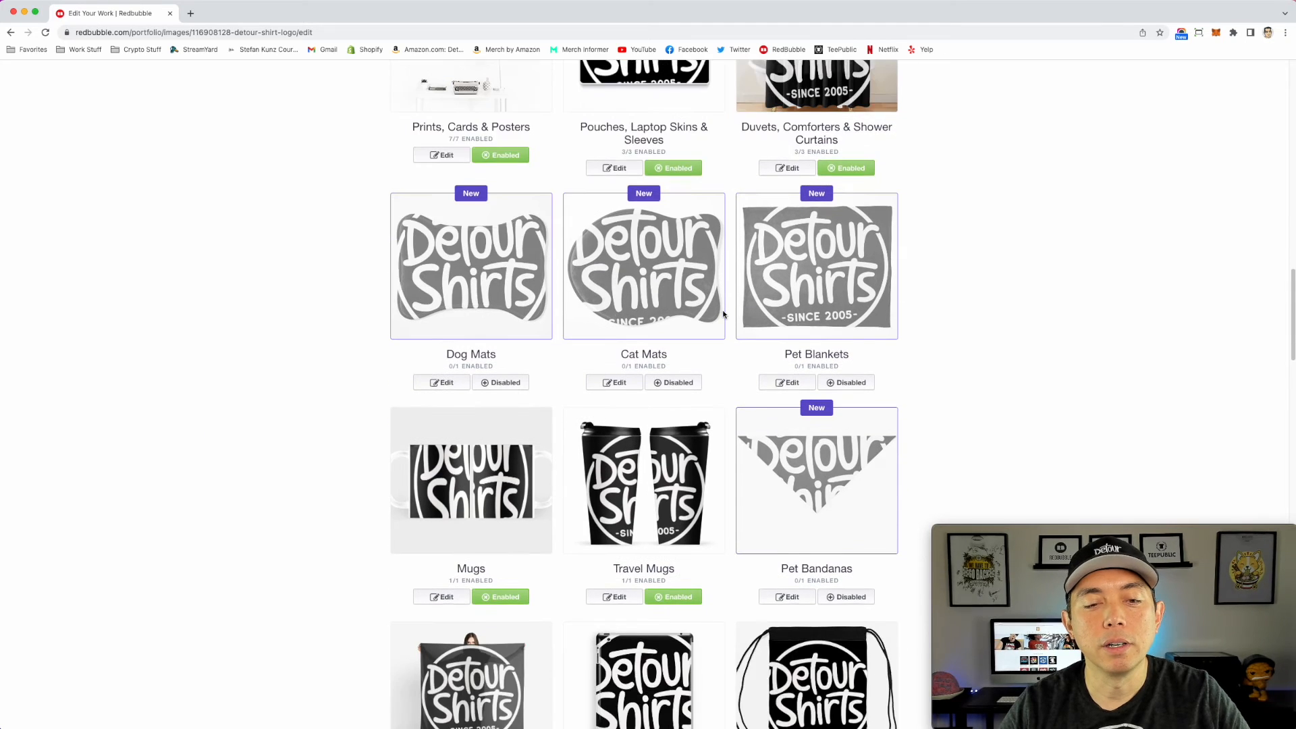
click(518, 302)
scroll(517, 301, down, 3)
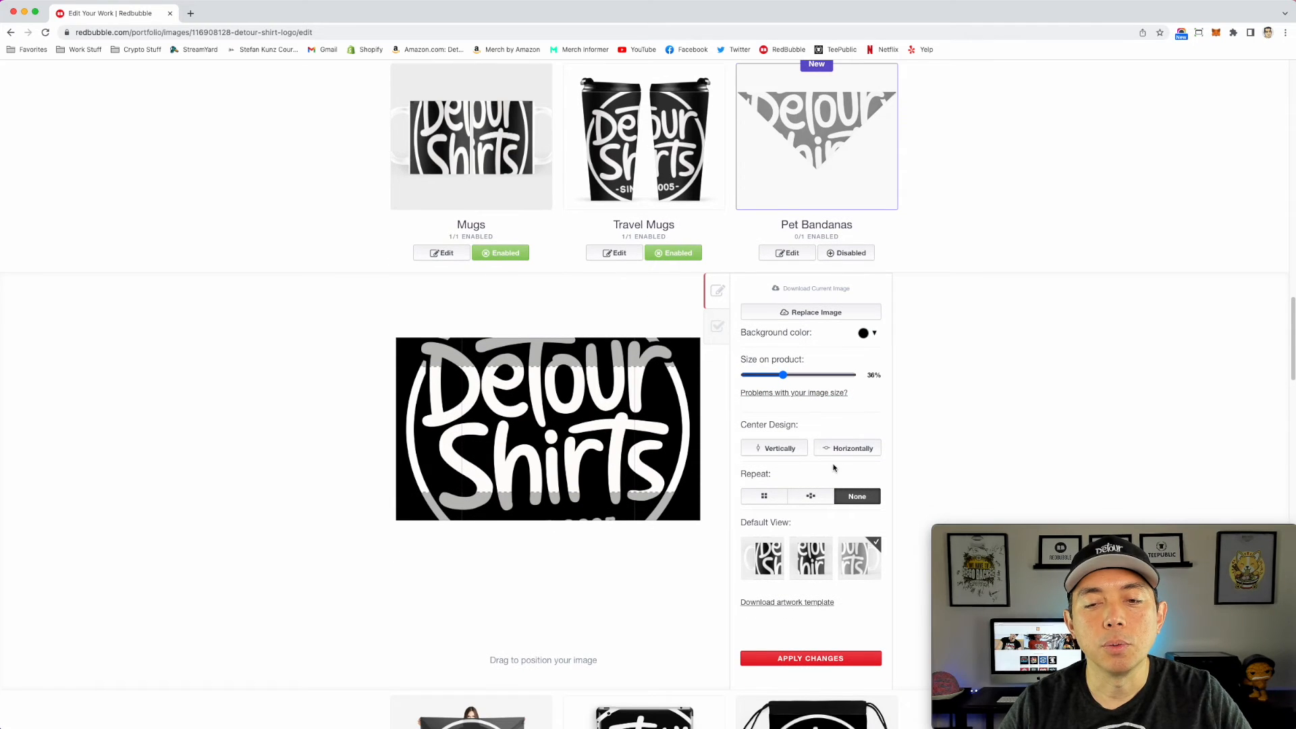
click(812, 312)
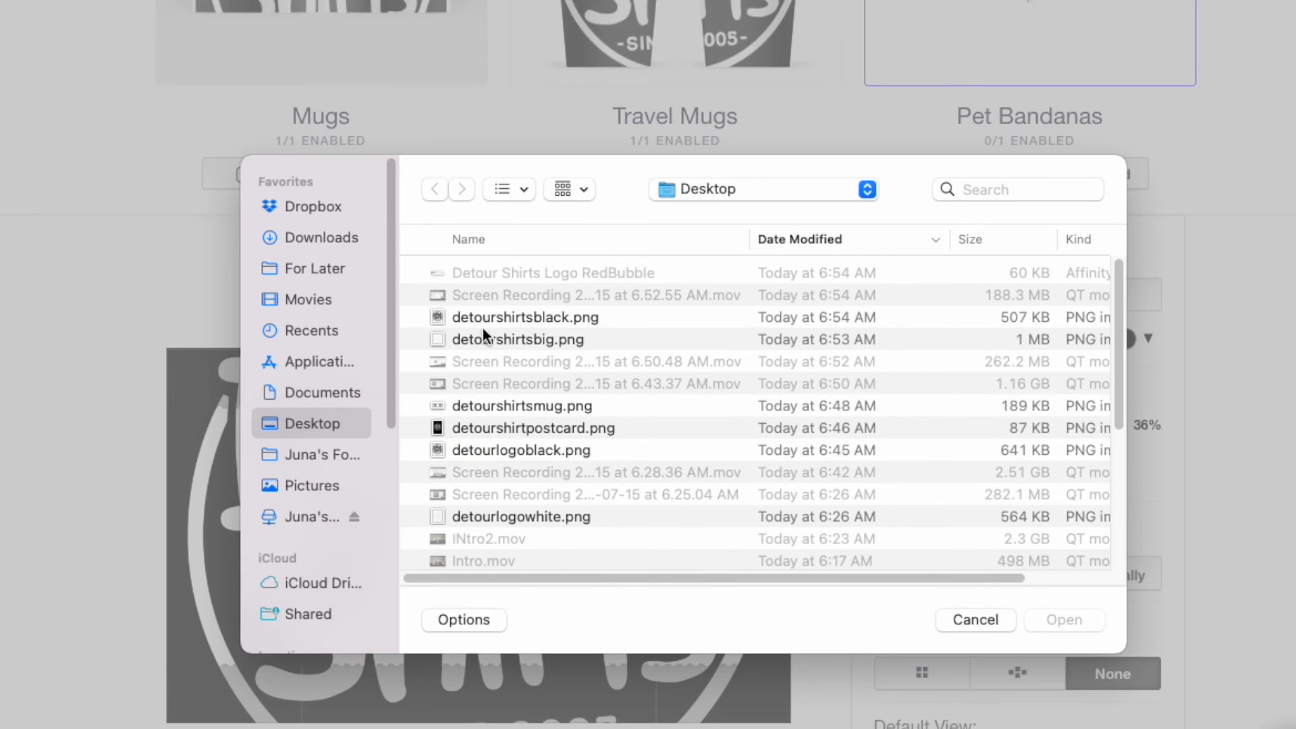
click(534, 404)
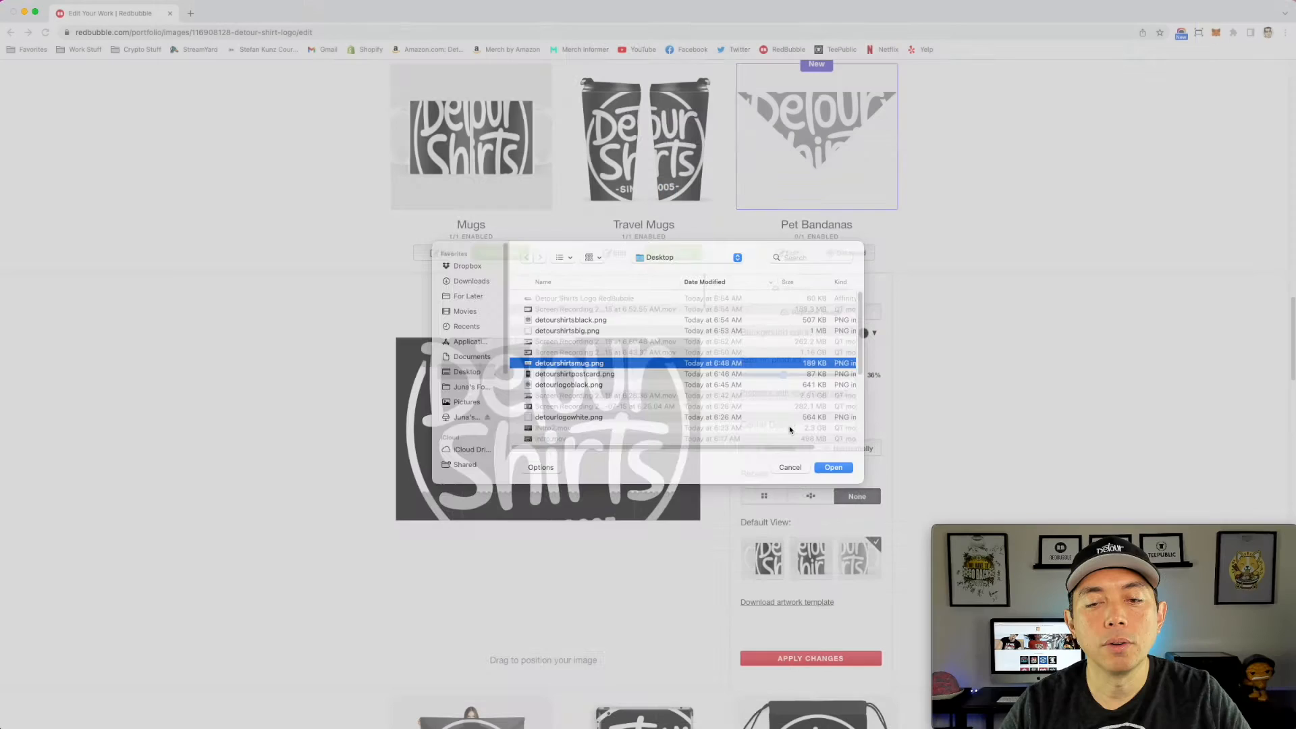
click(1065, 619)
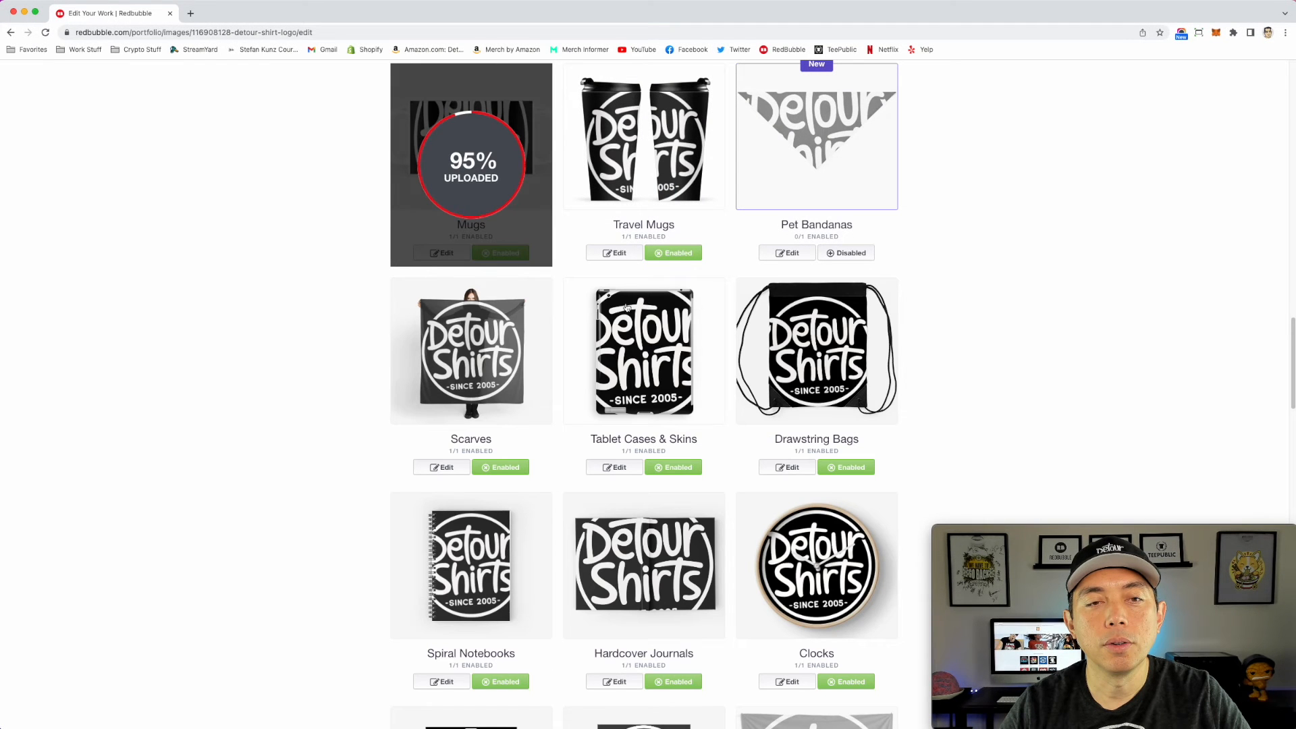
Step: Reopen the Mugs design for editing and set its background color to white
scroll(567, 319, up, 1)
click(528, 168)
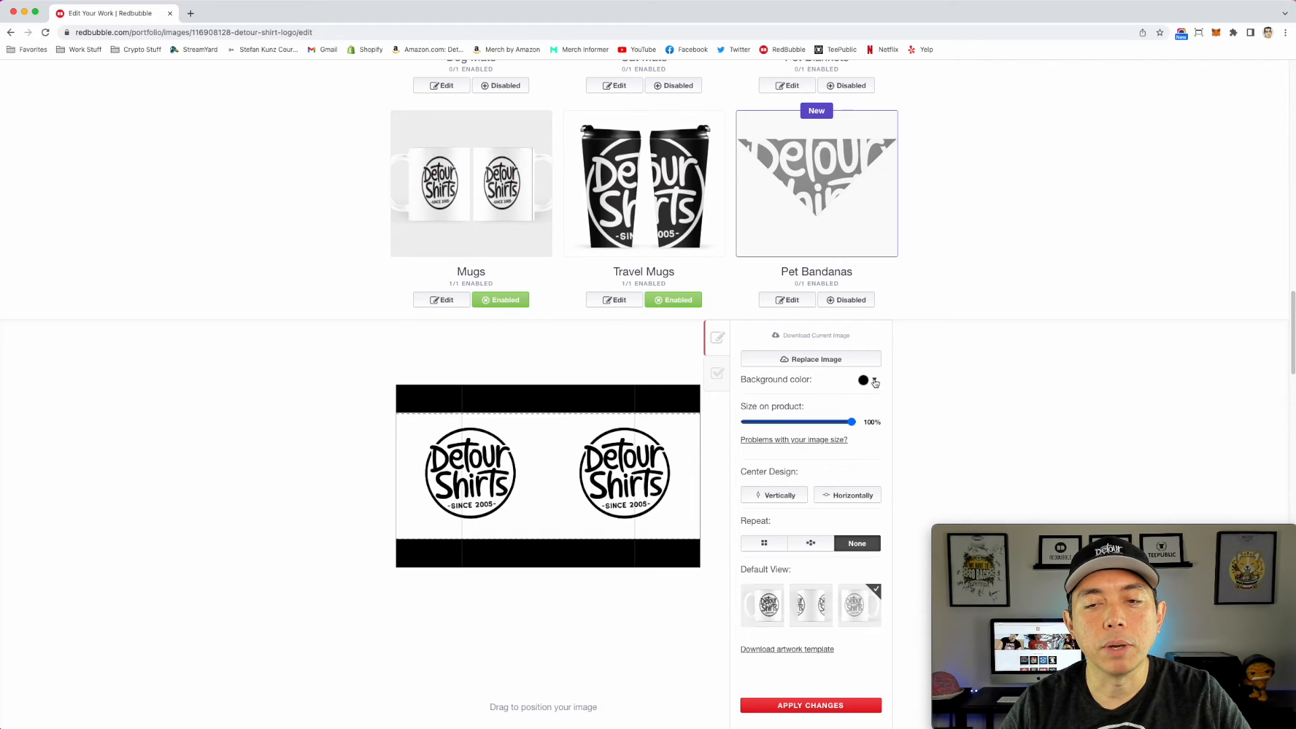
click(874, 380)
click(835, 382)
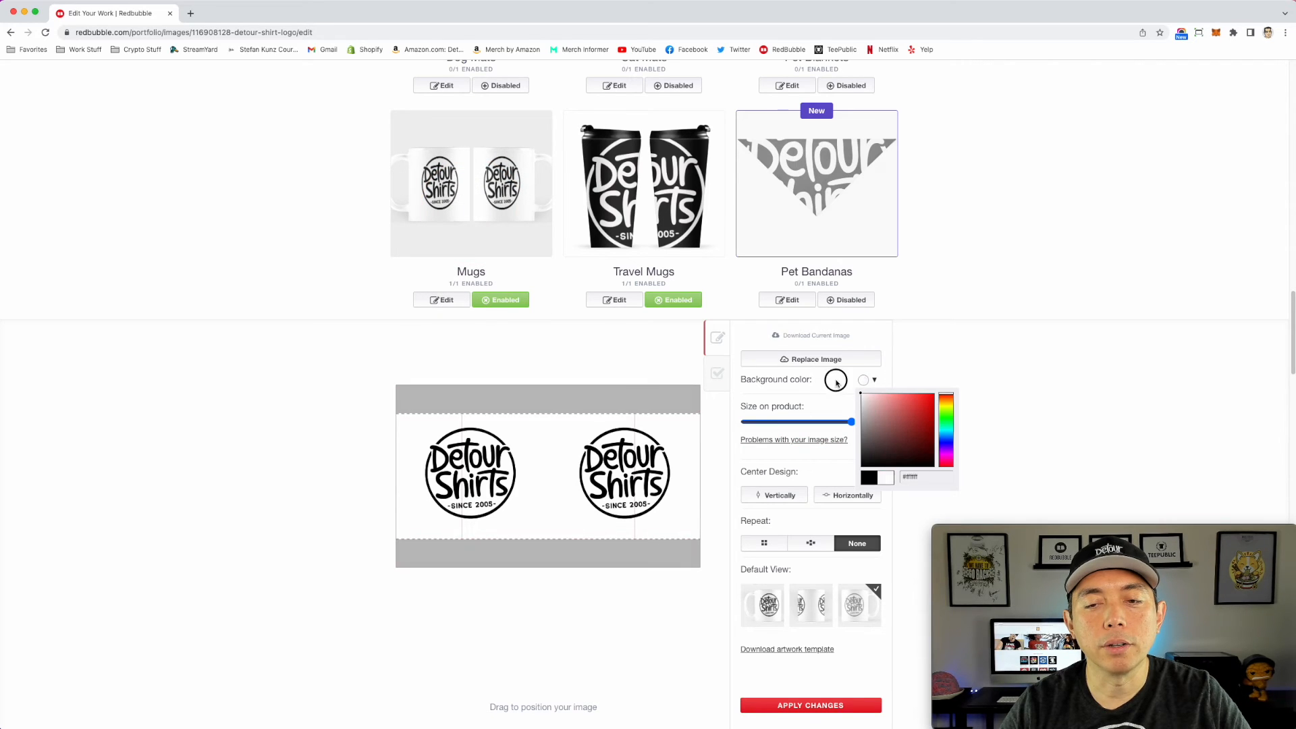
click(1003, 345)
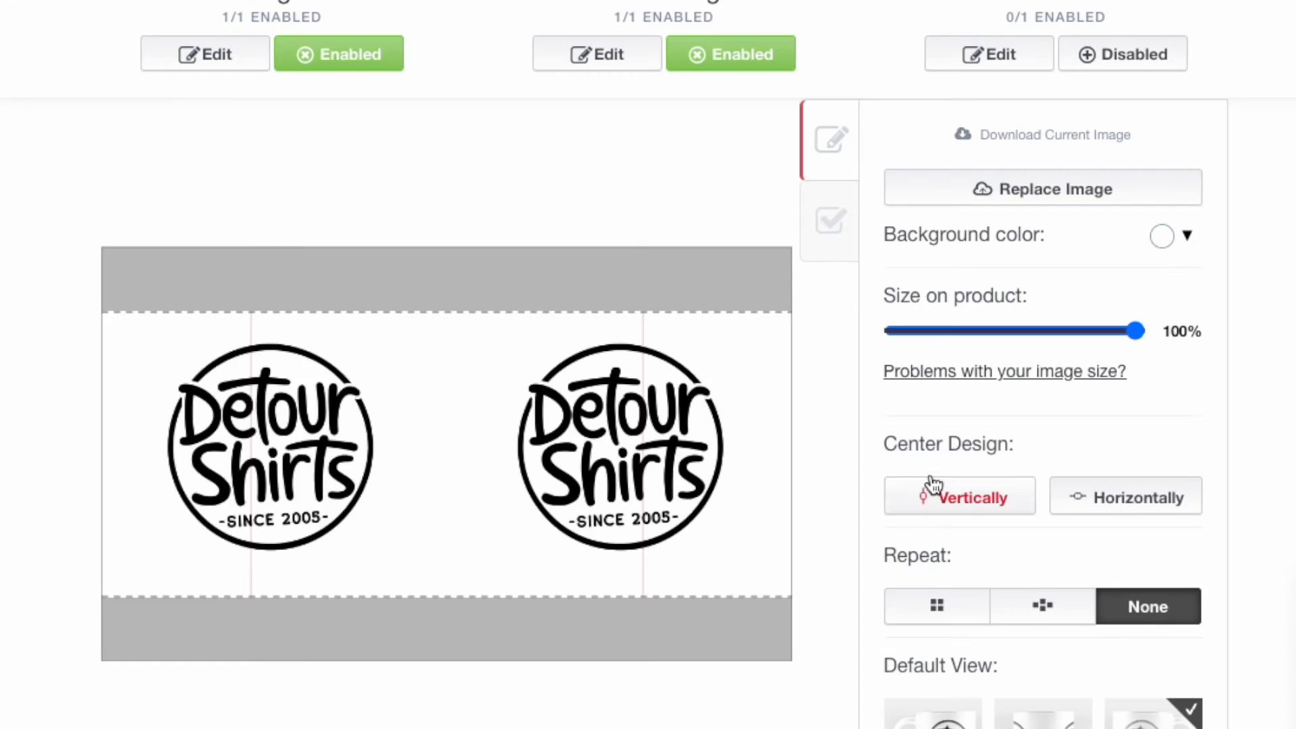
Step: Try the first and middle default views for Mugs, and switch back to the third view
scroll(762, 491, down, 2)
click(765, 526)
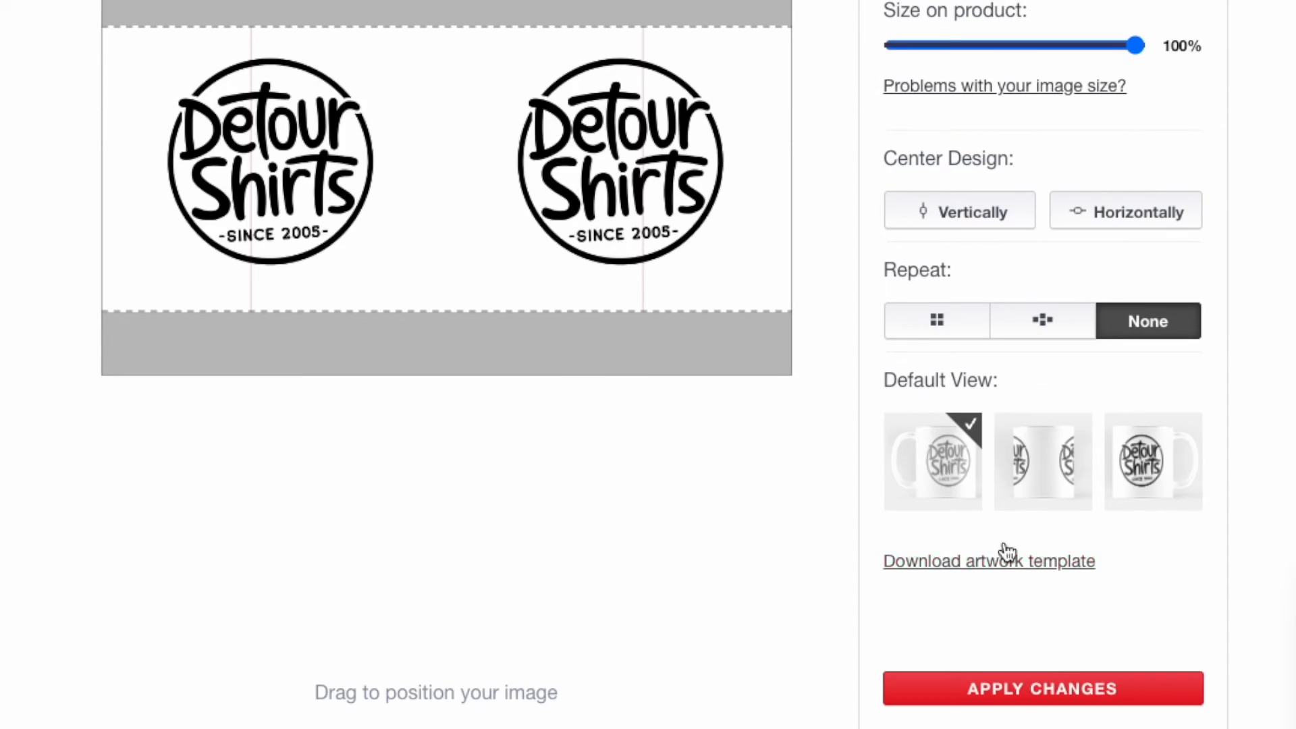
click(1059, 563)
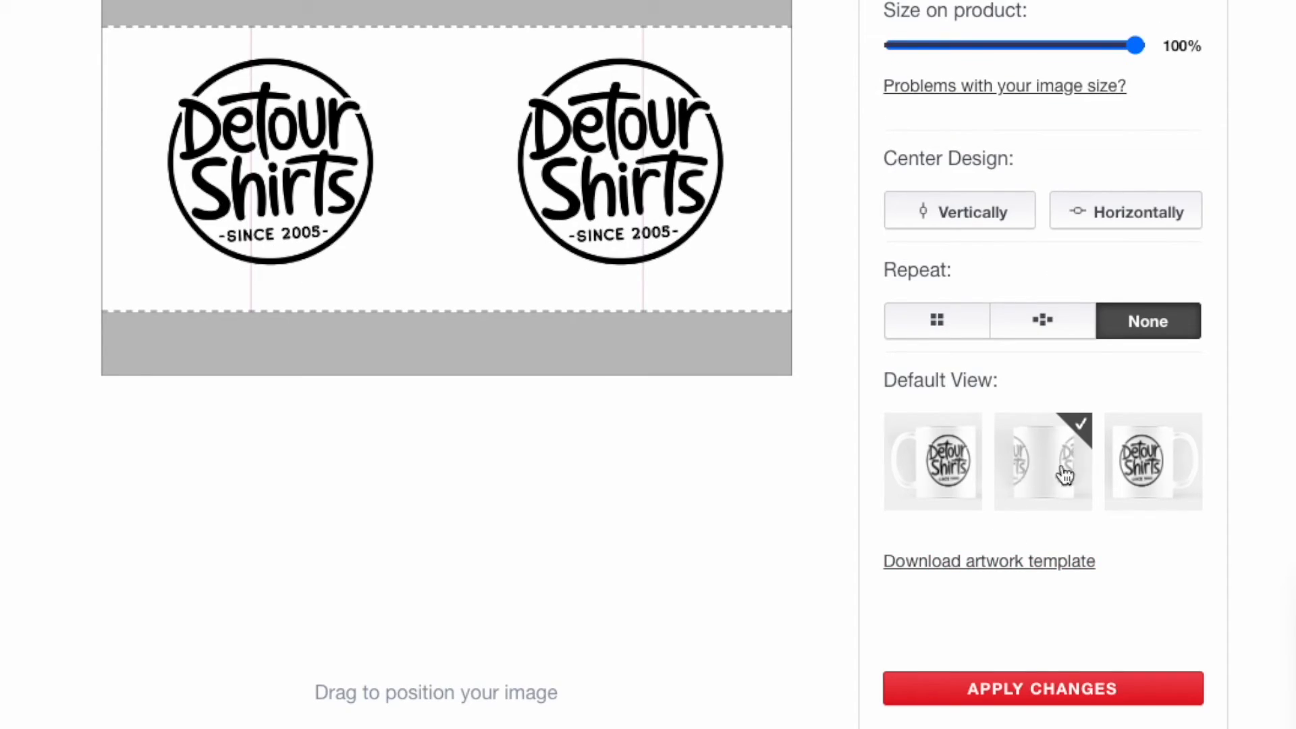
click(1141, 478)
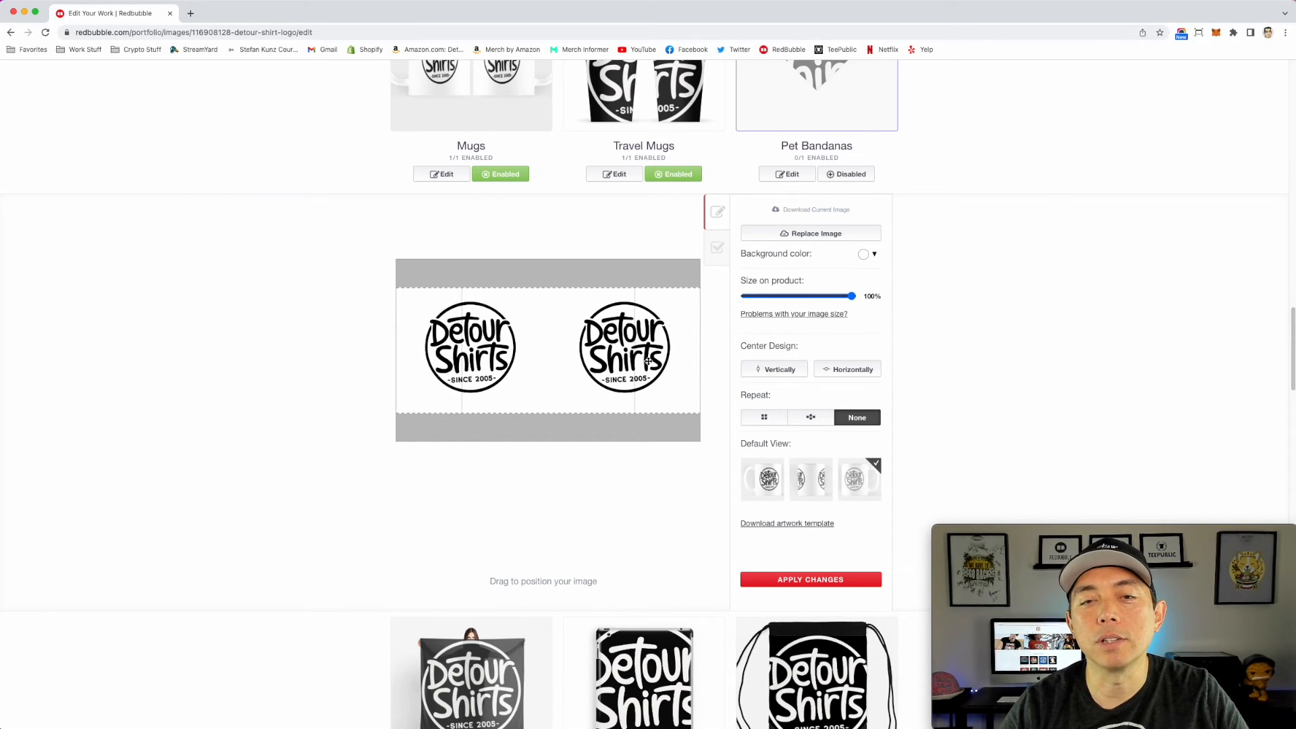
Step: Replace the Water Bottles image with detourshirtsblack.png from the Desktop
scroll(825, 315, down, 1)
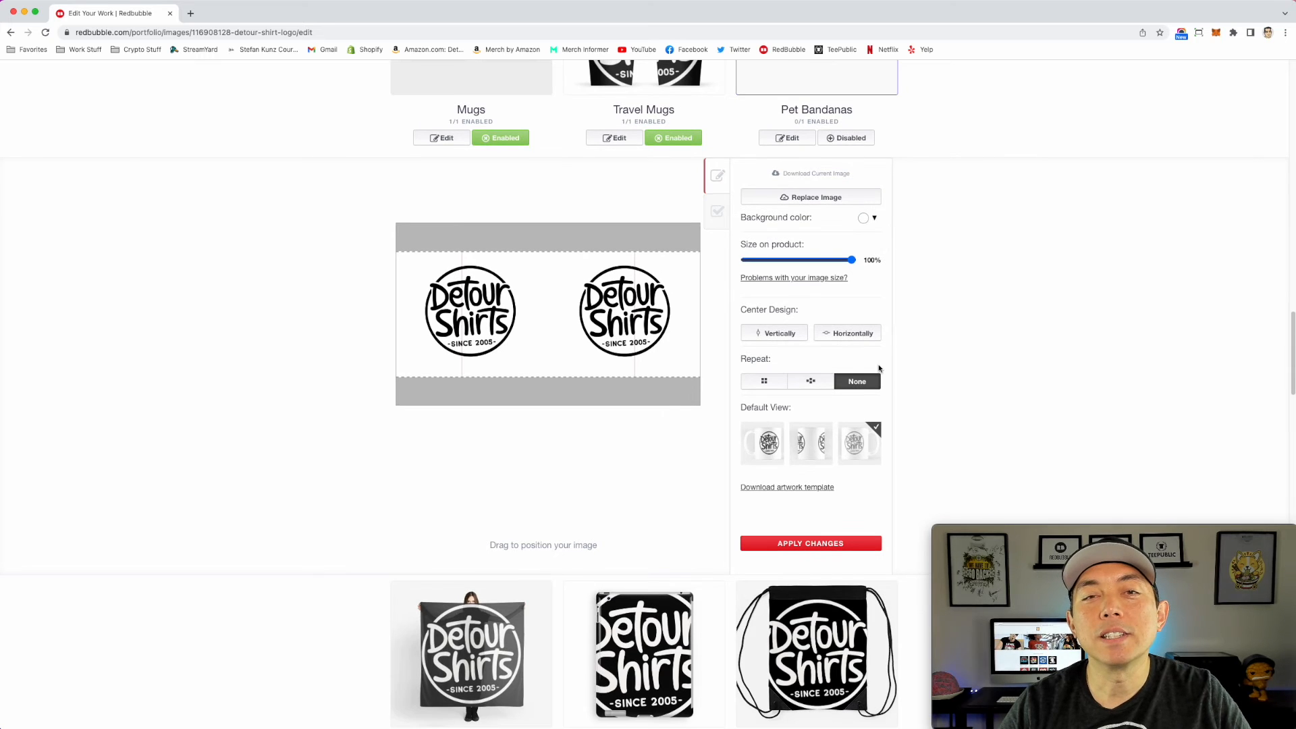
scroll(879, 368, up, 10)
scroll(879, 367, up, 10)
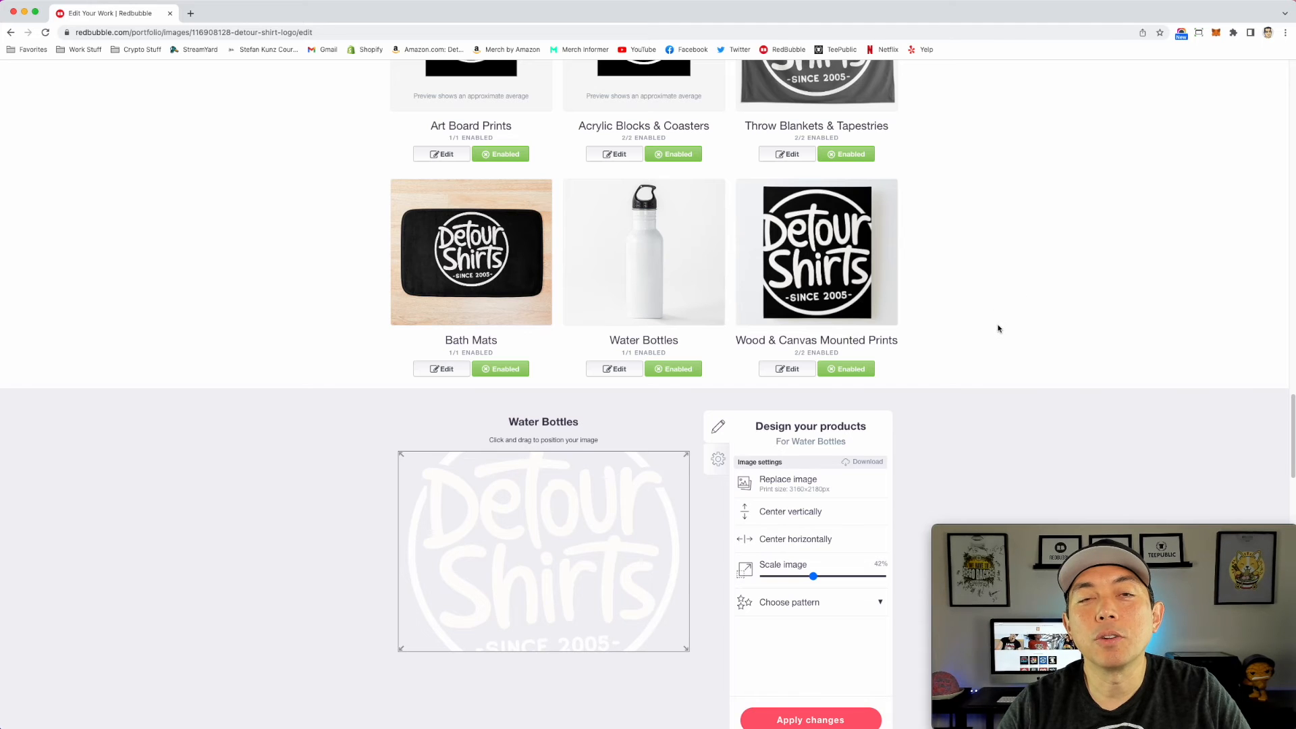
scroll(998, 329, down, 1)
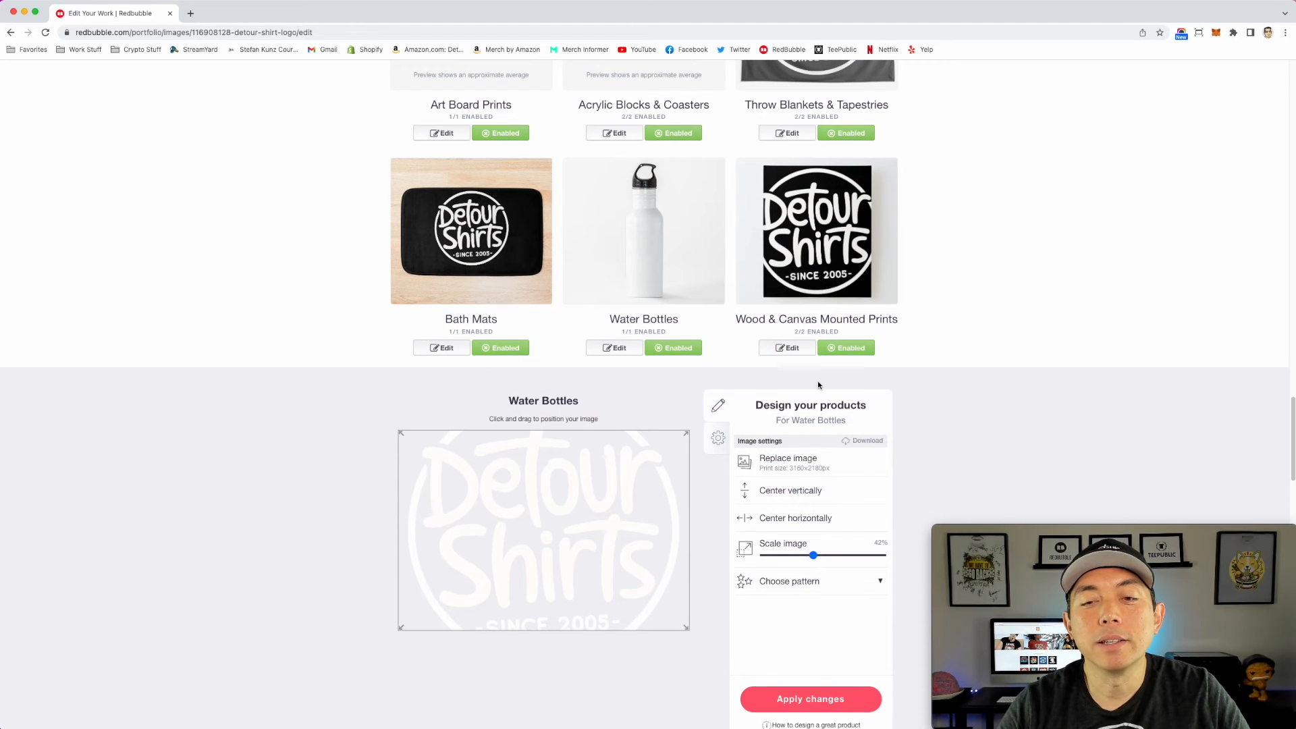
scroll(825, 468, down, 1)
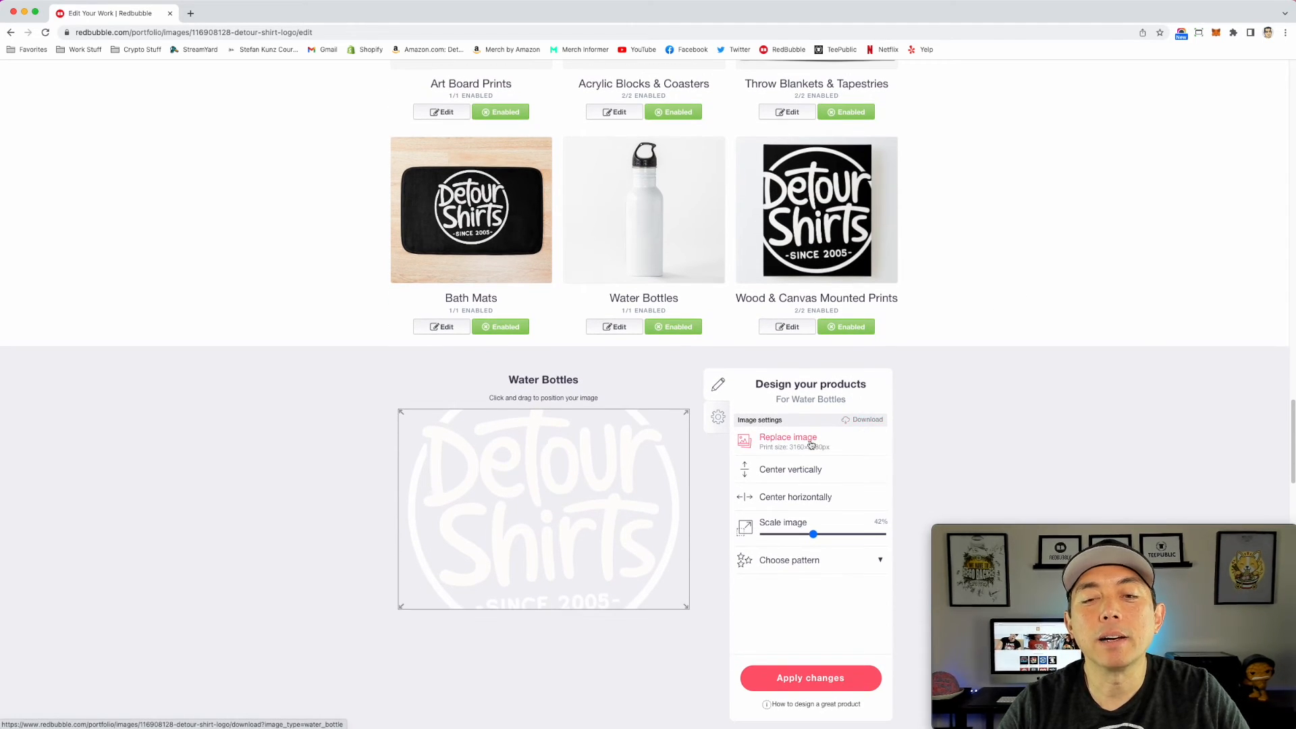
click(810, 440)
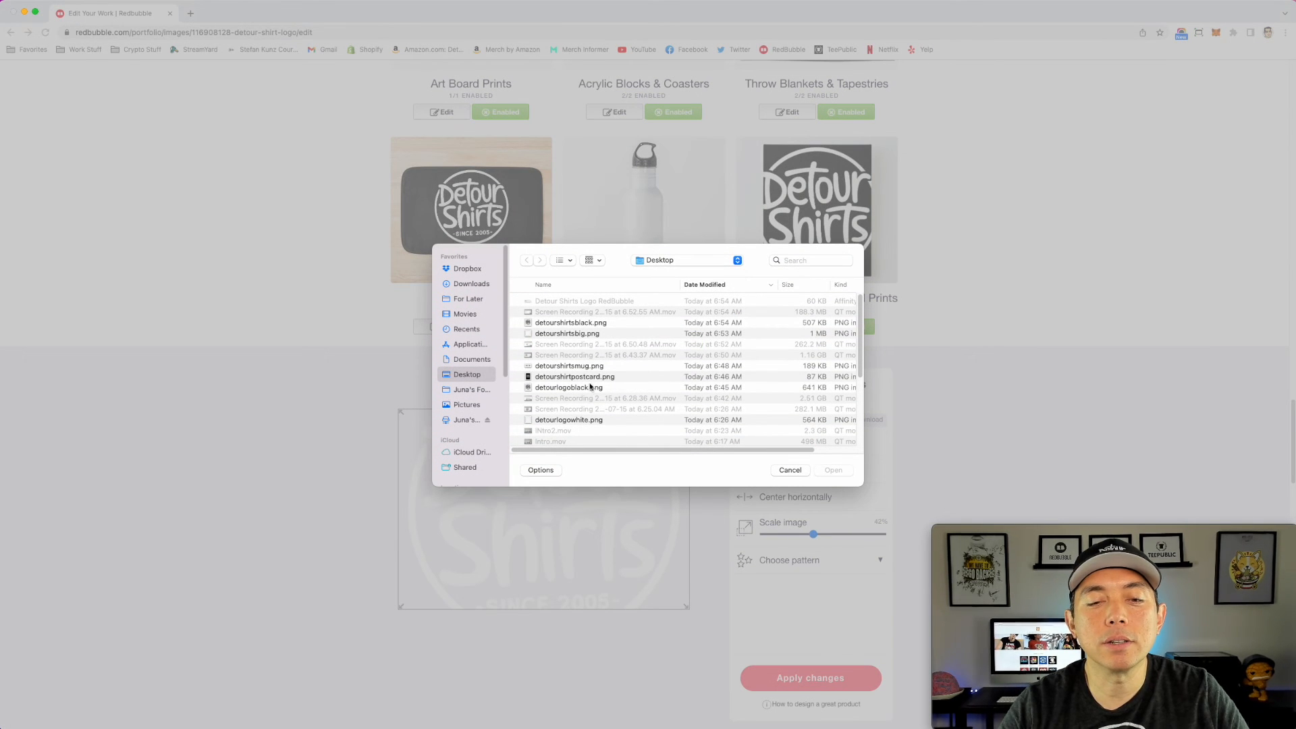
click(583, 322)
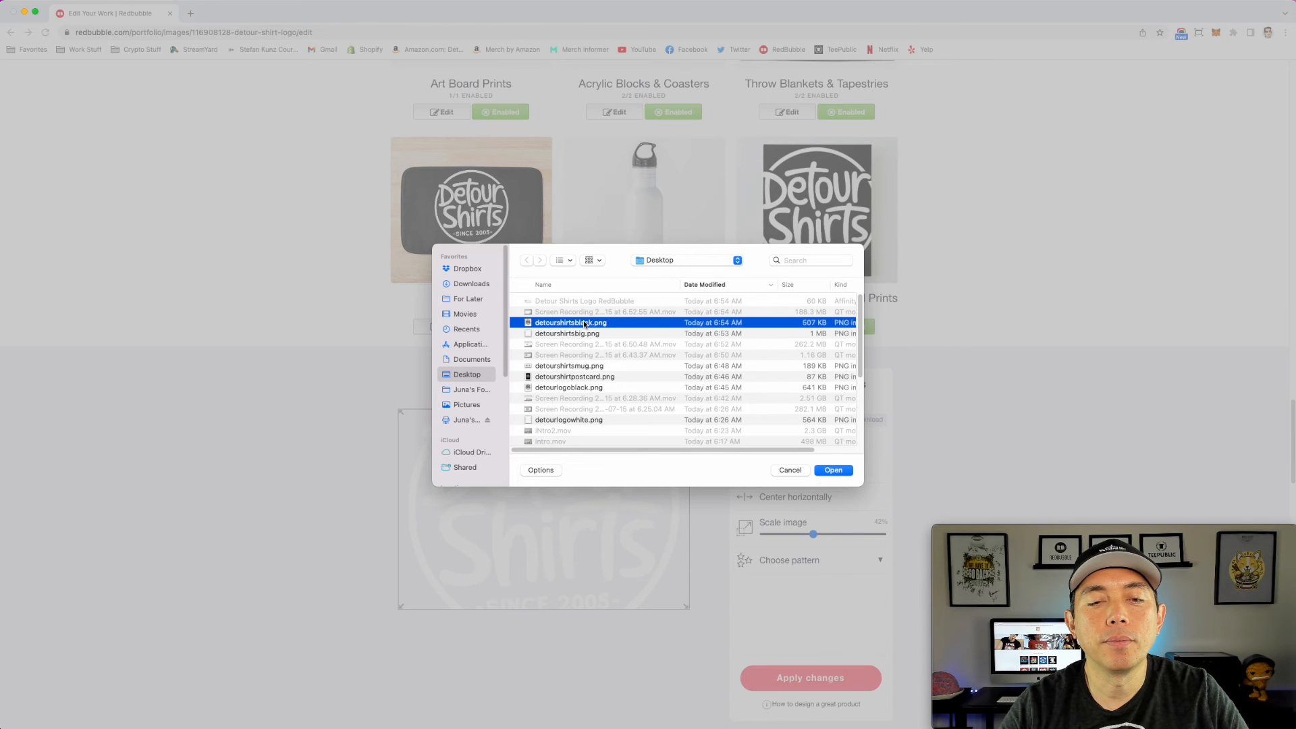
click(833, 471)
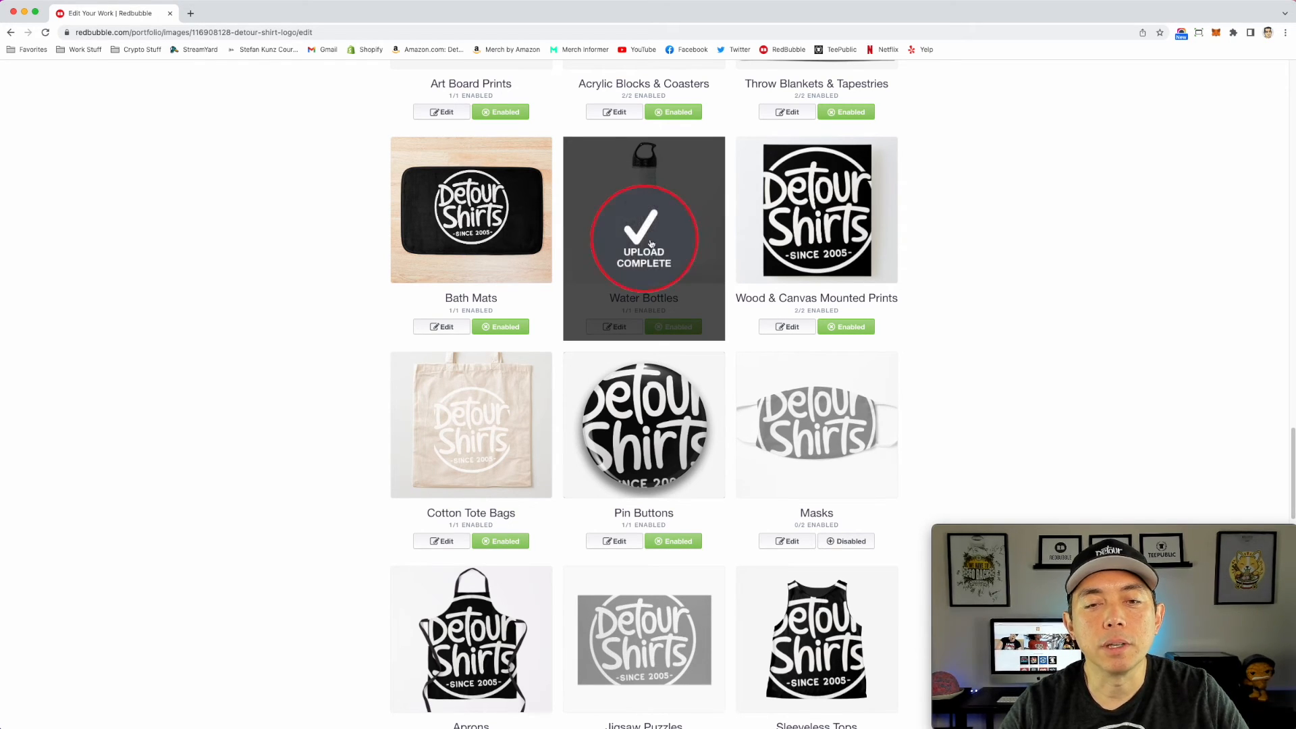
Step: Scale the Water Bottles logo down to 27% and apply the changes
click(616, 326)
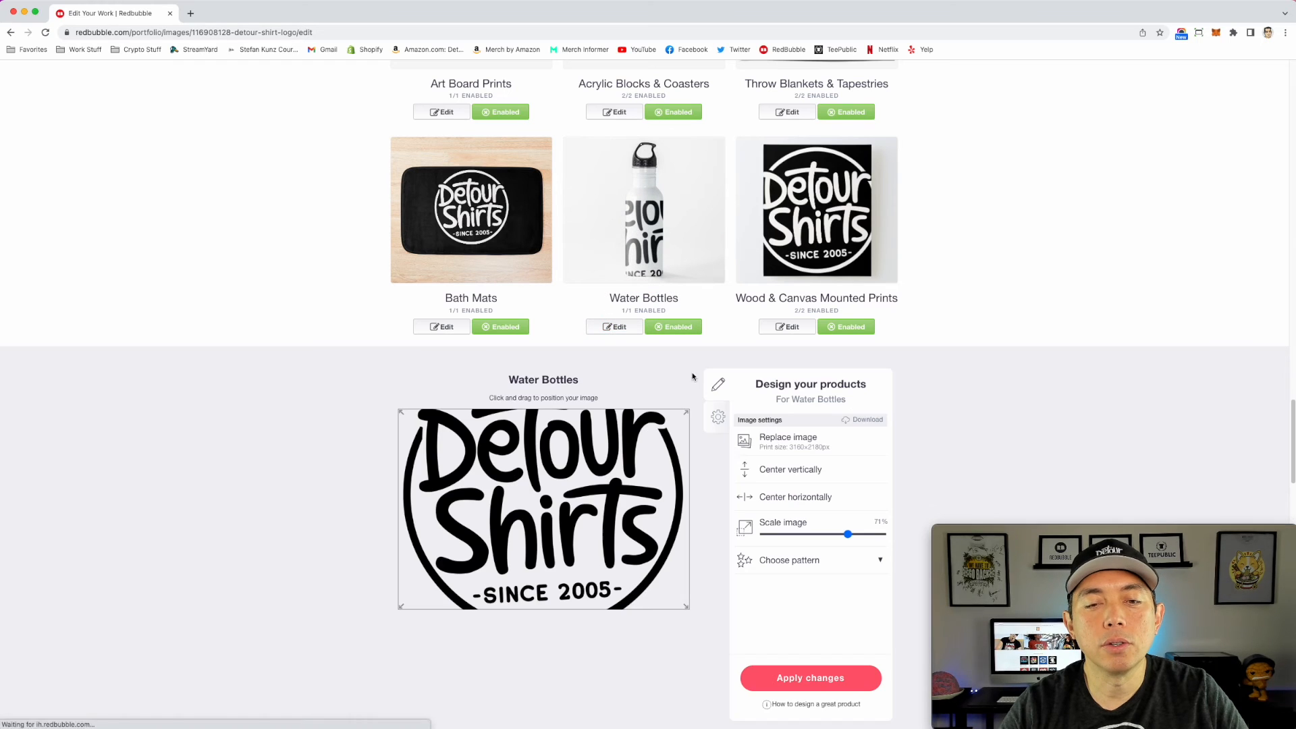
drag(848, 535, 795, 534)
click(821, 679)
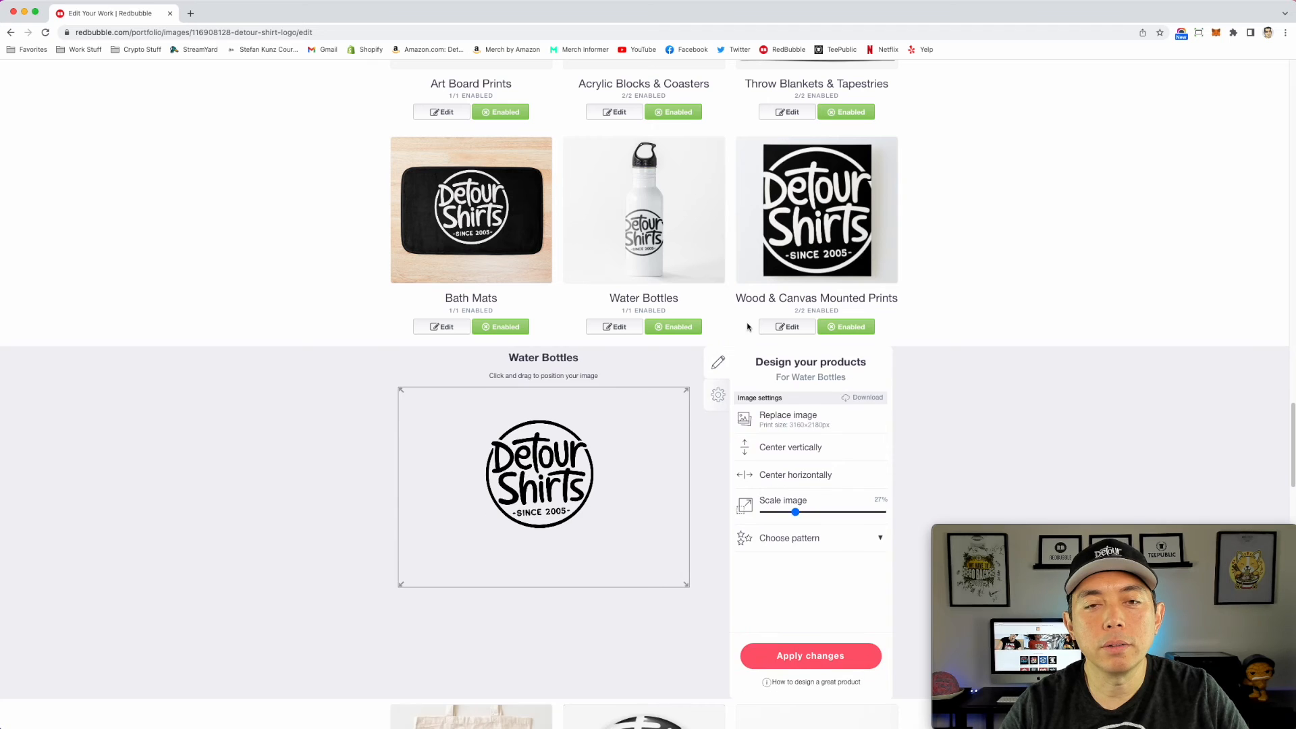
Step: Replace the Cotton Tote Bags image with detourshirtsblack.png from the Desktop
click(485, 441)
scroll(594, 431, down, 3)
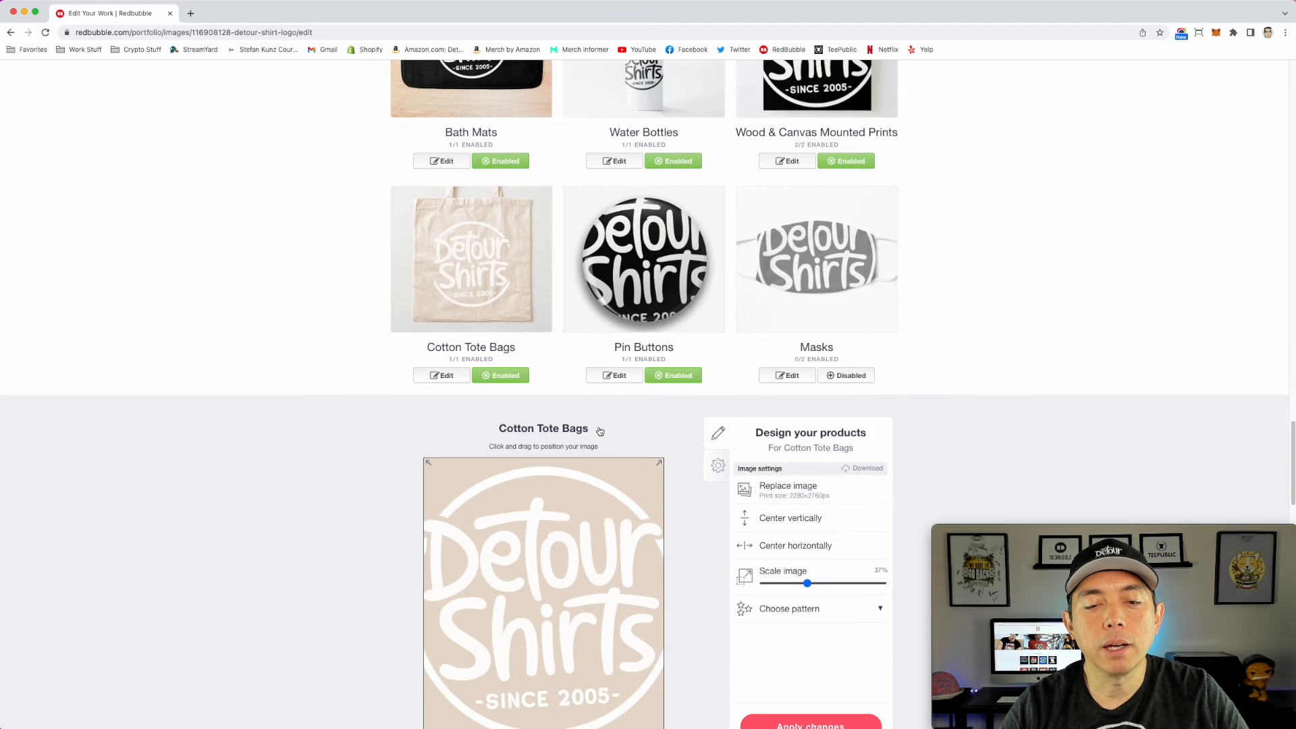
click(788, 486)
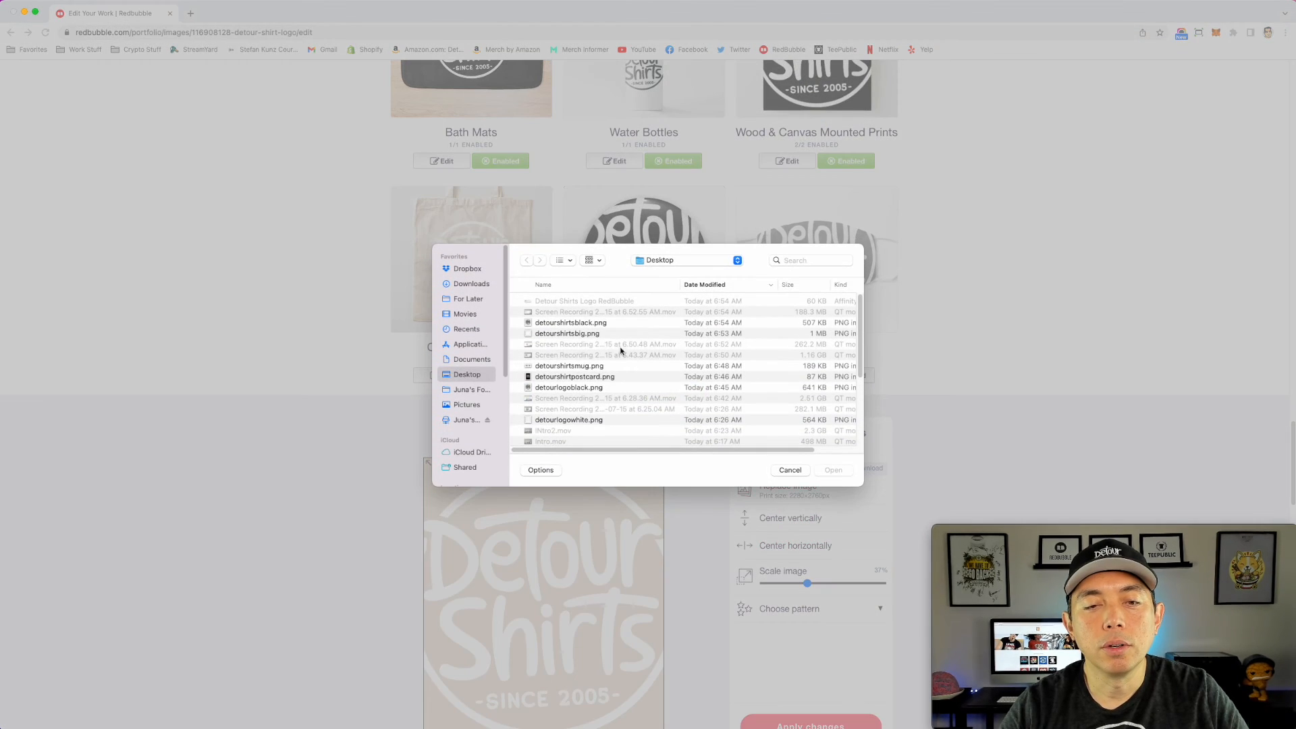
click(588, 323)
click(833, 470)
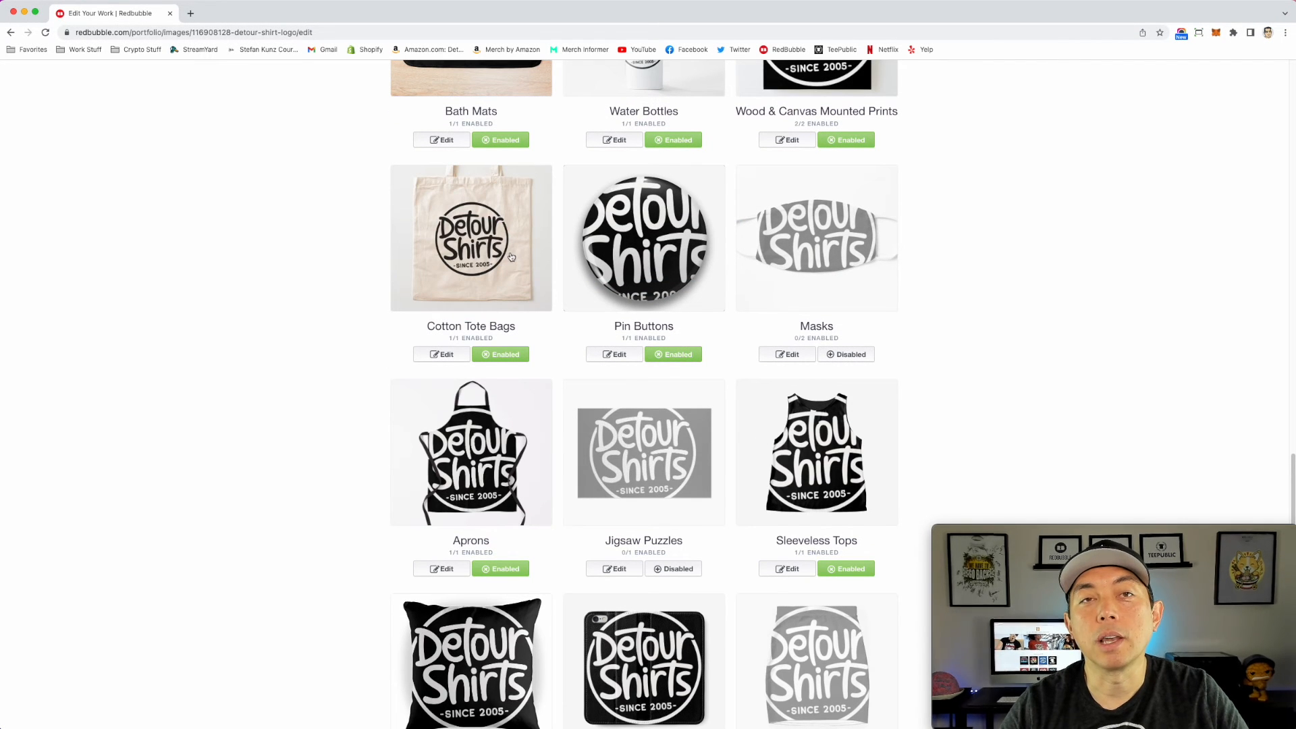
Step: Confirm having the right to sell products containing this artwork
scroll(796, 256, up, 2)
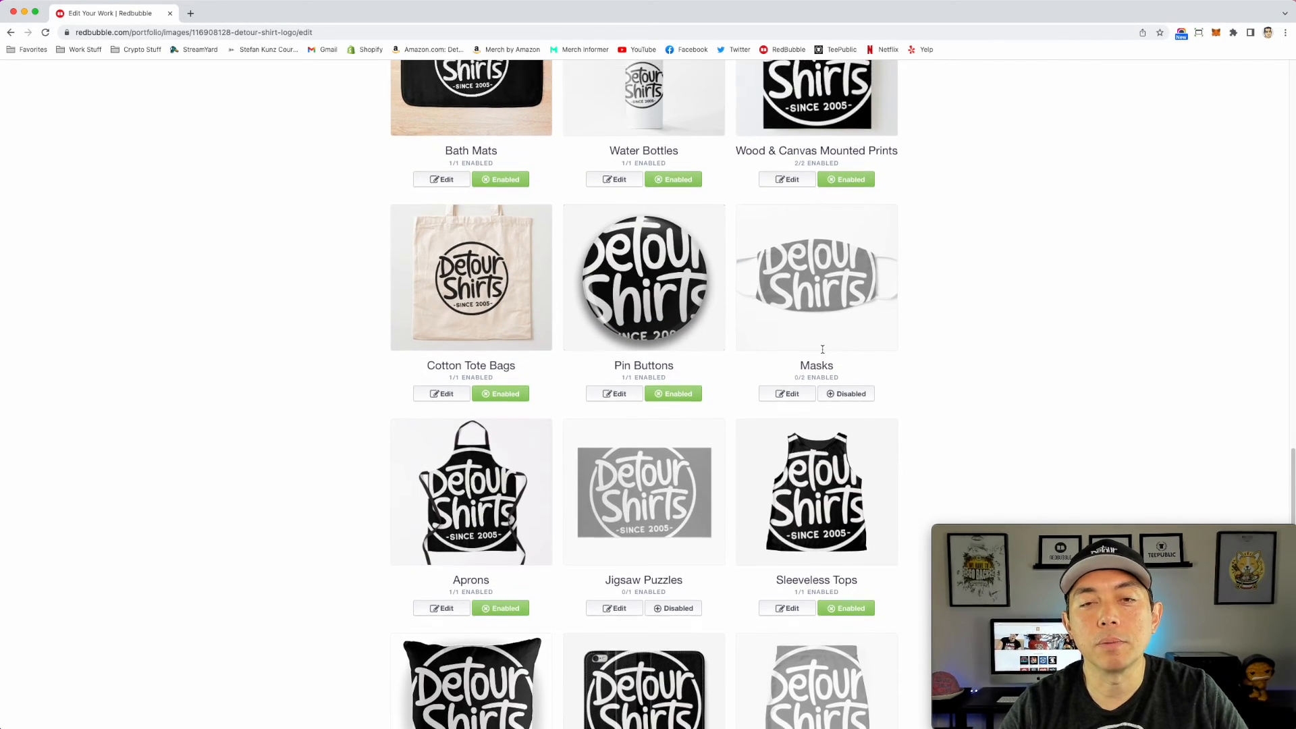
scroll(814, 302, up, 2)
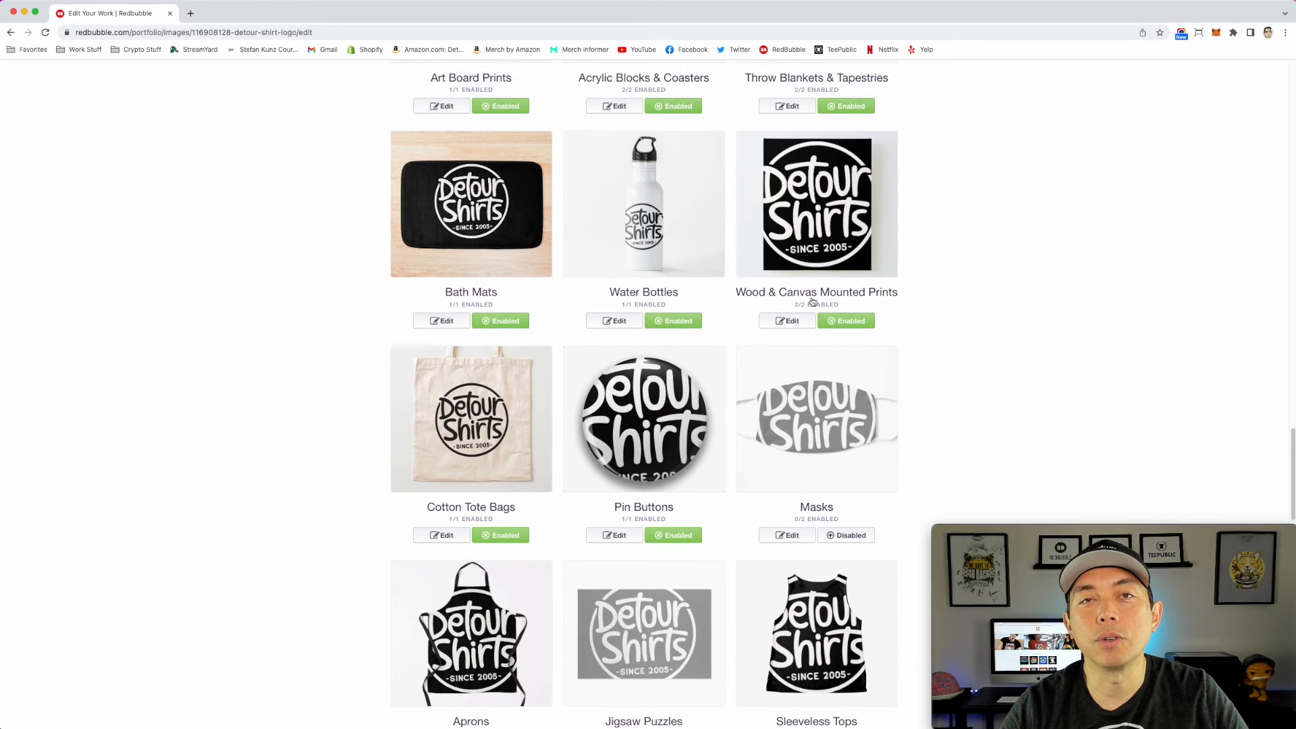
scroll(812, 297, down, 15)
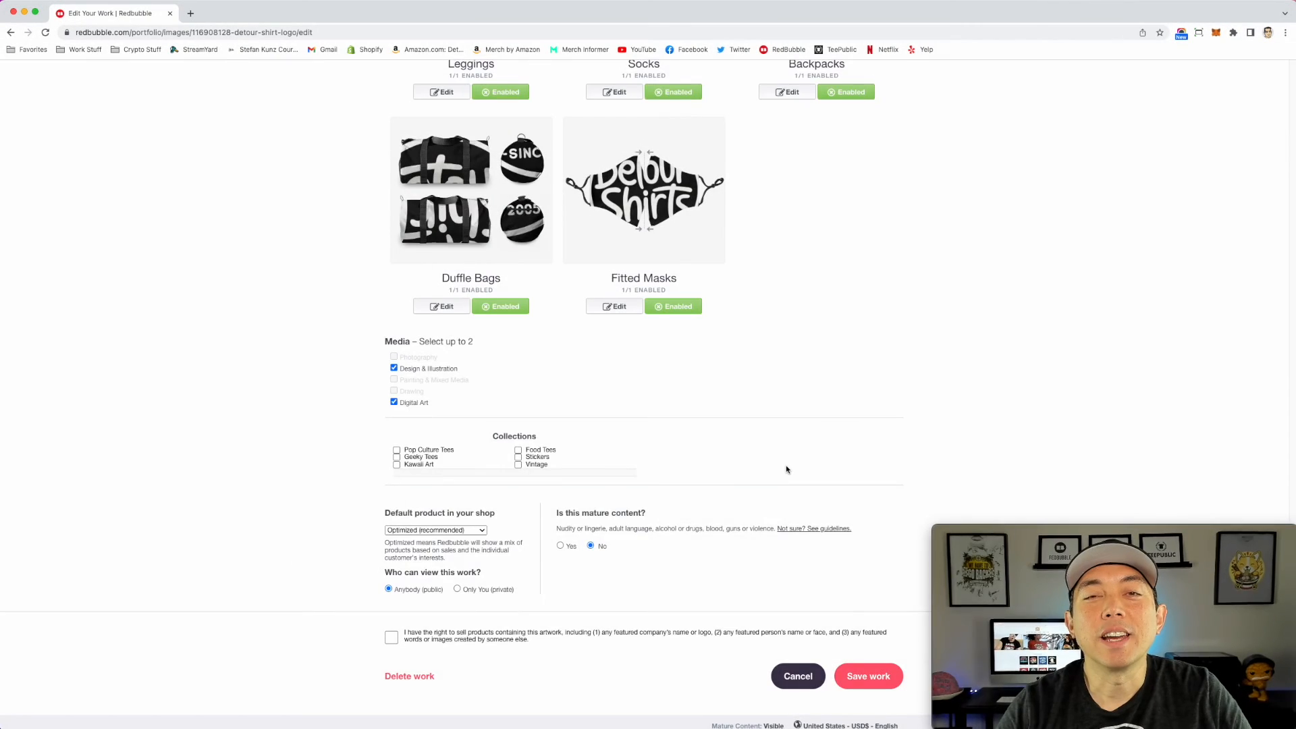
scroll(787, 469, down, 2)
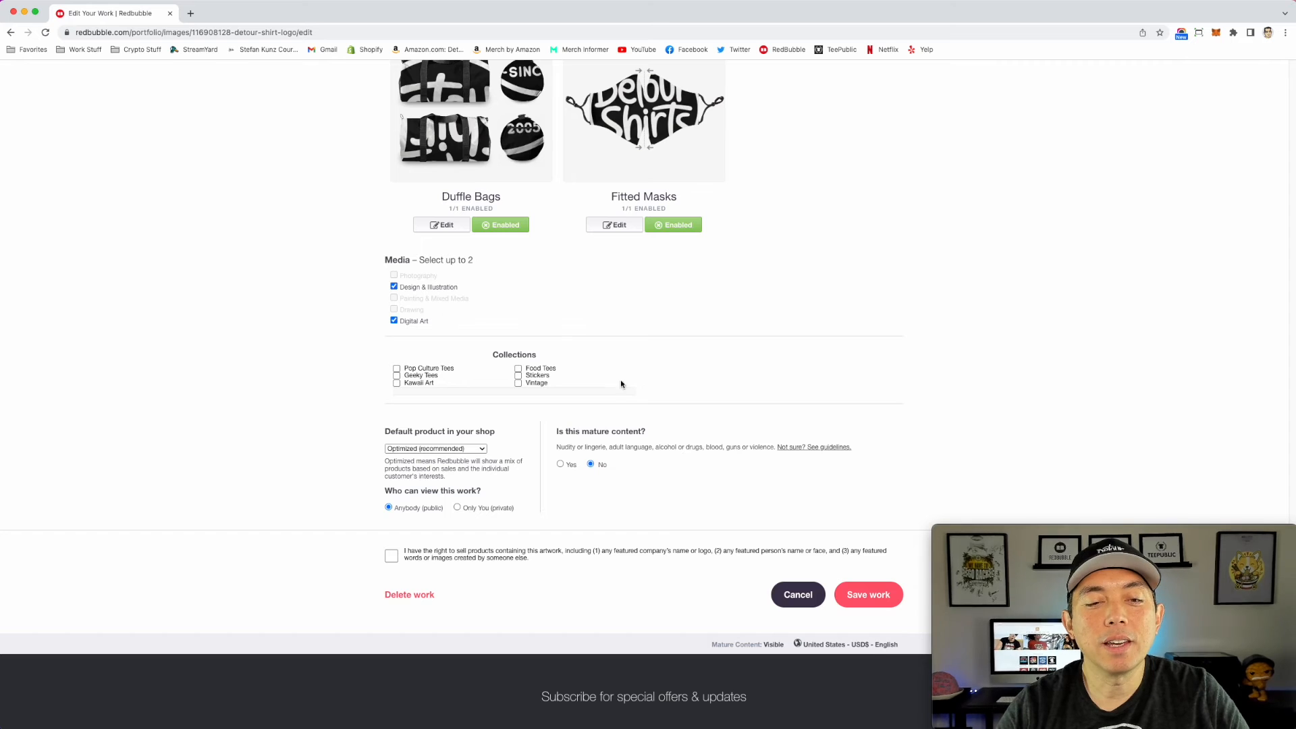
click(392, 556)
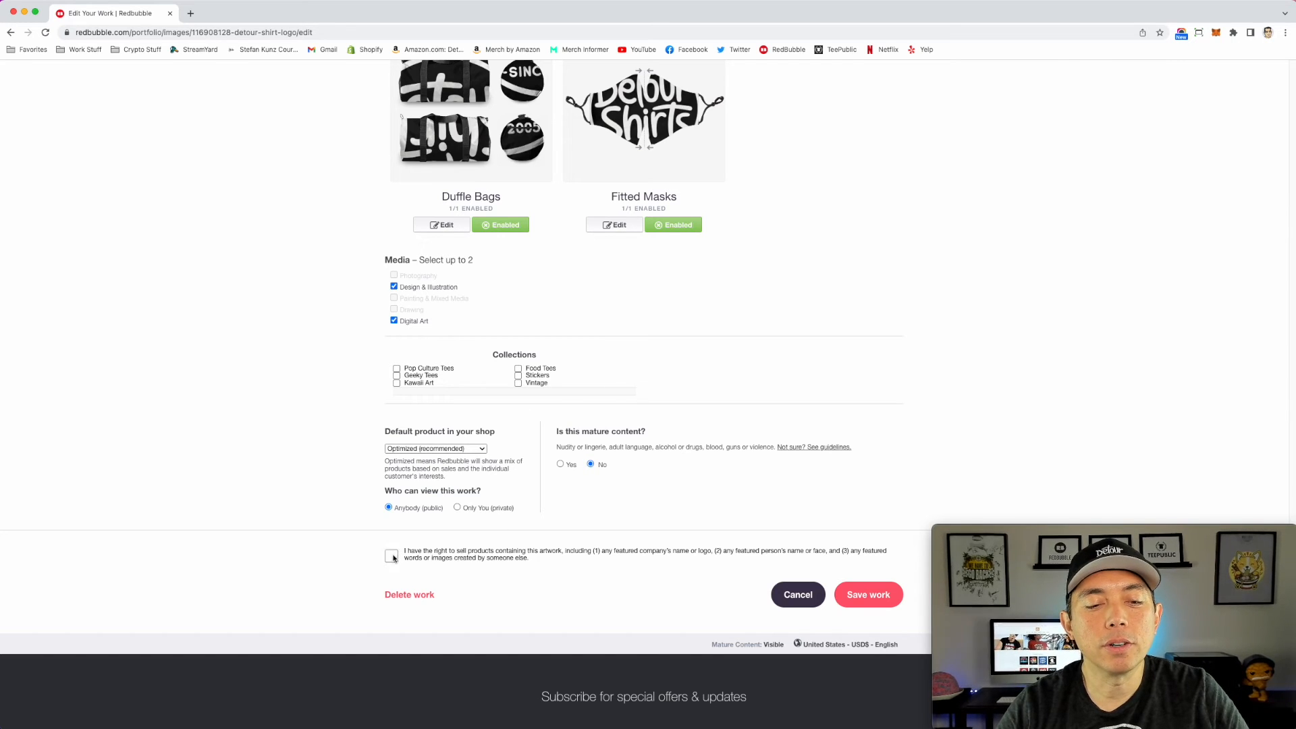
scroll(648, 504, down, 1)
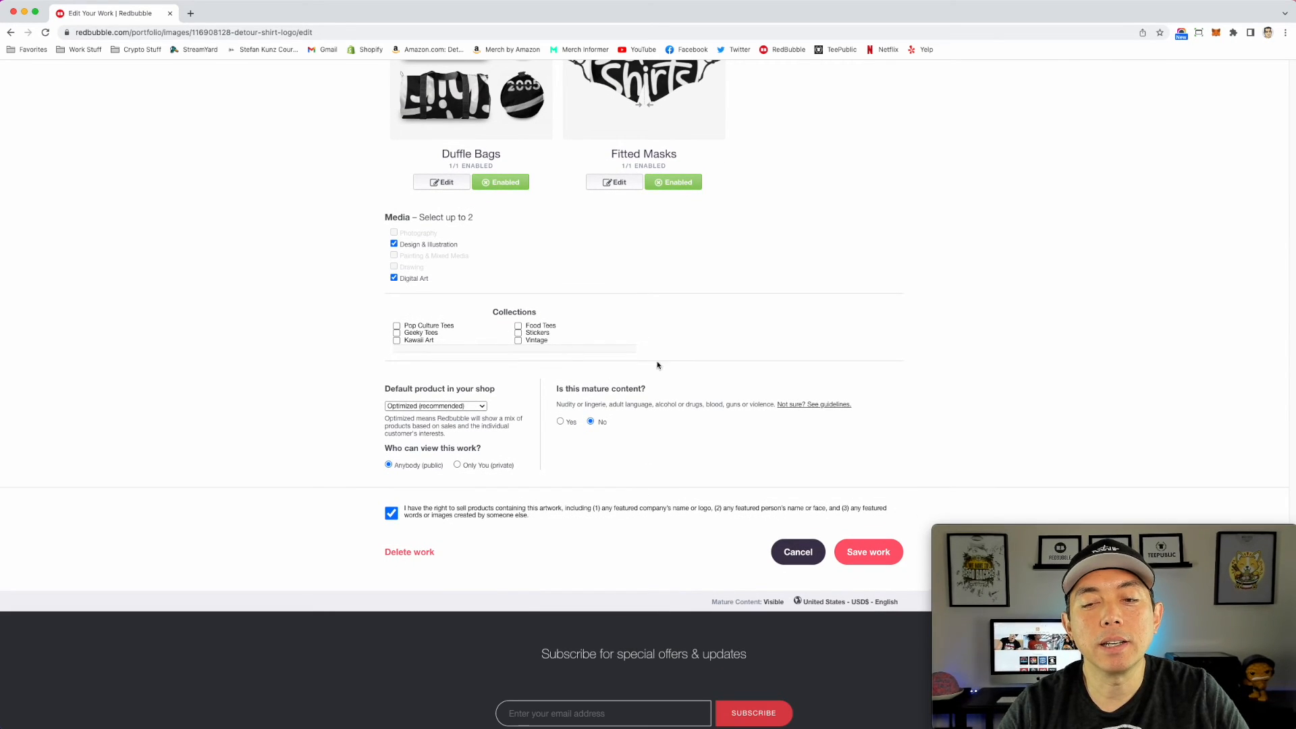
scroll(818, 413, up, 20)
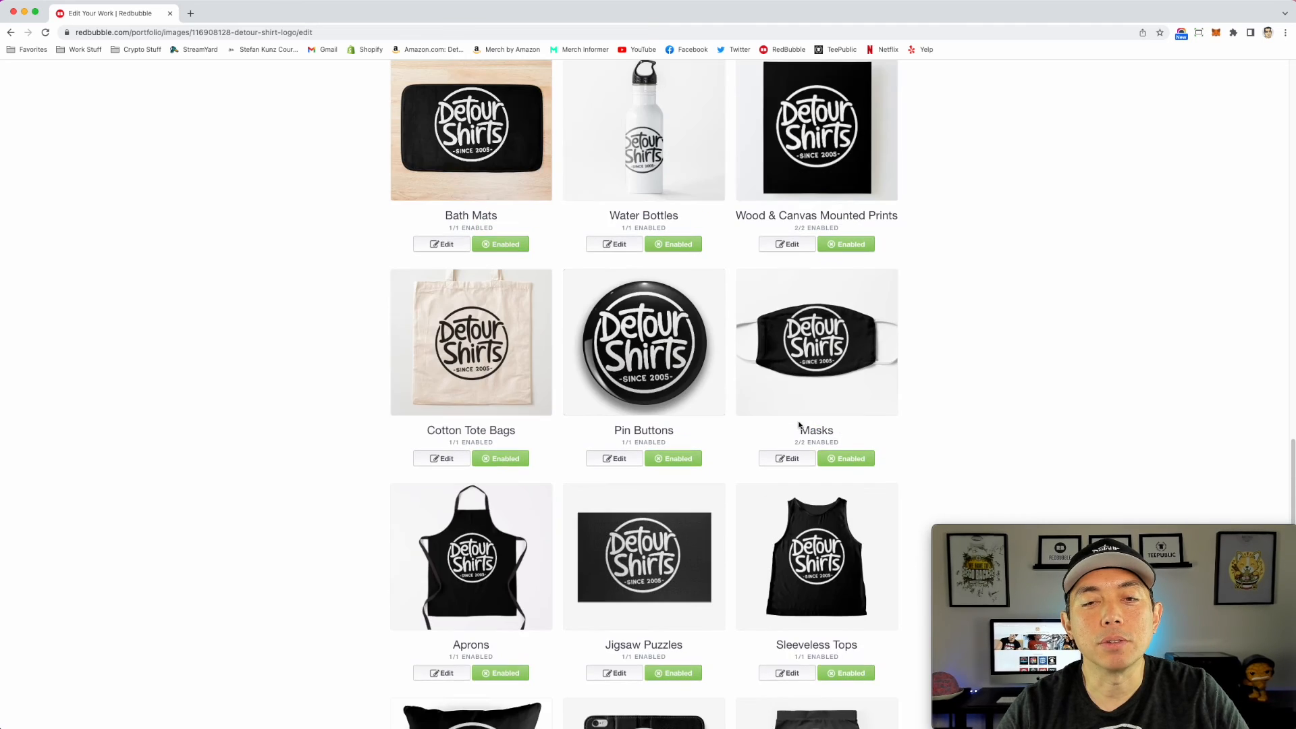
Step: Review the logo placement on the product previews, from the clothing down to the aprons, floor pillows and mini skirts
scroll(799, 425, up, 9)
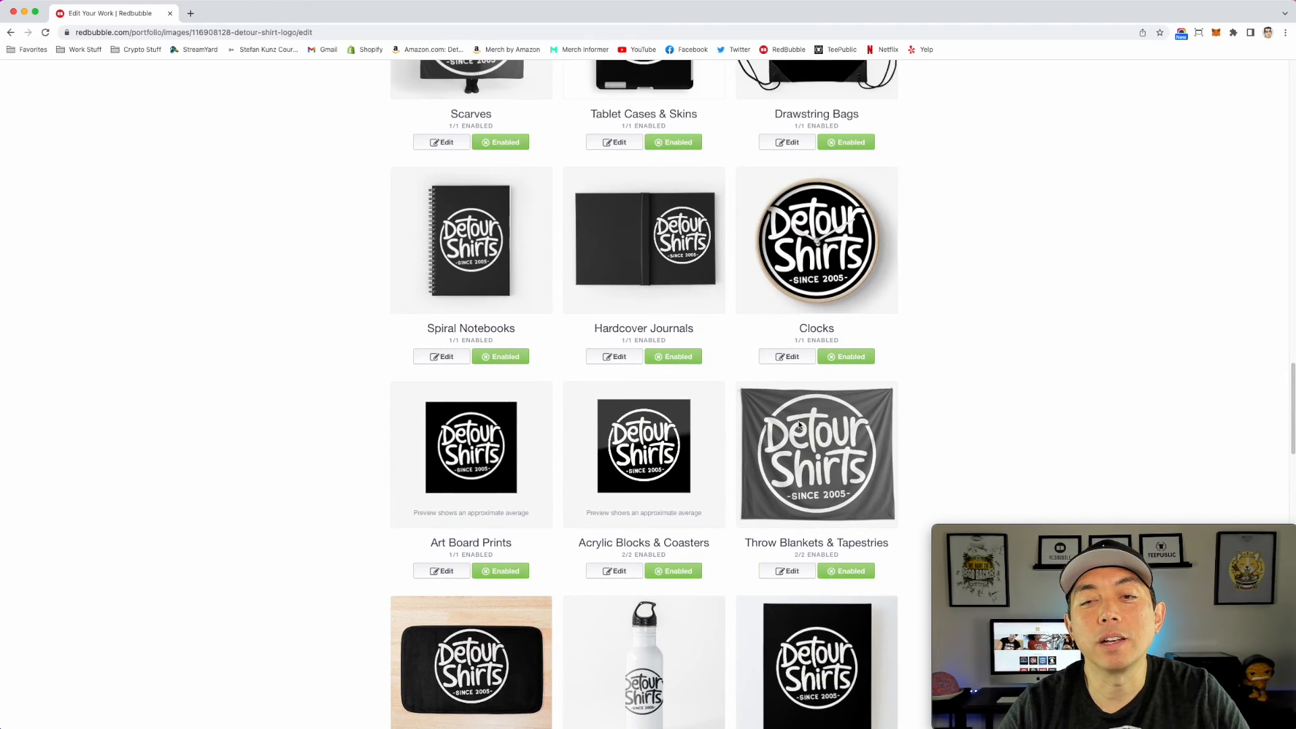
scroll(799, 425, up, 8)
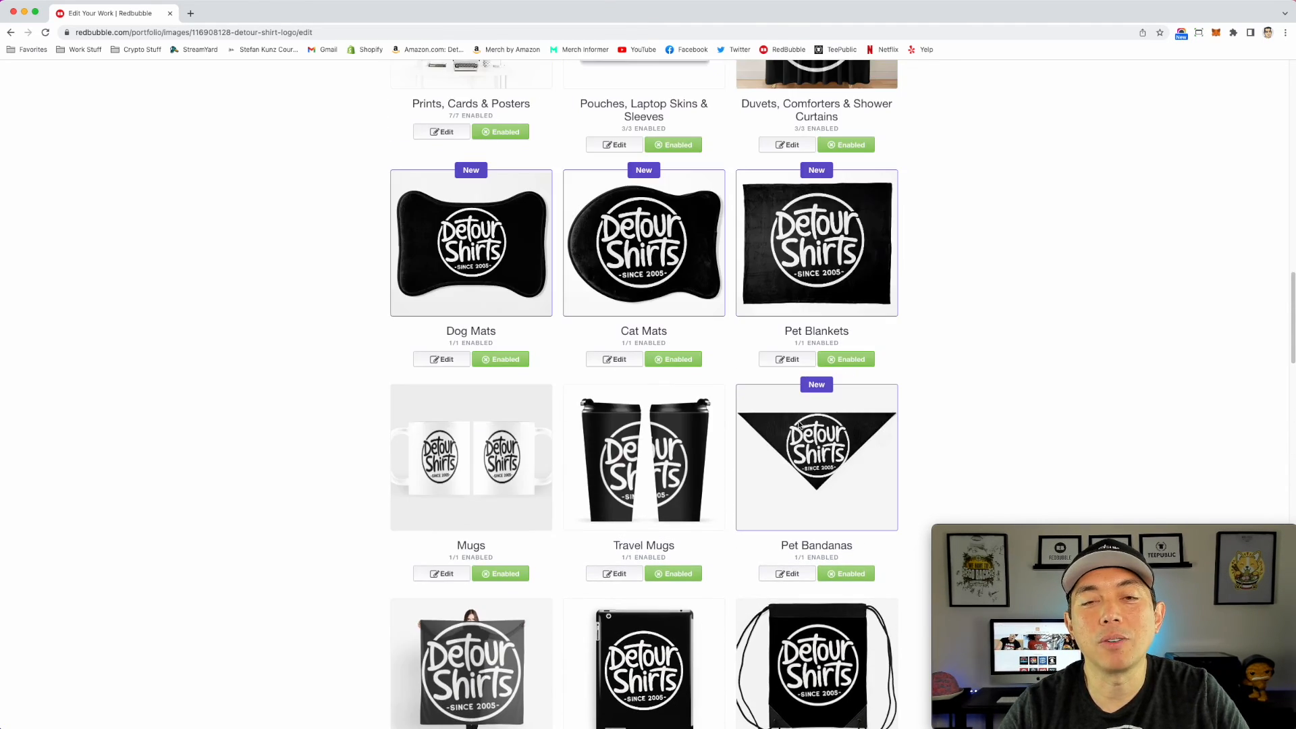
scroll(800, 425, up, 8)
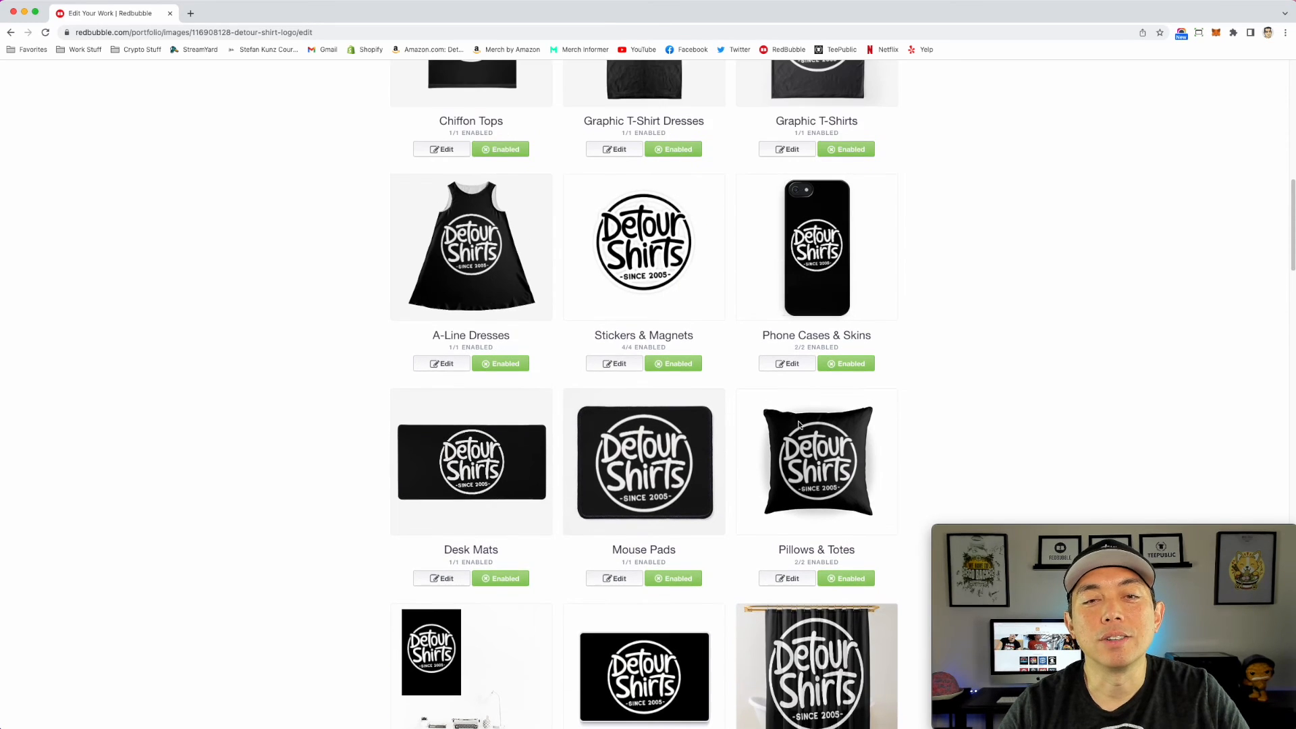
scroll(799, 424, up, 5)
scroll(799, 425, down, 5)
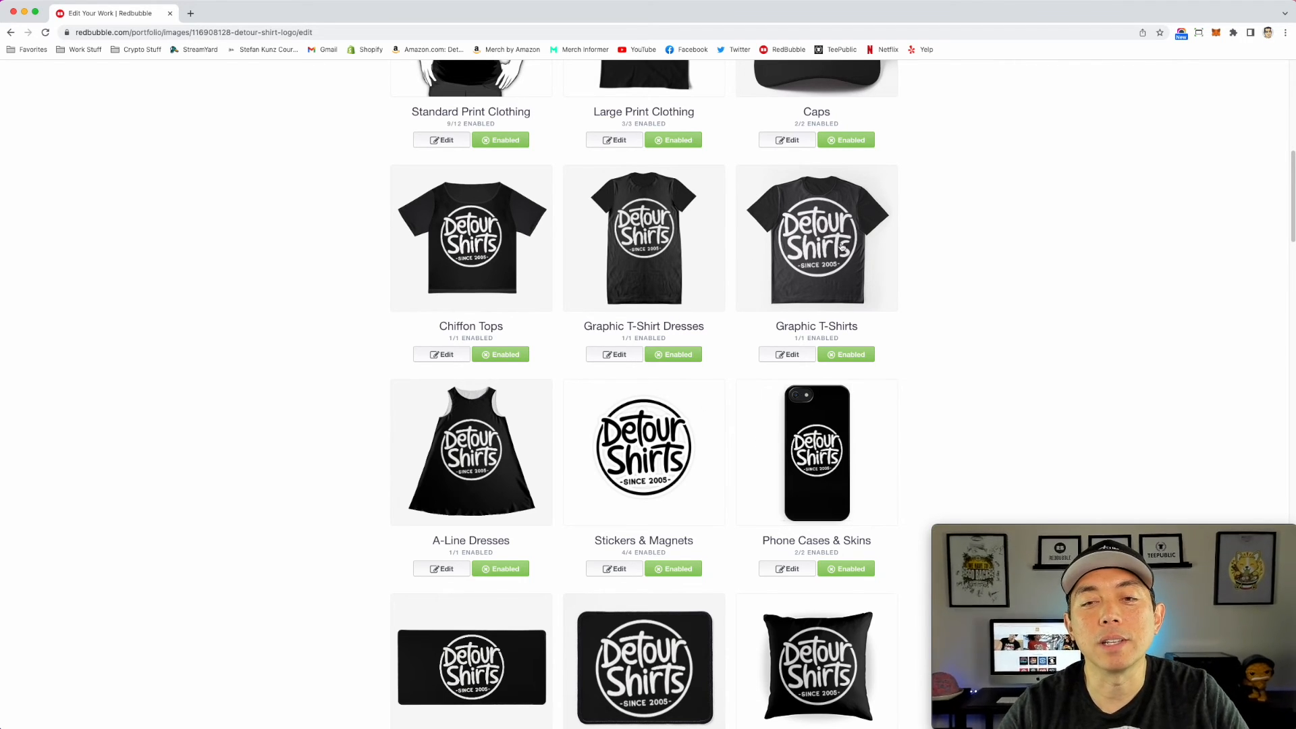
scroll(776, 386, down, 1)
scroll(777, 386, down, 10)
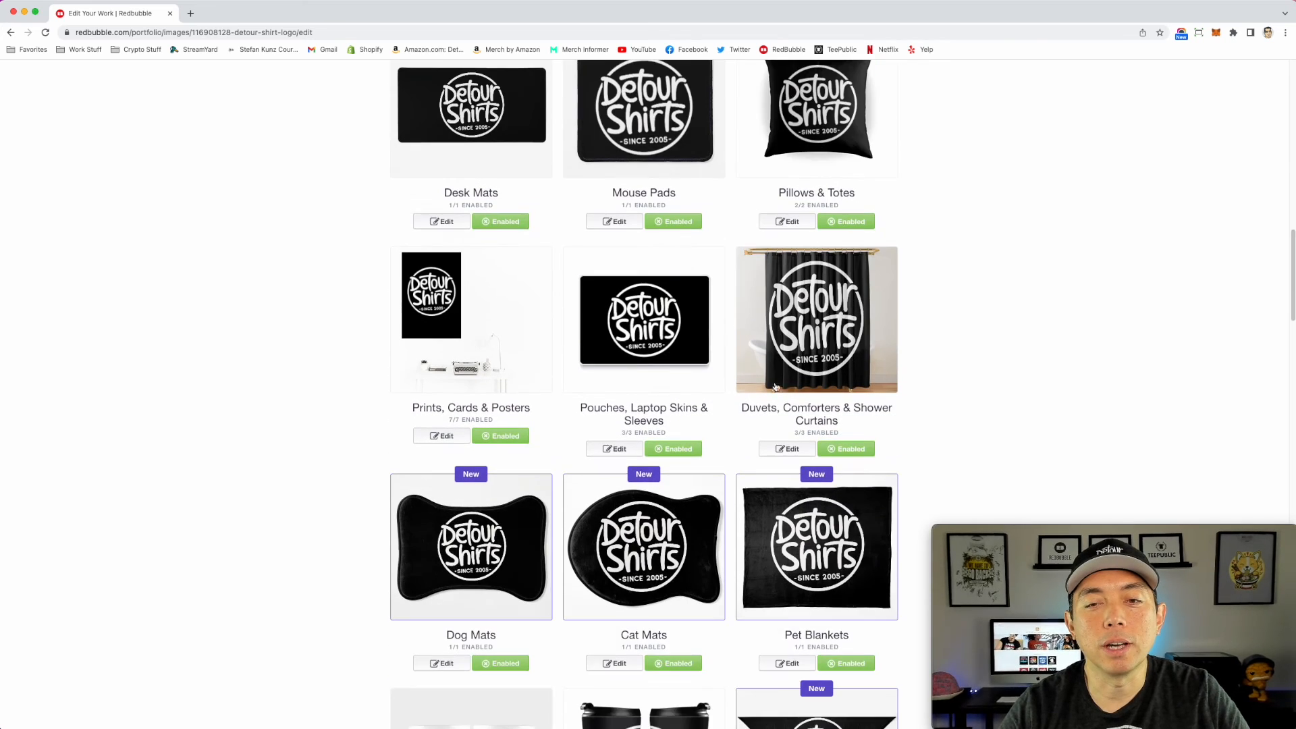
scroll(771, 391, down, 12)
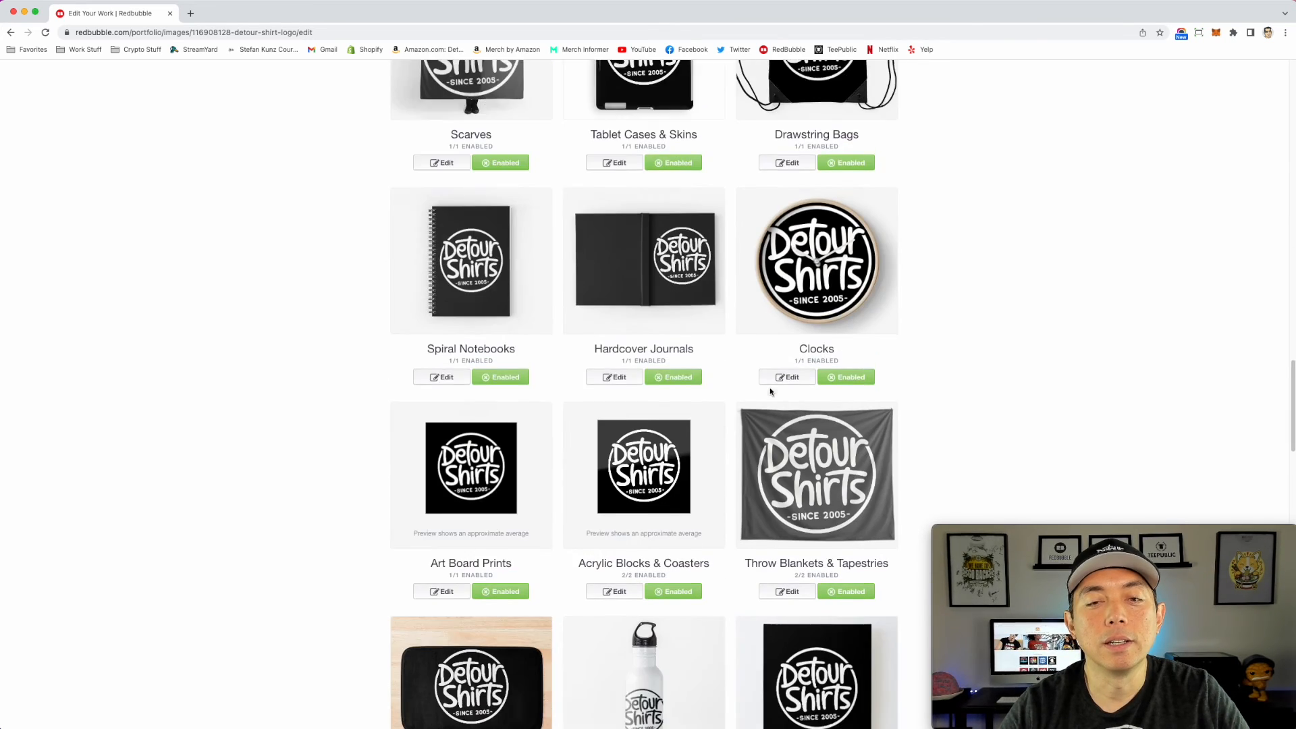
scroll(771, 391, down, 6)
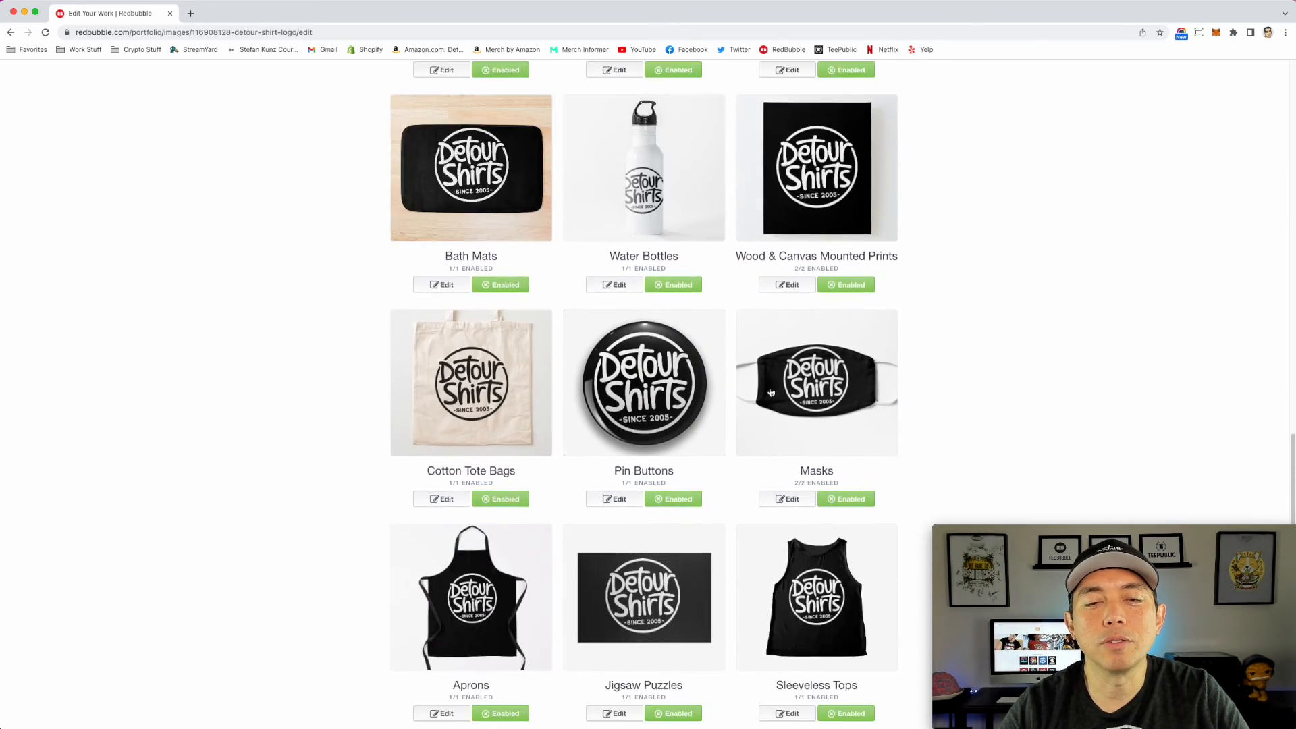
scroll(753, 354, down, 6)
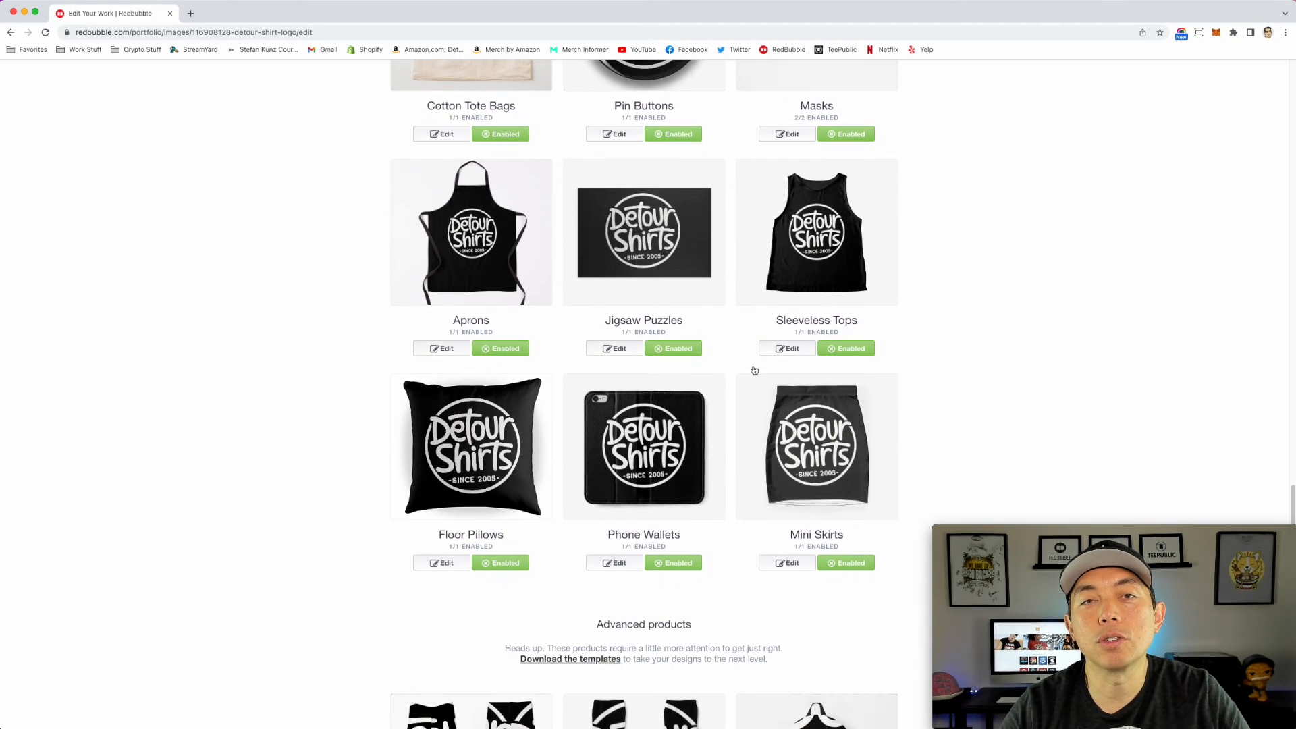
Step: Save the Detour Shirts logo work with its product settings
scroll(755, 371, down, 12)
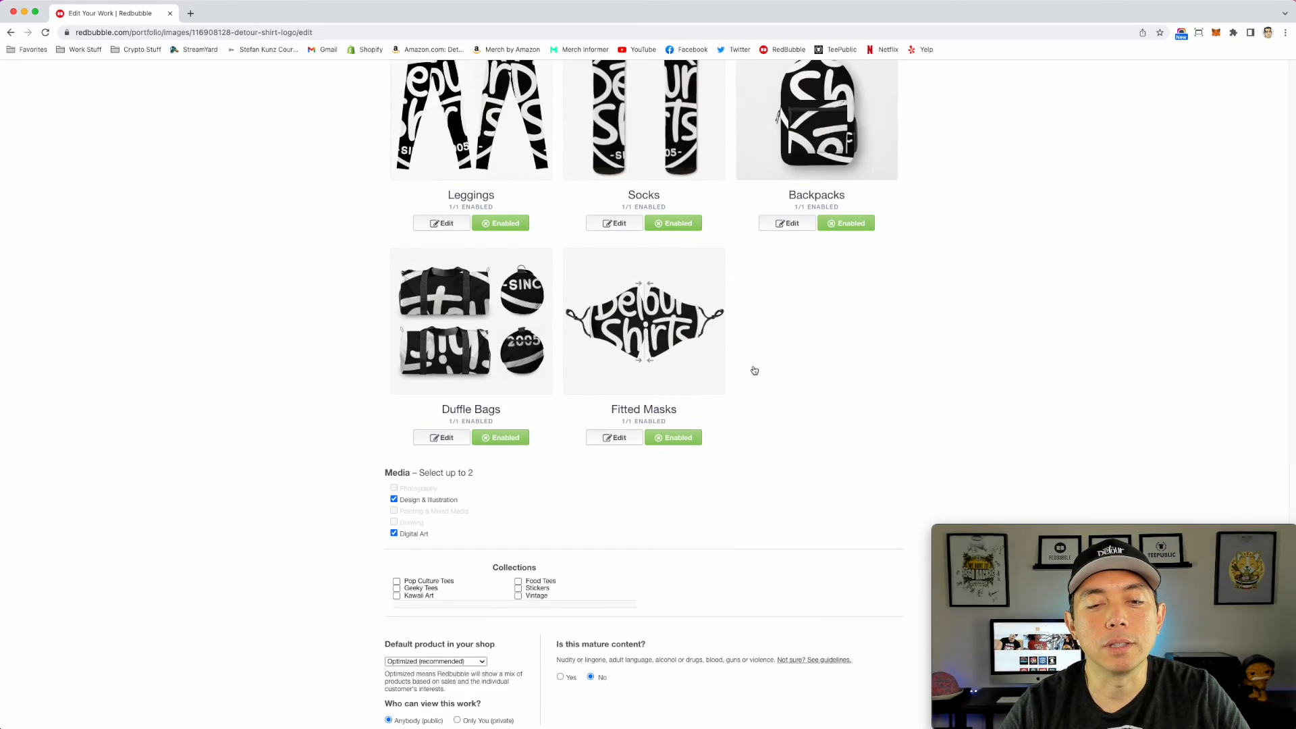
scroll(755, 371, down, 2)
click(871, 434)
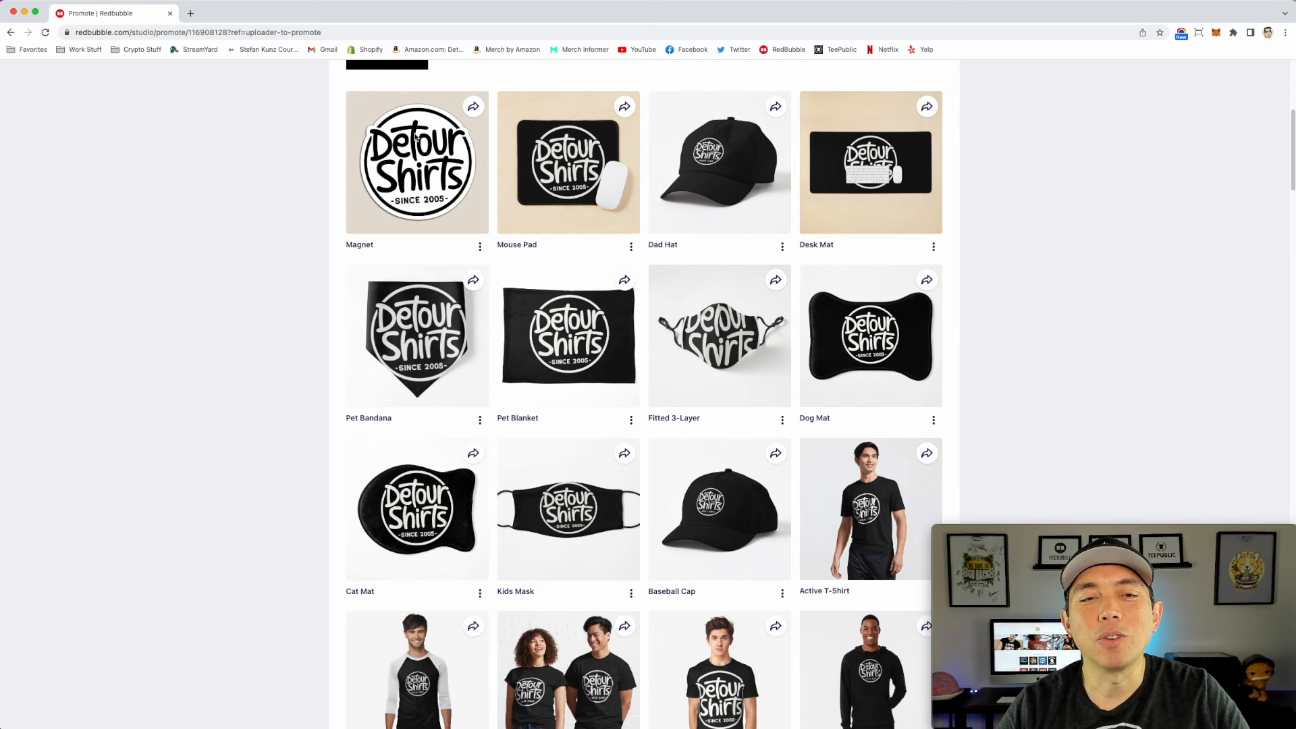
Step: Examine the published product mockups, from the magnet and apparel through the stickers, cases, home goods and bags to the apron
scroll(686, 190, down, 3)
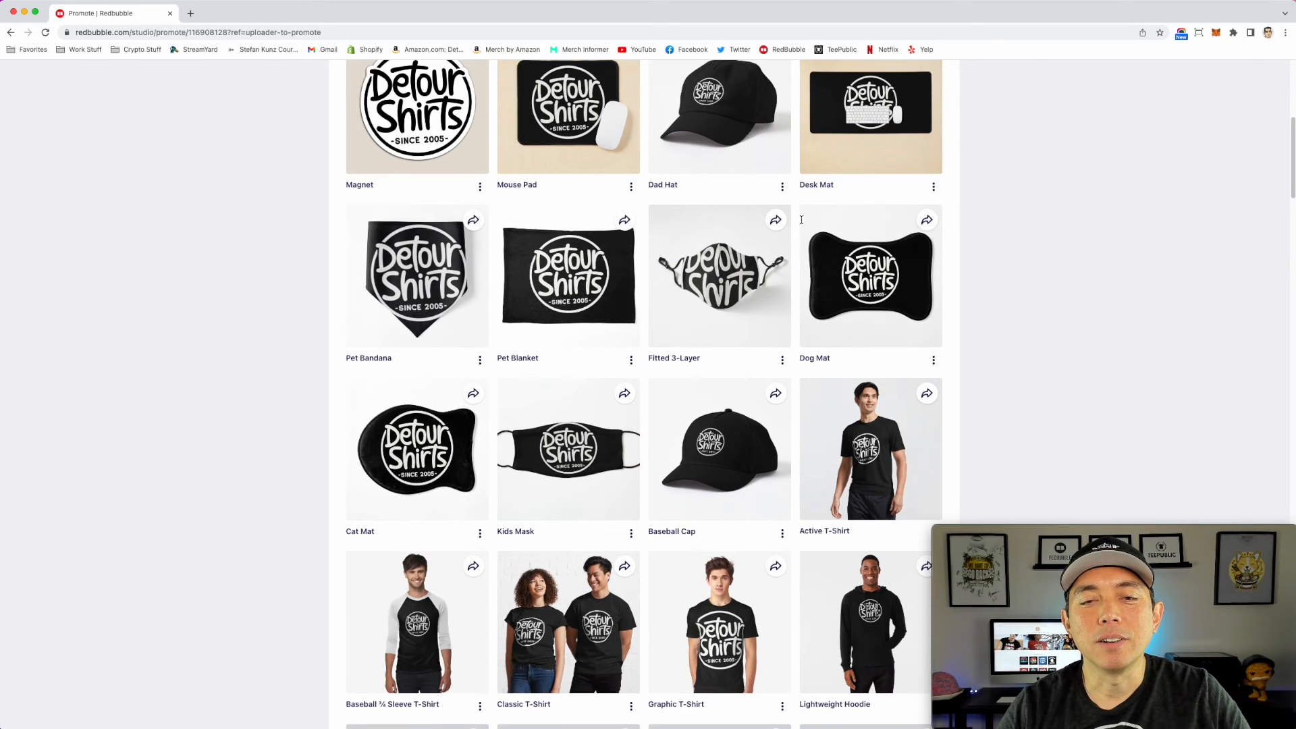
scroll(814, 245, down, 6)
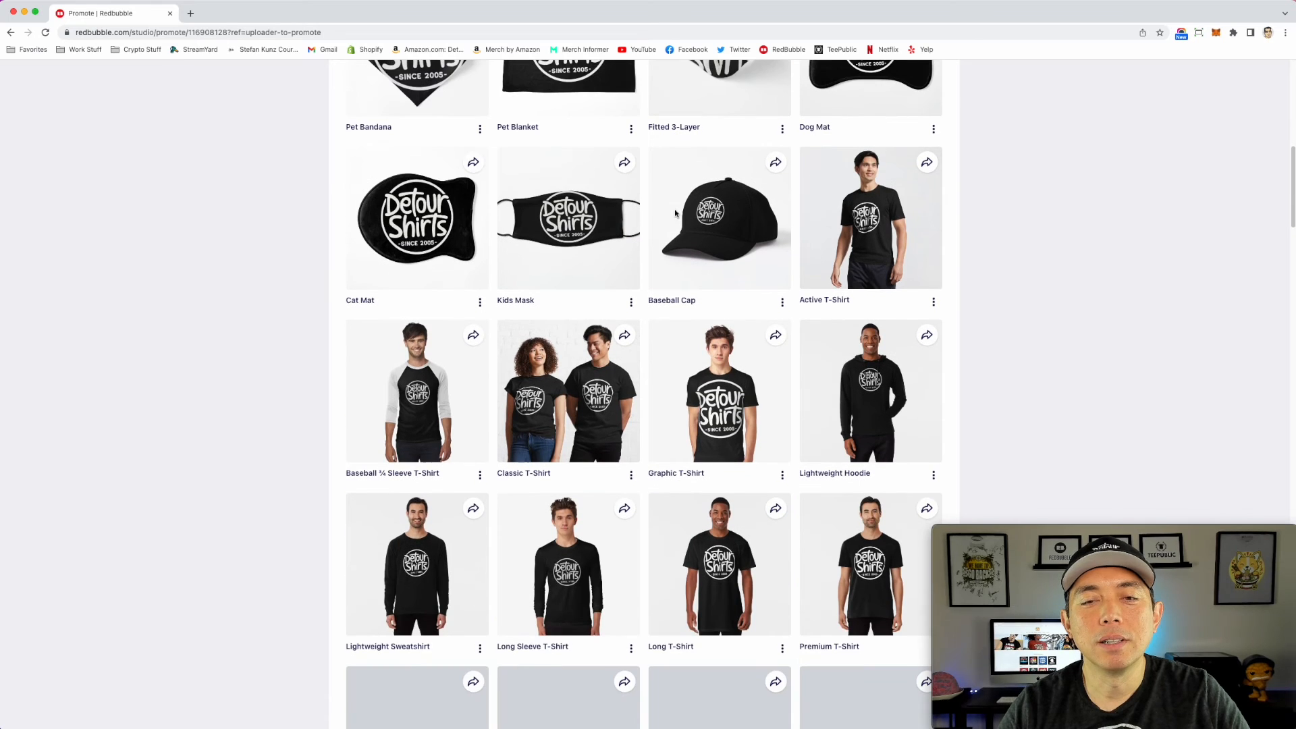
scroll(741, 216, up, 6)
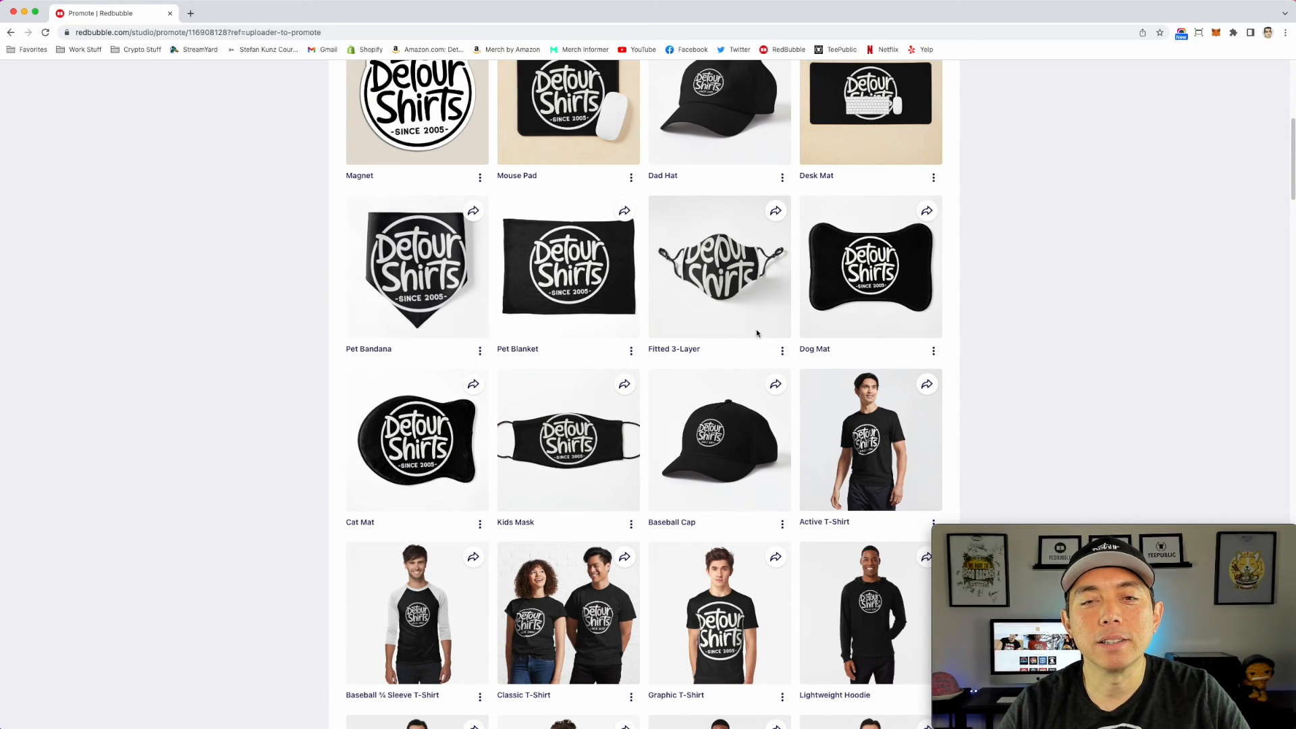
scroll(756, 333, down, 15)
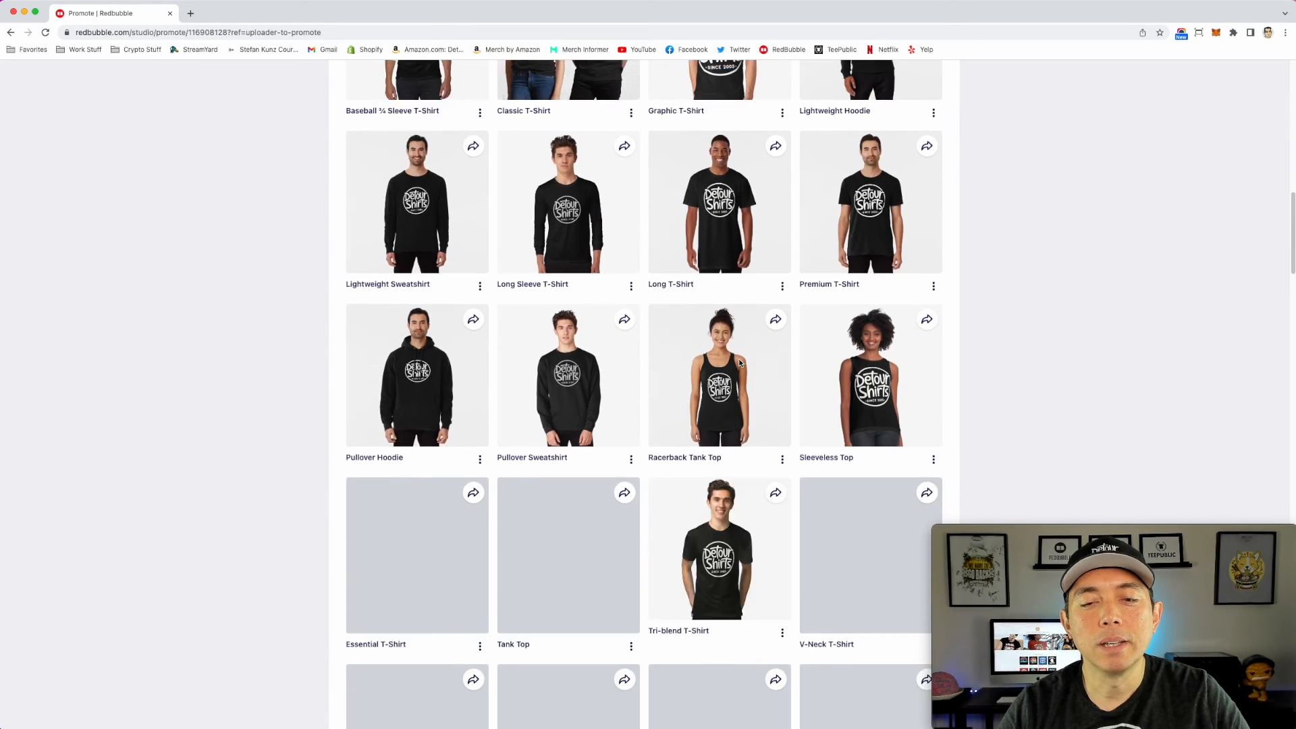
scroll(740, 363, down, 6)
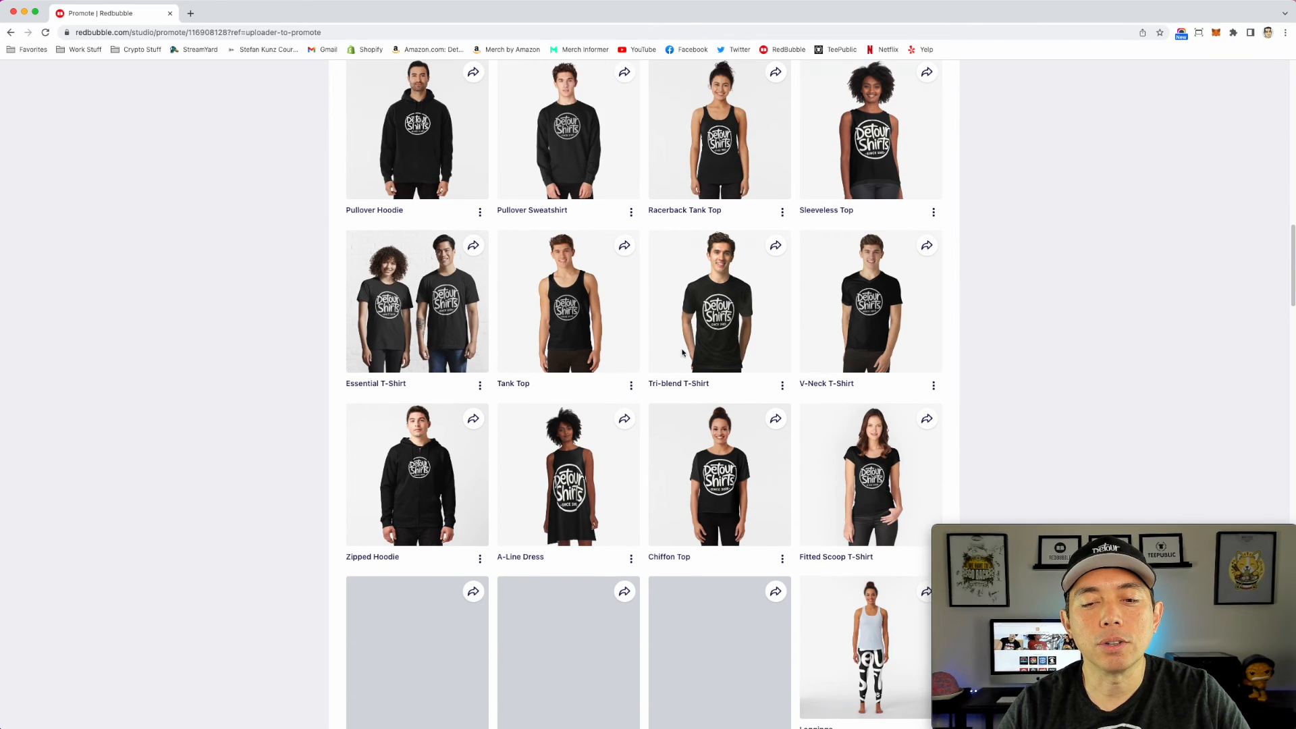
scroll(758, 357, down, 4)
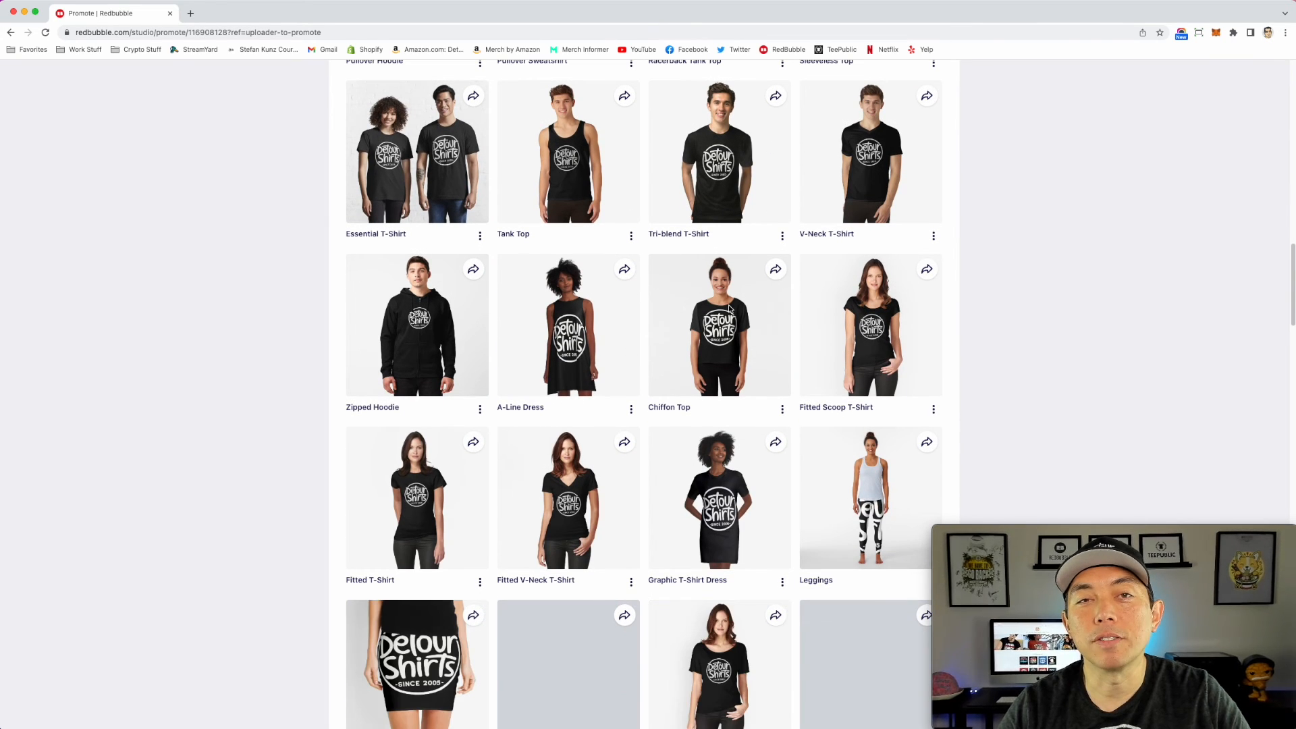
scroll(733, 329, down, 5)
scroll(785, 314, down, 5)
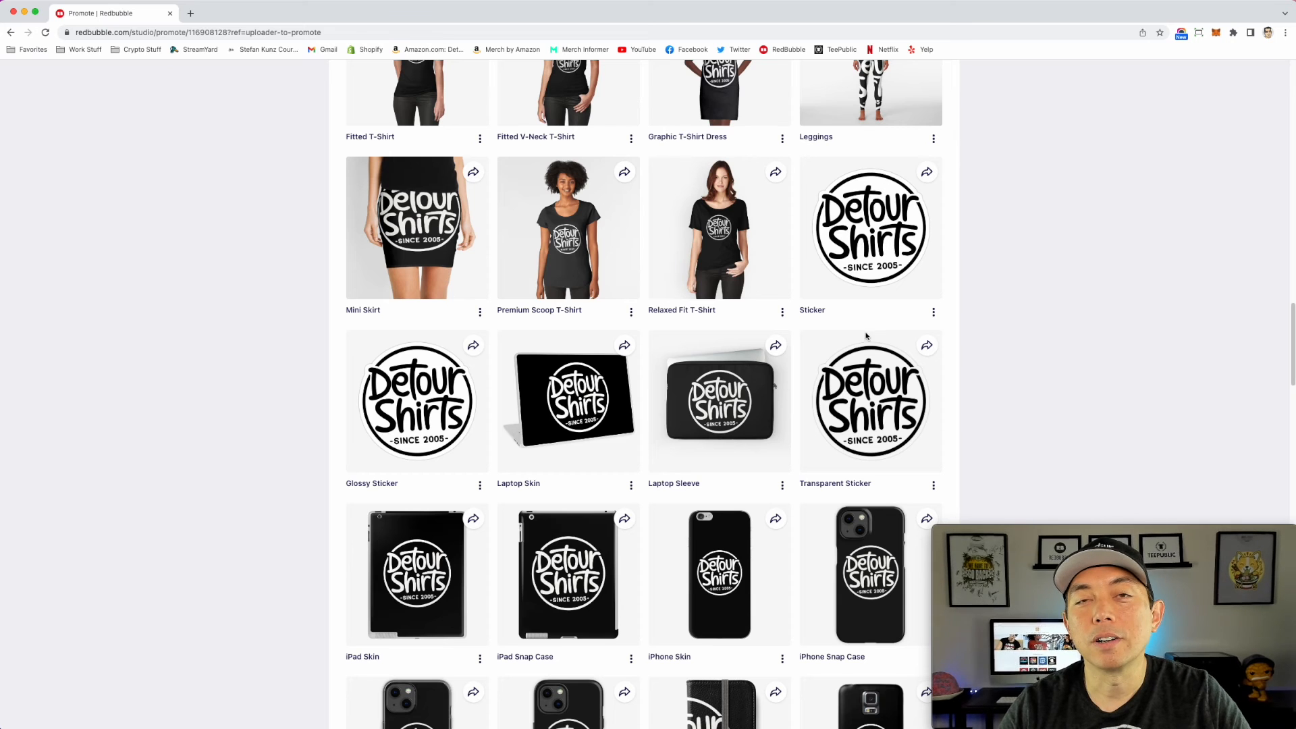
scroll(836, 320, down, 2)
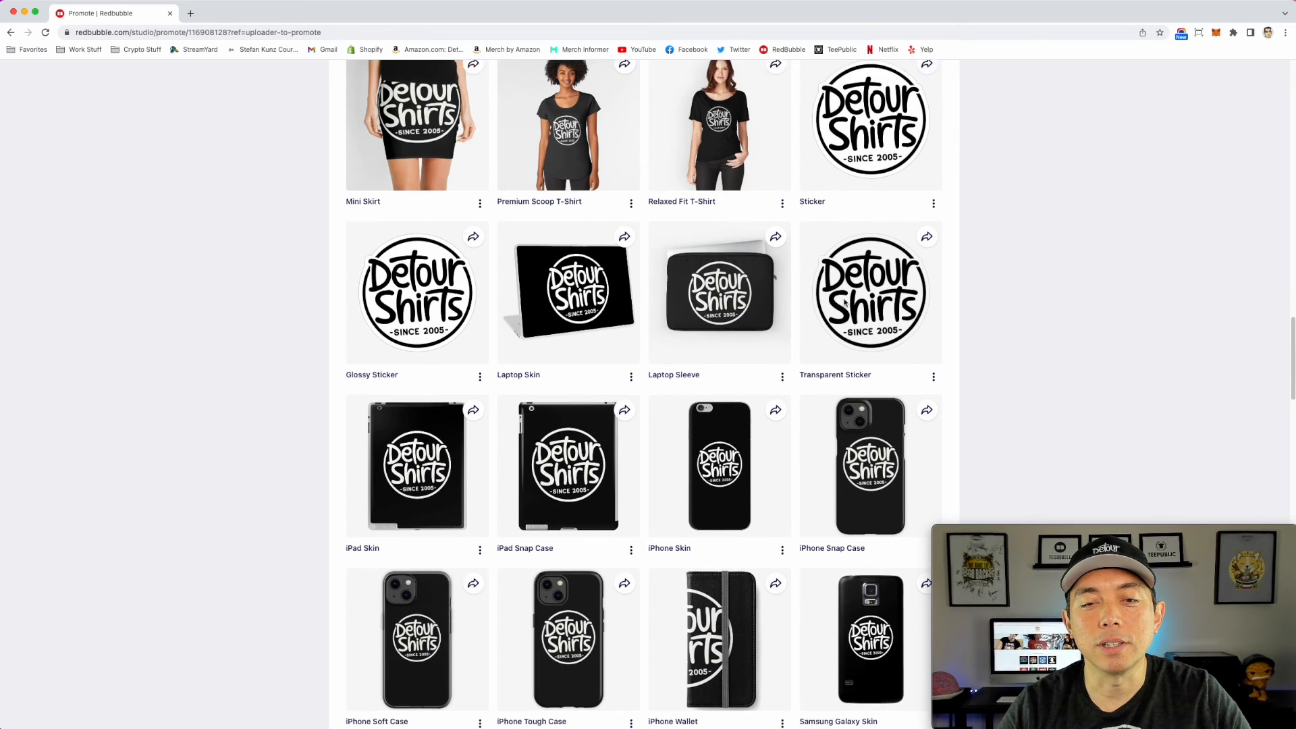
scroll(797, 317, down, 5)
scroll(797, 313, down, 4)
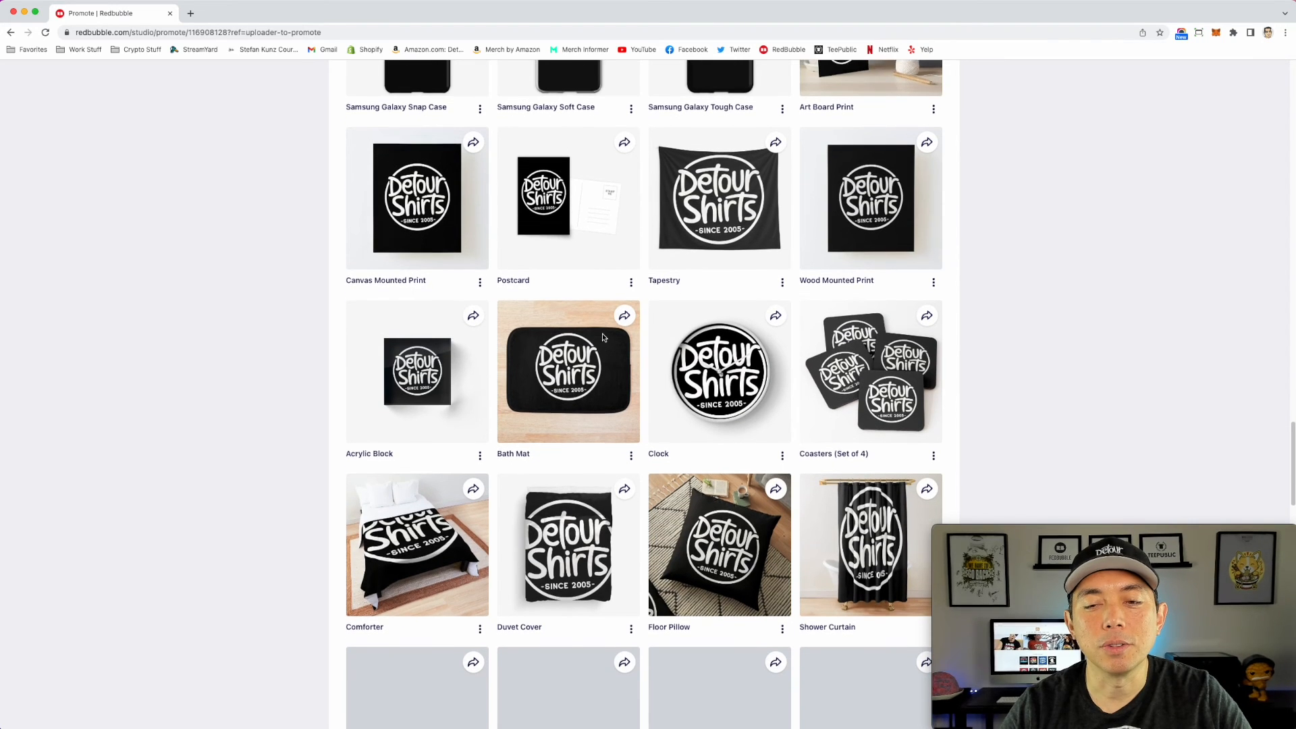
scroll(603, 337, down, 2)
scroll(602, 337, down, 3)
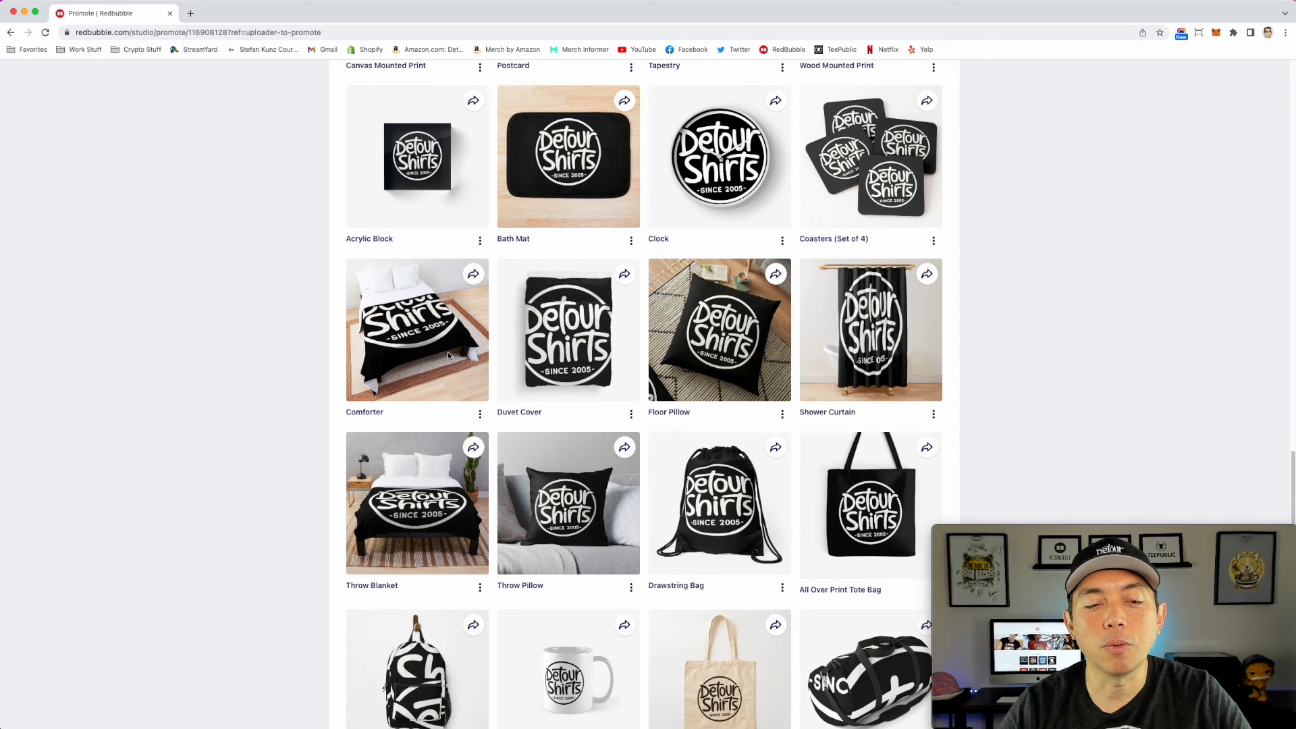
scroll(424, 353, down, 2)
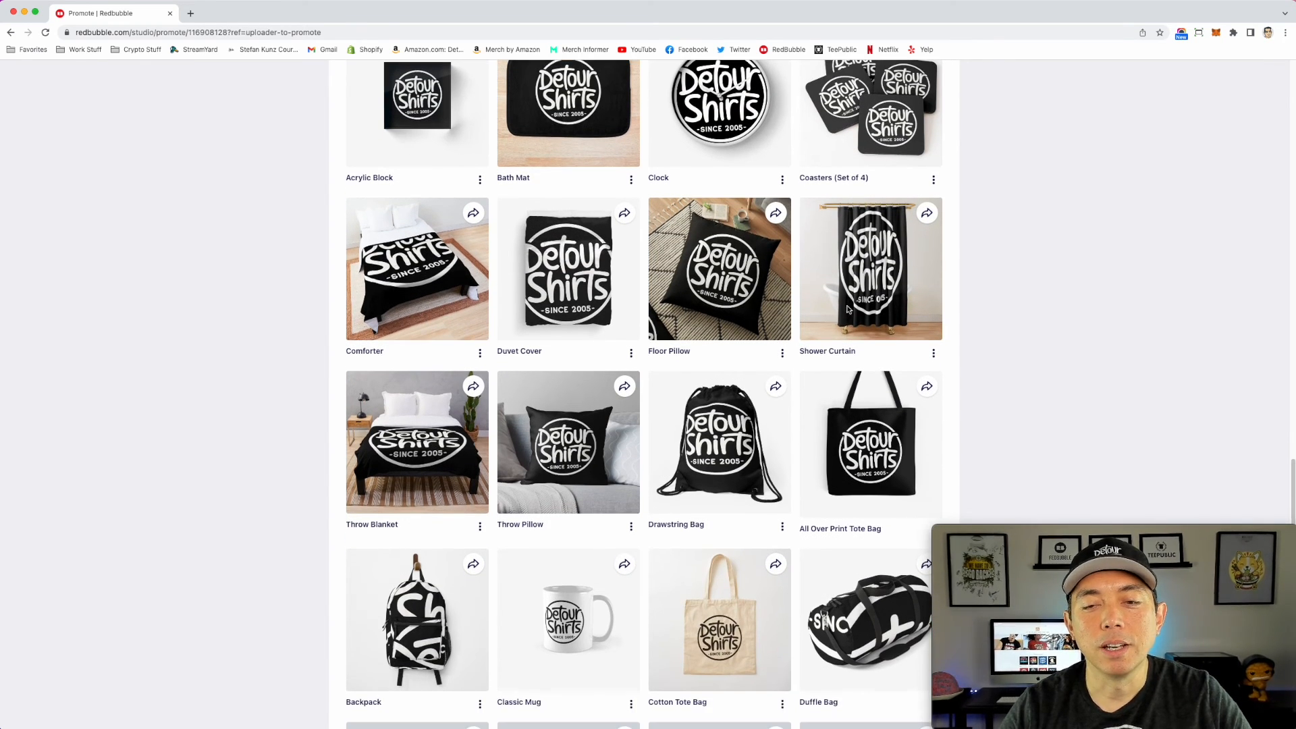
scroll(857, 297, down, 1)
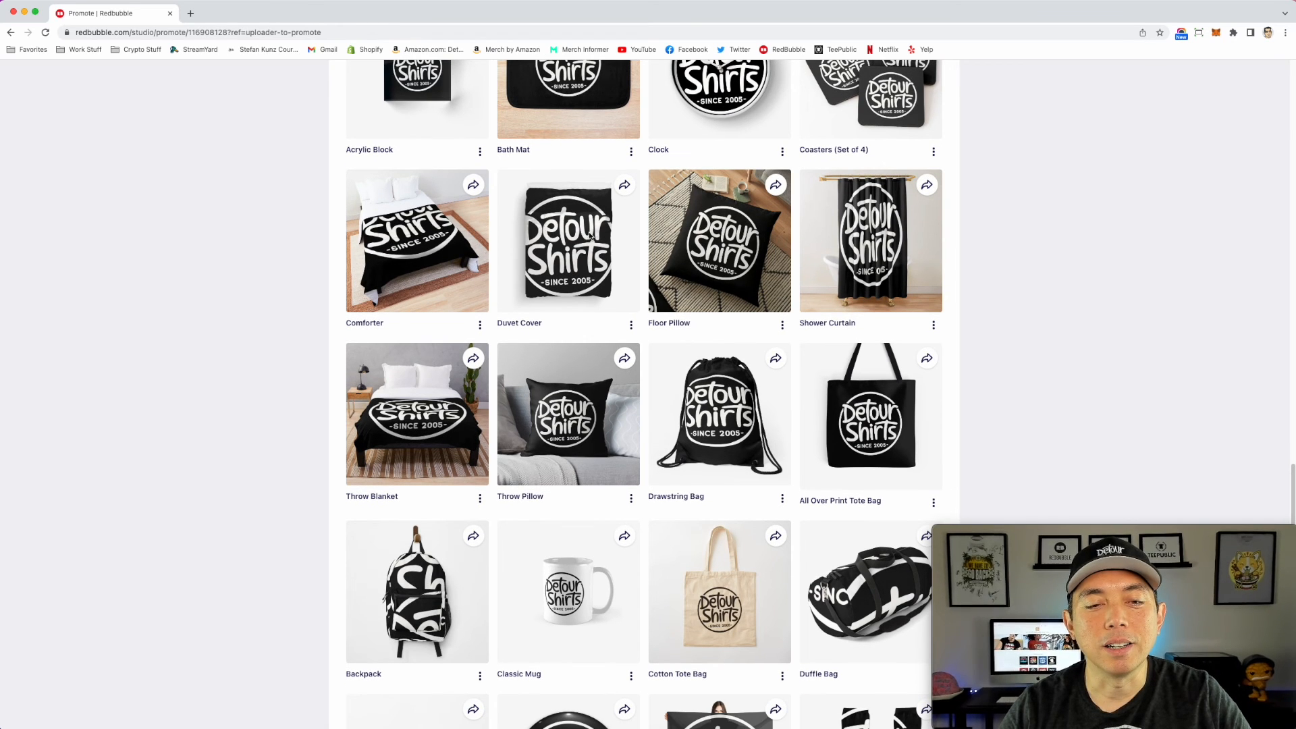
scroll(619, 316, down, 3)
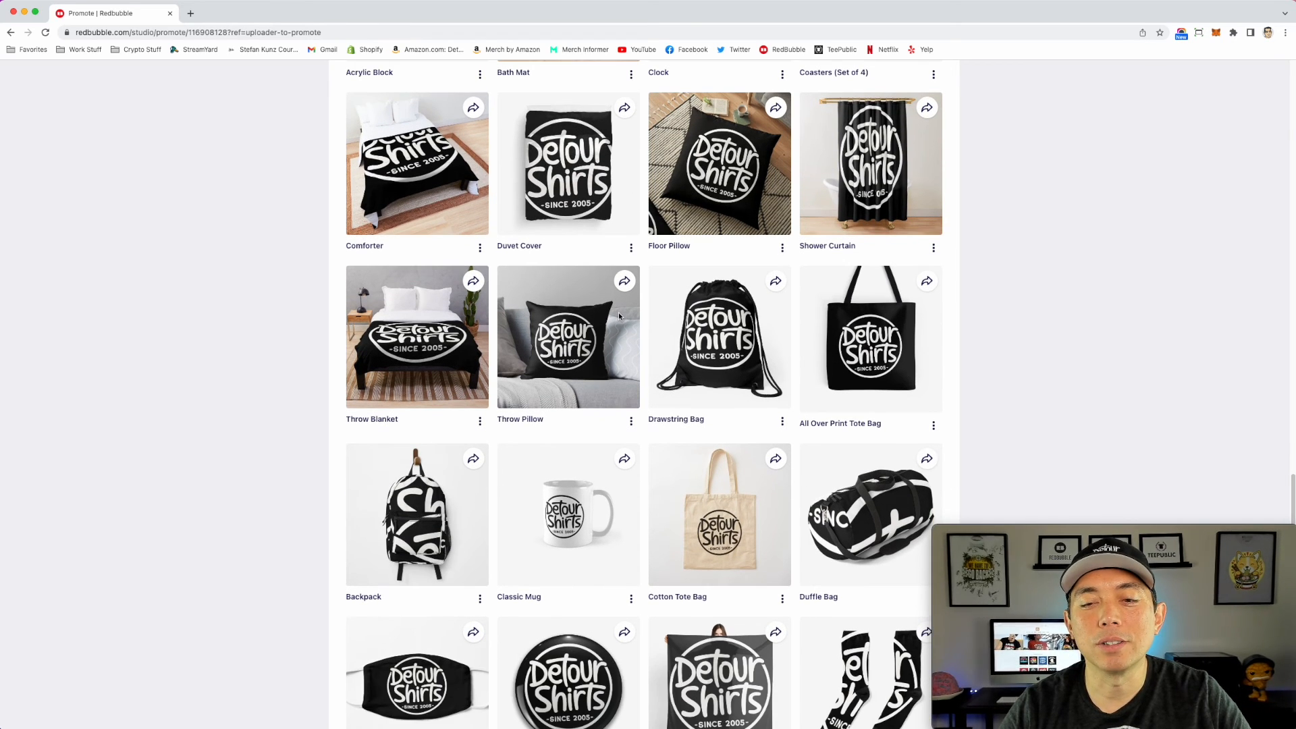
scroll(577, 250, down, 6)
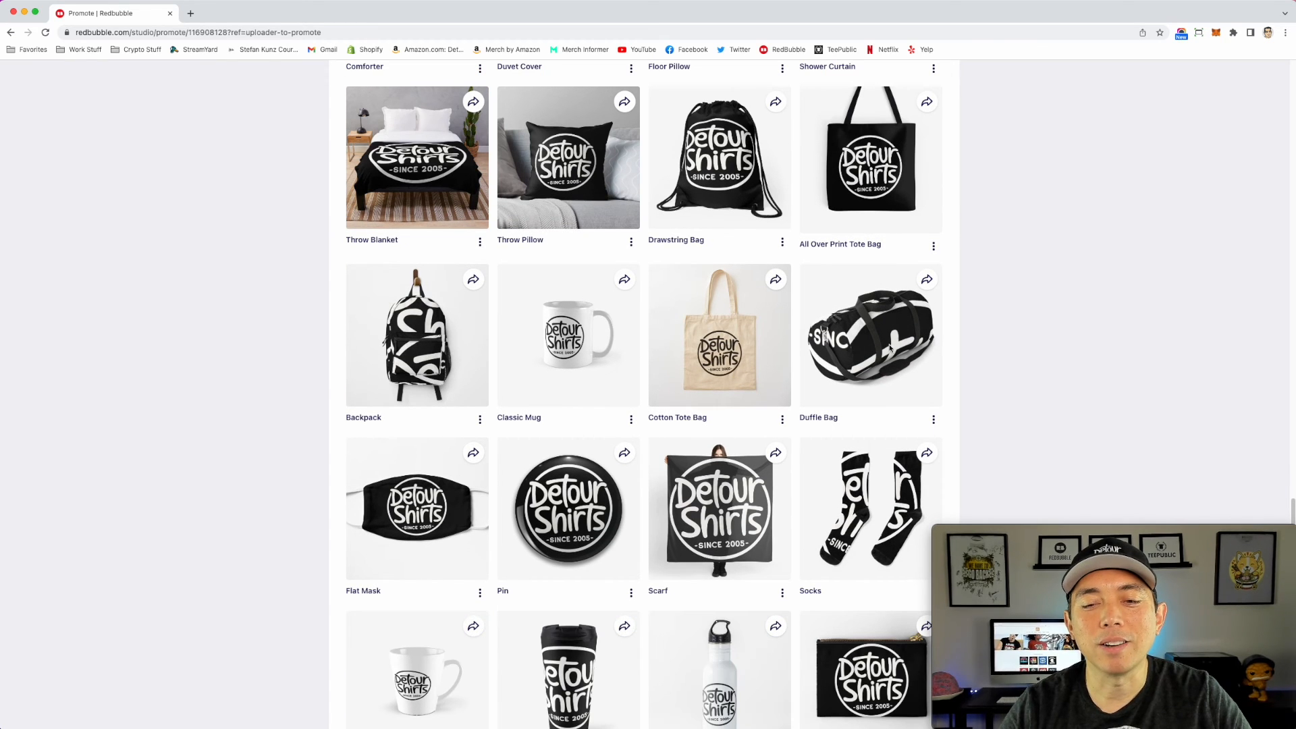
scroll(442, 314, down, 1)
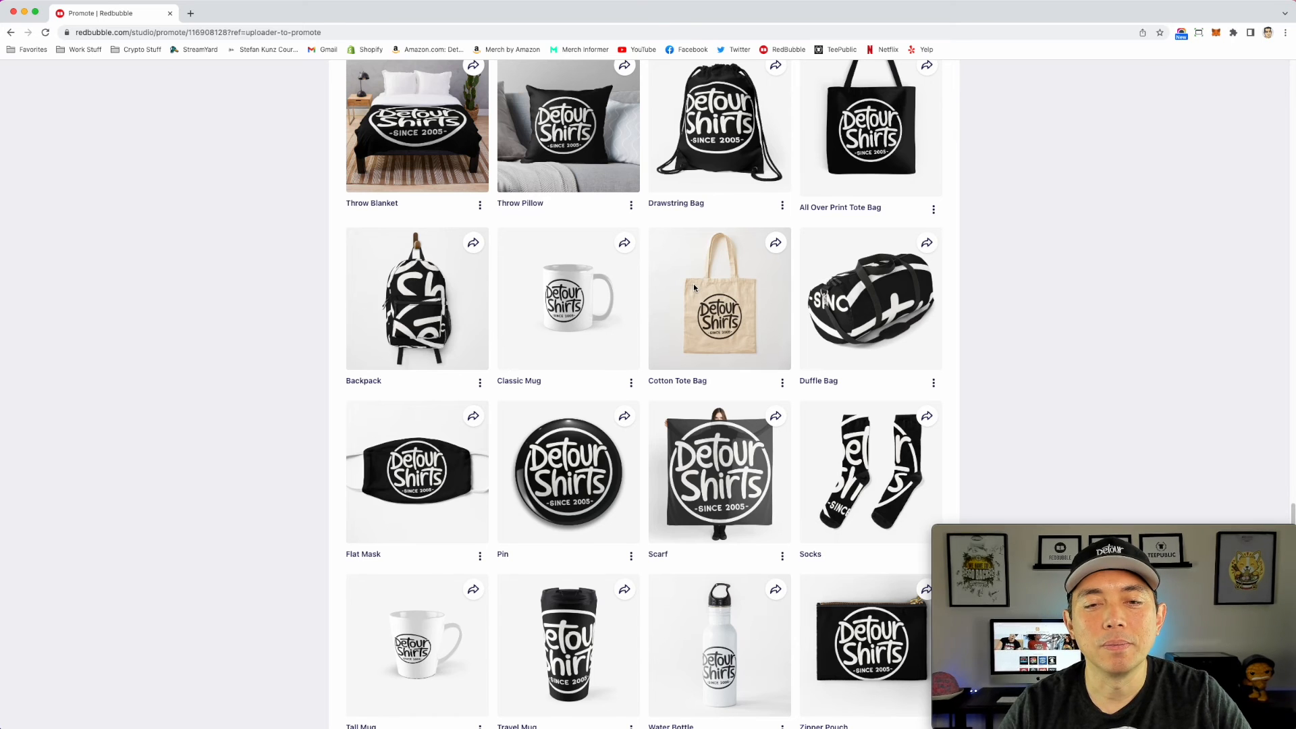
scroll(690, 296, down, 2)
scroll(691, 296, down, 6)
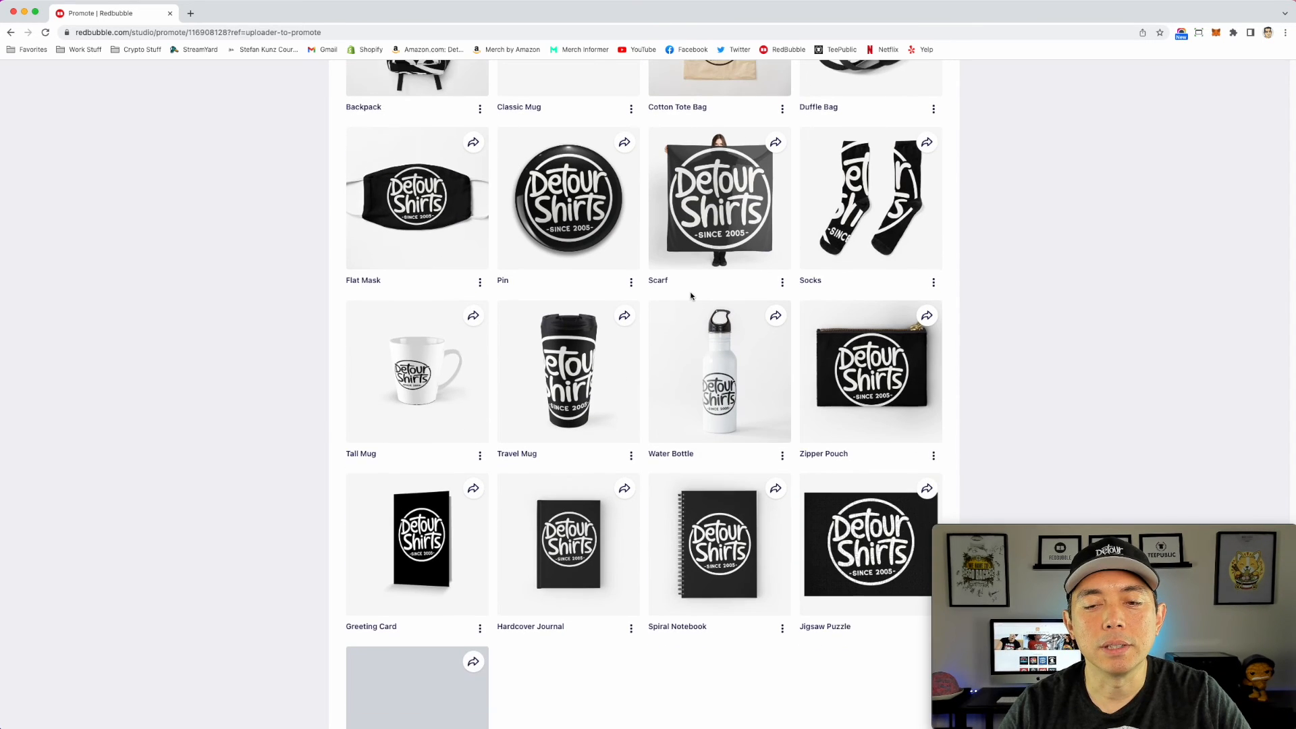
scroll(871, 332, down, 2)
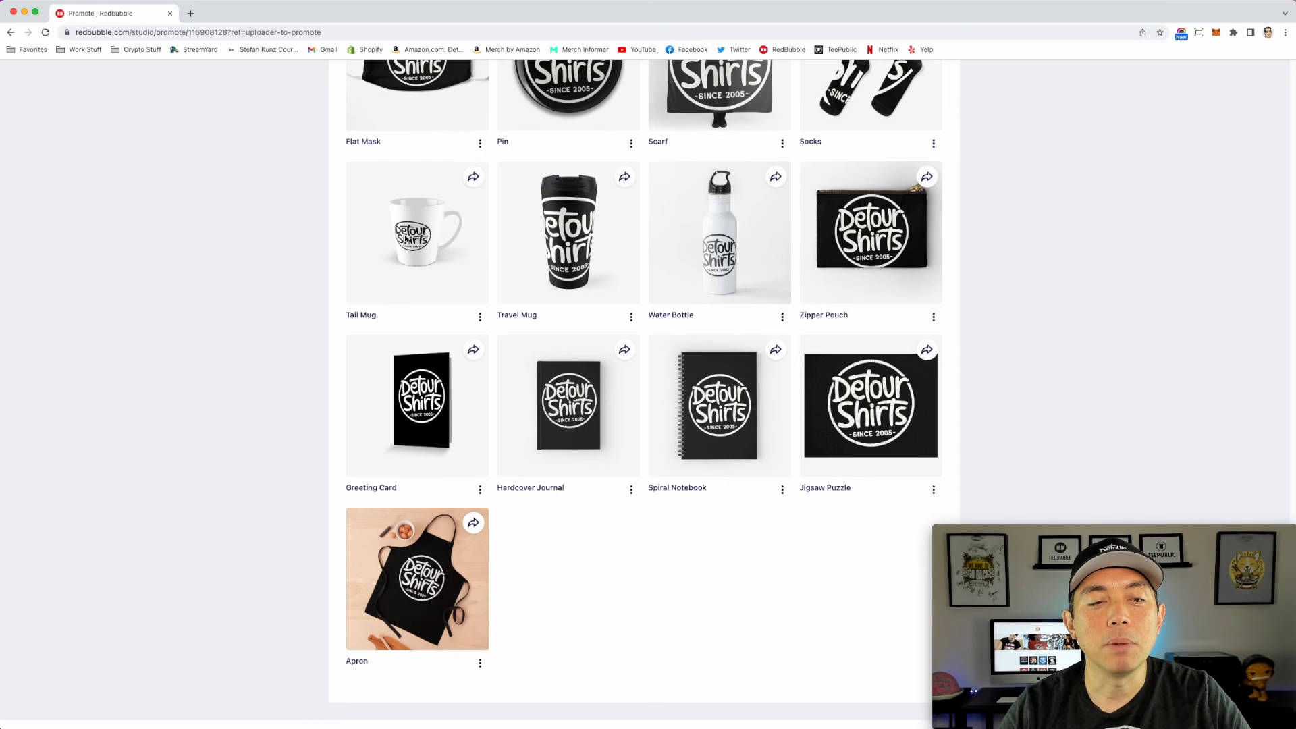
Step: Recheck the logo on the mockups around the Classic Mug and Cotton Tote Bag, and return to the work's title and tag details
scroll(452, 268, up, 6)
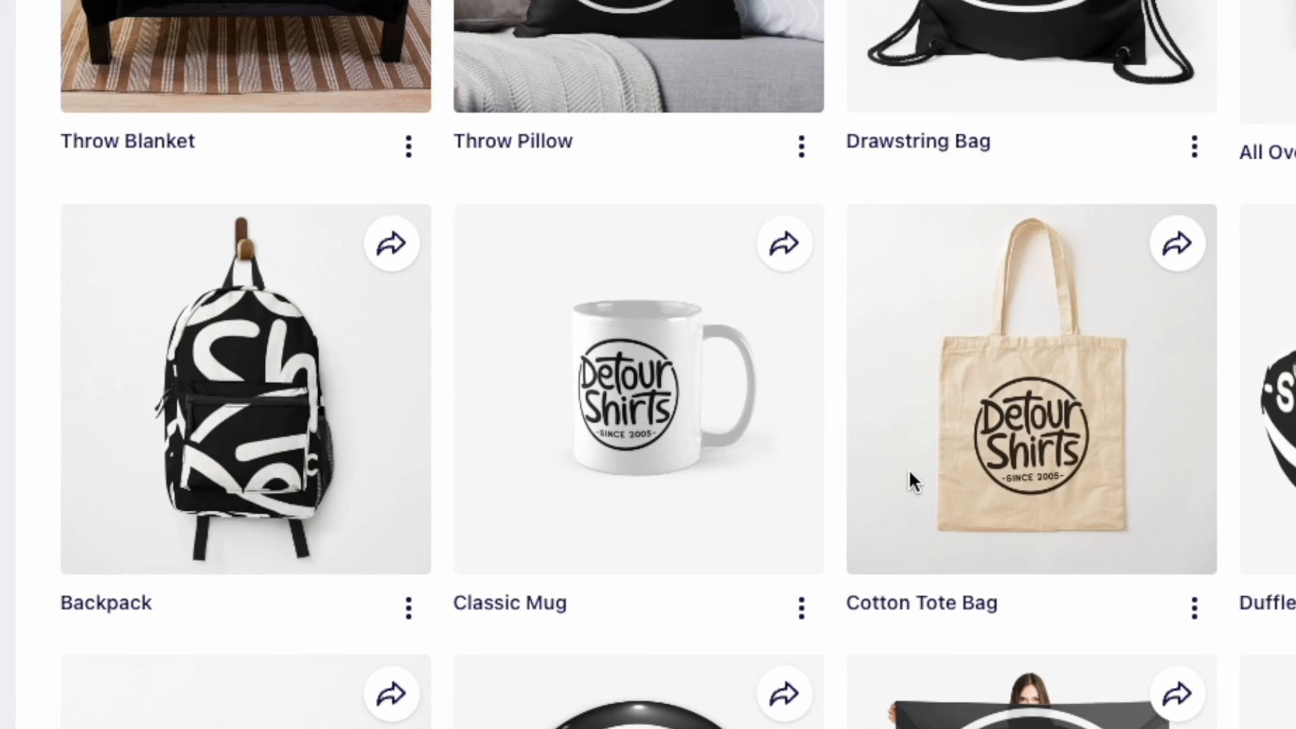
scroll(761, 532, down, 5)
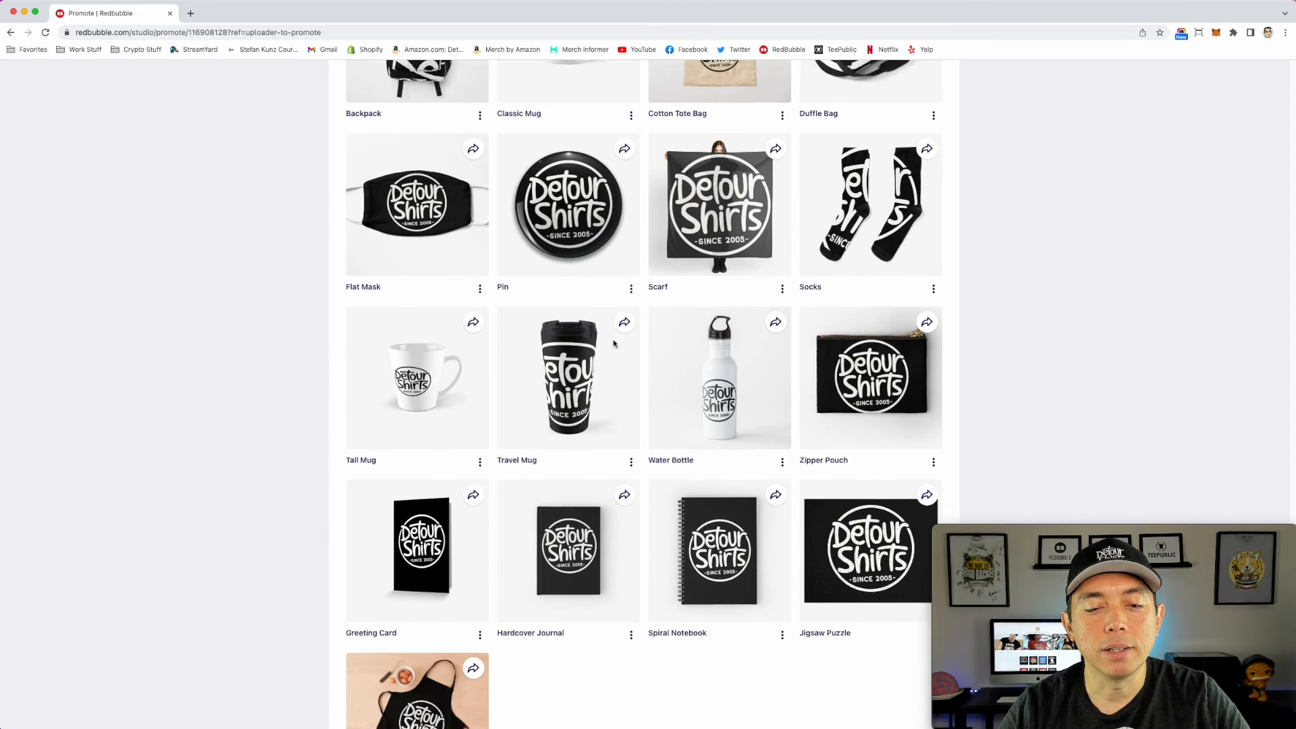
scroll(613, 341, down, 5)
scroll(692, 374, up, 10)
scroll(693, 374, up, 10)
scroll(689, 376, up, 10)
scroll(689, 376, up, 10)
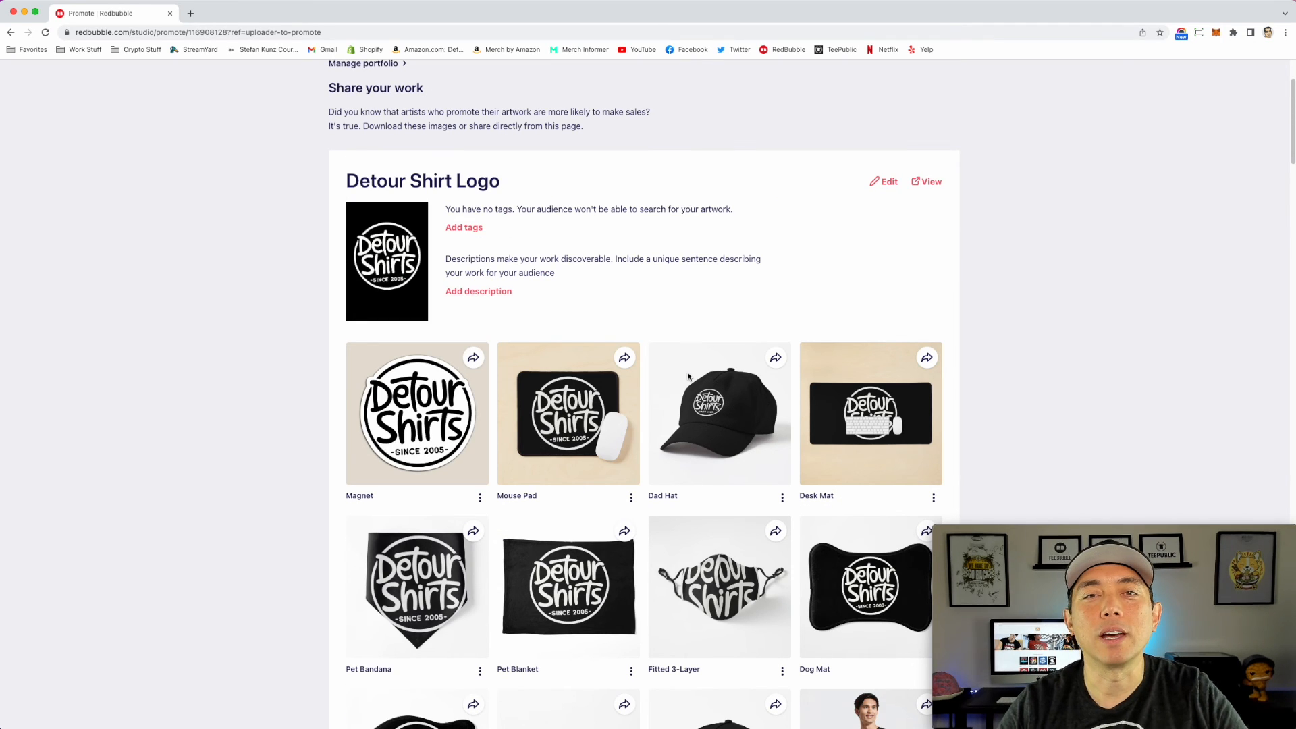